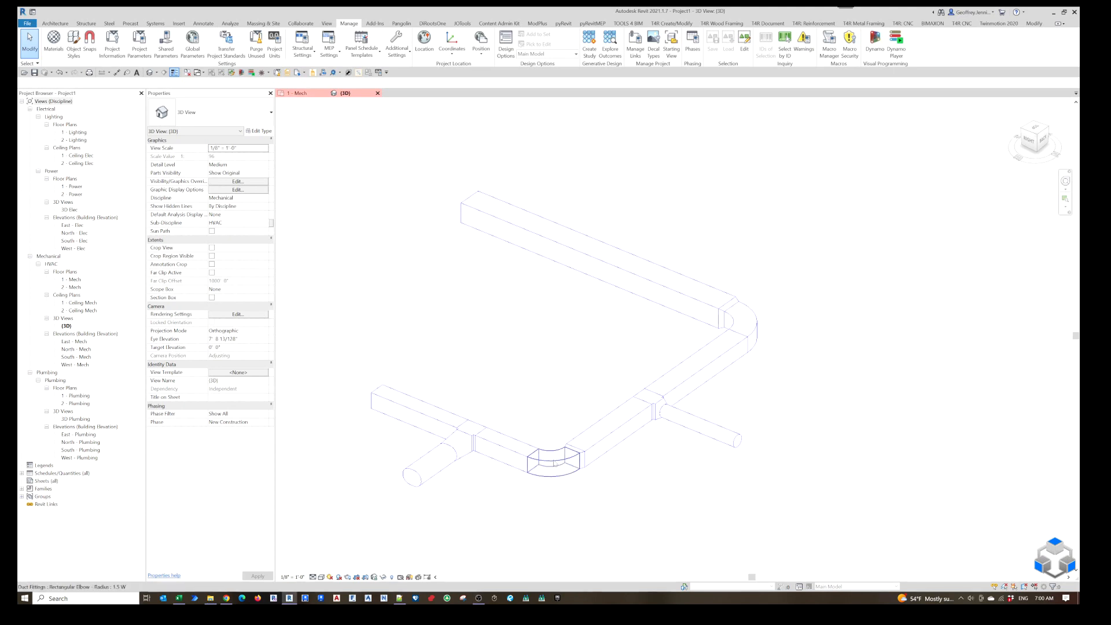
Change the type of the rectangular radius elbow at the lower duct corner to 2 W in its type properties.
left_click(541, 427)
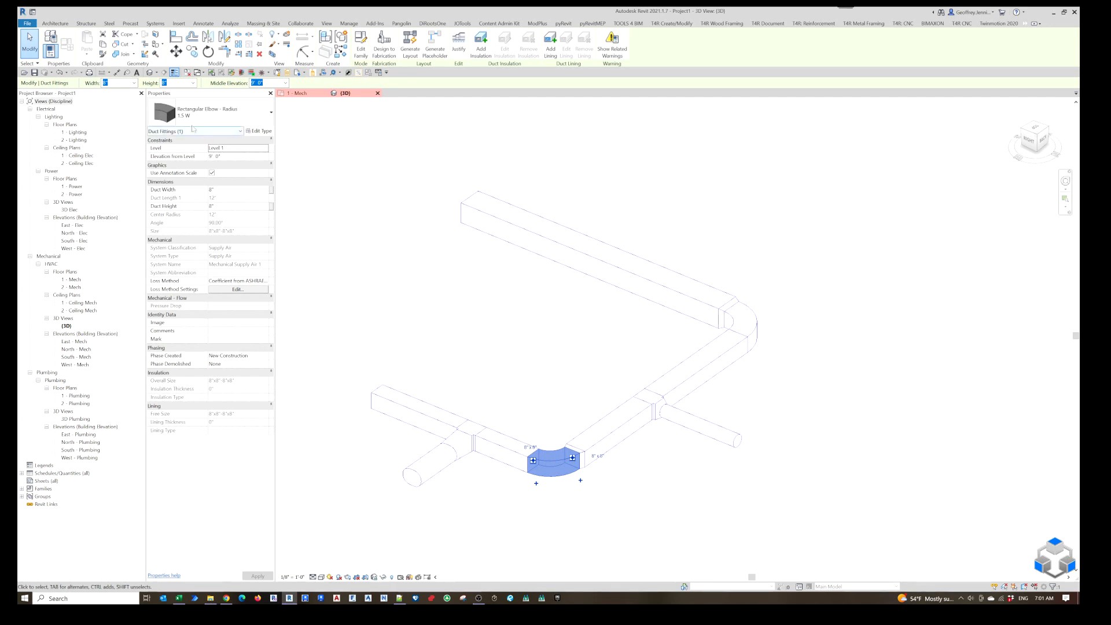
left_click(259, 131)
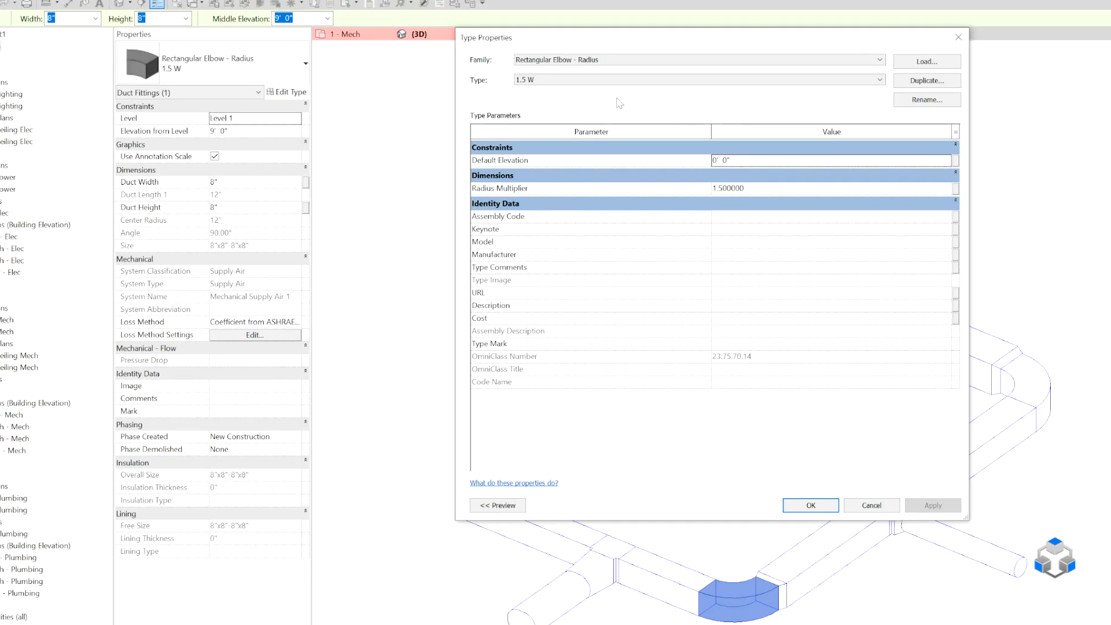
left_click(466, 123)
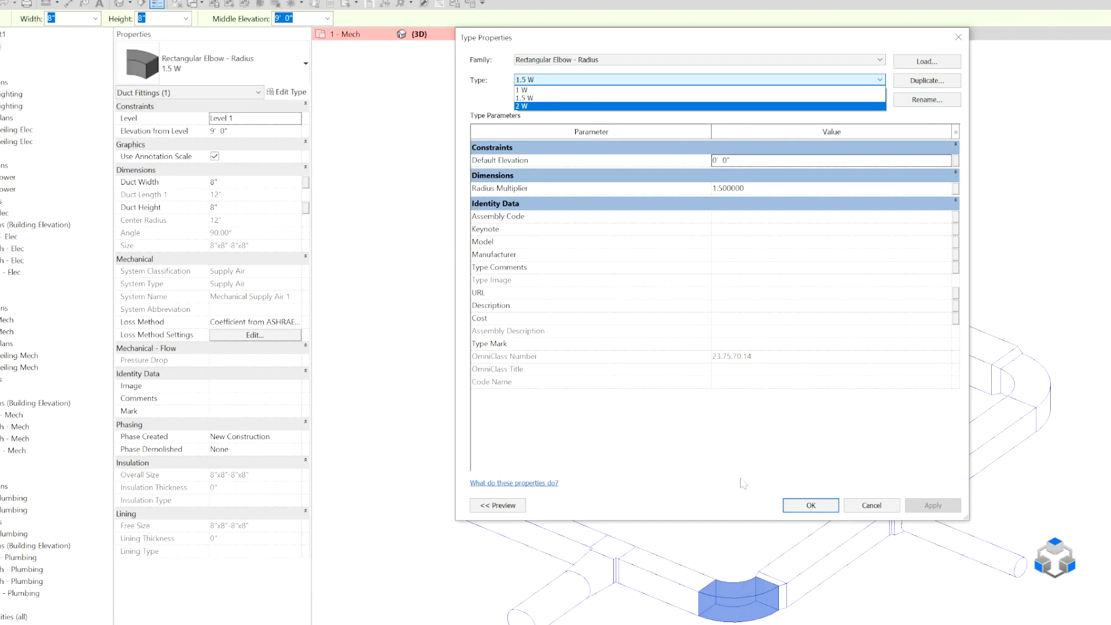
left_click(556, 106)
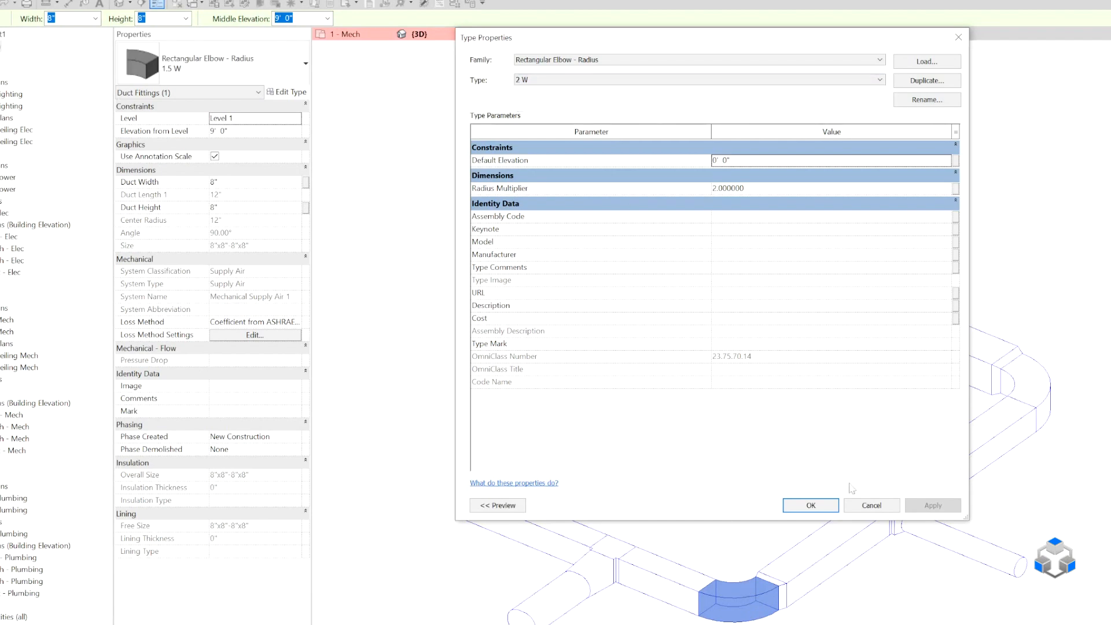
left_click(824, 511)
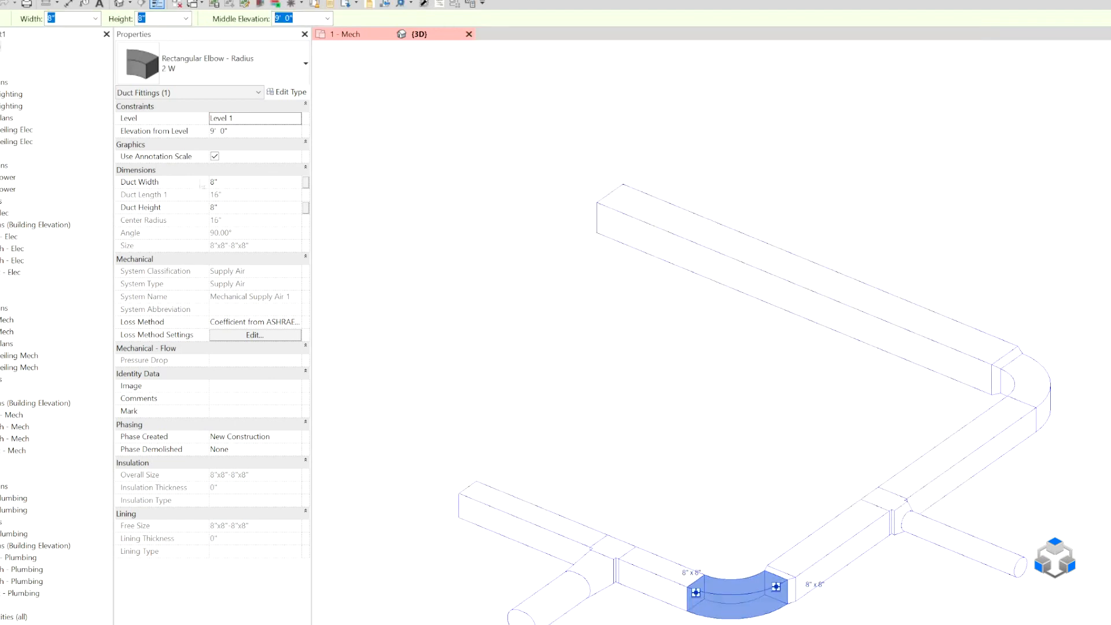
Switch the selected elbow to type 1 W.
left_click(208, 64)
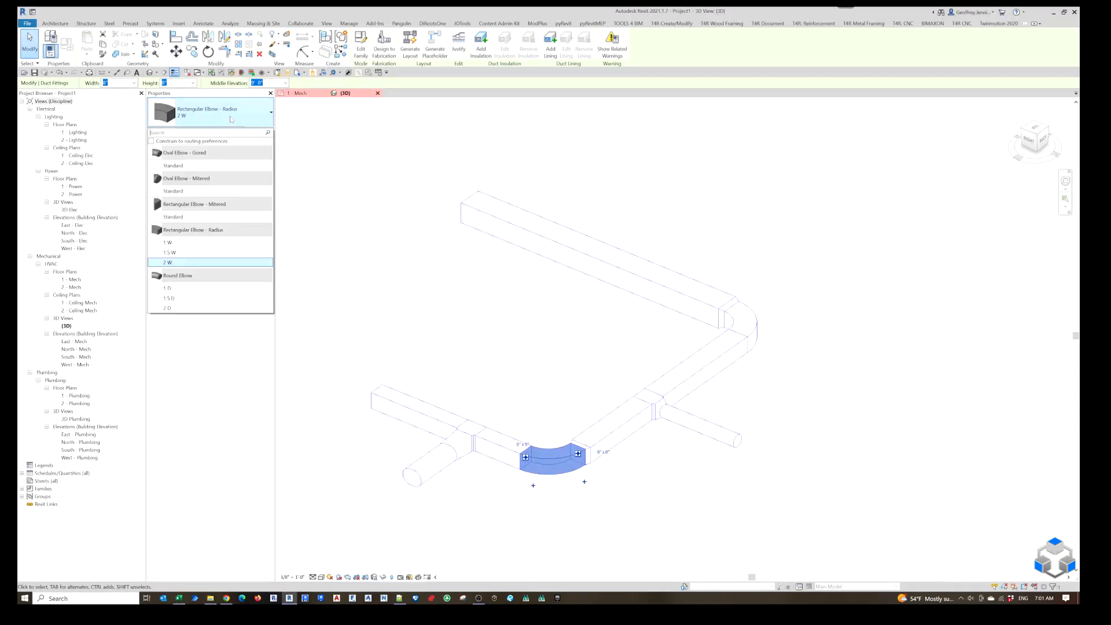
left_click(213, 243)
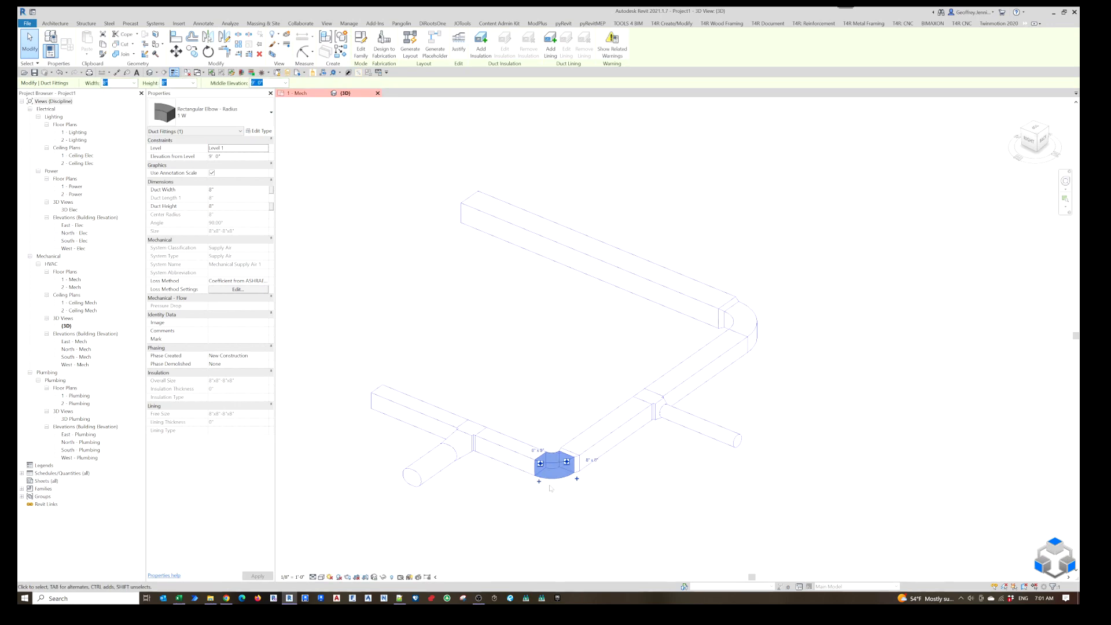
left_click(222, 108)
left_click(223, 109)
Choose type 2 W of Rectangular Elbow - Radius for the selected elbow in its type properties.
left_click(259, 131)
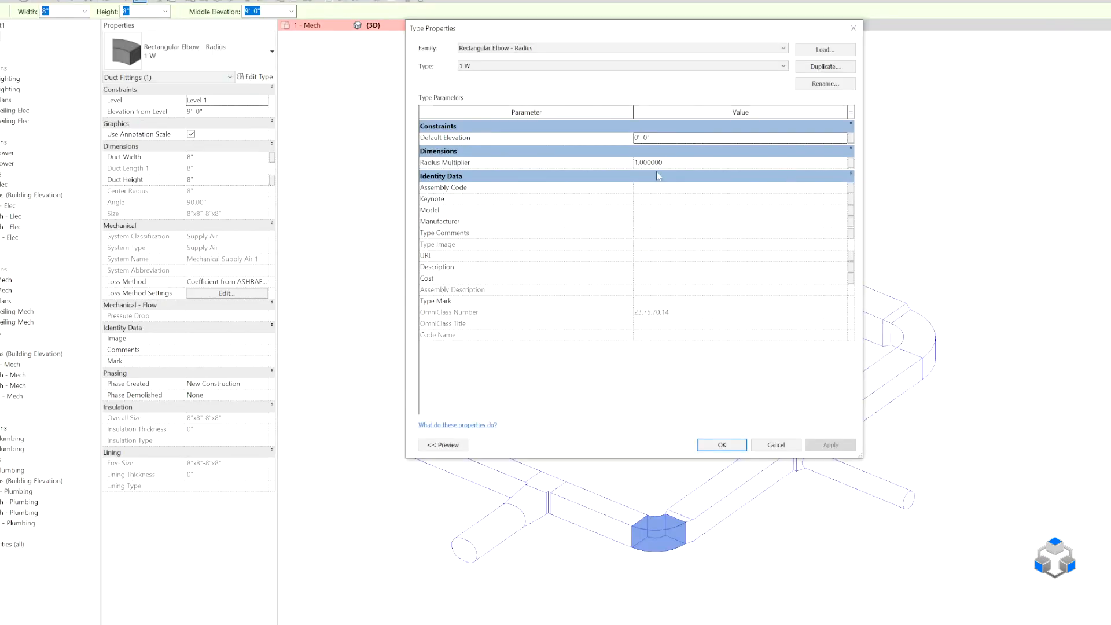
left_click(606, 66)
left_click(587, 82)
left_click(589, 66)
left_click(589, 93)
Enter 8" X 8" as the description of the 2 W elbow type and accept the type properties.
mouse_move(451, 338)
left_click(653, 268)
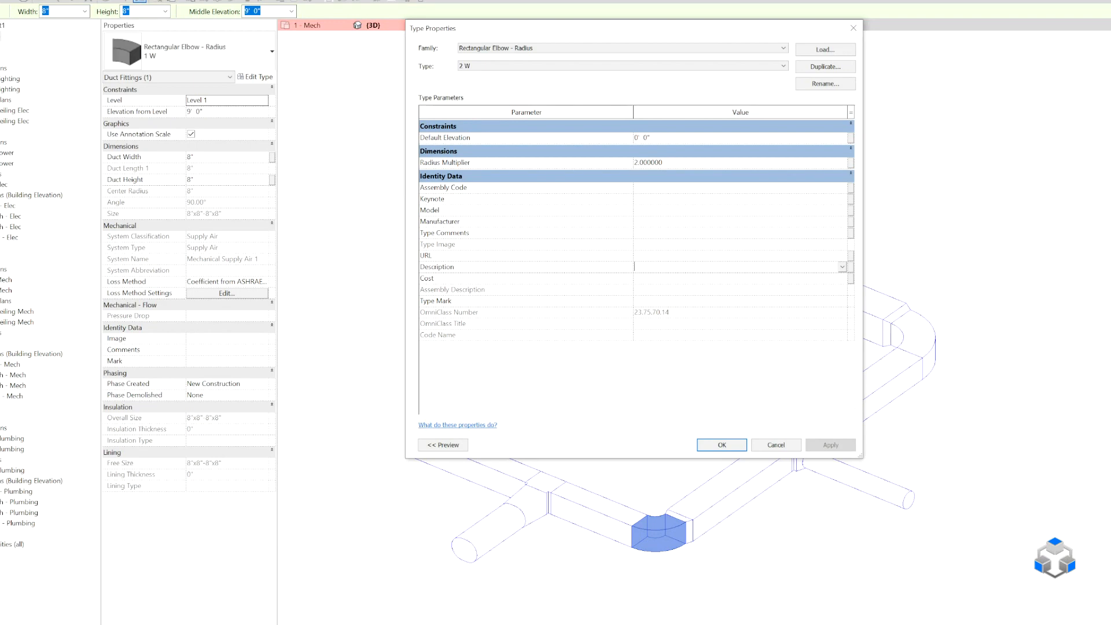
type("8")
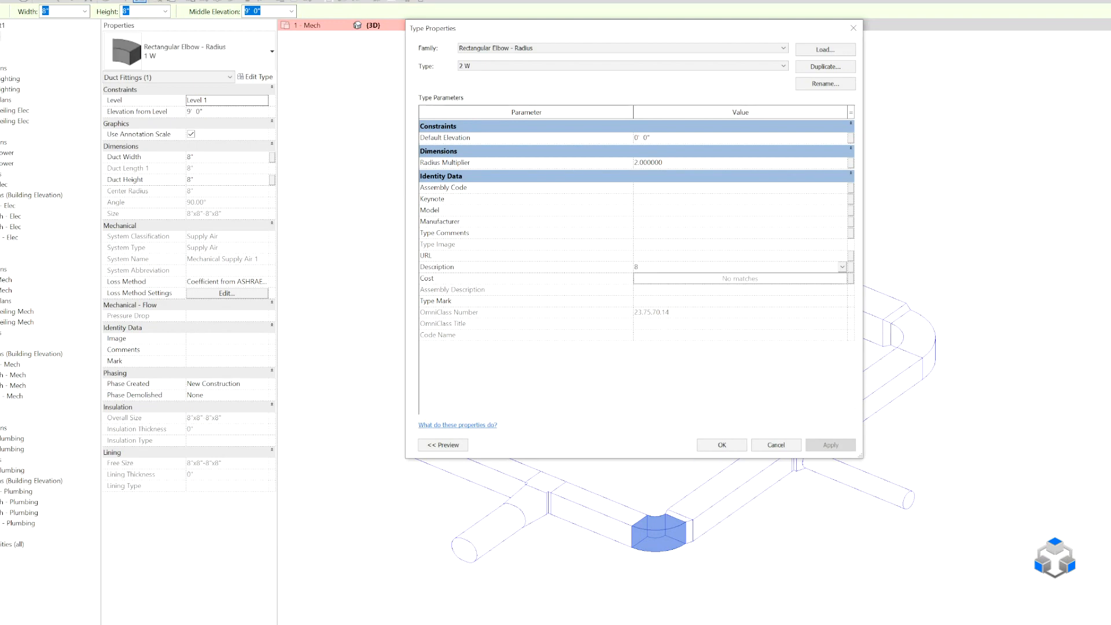
type("\" X 8\"")
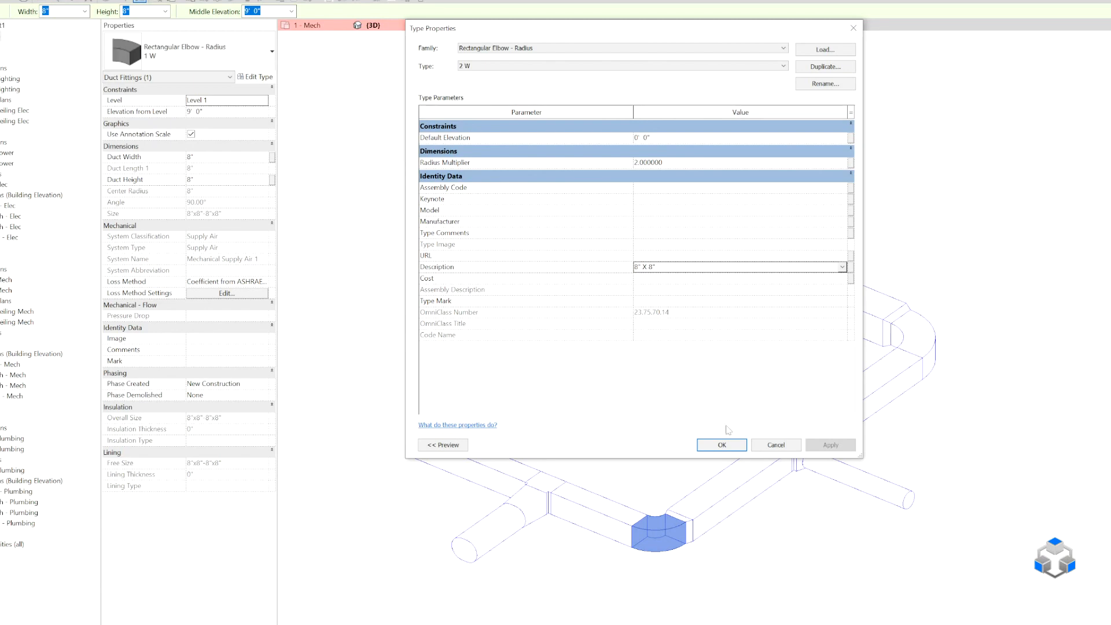
left_click(727, 449)
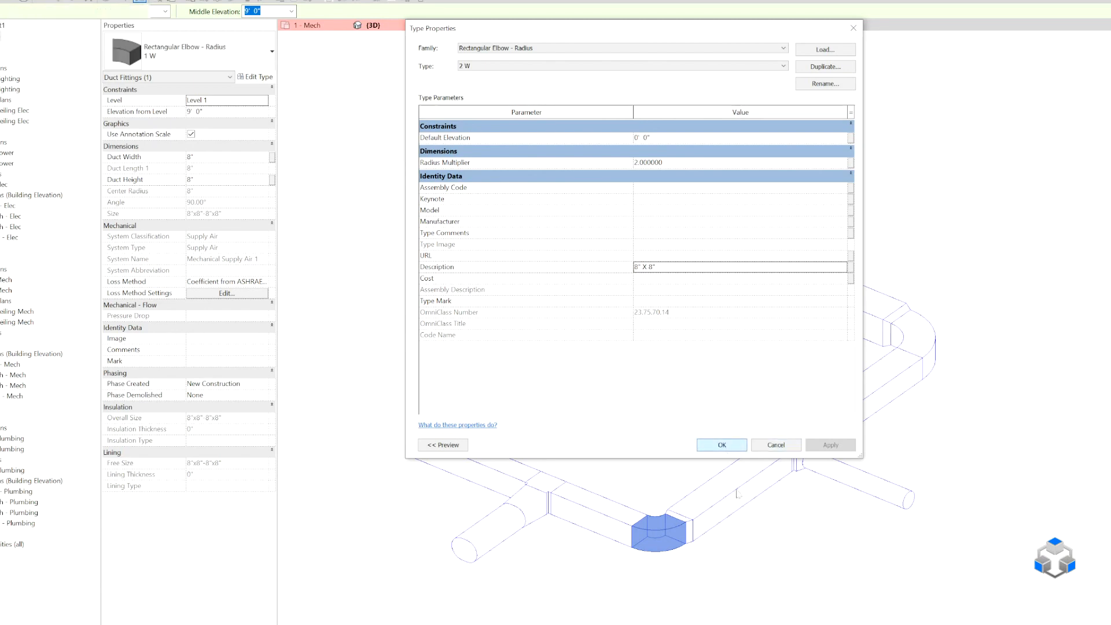
Set the width of the short rectangular duct between the lower elbow and the larger round branch to 10".
left_click(603, 498)
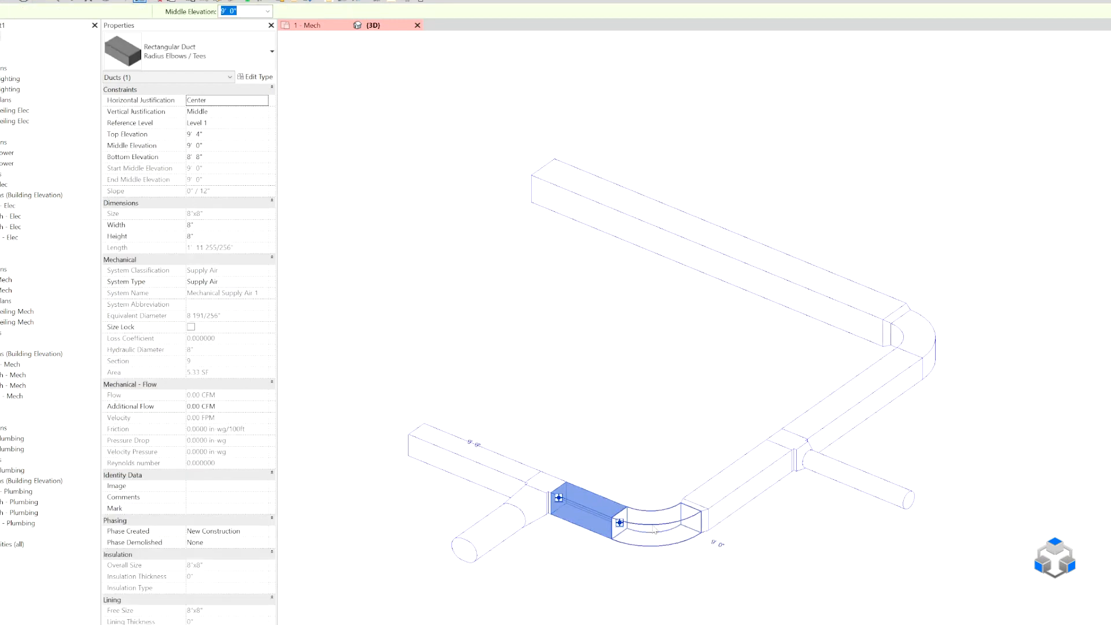
left_click(654, 530)
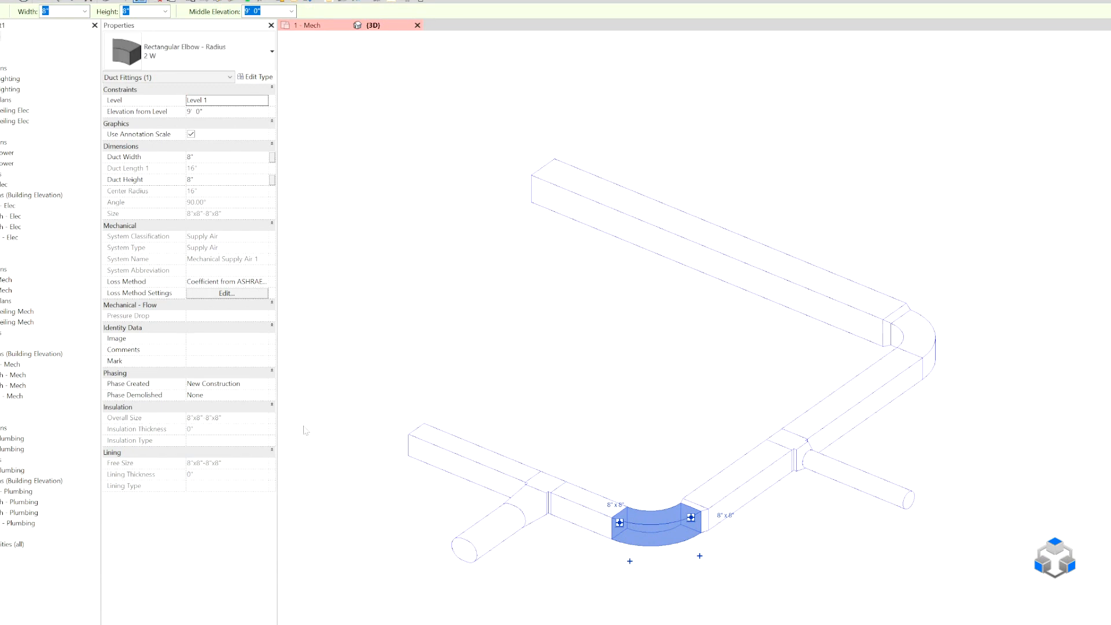
left_click(586, 508)
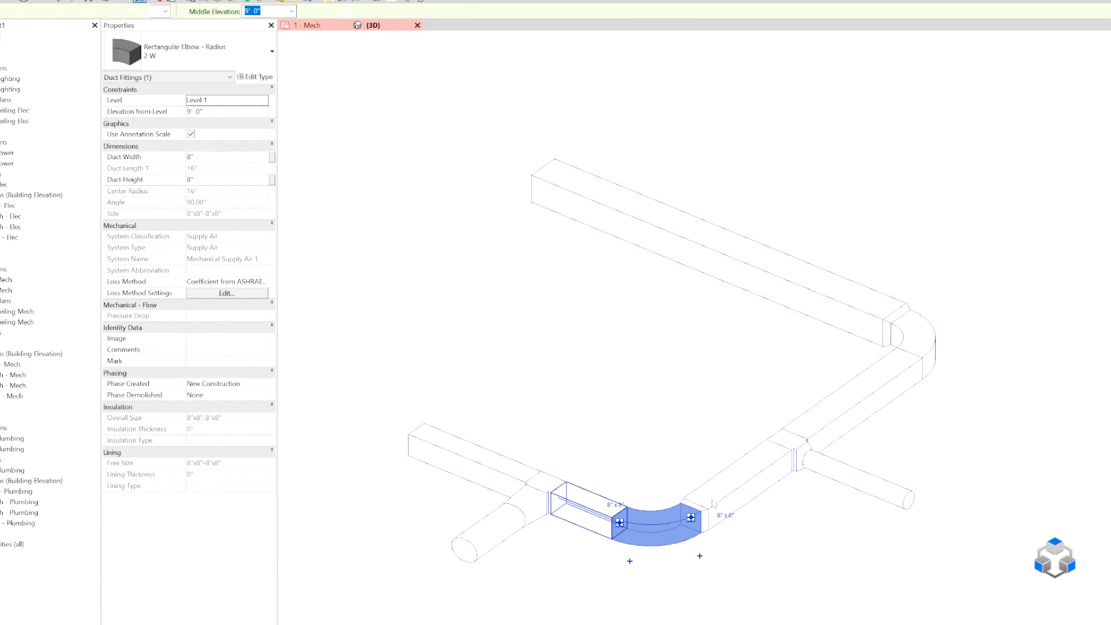
scroll(705, 499, "up", 3)
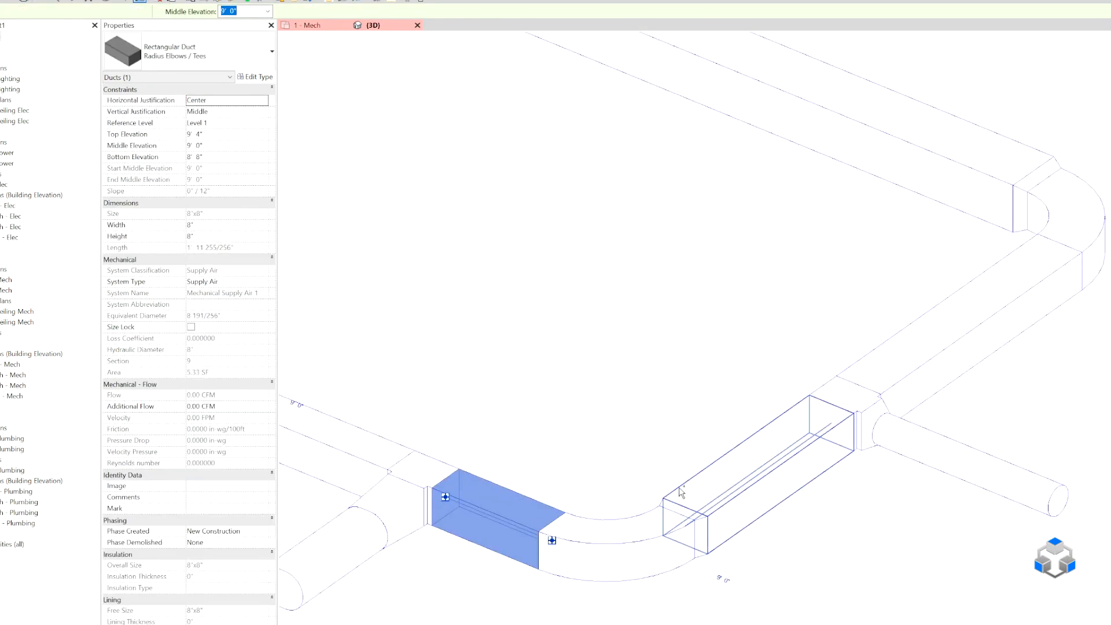
left_click(680, 492, "ctrl")
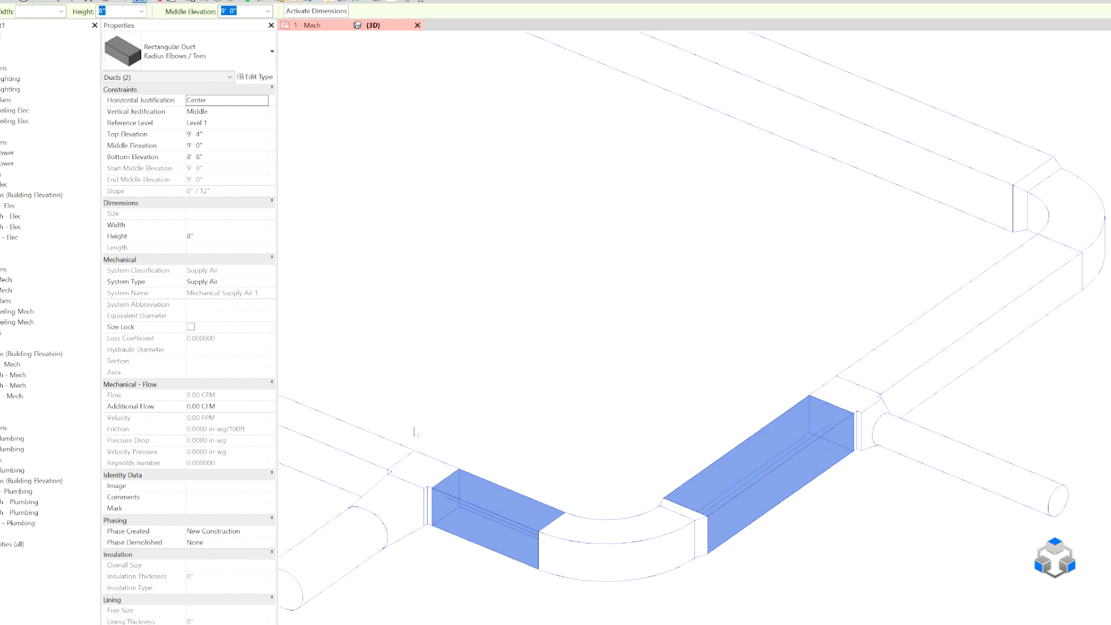
left_click(706, 474)
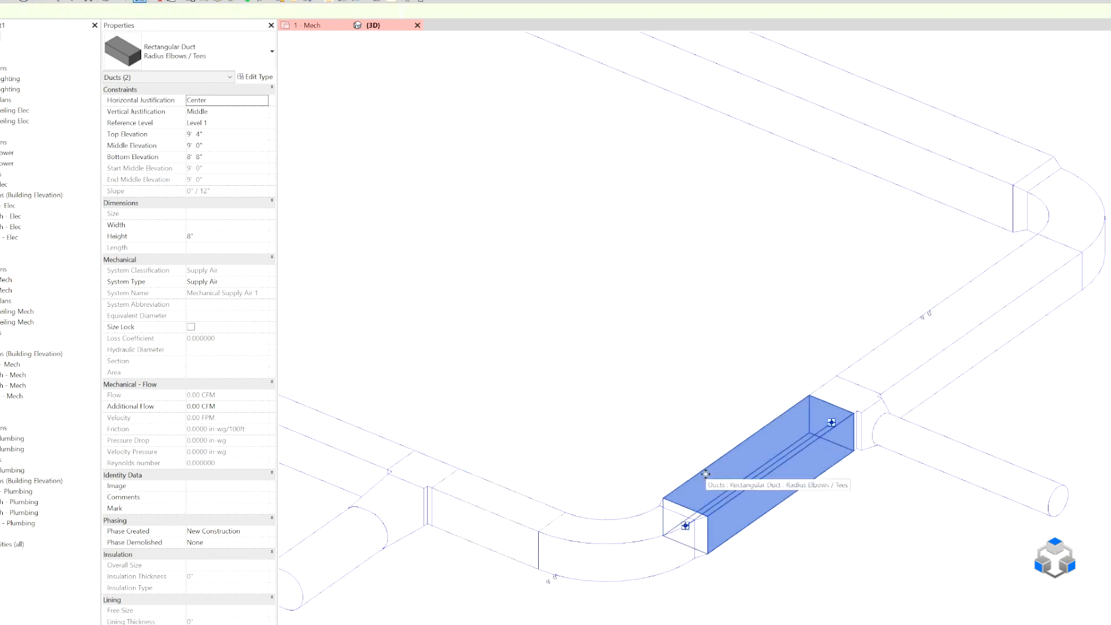
left_click(491, 512)
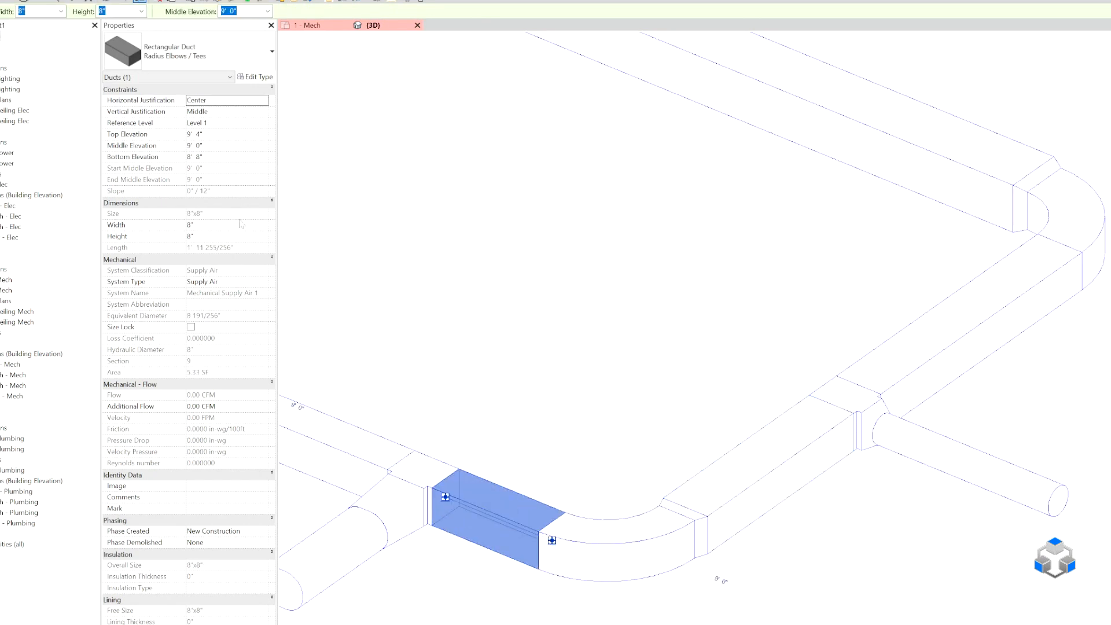
left_click(60, 11)
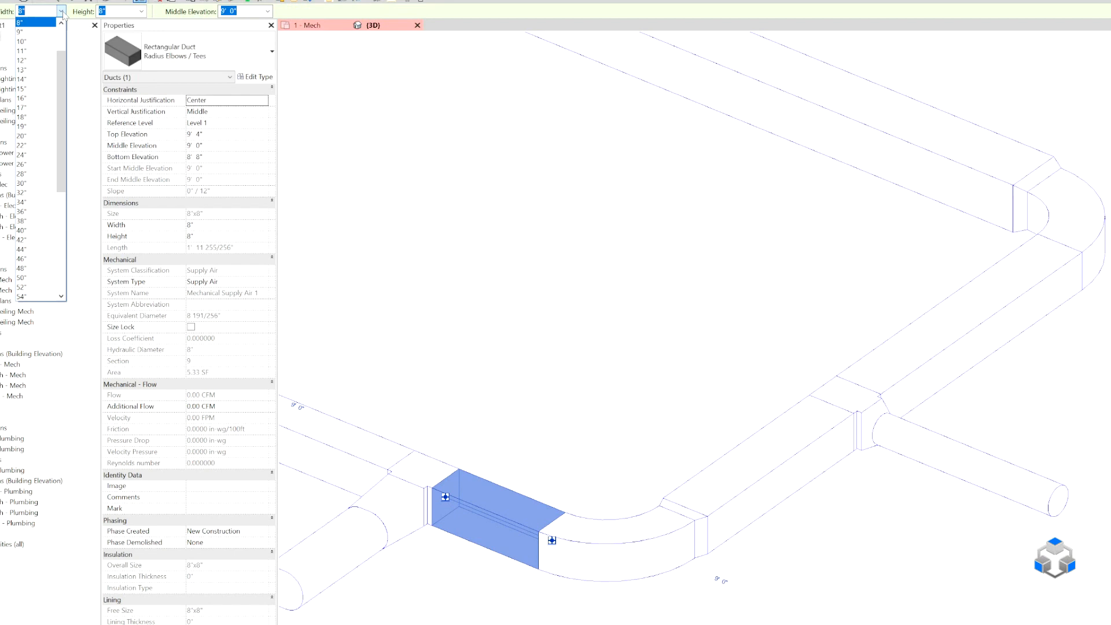
left_click(22, 41)
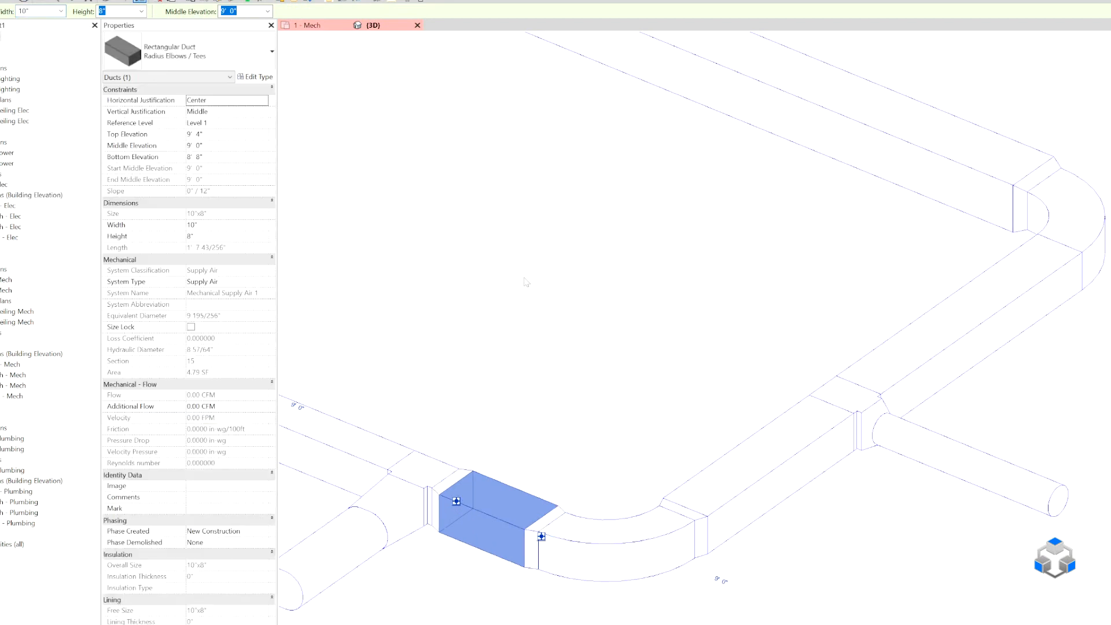
Set the width of the lower rectangular elbow to 10".
left_click(696, 478)
left_click(585, 521)
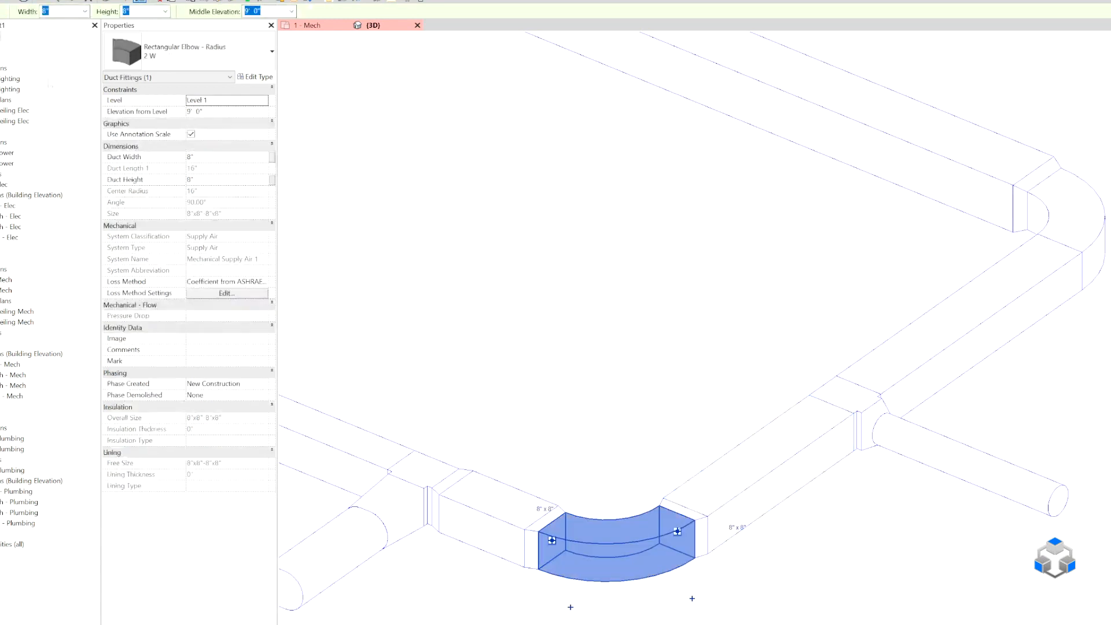
left_click(85, 11)
left_click(58, 33)
type("10")
key("Return")
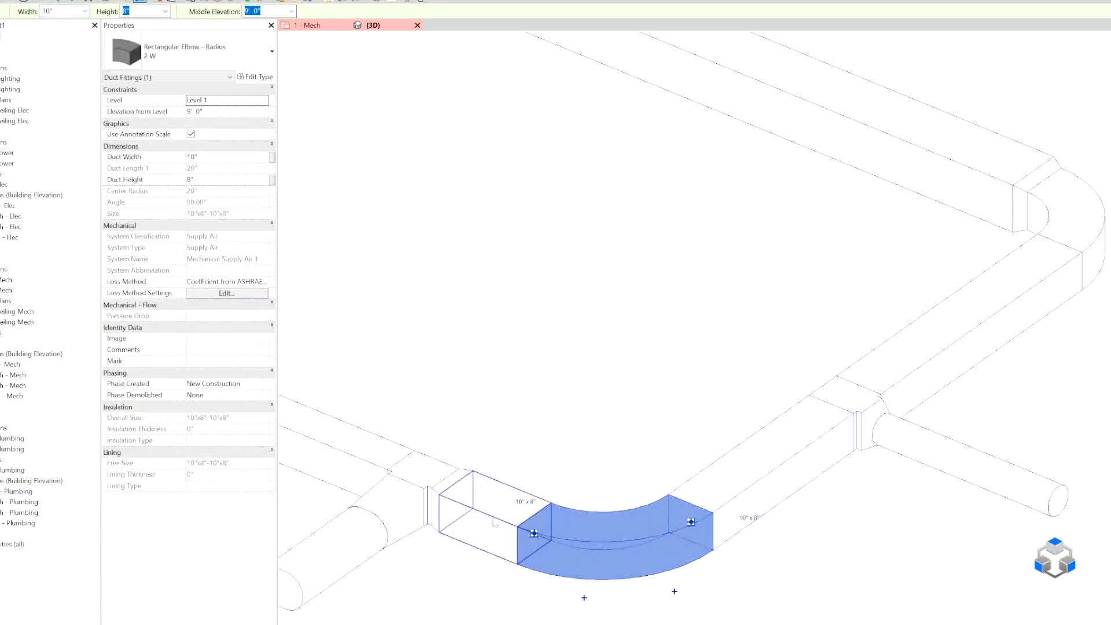
Clear the description of the 2 W elbow type and close its type properties.
left_click(256, 77)
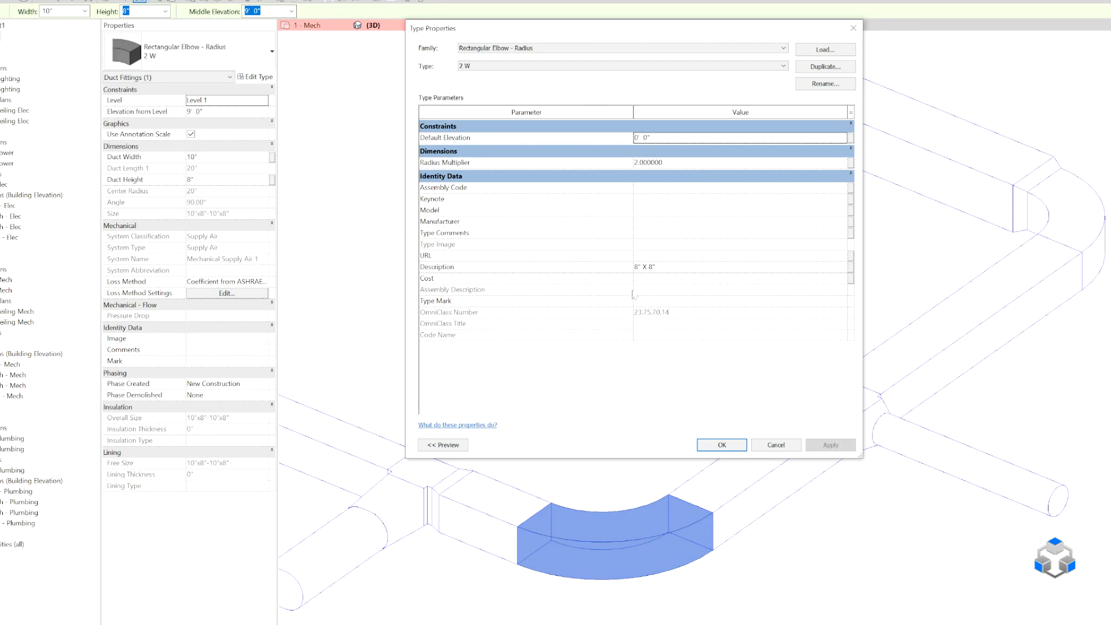
left_click(654, 267)
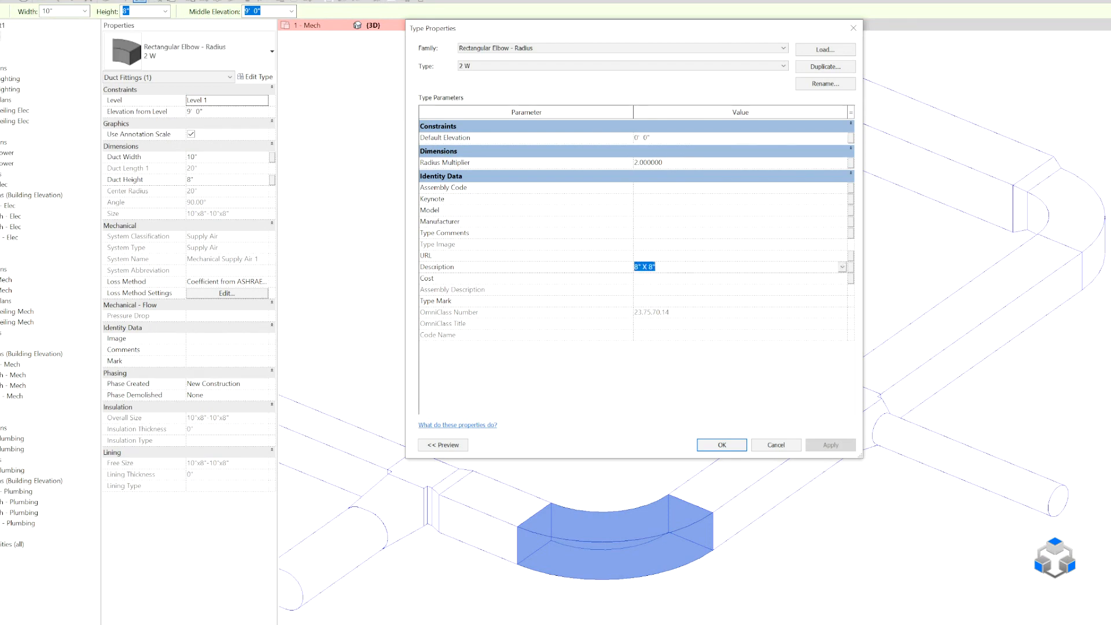
key("Delete")
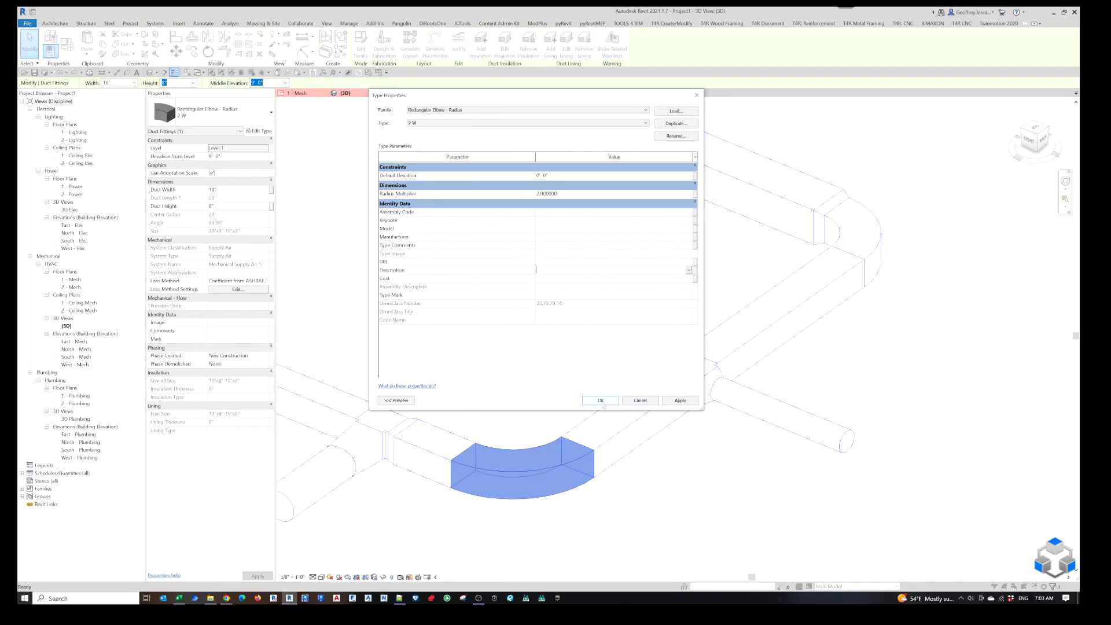
left_click(601, 401)
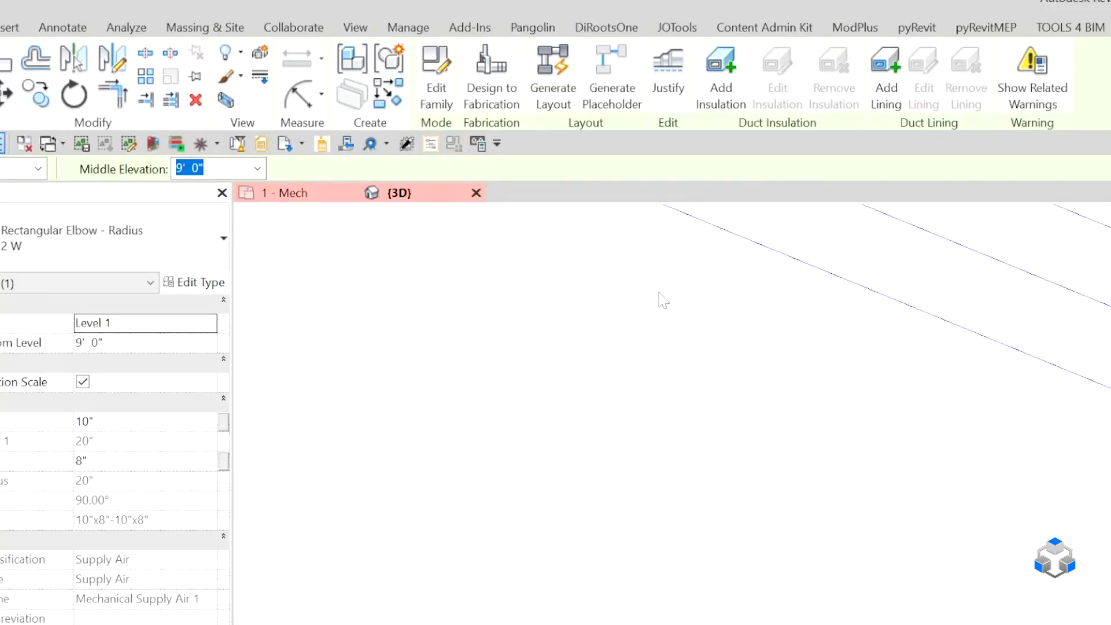
Open the Rectangular Elbow - Radius family for editing and bring up its Family Types settings.
left_click(360, 52)
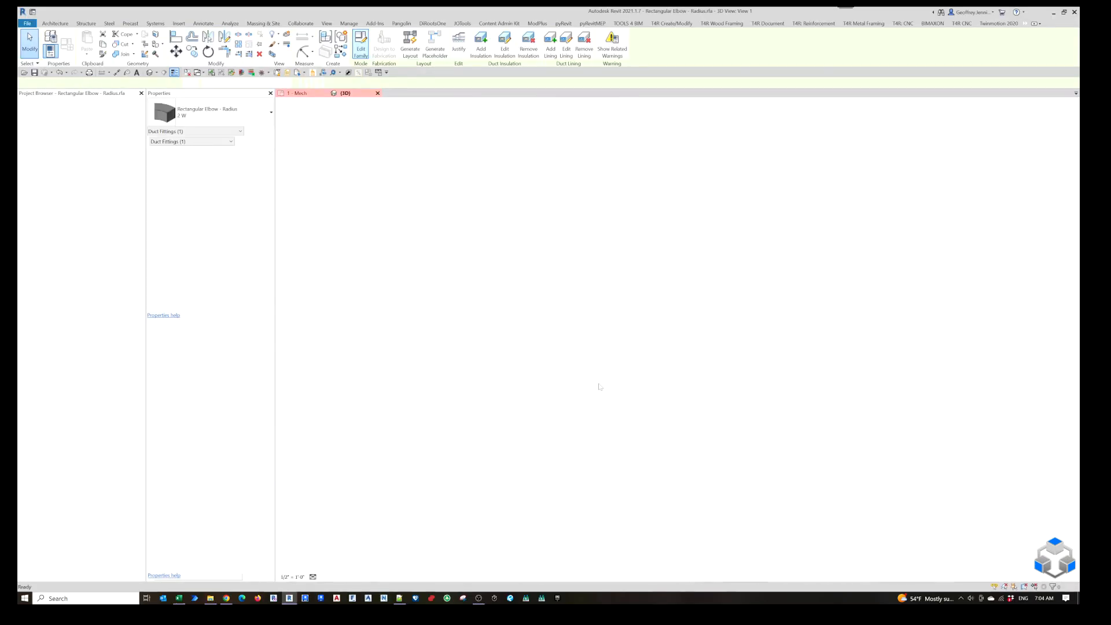
middle_click_drag(554, 264, 600, 481, "shift")
key("f")
key("t")
key("Escape")
left_click(67, 52)
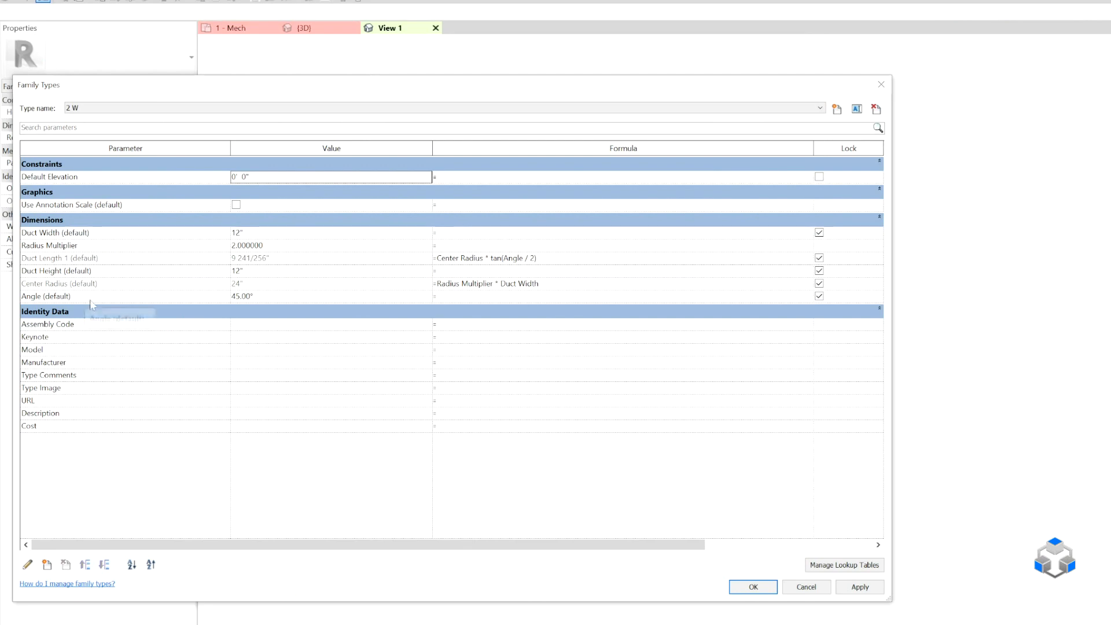
Check which lookup tables the elbow family contains.
left_click(844, 564)
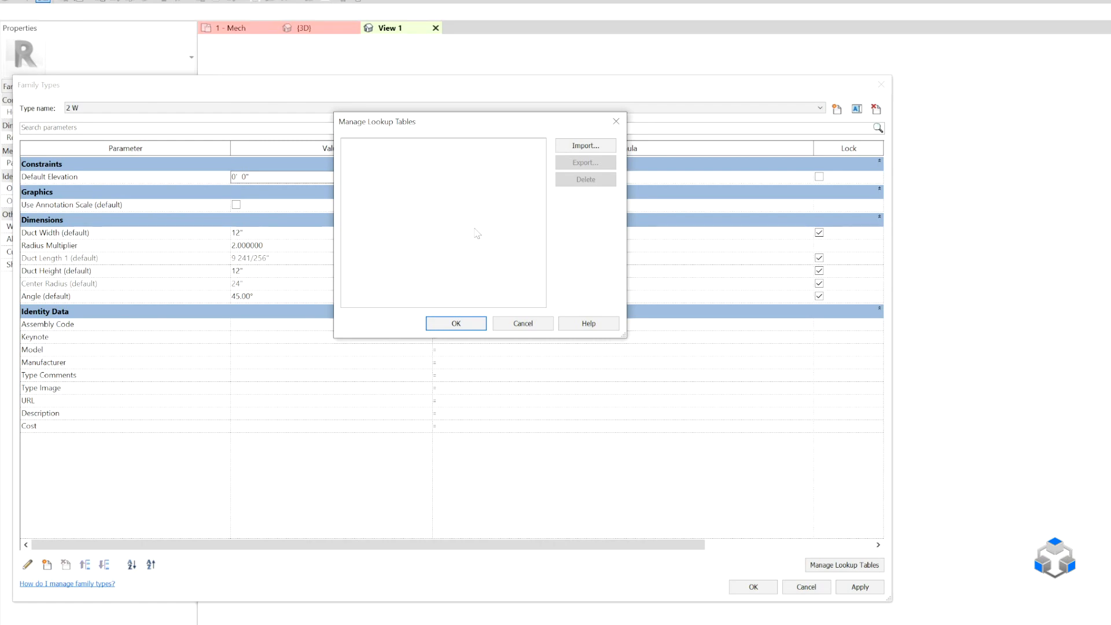
left_click(525, 322)
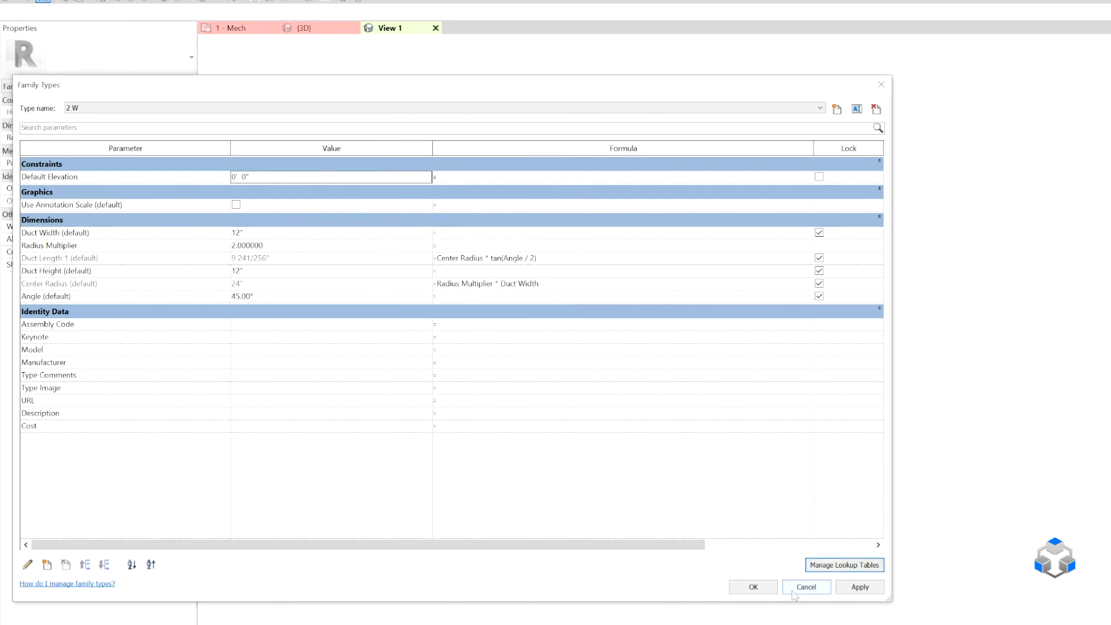
Start a new type-based family parameter in the elbow family and name it Lookup Table.
left_click(46, 565)
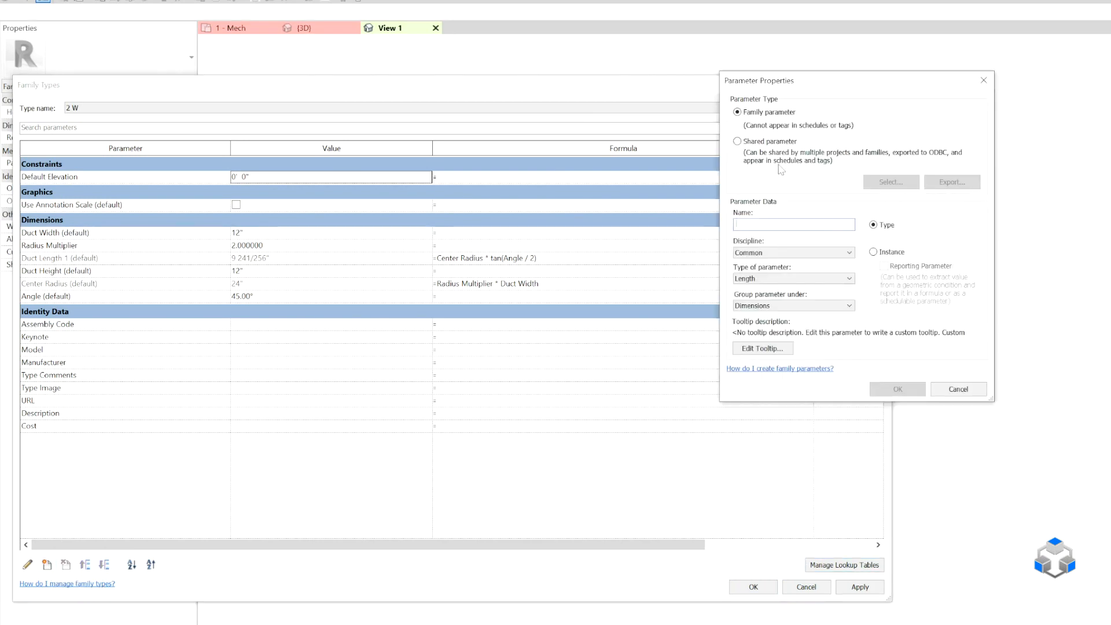
left_click(957, 388)
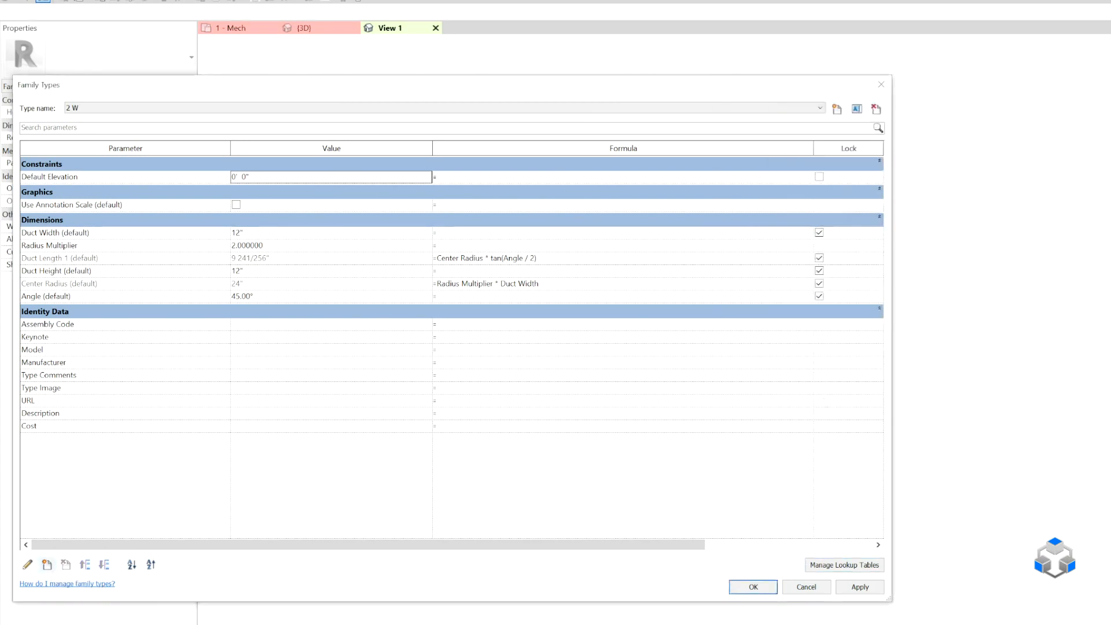
left_click(47, 565)
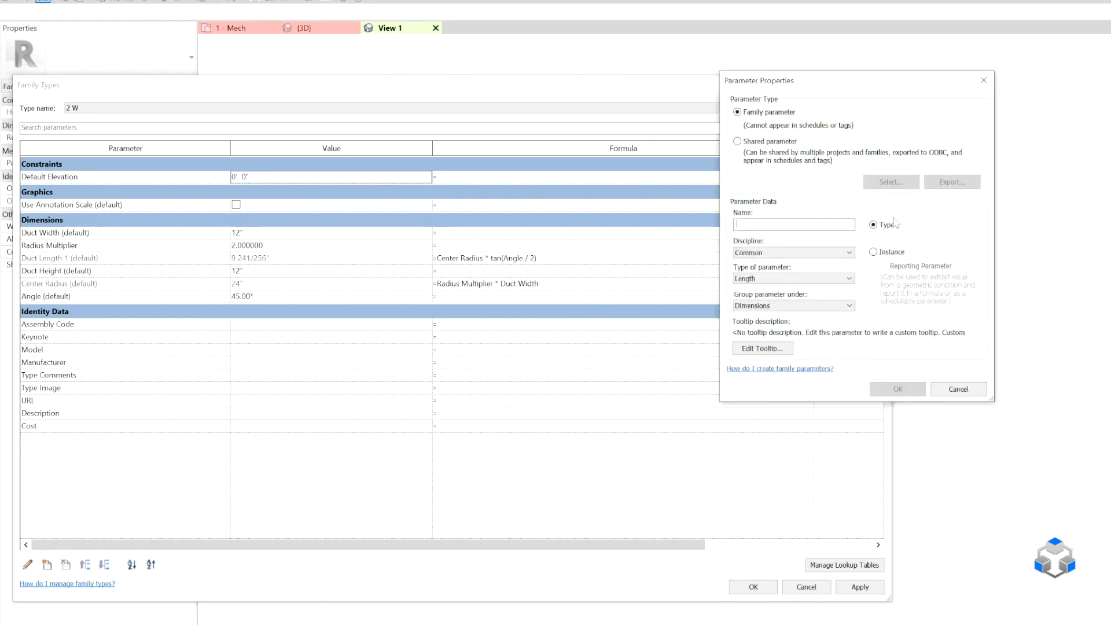
type("100")
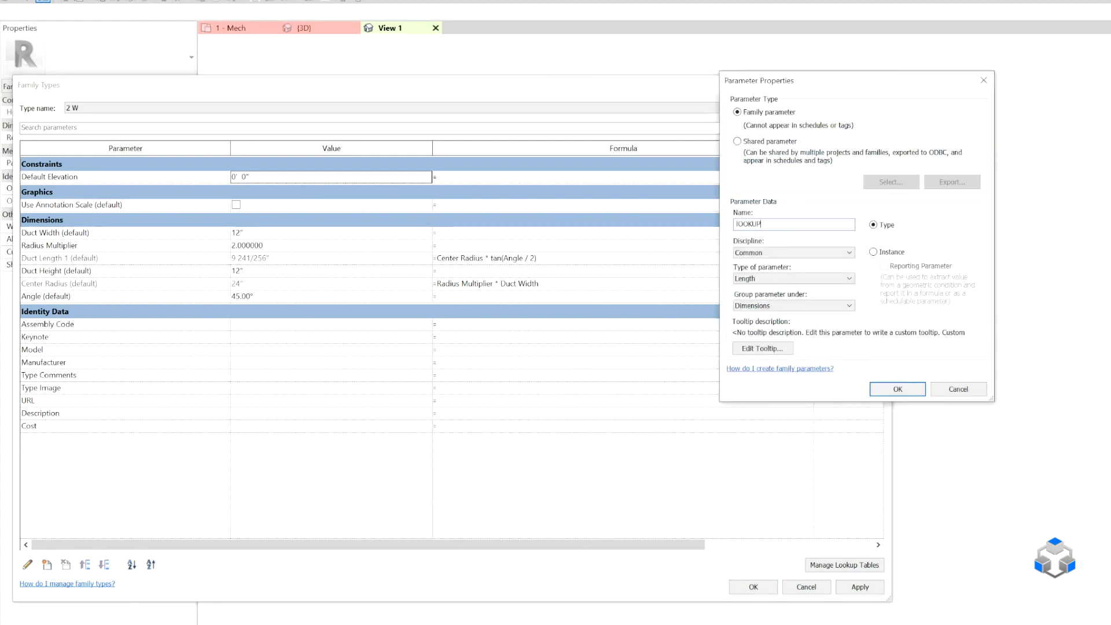
key("BackSpace")
key("BackSpace")
key("BackSpace")
key("BackSpace")
key("BackSpace")
key("BackSpace")
key("BackSpace")
type("L")
Make the Lookup Table parameter a Text parameter grouped under Data and create it.
left_click(783, 278)
left_click(778, 292)
left_click(781, 306)
scroll(781, 316, "up", 1)
left_click(780, 317)
left_click(897, 389)
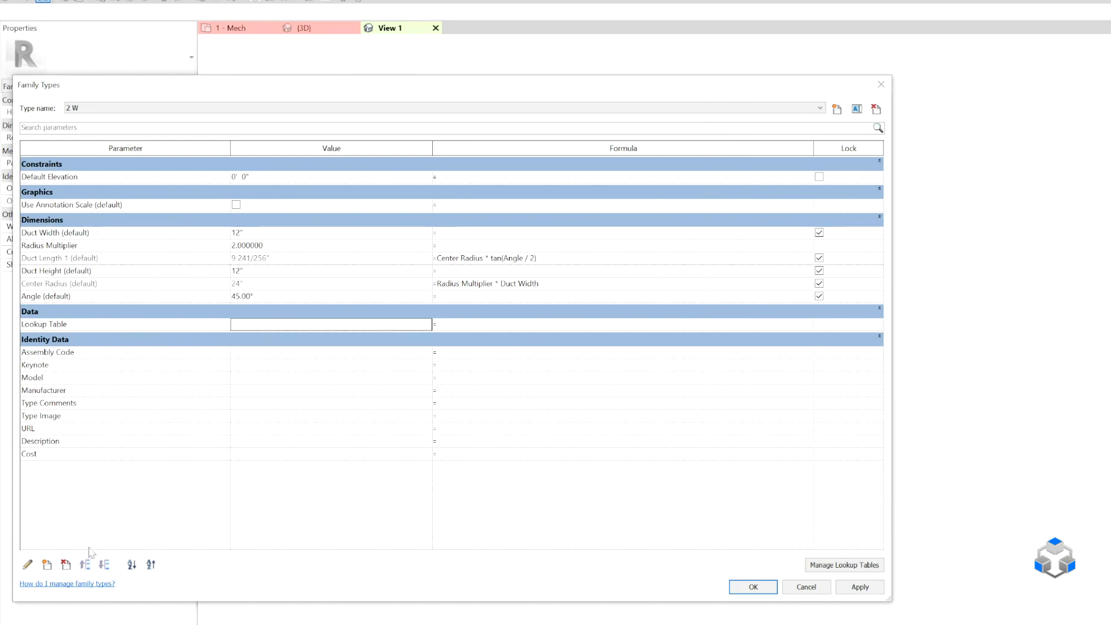
Start another parameter as a shared parameter and choose BOM_Description from the Default parameter group.
left_click(47, 564)
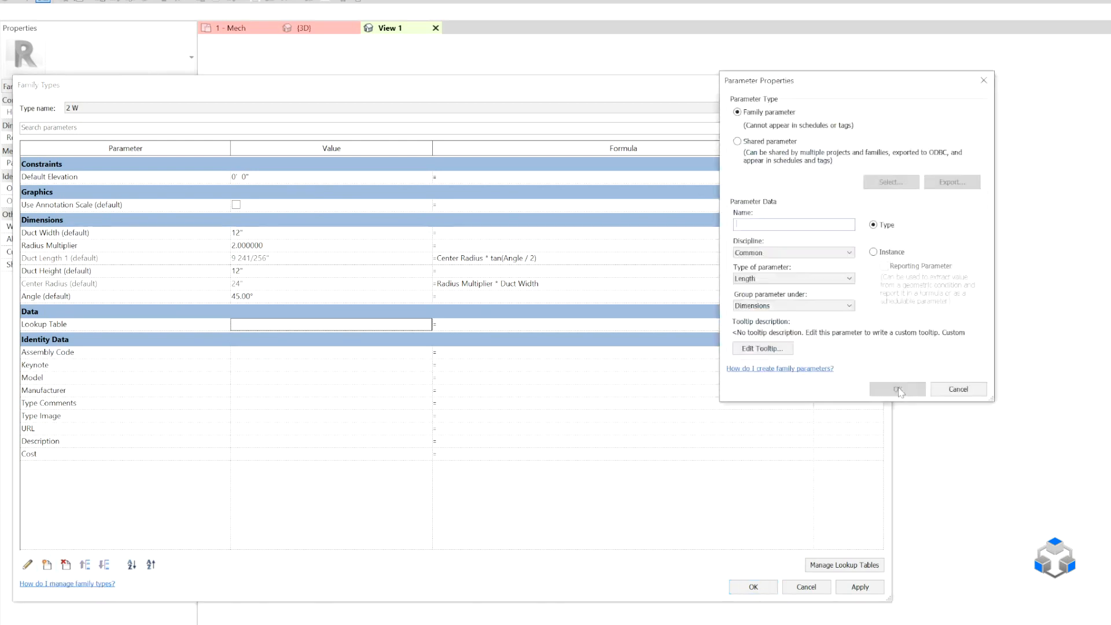
left_click(766, 143)
left_click(895, 182)
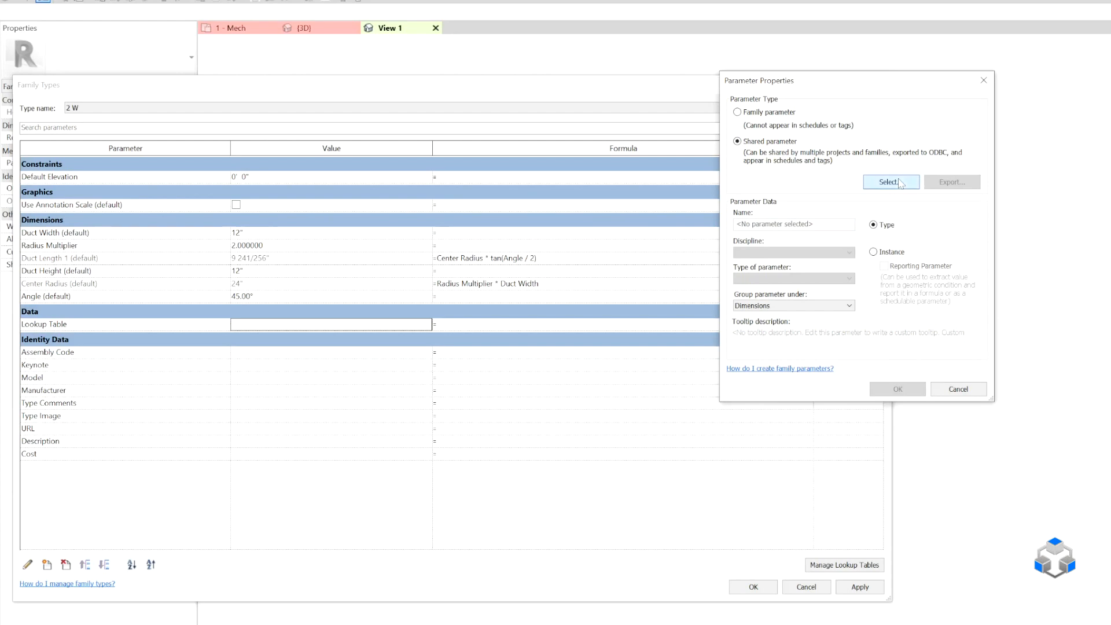
left_click(883, 212)
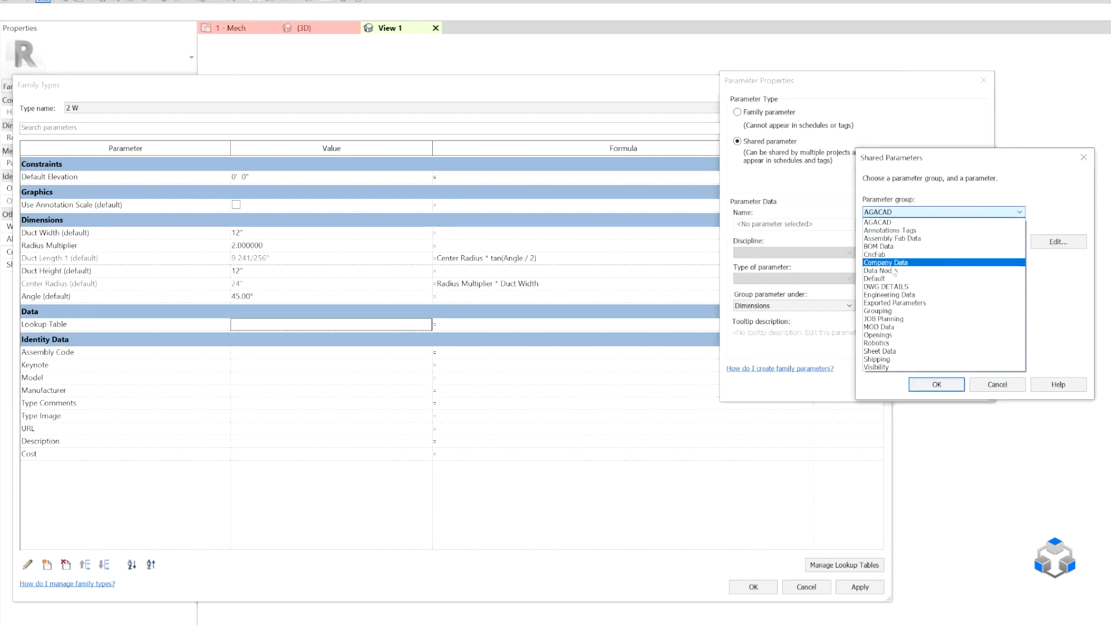
left_click(885, 246)
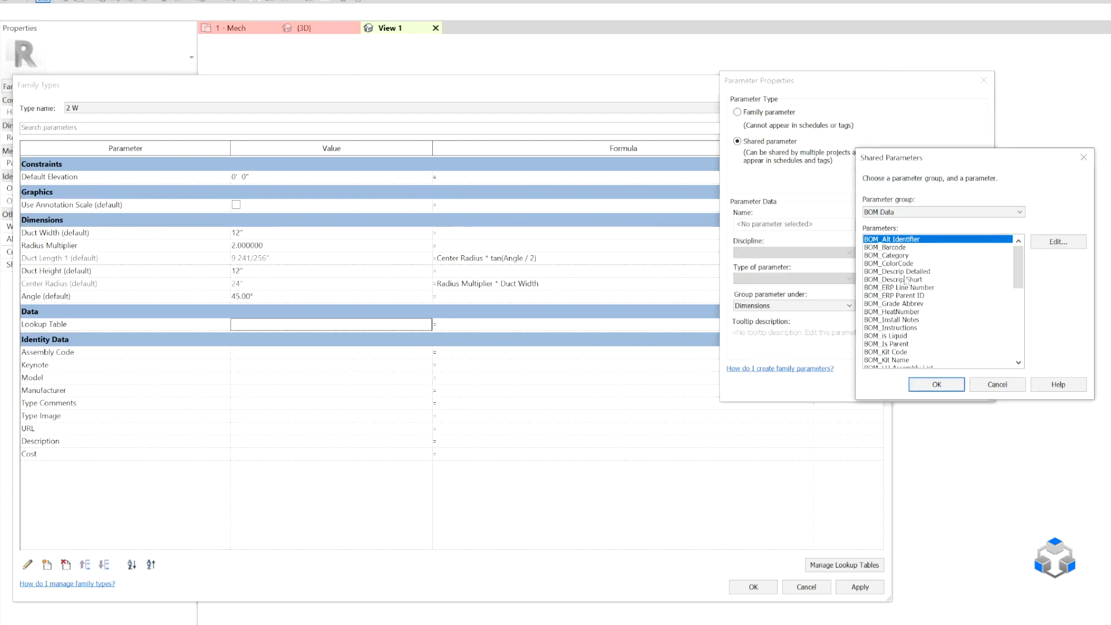
scroll(904, 314, "down", 3)
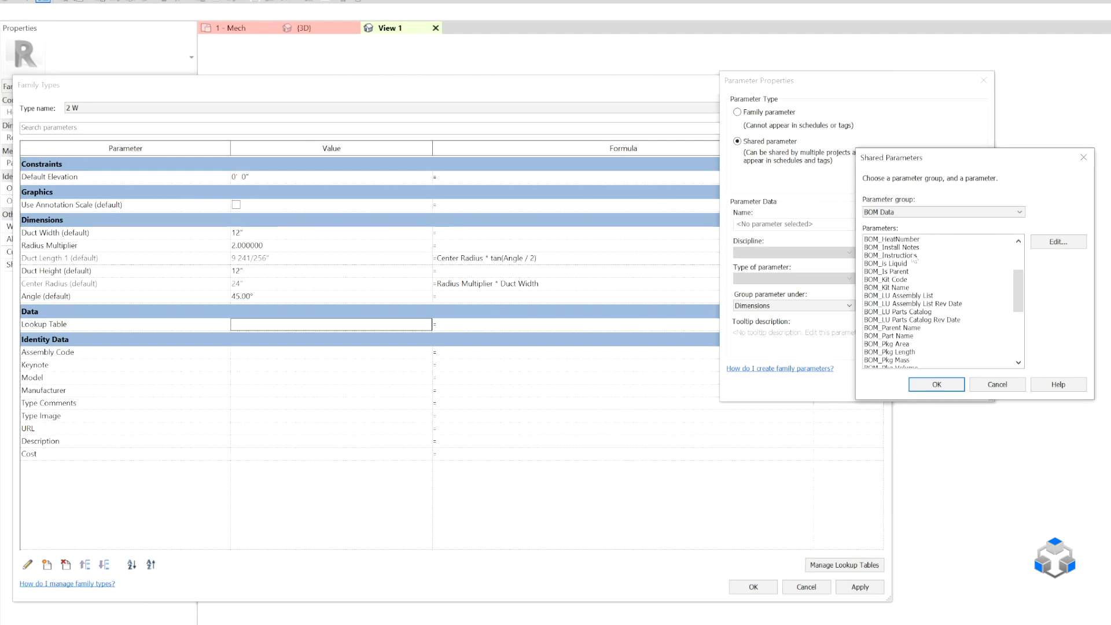
scroll(907, 330, "down", 2)
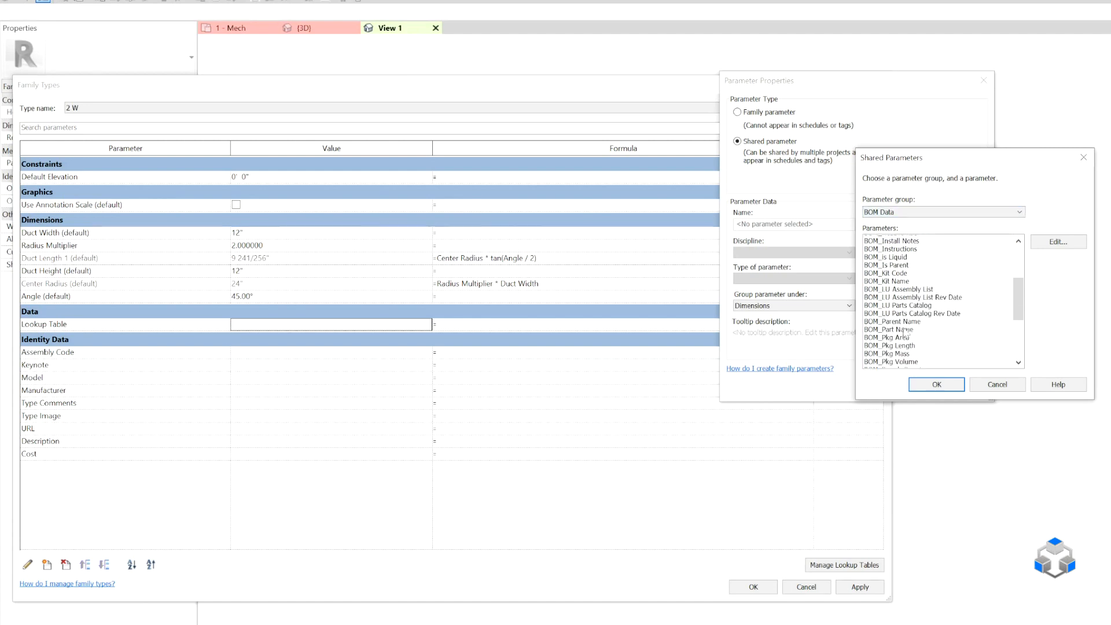
left_click(895, 214)
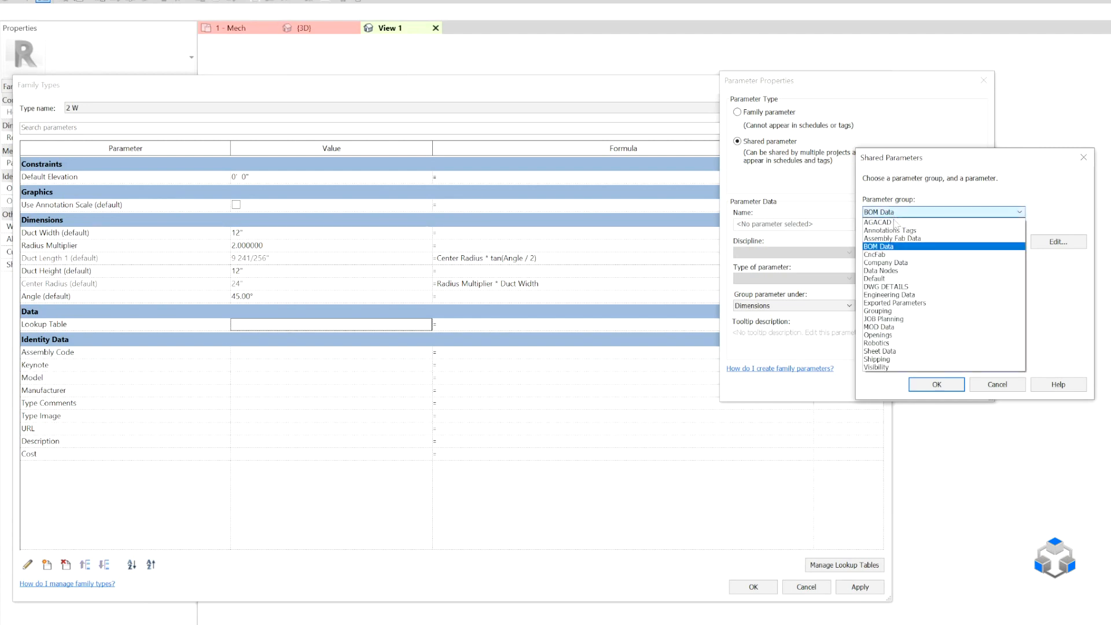
left_click(885, 282)
left_click(900, 255)
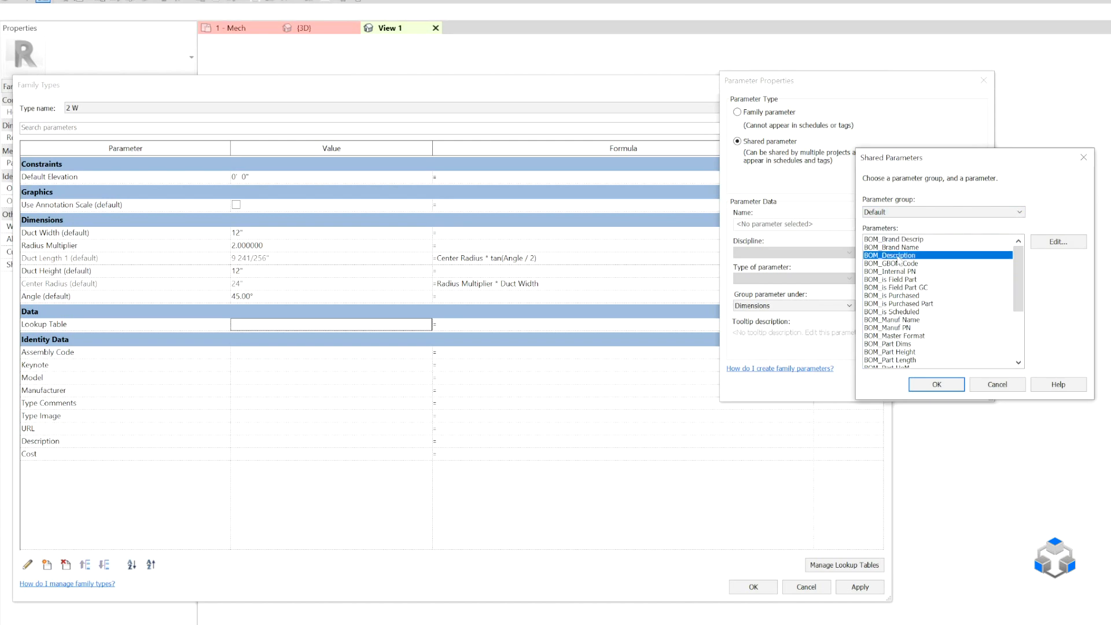
left_click(936, 384)
Group BOM_Description under Data, make it an instance parameter and add it to the family.
left_click(753, 305)
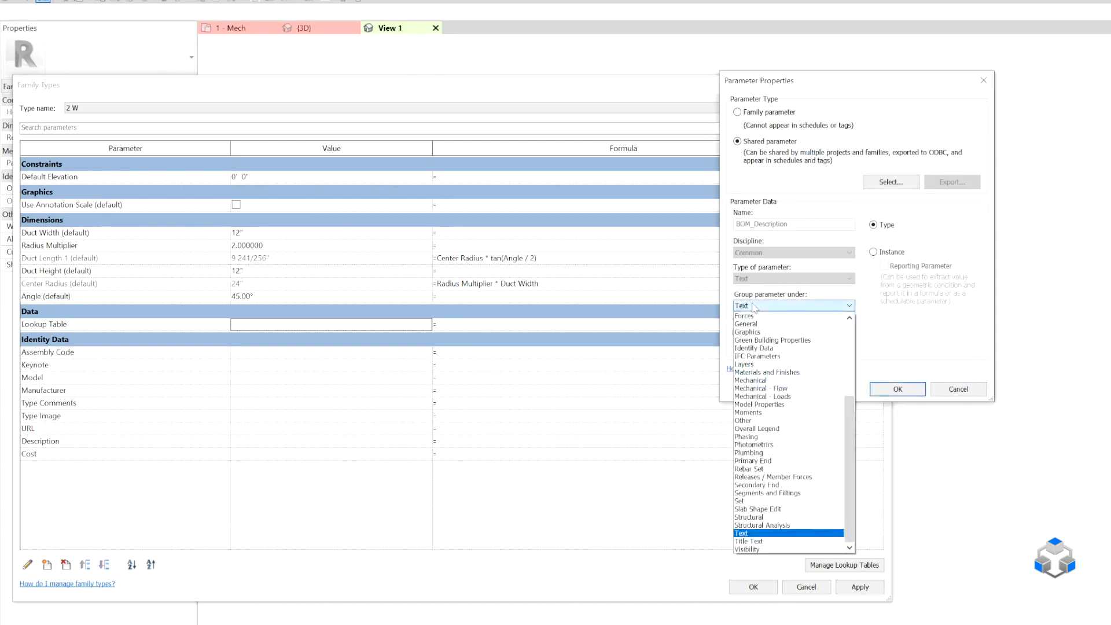
scroll(758, 317, "up", 1)
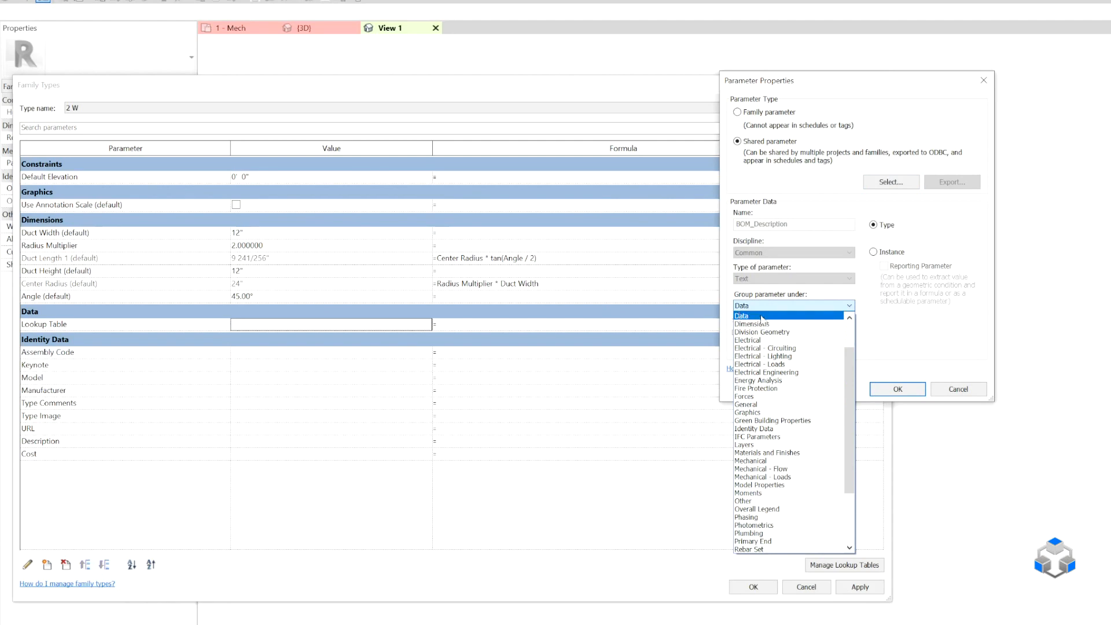
left_click(749, 316)
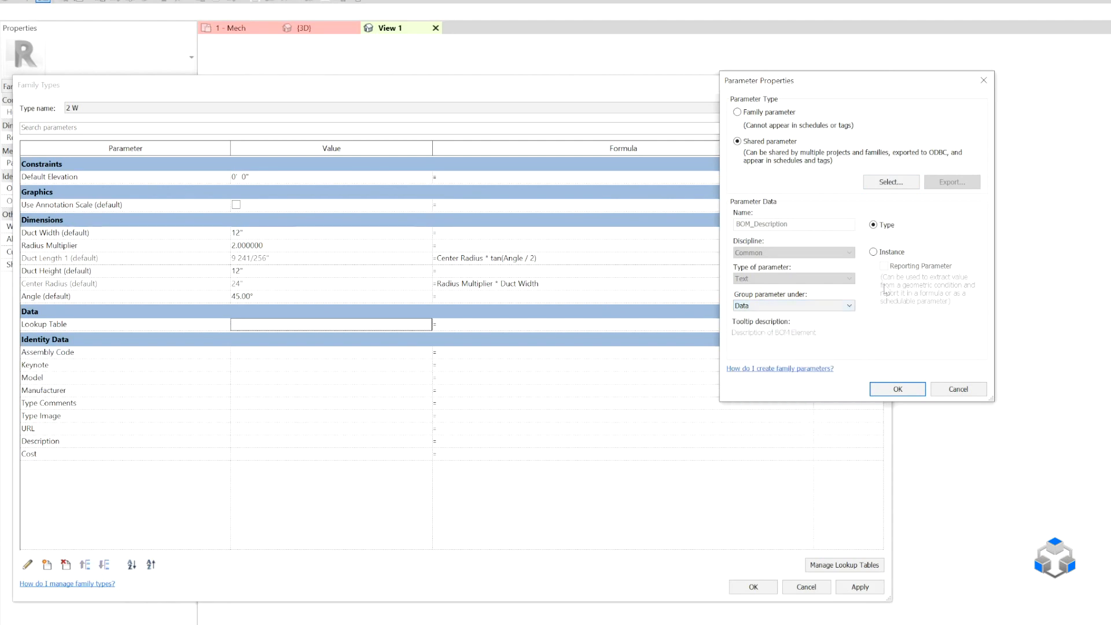
left_click(906, 385)
Start another shared parameter and choose BOM_Part Dims from the Default parameter group.
left_click(47, 564)
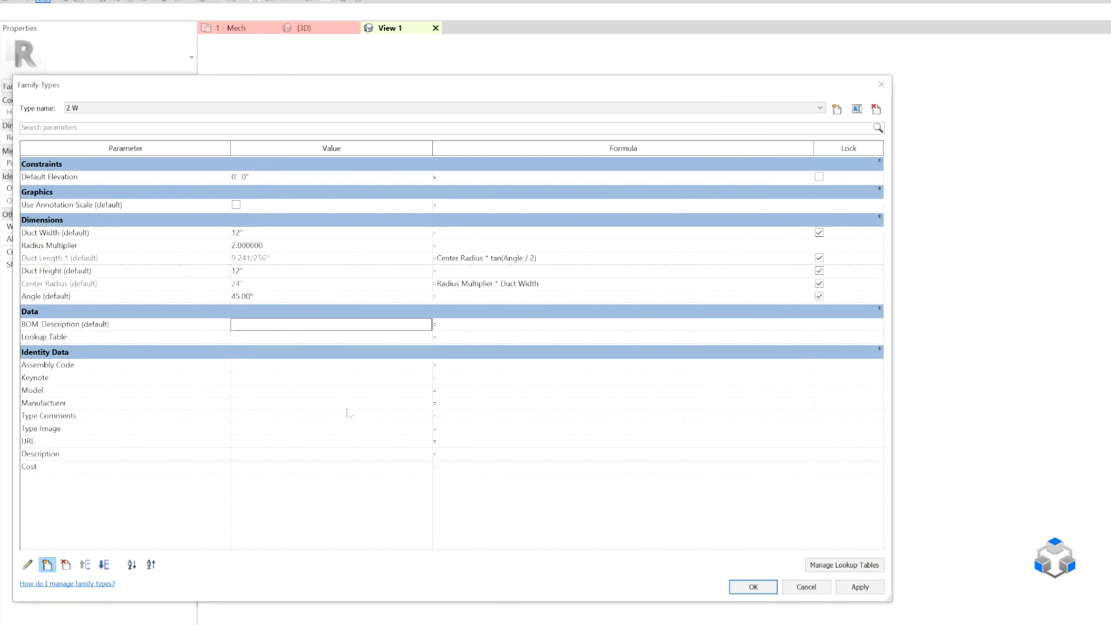
left_click(782, 142)
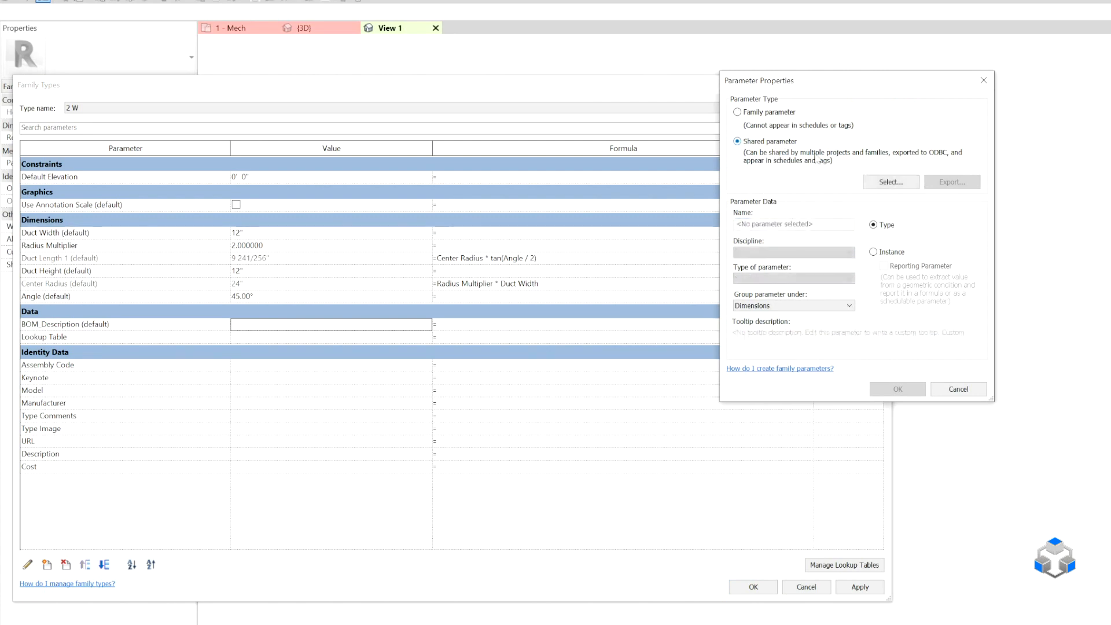
left_click(891, 181)
left_click(904, 212)
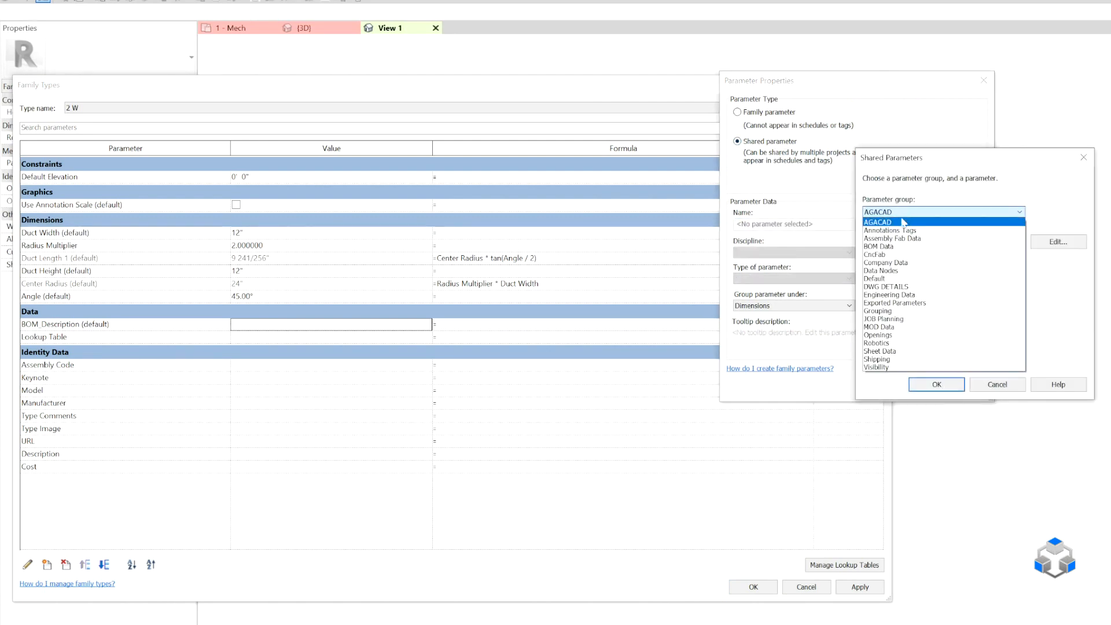
left_click(874, 278)
scroll(904, 311, "down", 3)
left_click(887, 271)
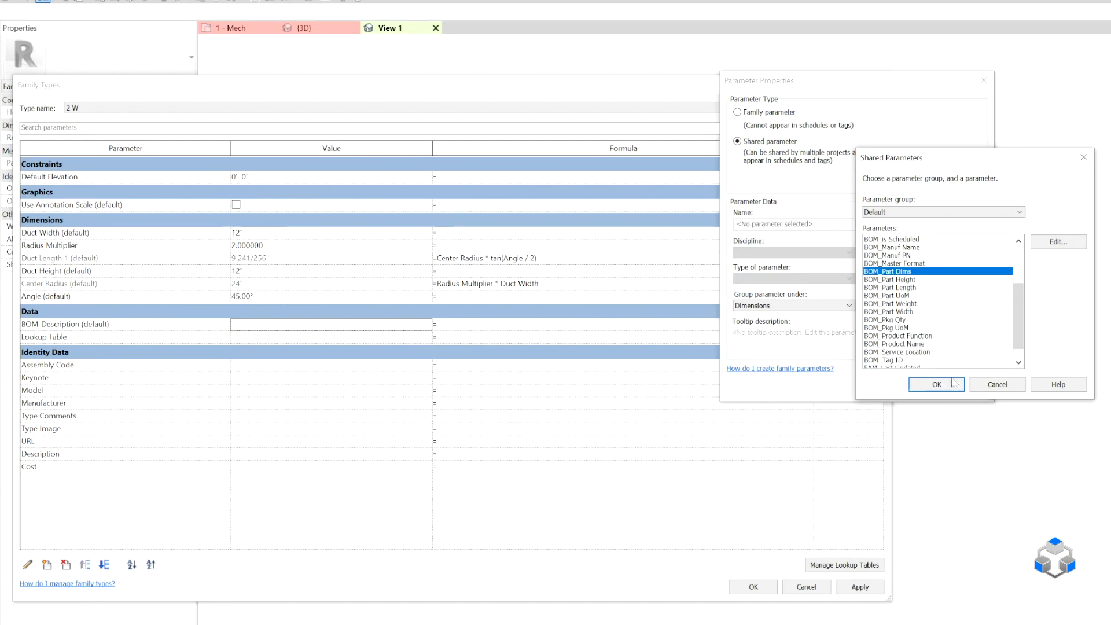
left_click(952, 383)
Make BOM_Part Dims an instance parameter grouped under Data and add it to the family.
left_click(882, 252)
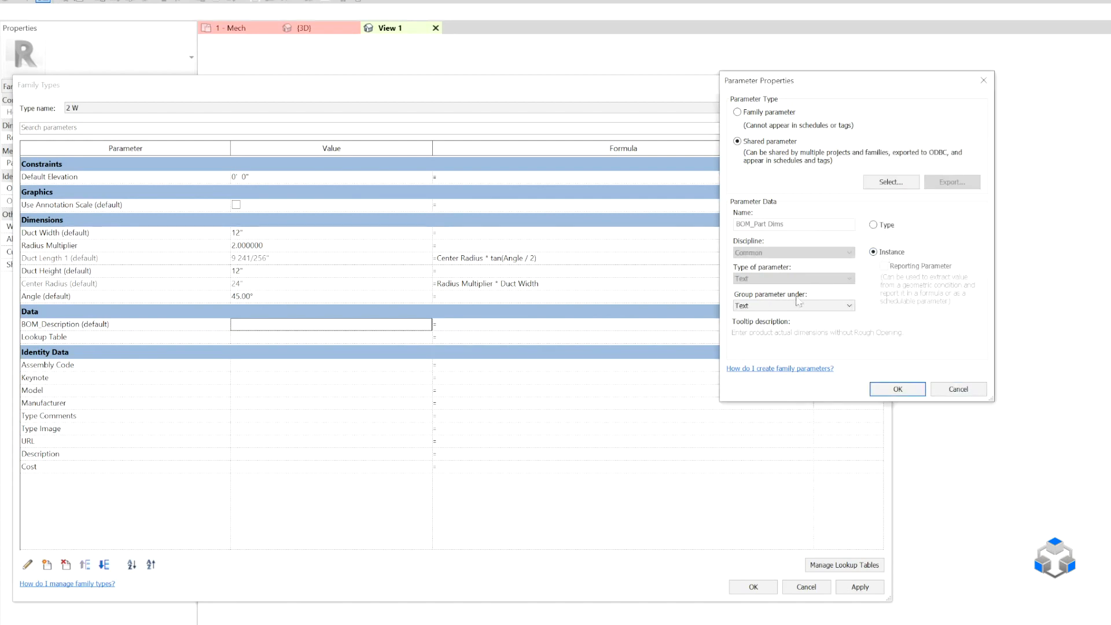
left_click(794, 305)
scroll(798, 315, "up", 2)
left_click(797, 317)
left_click(897, 389)
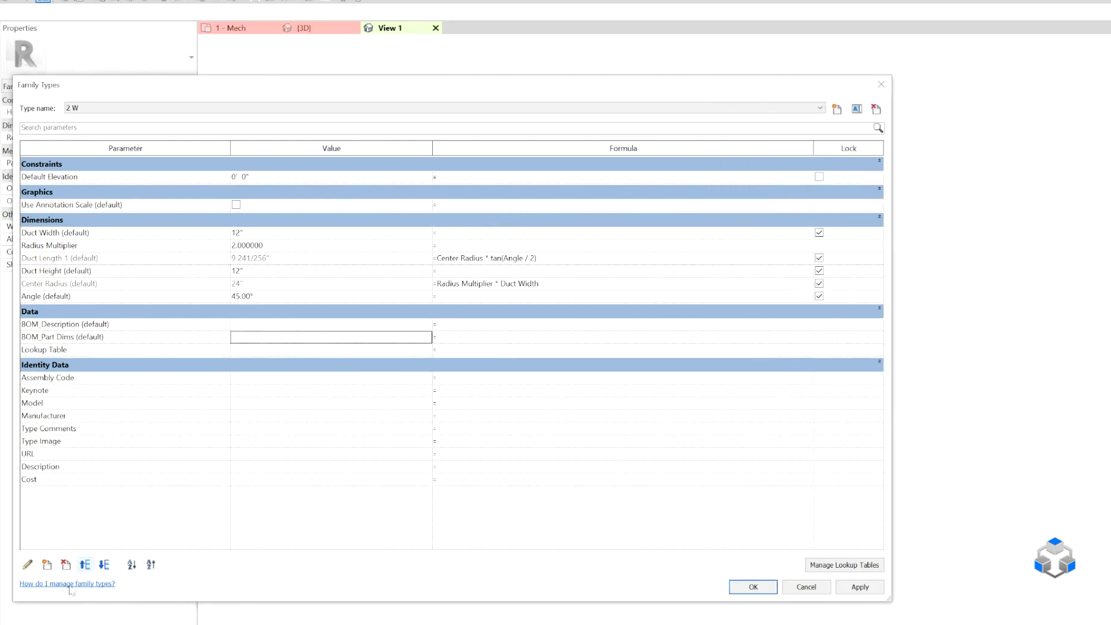
Start another shared parameter and choose BOM_Tag ID from the Default parameter group.
left_click(46, 565)
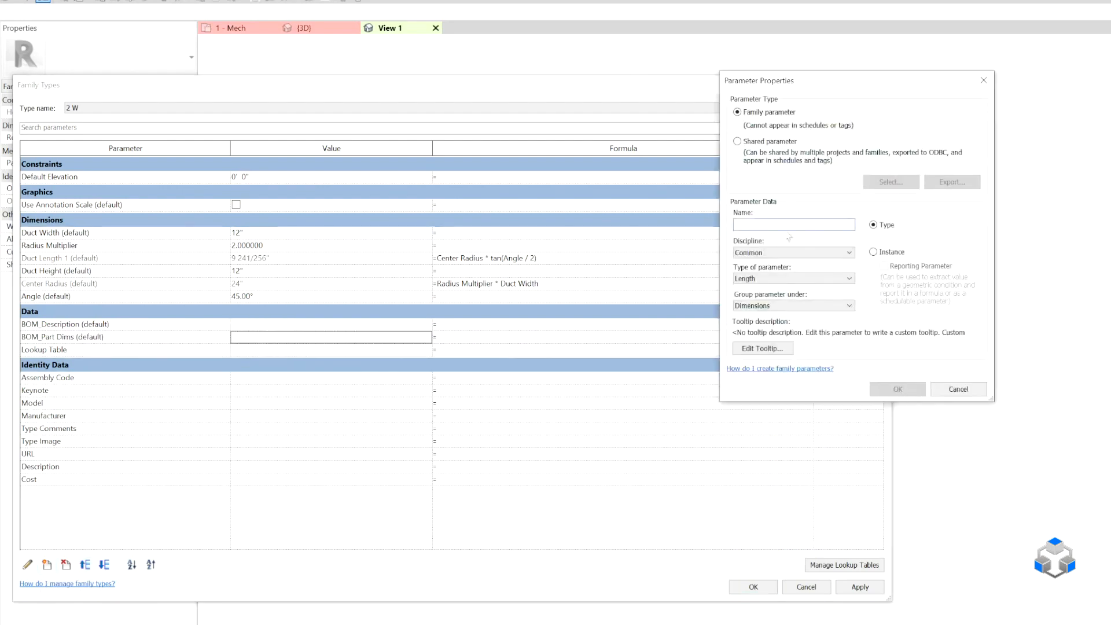
left_click(773, 142)
left_click(892, 181)
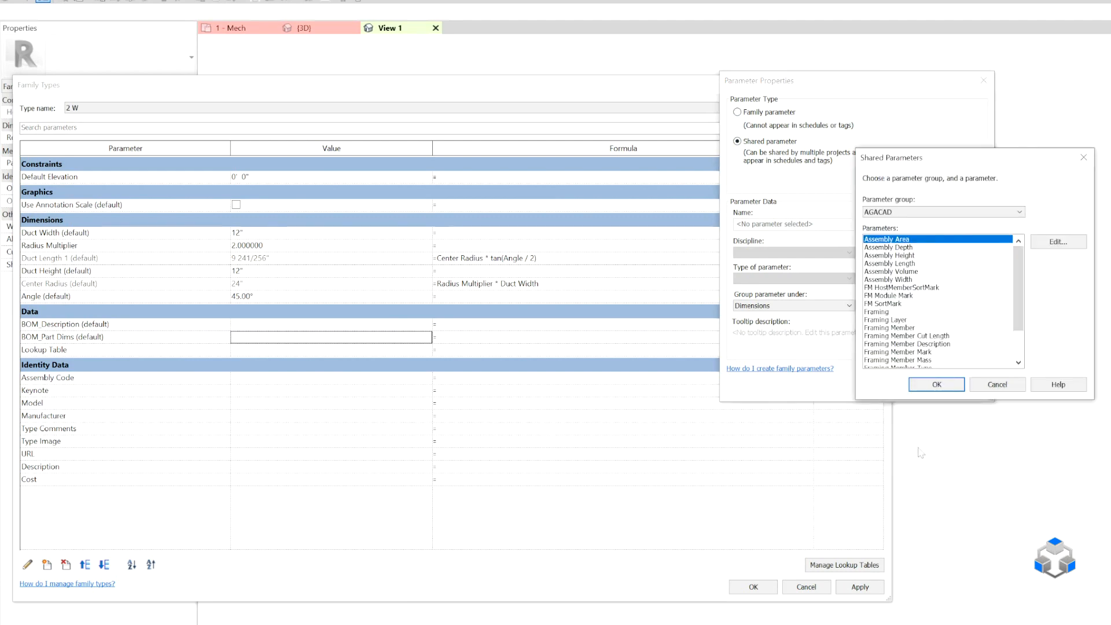
left_click(894, 213)
left_click(891, 279)
scroll(892, 310, "down", 3)
scroll(892, 311, "down", 3)
left_click(892, 344)
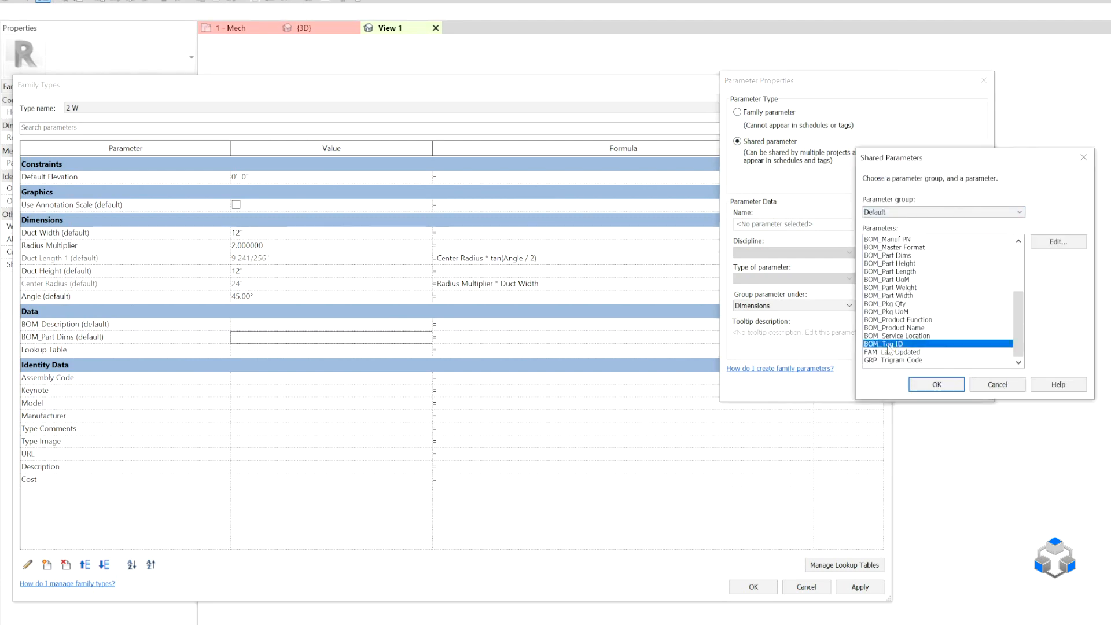
left_click(939, 384)
Make BOM_Tag ID an instance parameter grouped under Data and add it to the family.
left_click(891, 252)
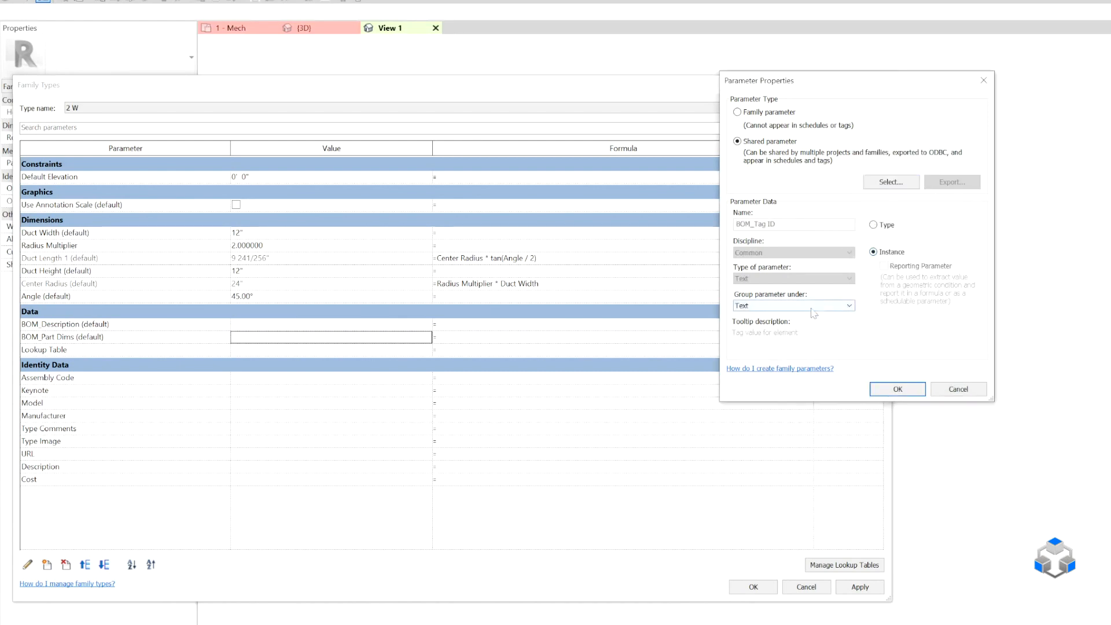
left_click(807, 306)
scroll(806, 316, "up", 5)
left_click(809, 316)
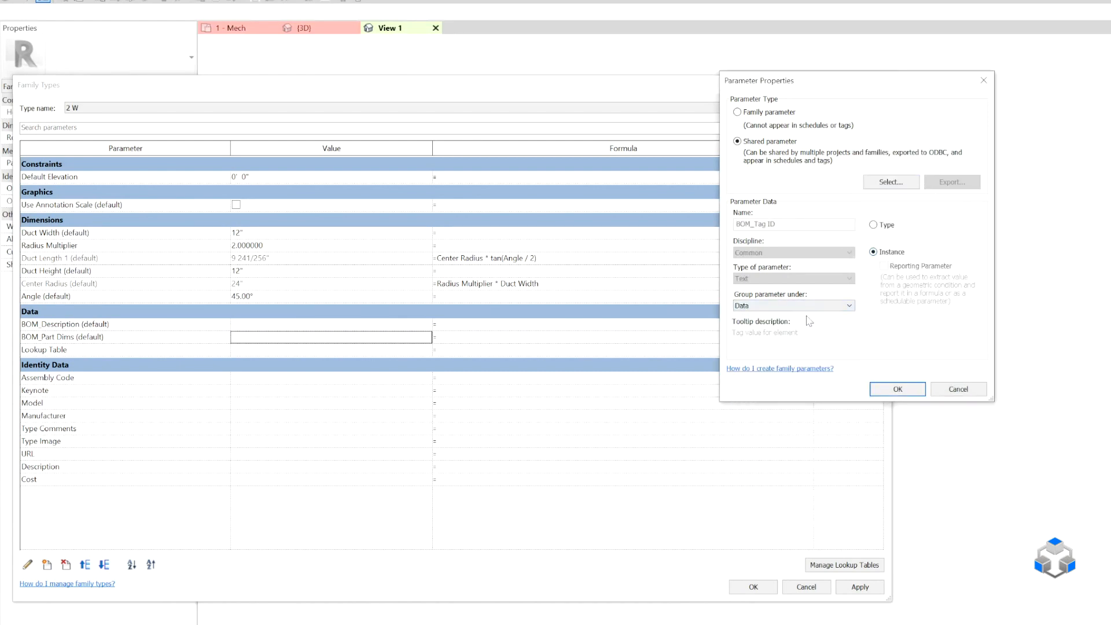
left_click(898, 388)
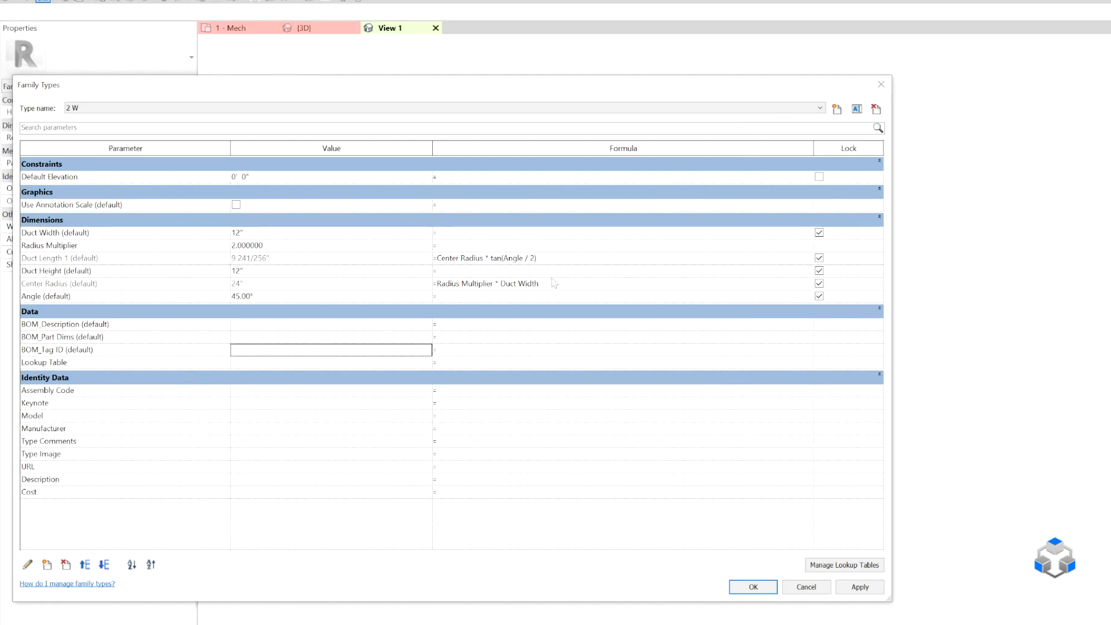
Set the Lookup Table formula to "Rectangular Elbow - Radius" in quotes, then apply and close the family type settings.
left_click(492, 366)
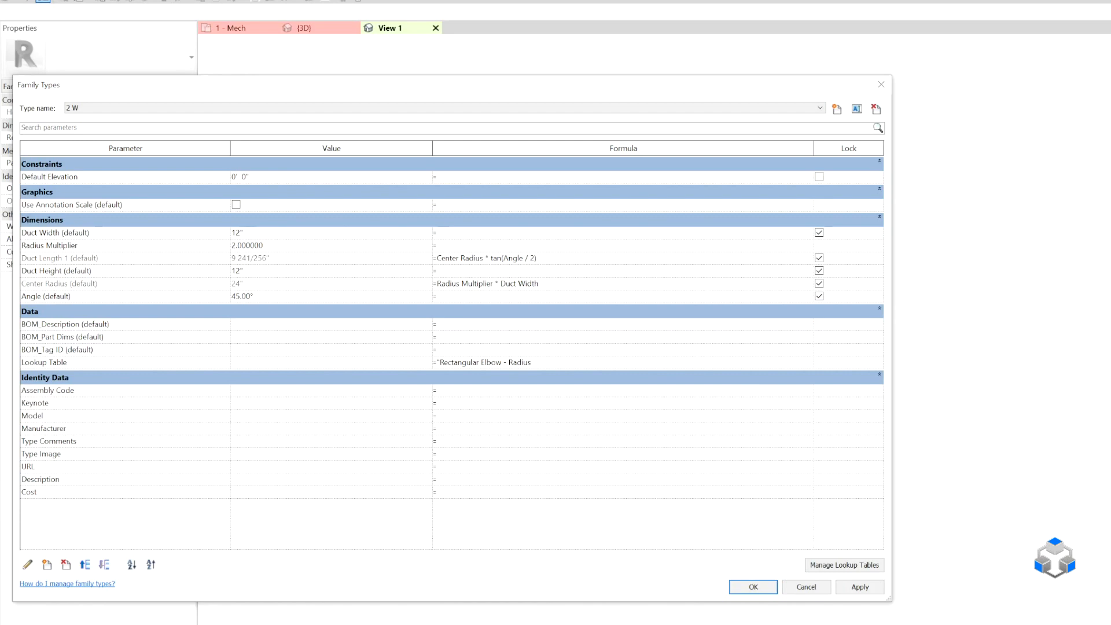
key("Return")
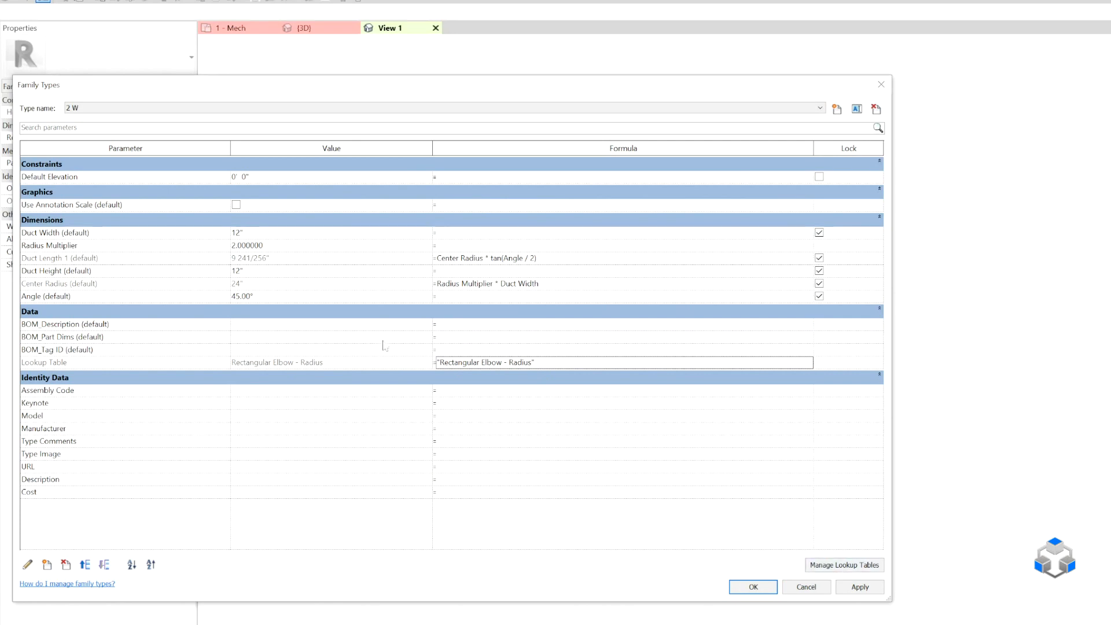
left_click(863, 589)
left_click(754, 588)
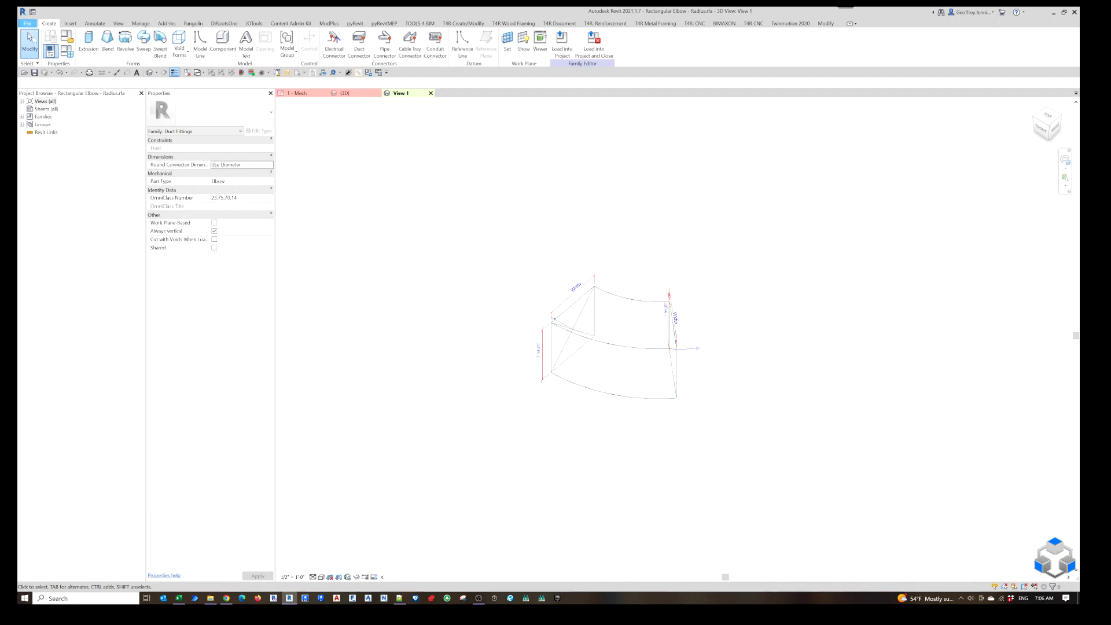
Start saving the elbow family as a family file and browse to the Imperial families folder.
left_click(27, 23)
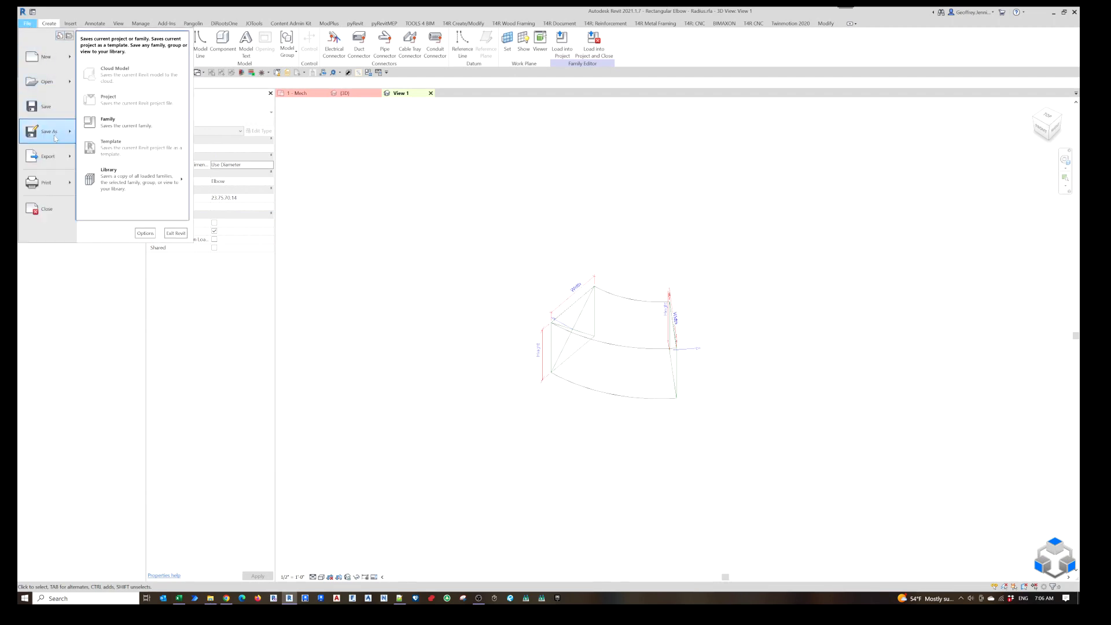
left_click(107, 121)
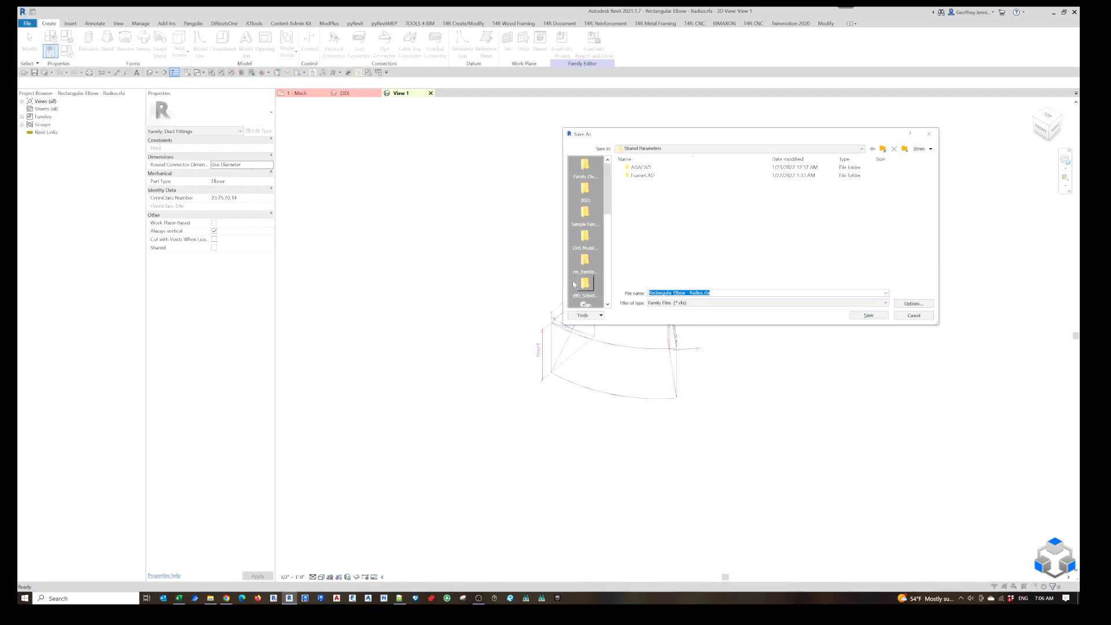
left_click(882, 149)
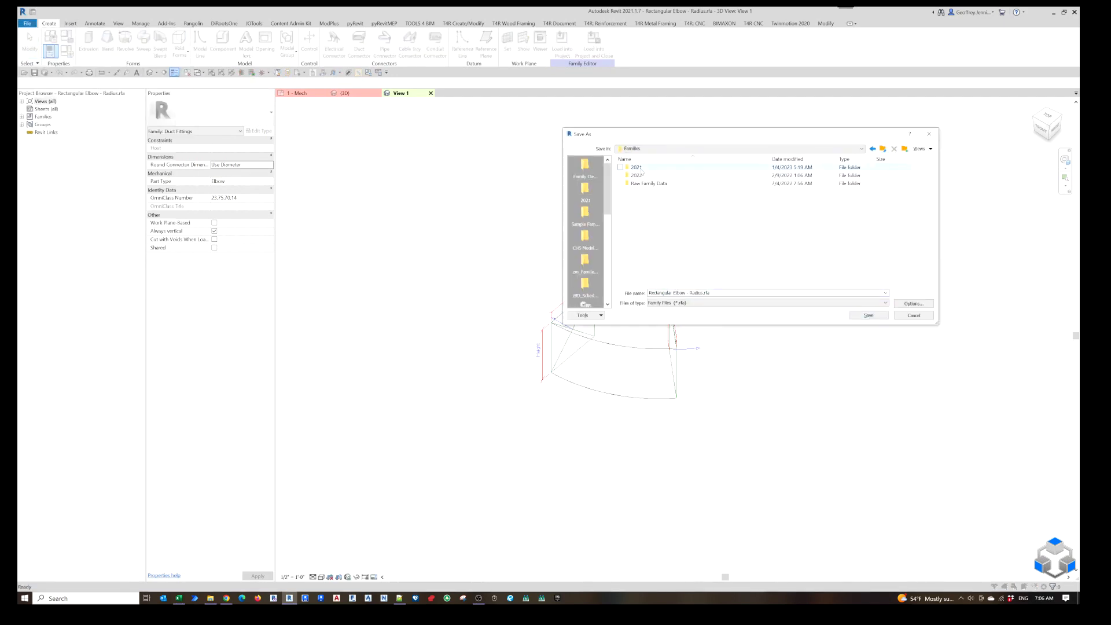
double_click(640, 170)
double_click(643, 176)
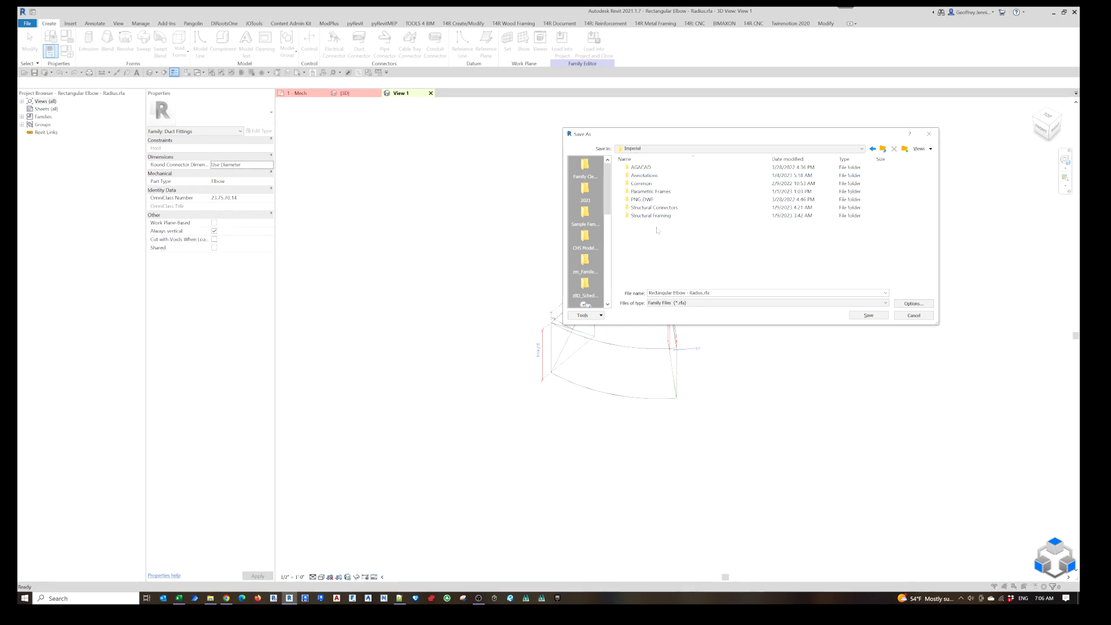
Create a Mechanical Fittings folder inside Imperial and save Rectangular Elbow - Radius.rfa in it.
left_click(905, 148)
type("Mechanical Fittings")
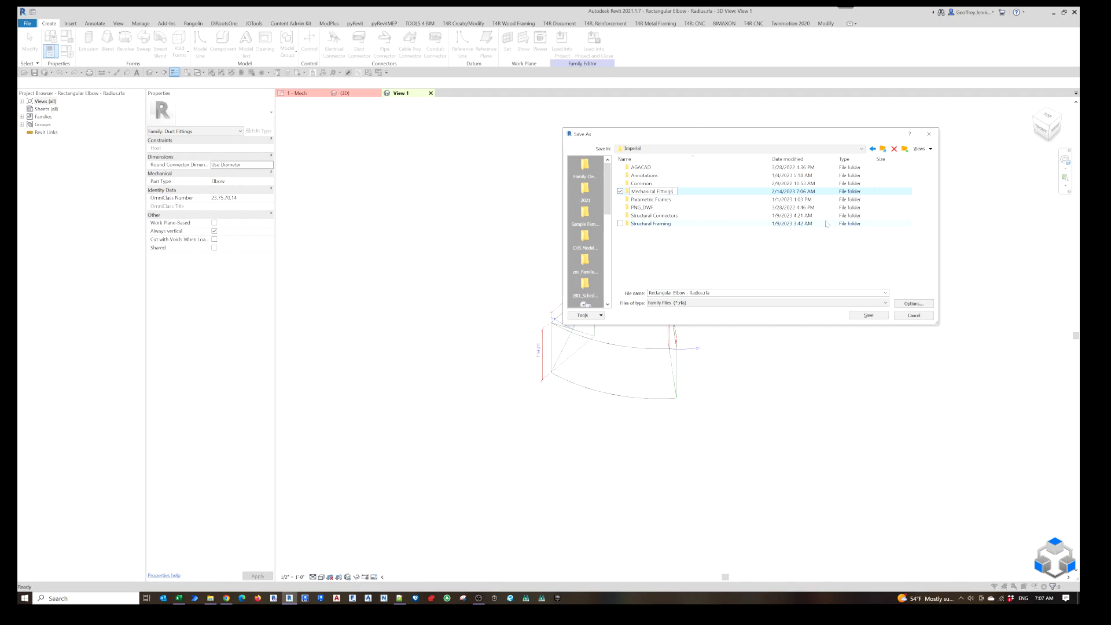
key("Return")
double_click(673, 192)
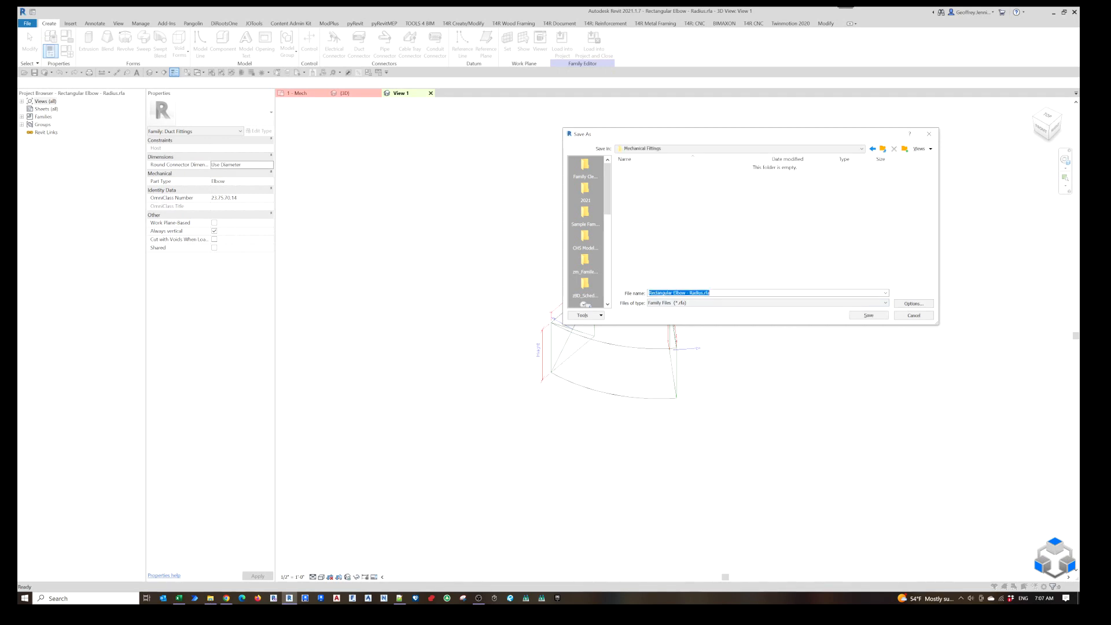
left_click(869, 315)
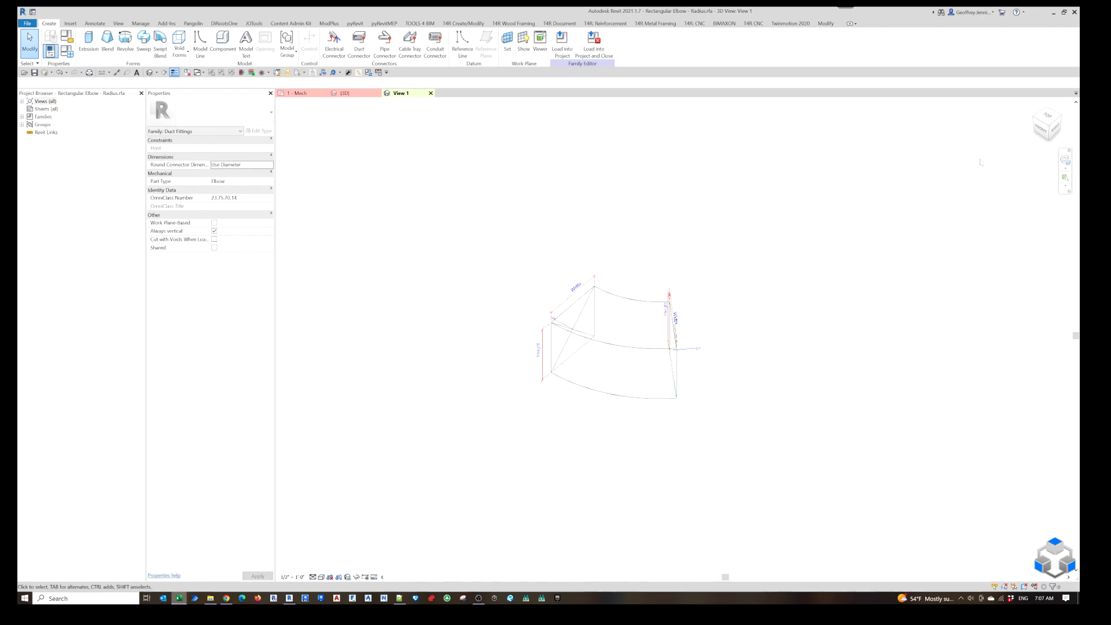
Switch to the Family_Type_Manager_Pro workbook in Excel, view the Edit Lookup sheet and open the Type Builder sheet.
left_click_drag(1110, 50, 311, 49)
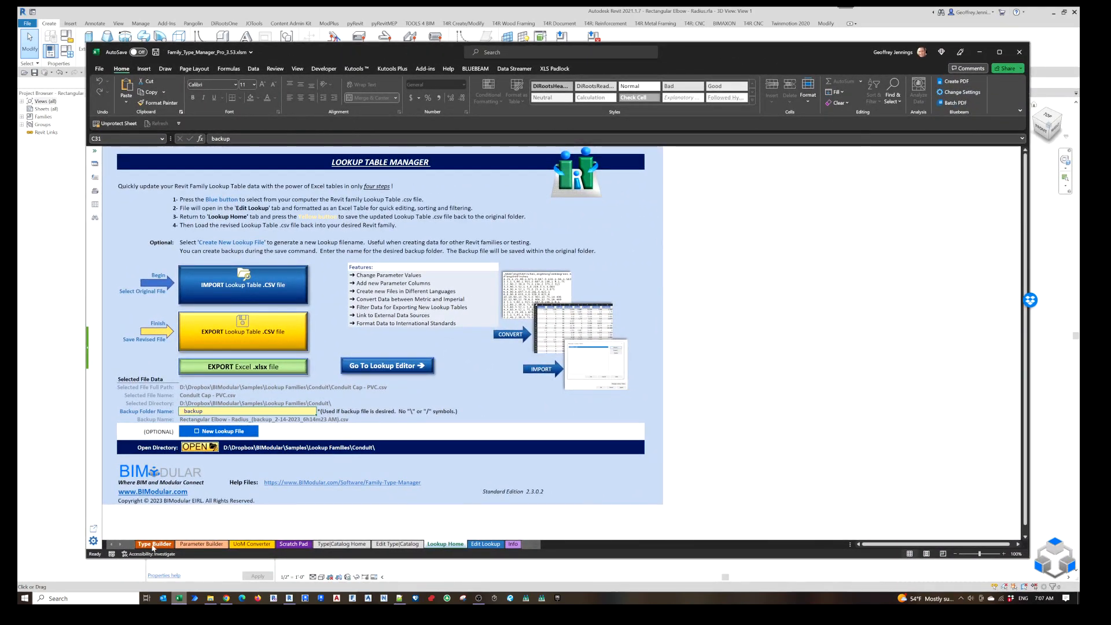
left_click(486, 544)
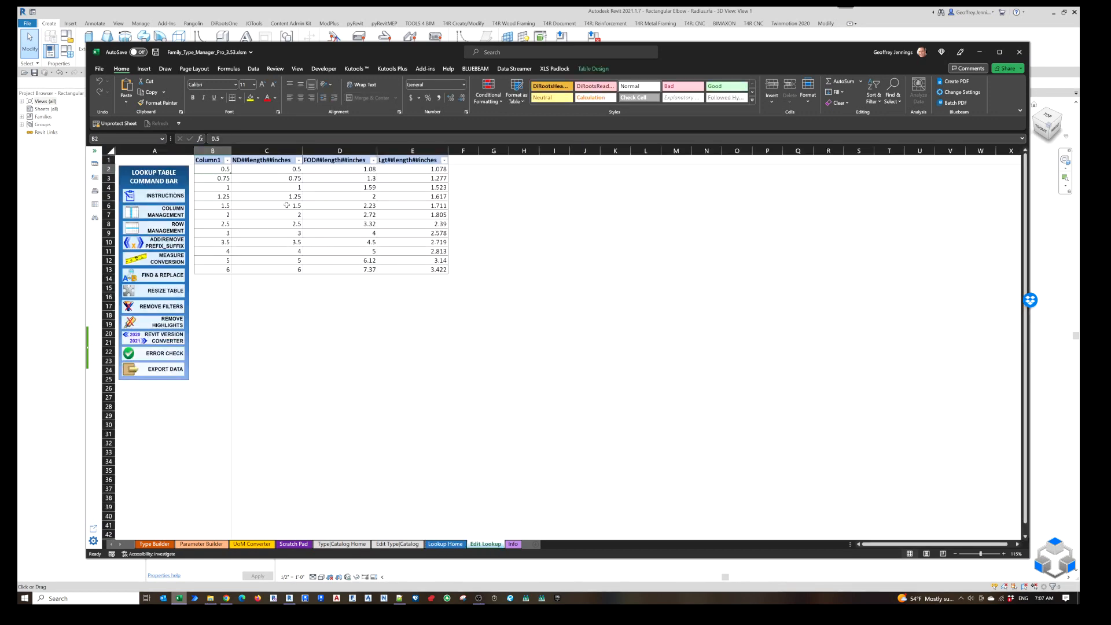
left_click(155, 545)
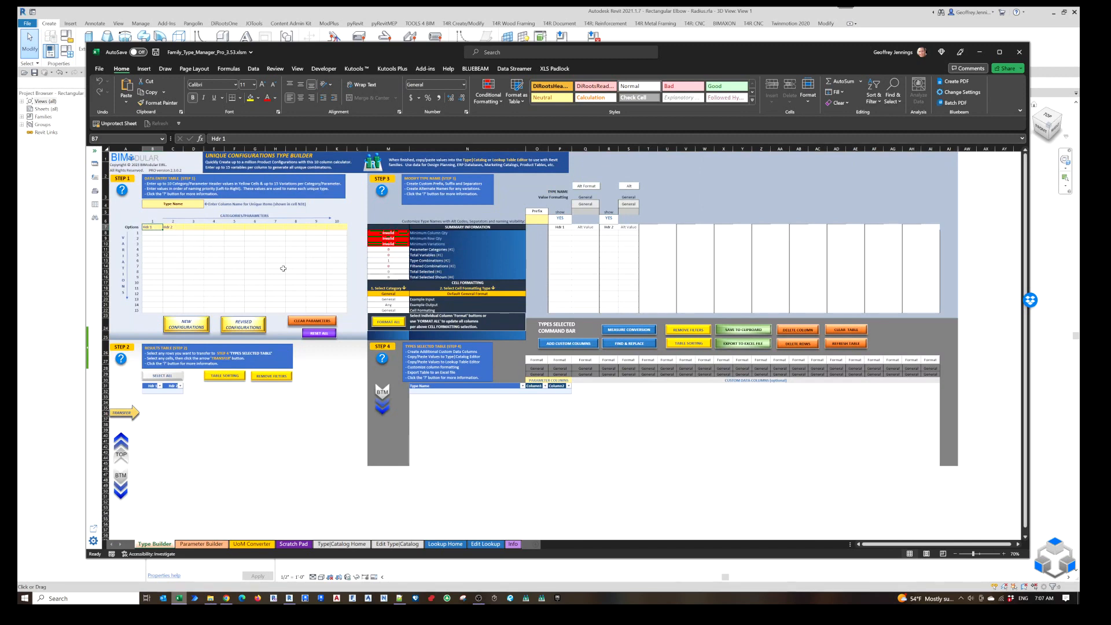
Enter Radius, Width and Height as the first three parameter headers of the data entry table.
type("Radiu")
type("s")
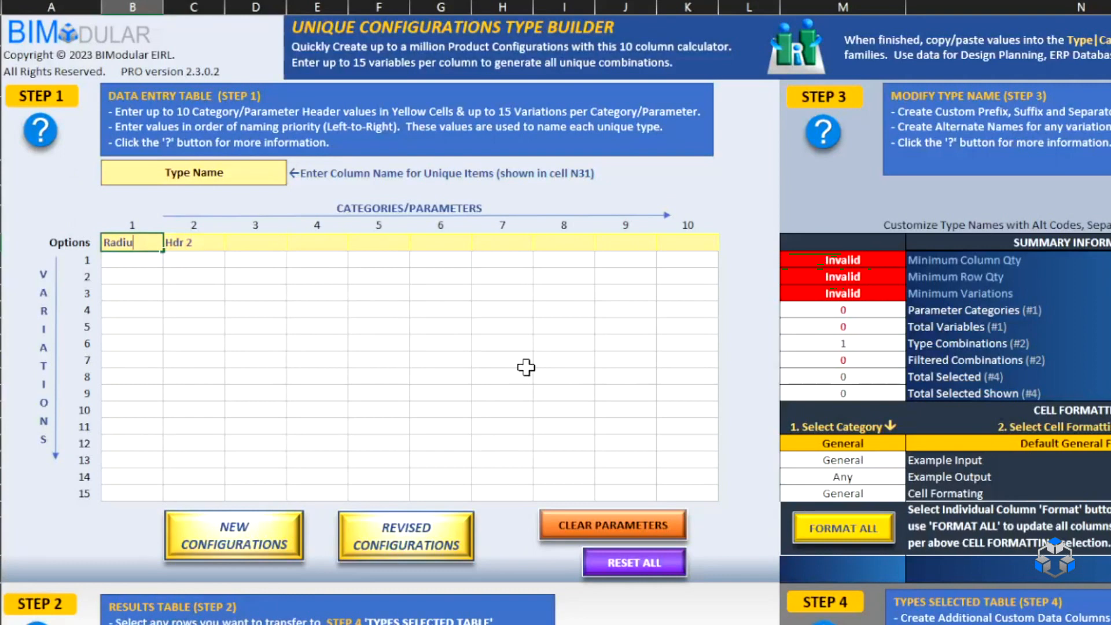
key("Tab")
type("Width")
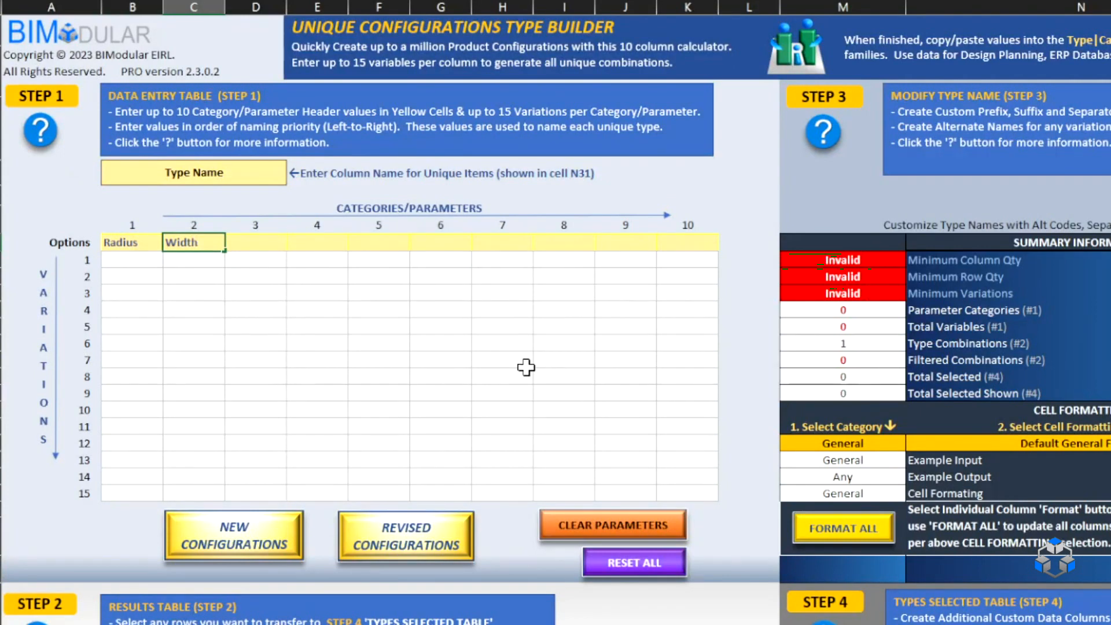
key("Tab")
type("Height")
key("Tab")
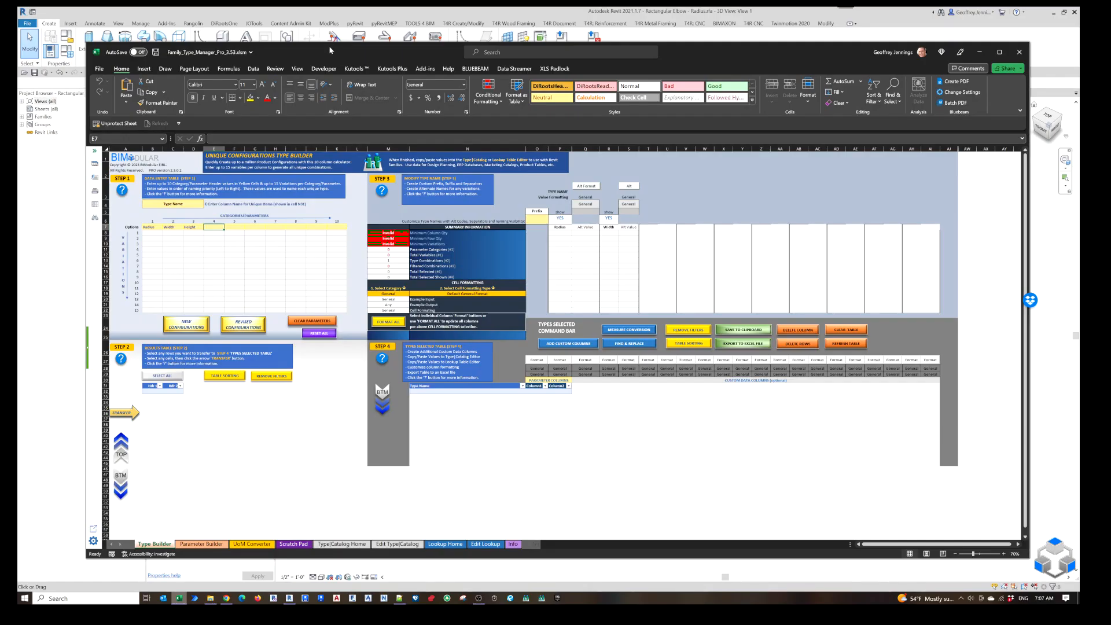
Switch back to Revit, open the 1 - Mech floor plan and select the elbow beside the side branch.
left_click_drag(334, 52, 1110, 37)
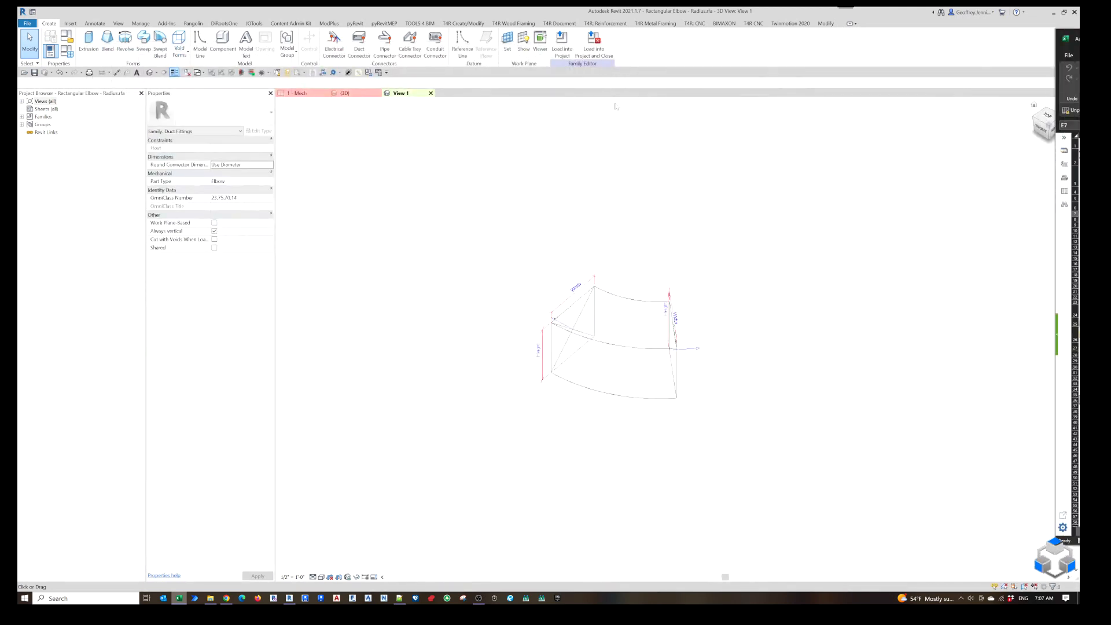
left_click(310, 94)
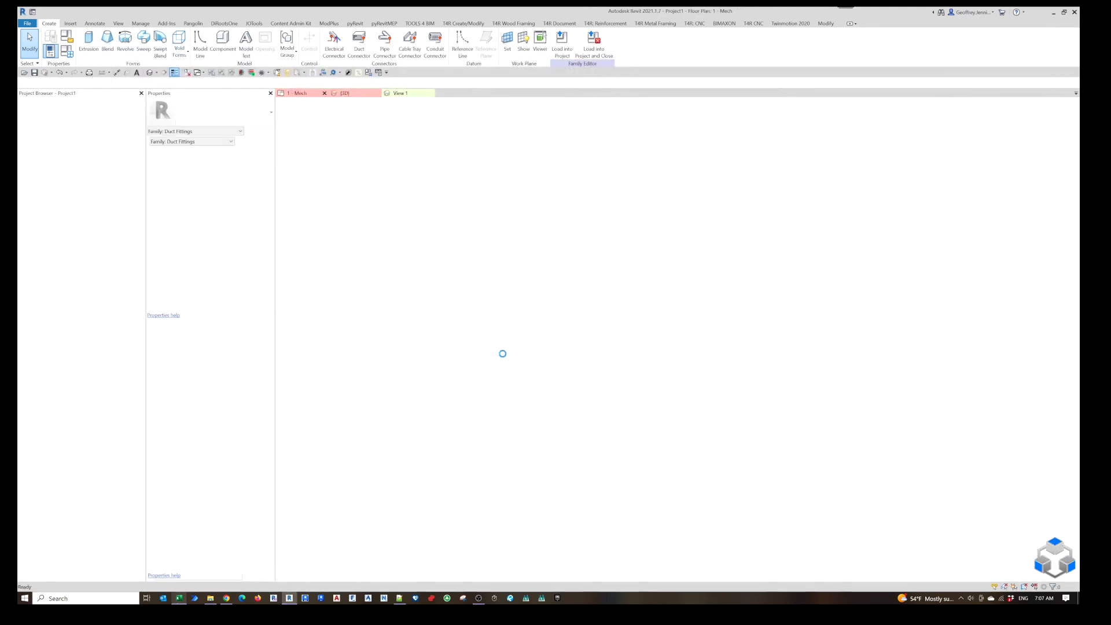
left_click(600, 336)
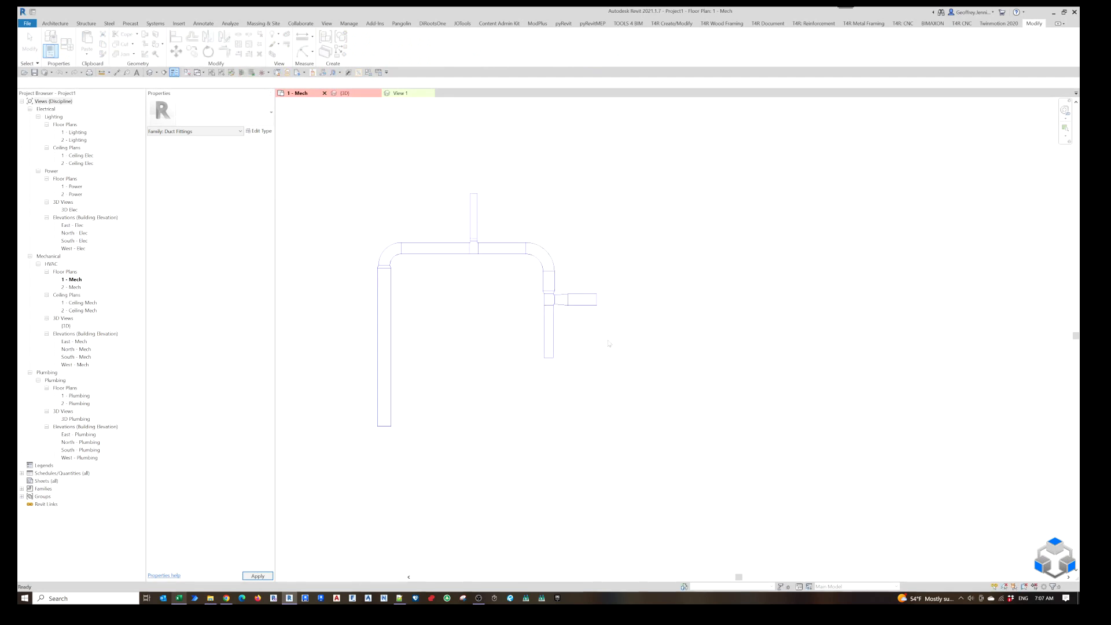
left_click(542, 250)
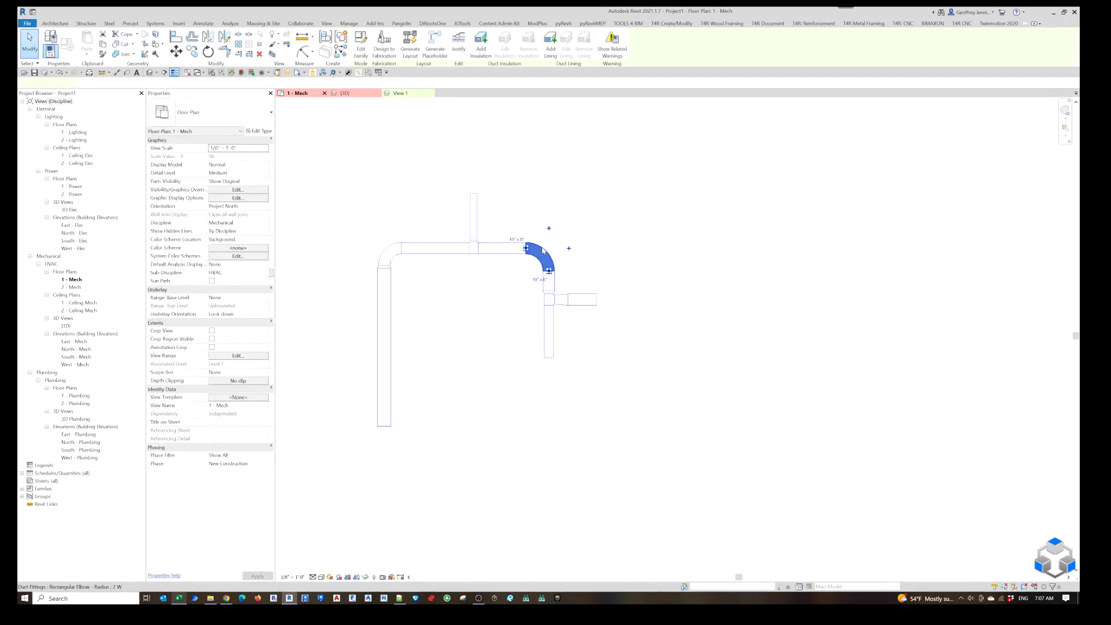
Examine the available duct width and height sizes for the selected elbow without changing them.
left_click(134, 84)
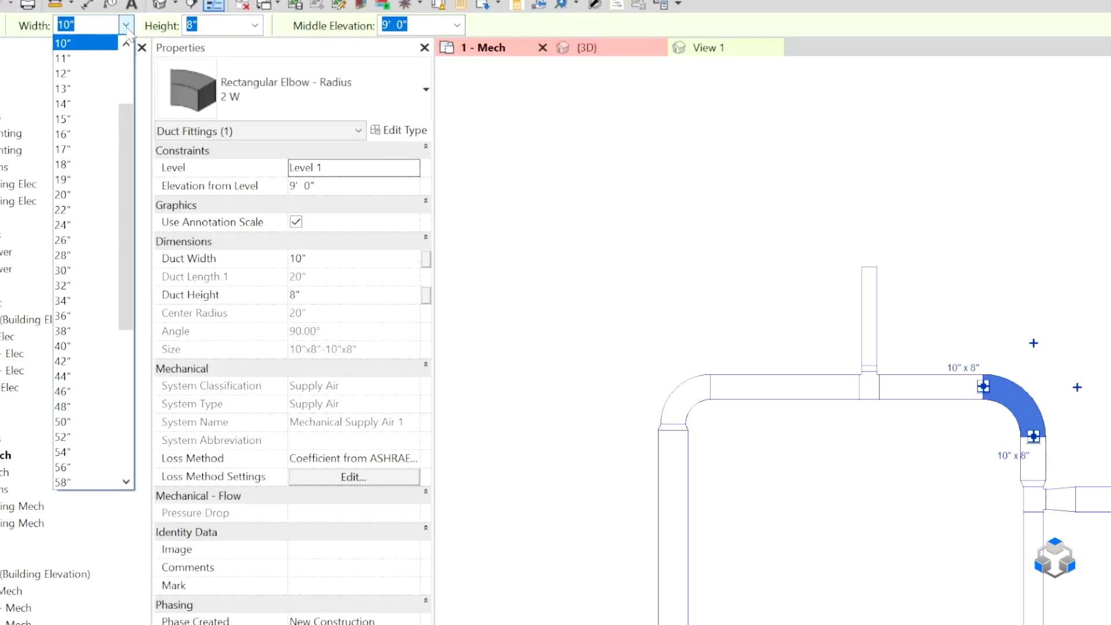
left_click_drag(135, 127, 135, 96)
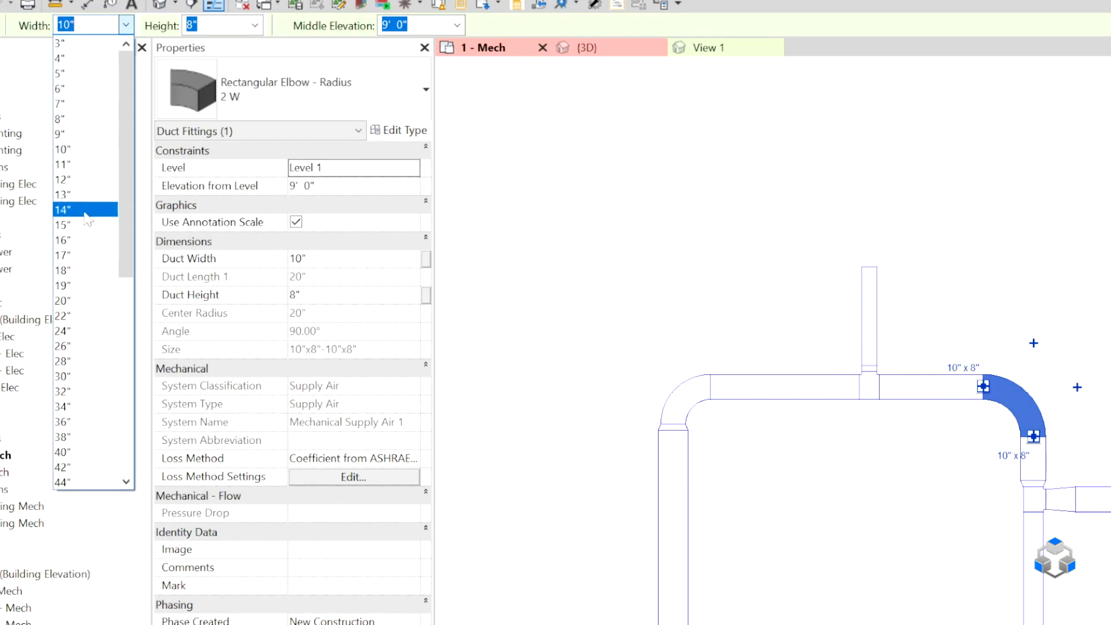
left_click(254, 25)
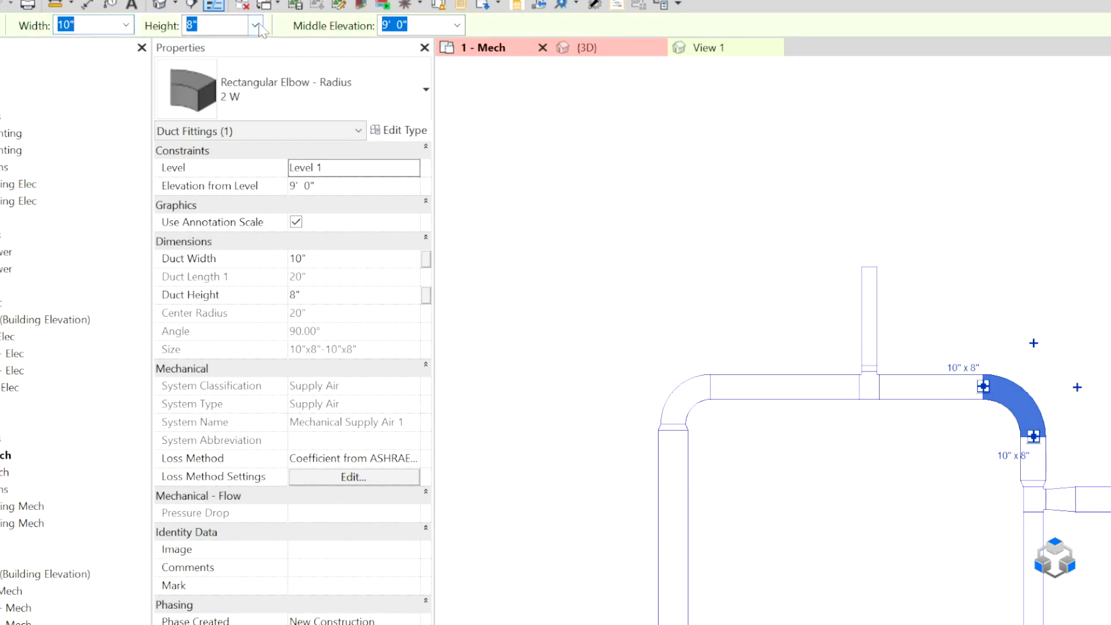
left_click(255, 25)
left_click_drag(257, 93, 255, 50)
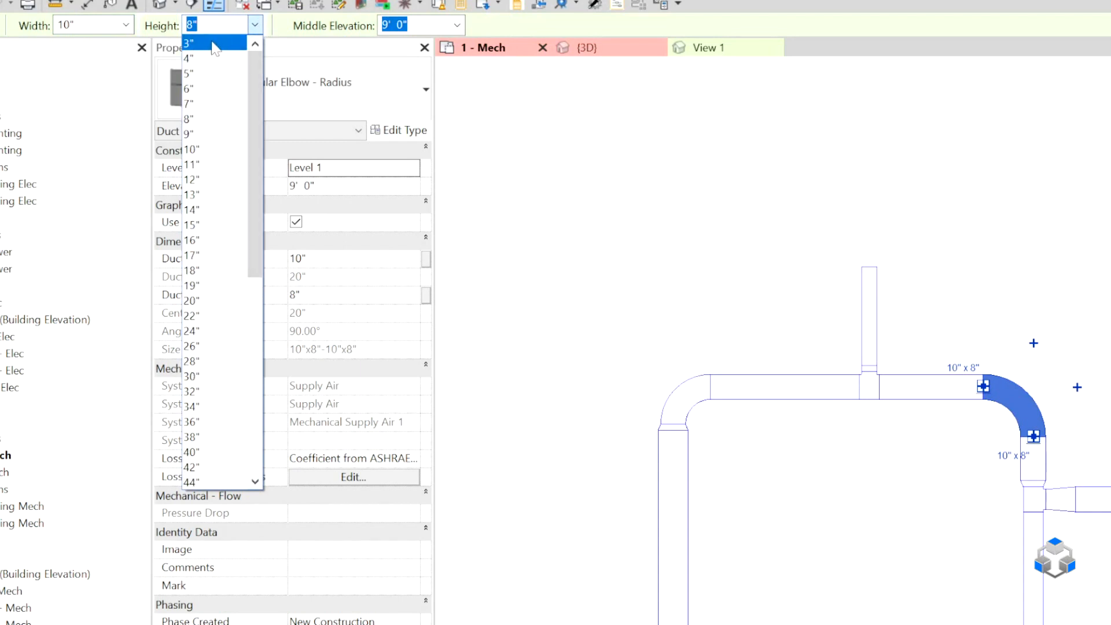
left_click(298, 16)
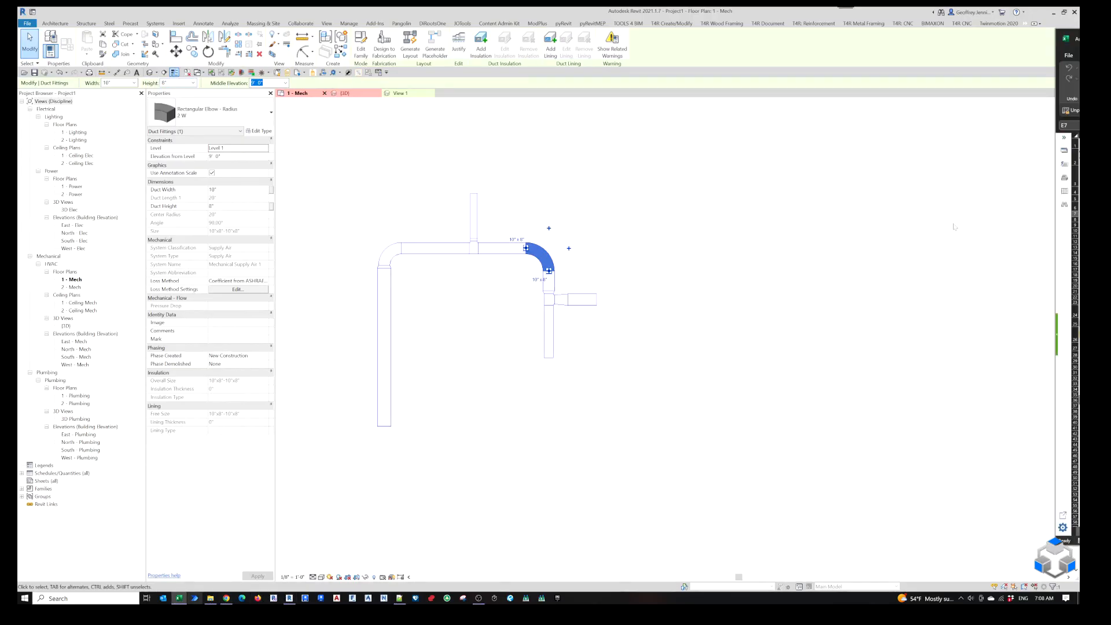
Switch back to the Excel Type Builder and enter 1, 1.5 and 2 as the Radius options.
left_click_drag(1079, 39, 295, 53)
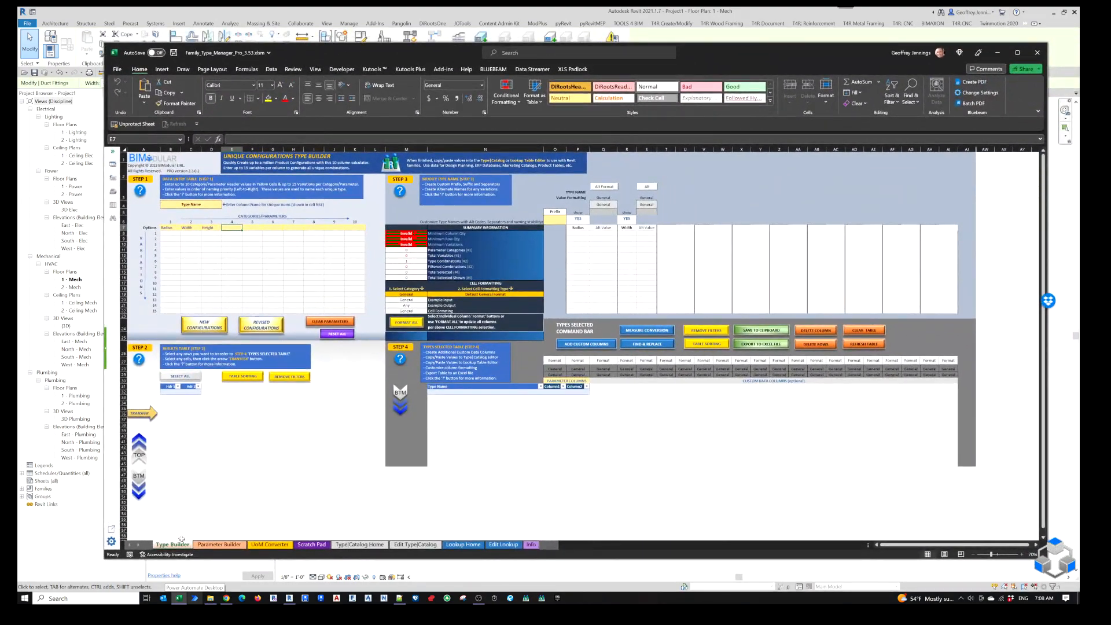
left_click(174, 233)
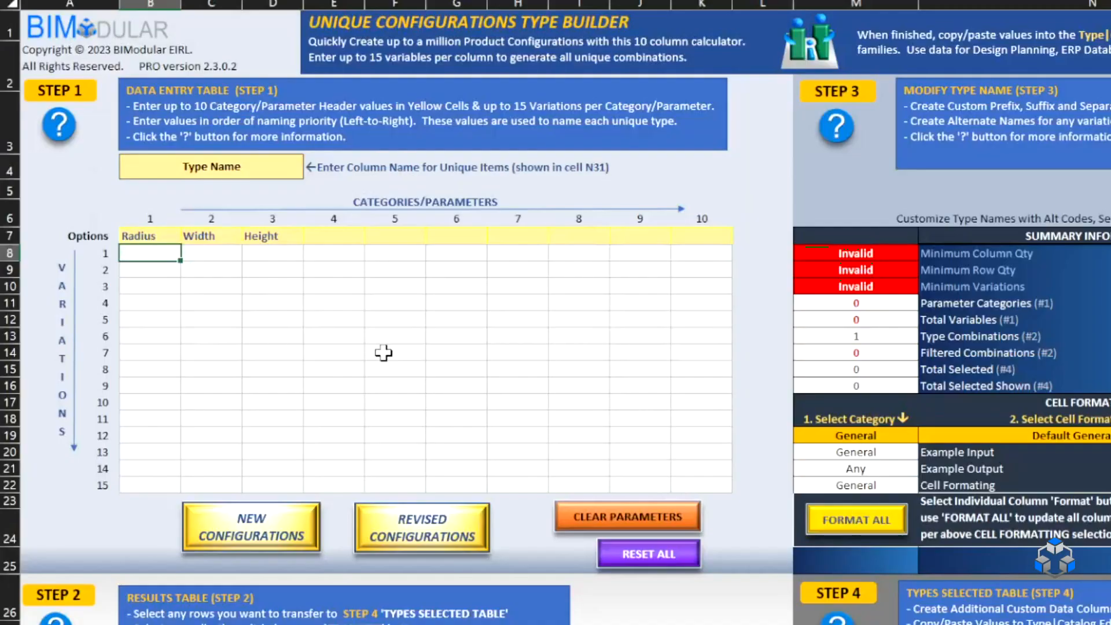
type("1")
key("Return")
type("1.")
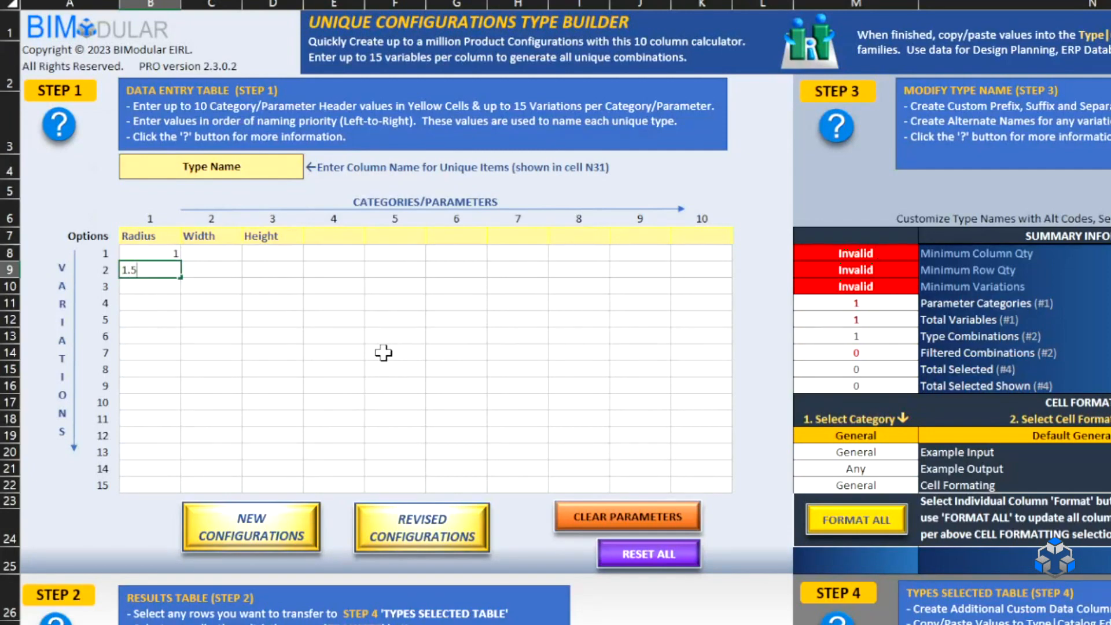
left_click(160, 286)
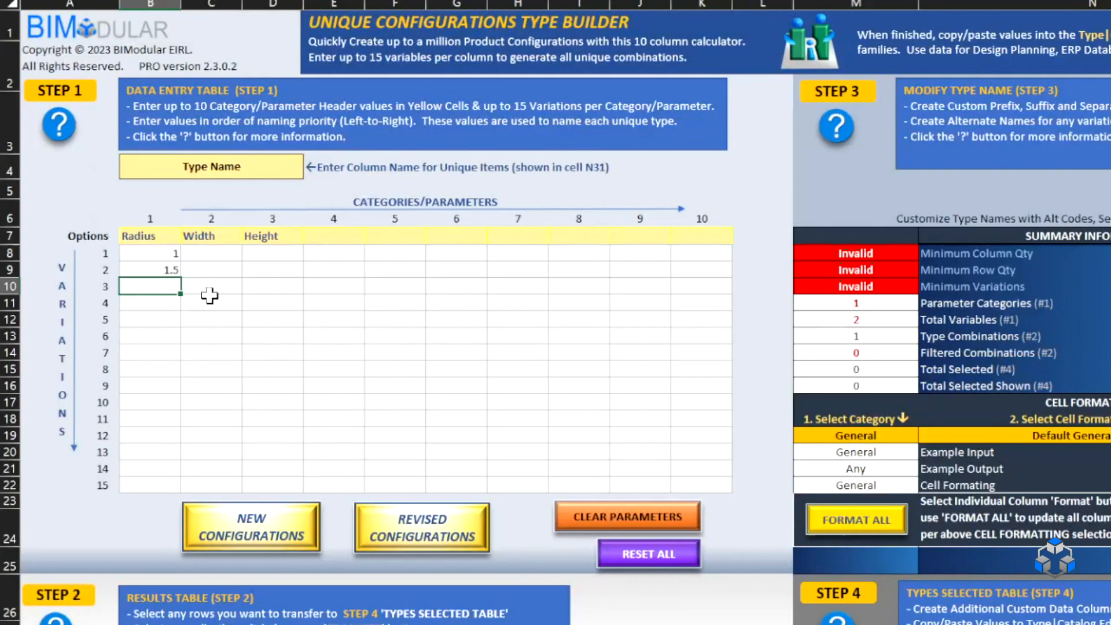
Enter 3 as the first Width option and fill the series down to 14.
left_click(200, 253)
type("3")
key("Return")
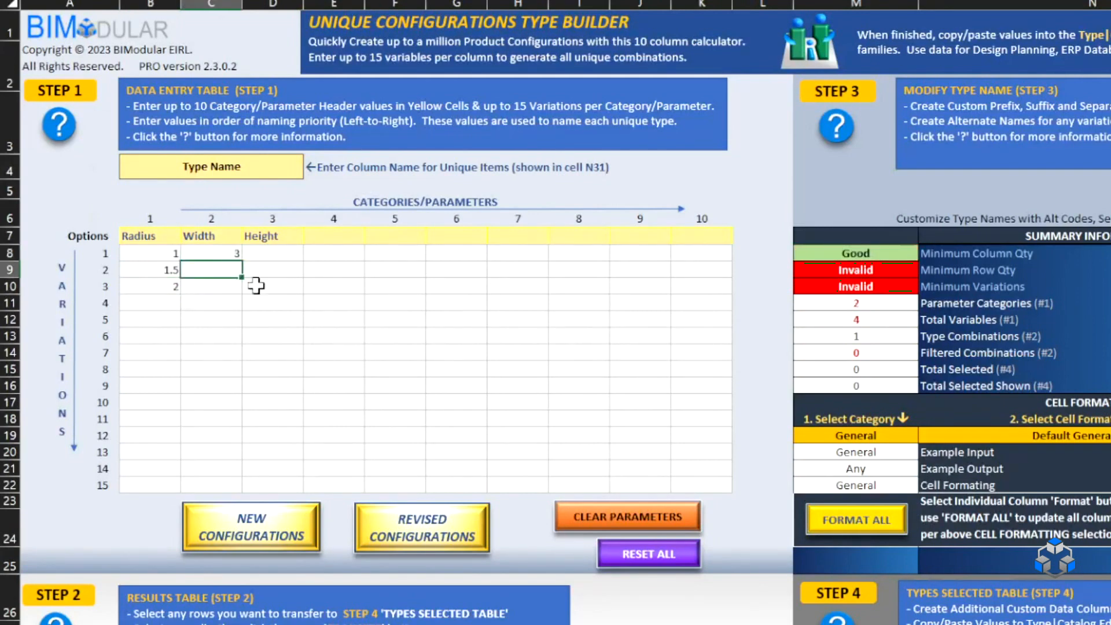
left_click(229, 255)
left_click_drag(247, 267, 256, 446)
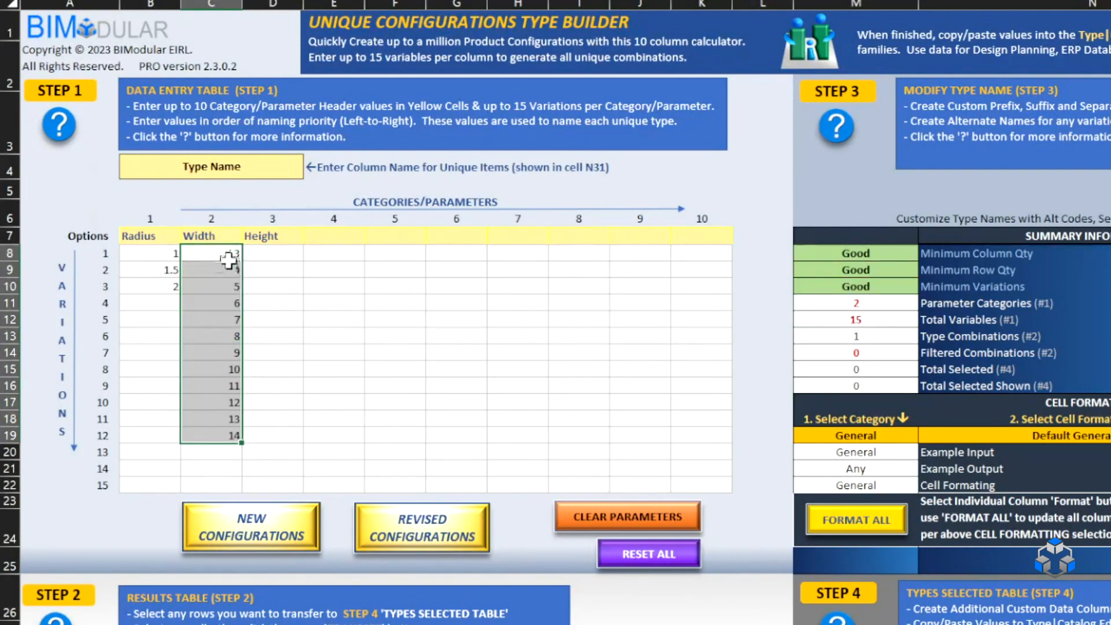
Copy the Width options 3 through 14 into the Height column as values only.
key("ctrl+c")
left_click(266, 258)
right_click(269, 255)
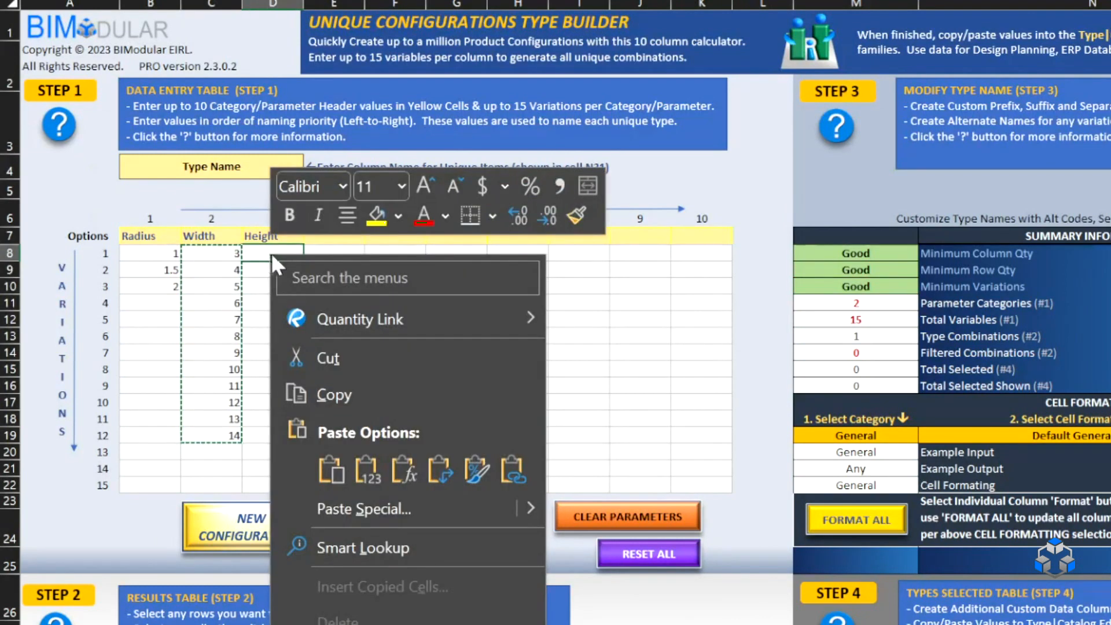
left_click(368, 470)
left_click(440, 385)
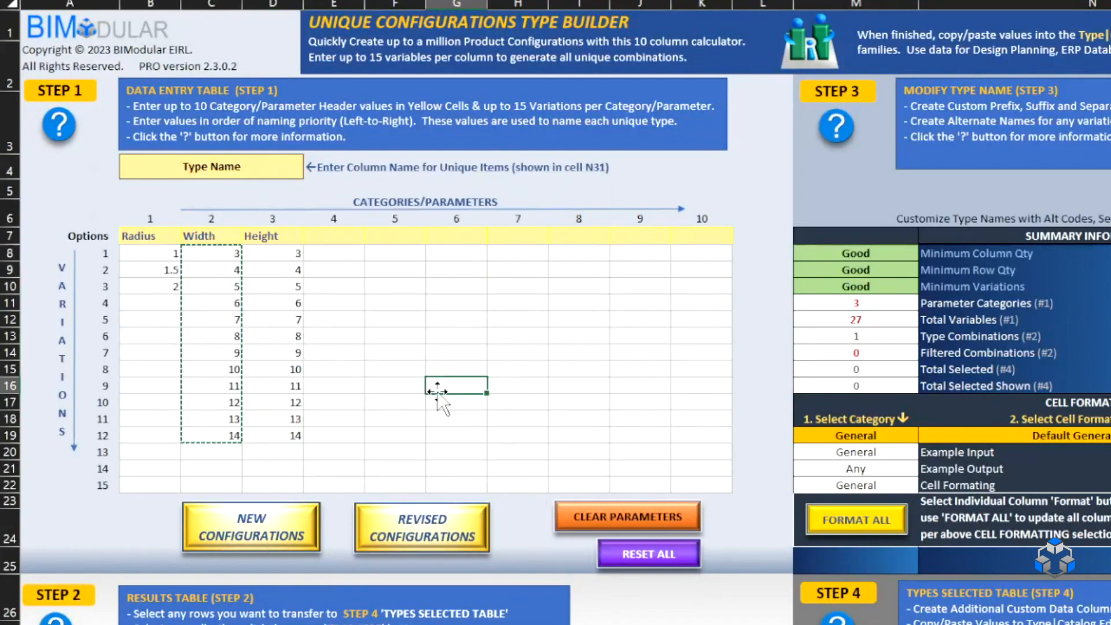
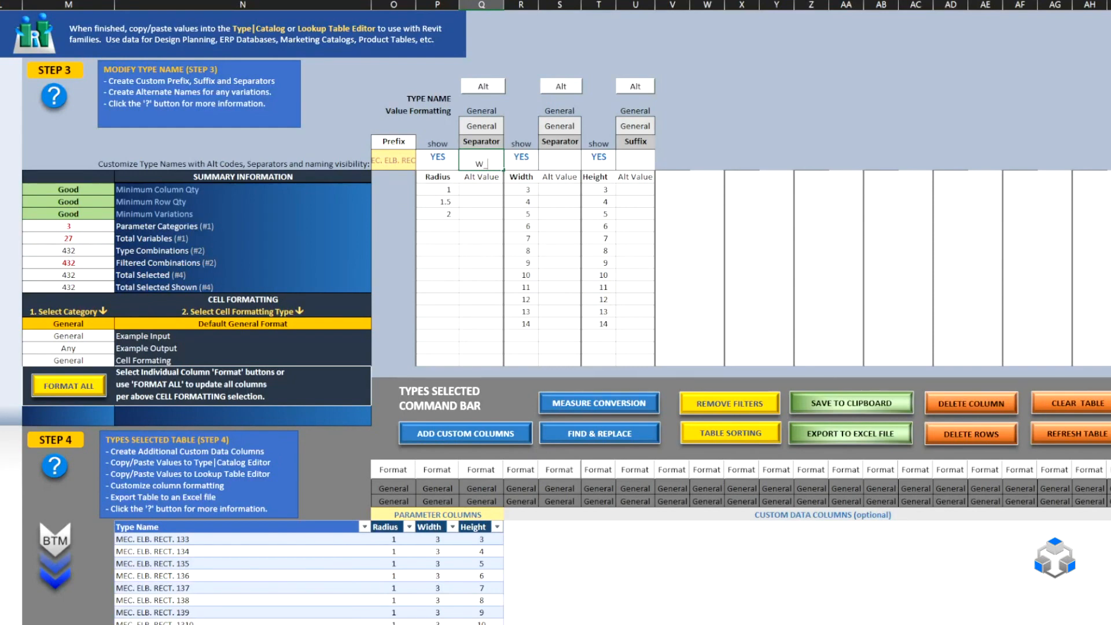
Set the type-name separators to "W_" after Radius and " X " between Width and Height, and check the generated type names.
key("Tab")
left_click(565, 160)
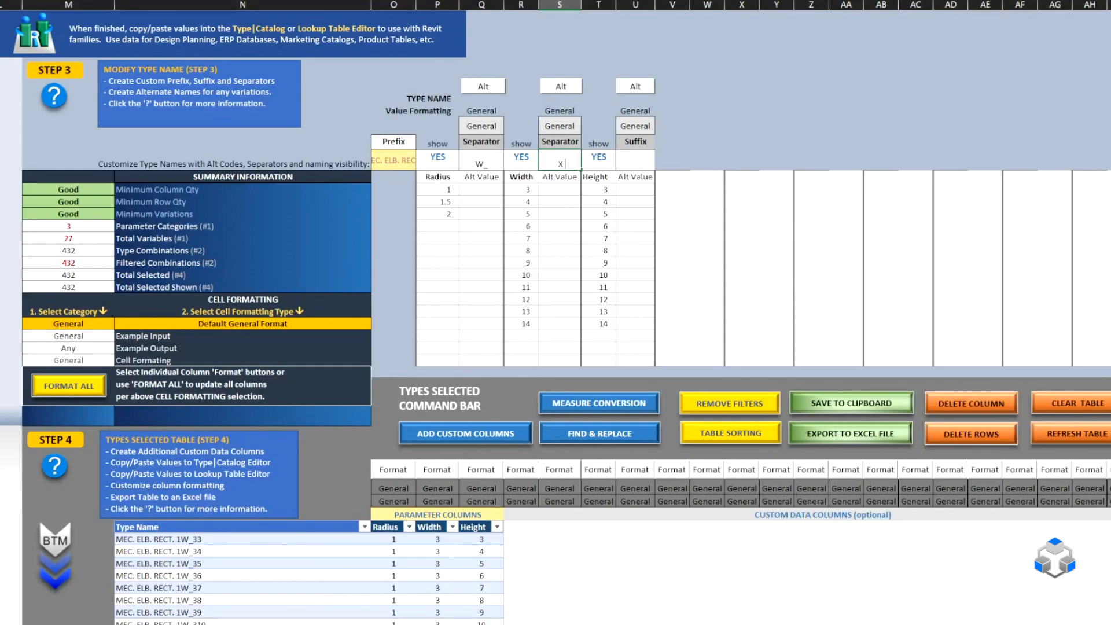
key("Tab")
scroll(220, 552, "down", 15)
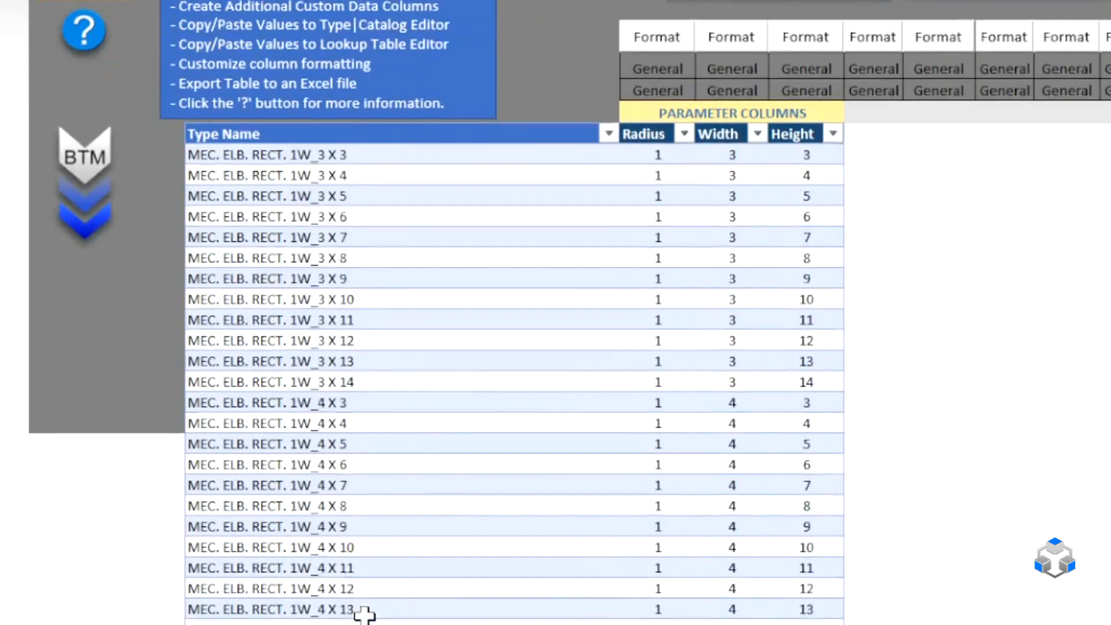
scroll(364, 614, "down", 20)
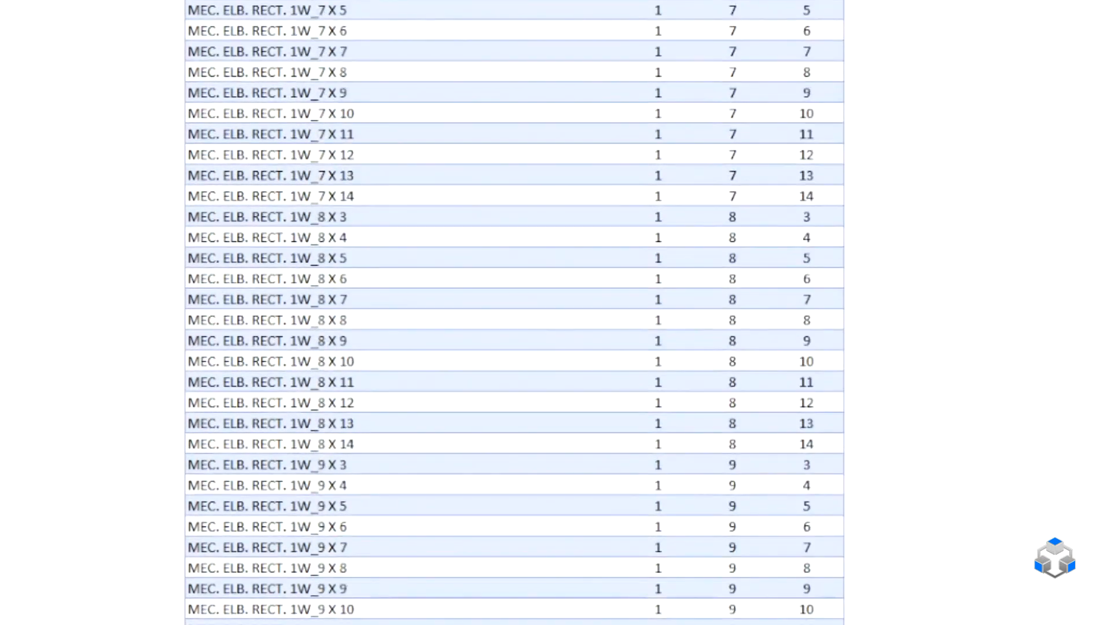
scroll(514, 312, "down", 12)
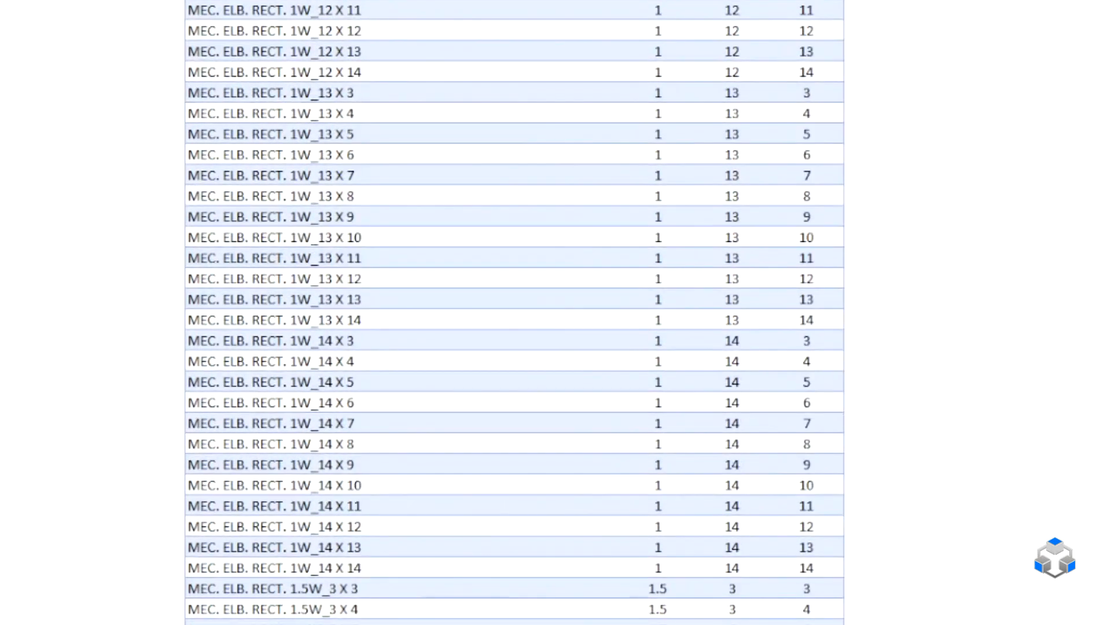
scroll(513, 312, "up", 20)
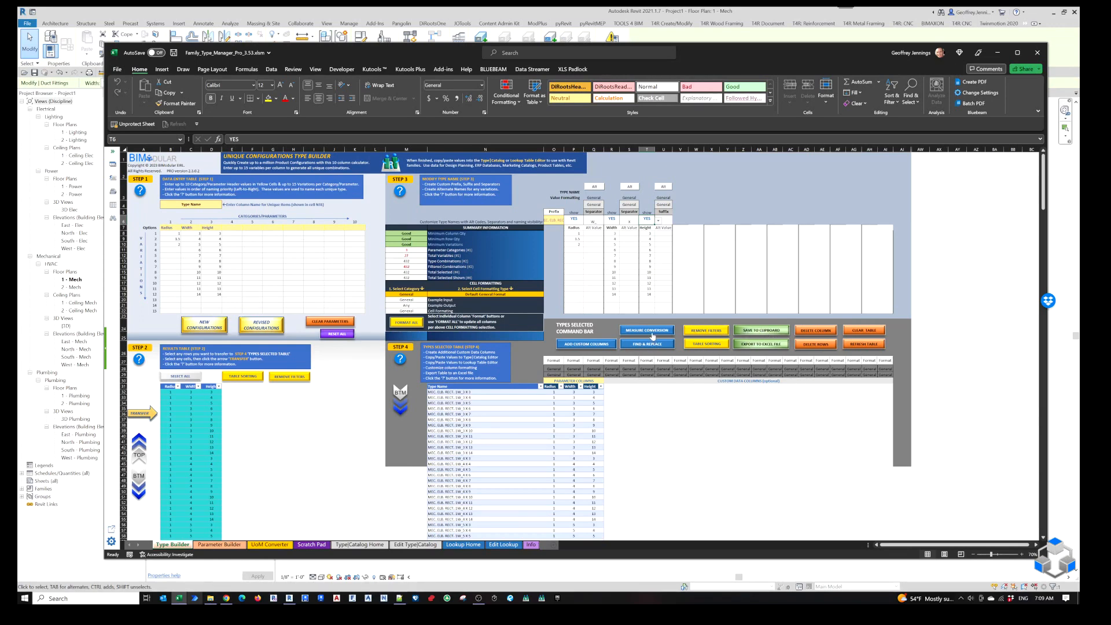
Save all type names and their Radius, Width and Height data from the selected types table to the clipboard.
left_click(764, 333)
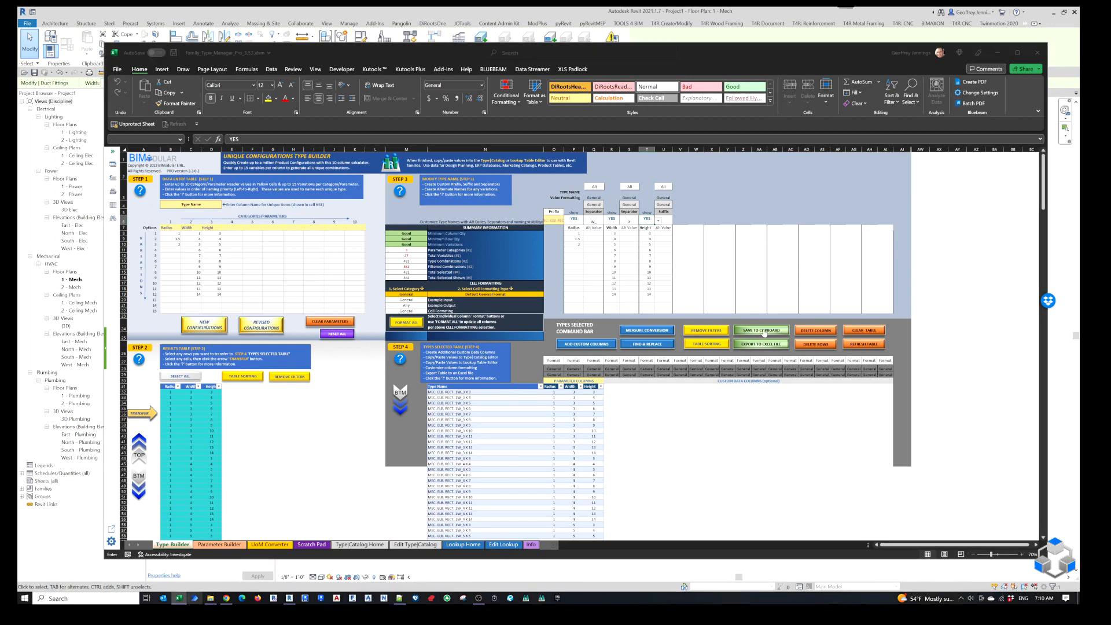
left_click(492, 416)
key("ctrl+a")
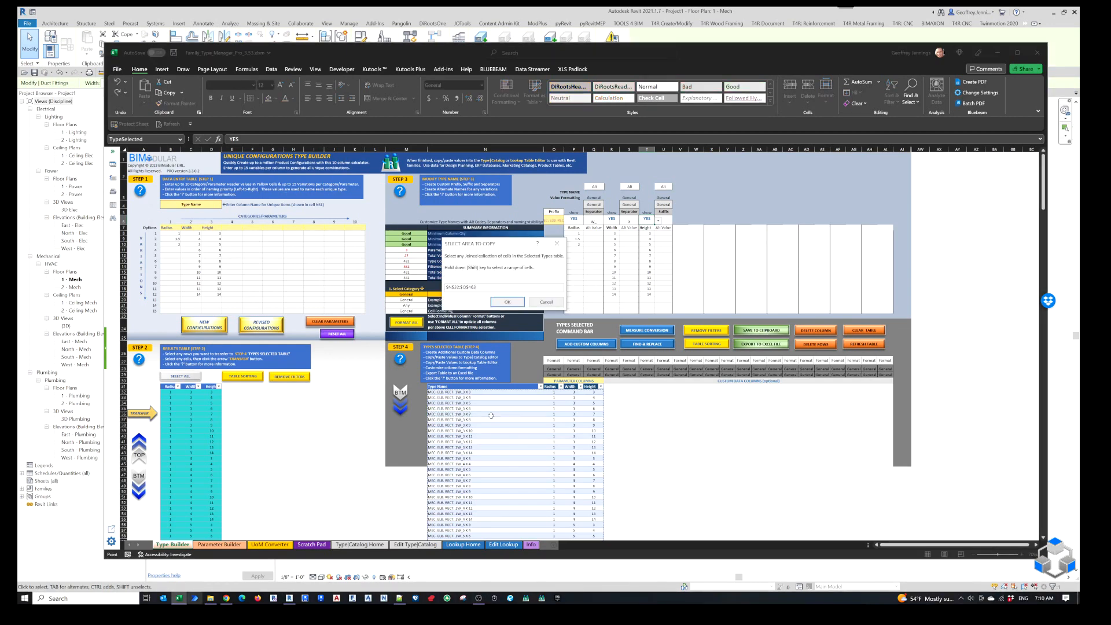
left_click(507, 302)
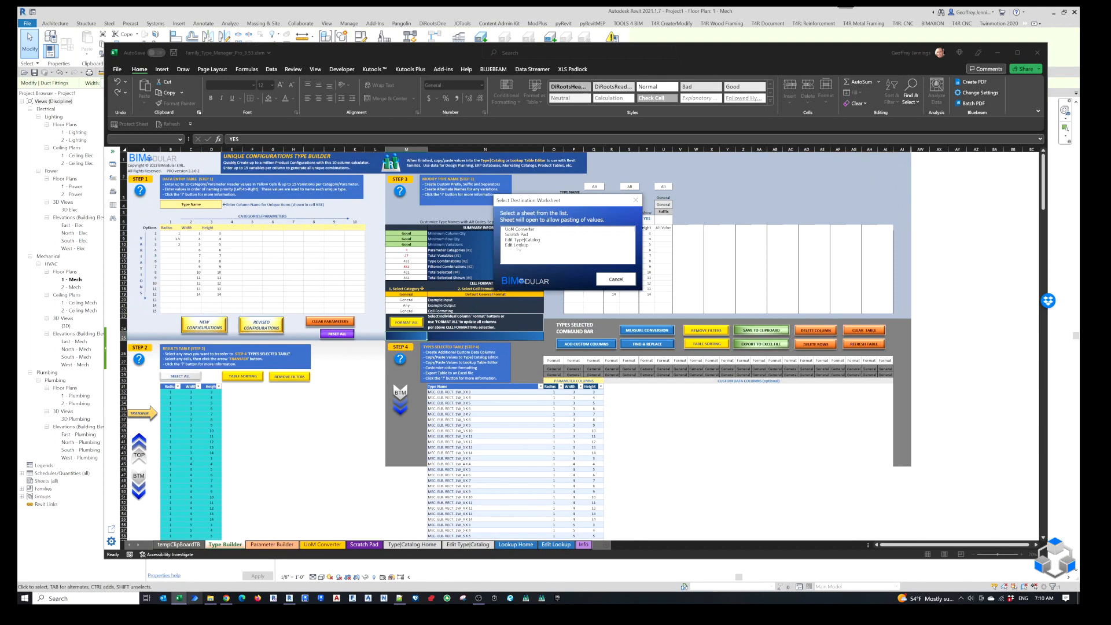
Paste the copied data into the Edit Lookup sheet starting at cell B2 and widen the first column to fit the type names.
left_click(518, 245)
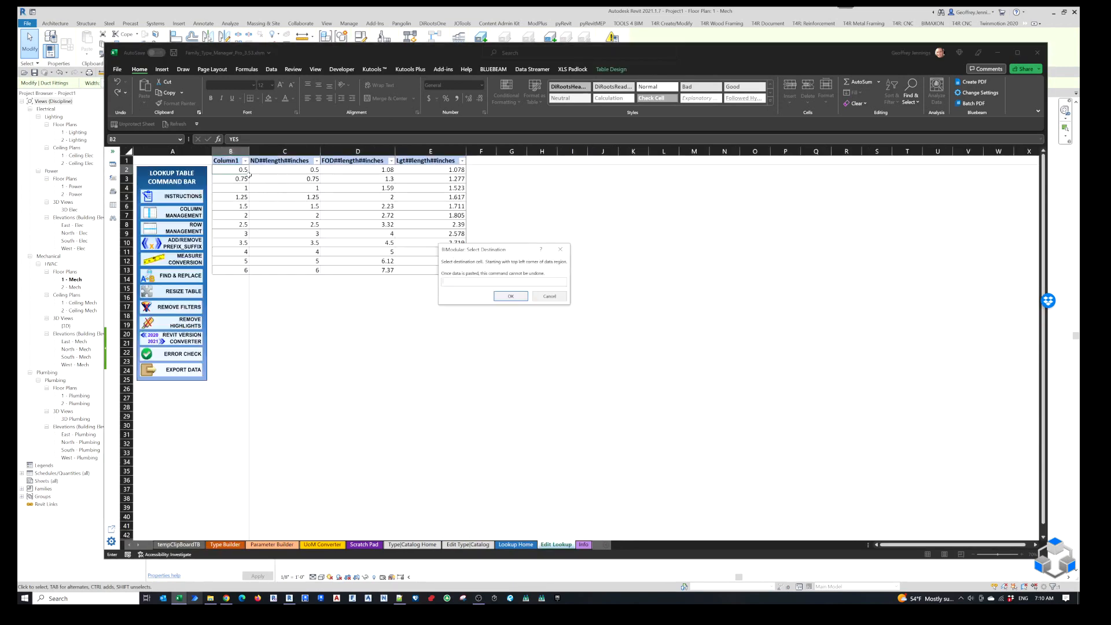
left_click(512, 296)
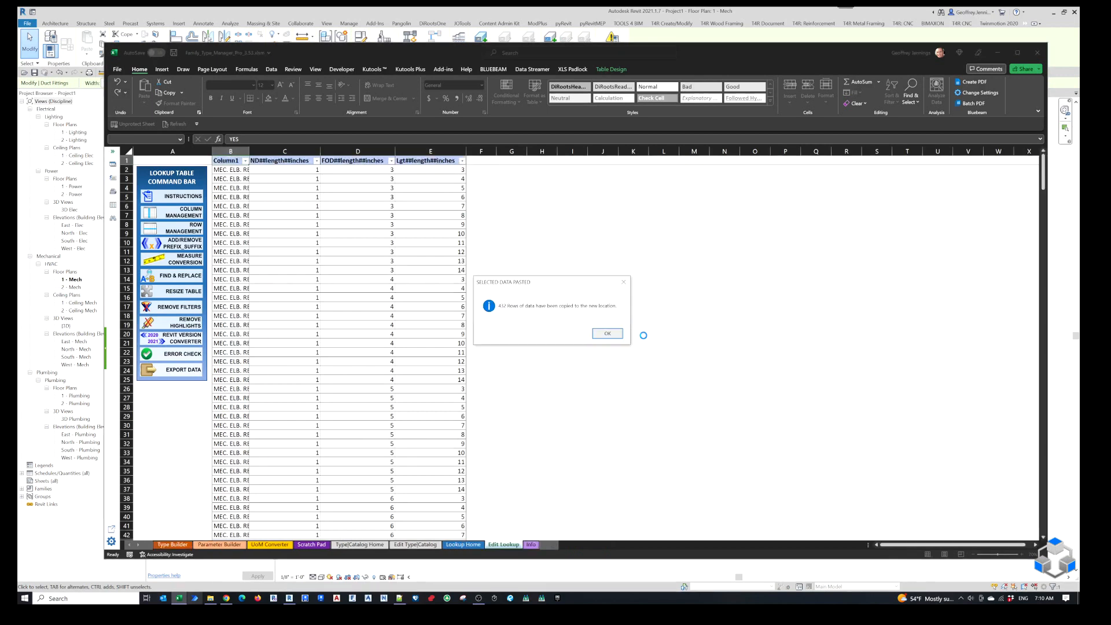
left_click(614, 336)
left_click_drag(247, 151, 294, 152)
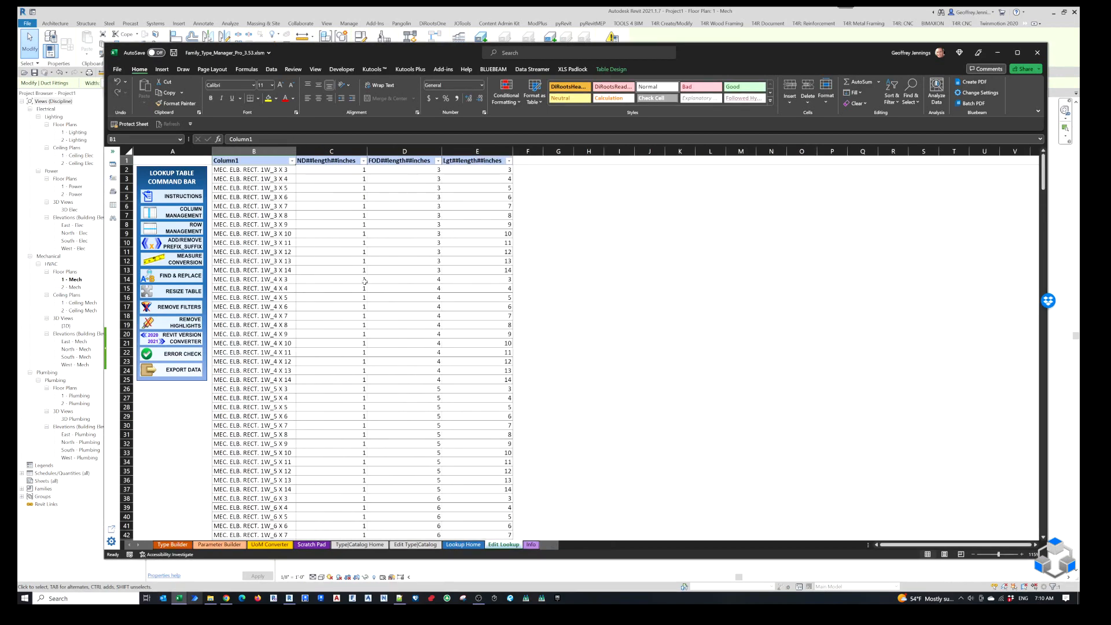
scroll(378, 289, "down", 5)
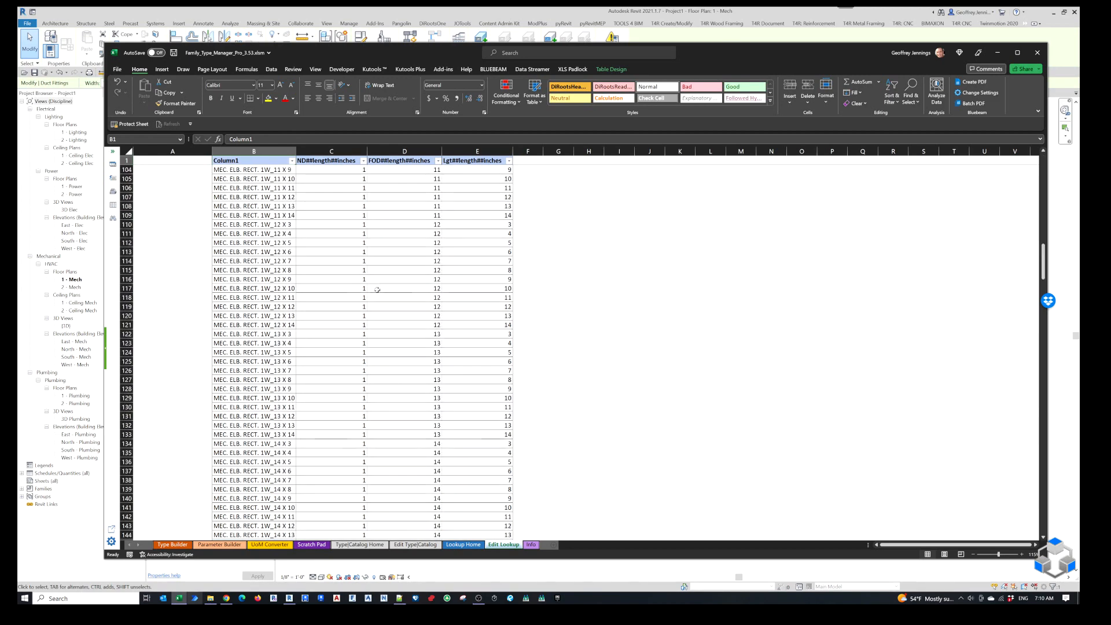
scroll(377, 289, "up", 5)
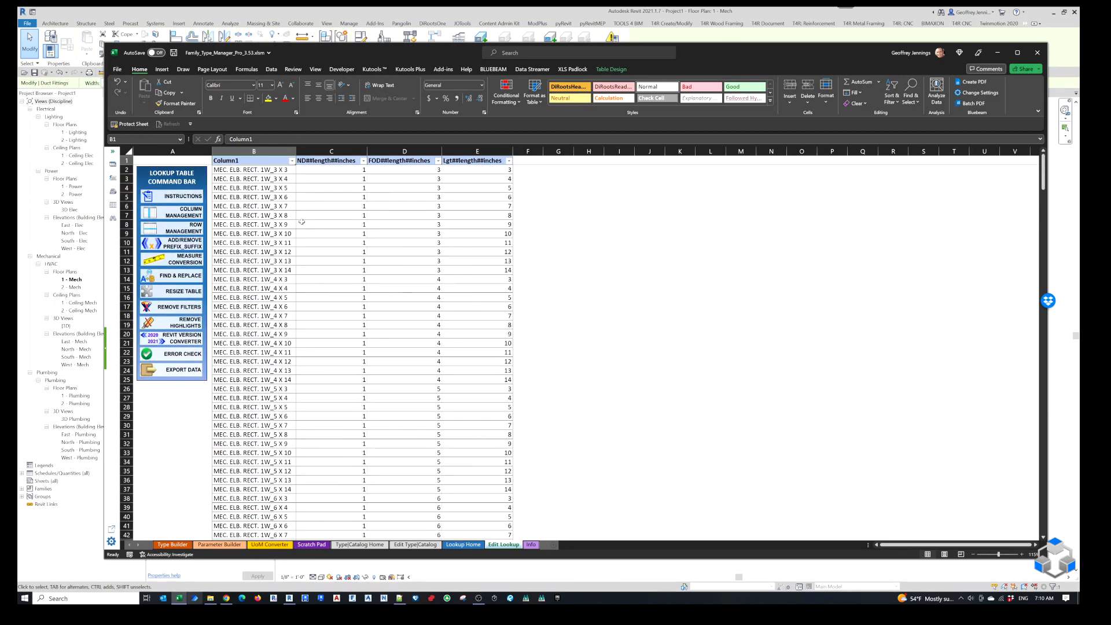
Rename the ND##length##inches header to Radius##length##inches.
left_click(333, 162)
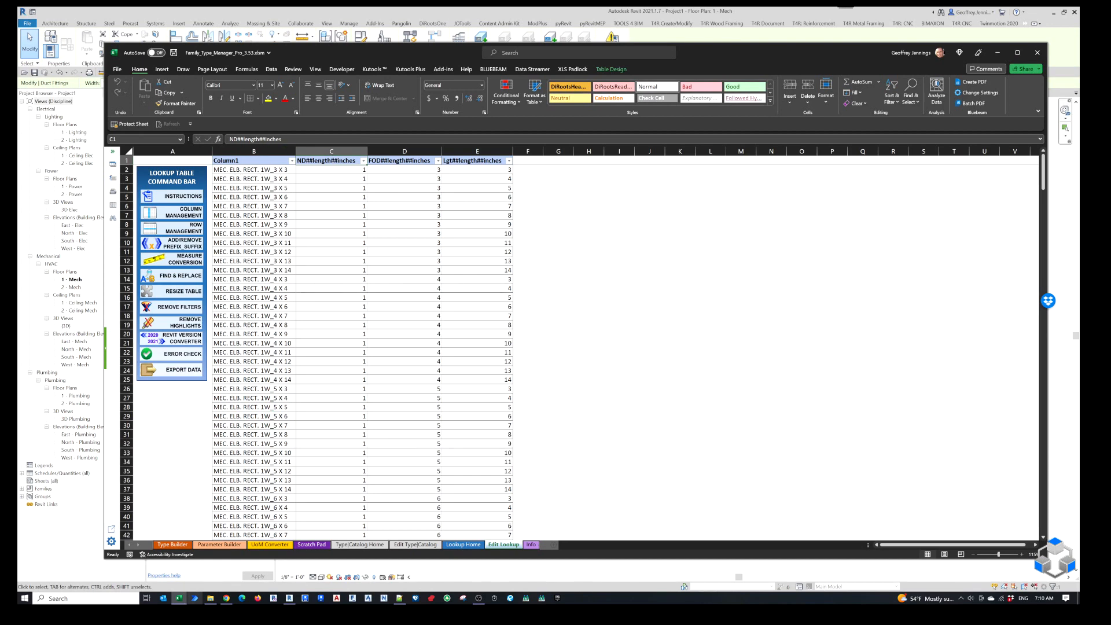
left_click_drag(238, 139, 203, 141)
type("rADI")
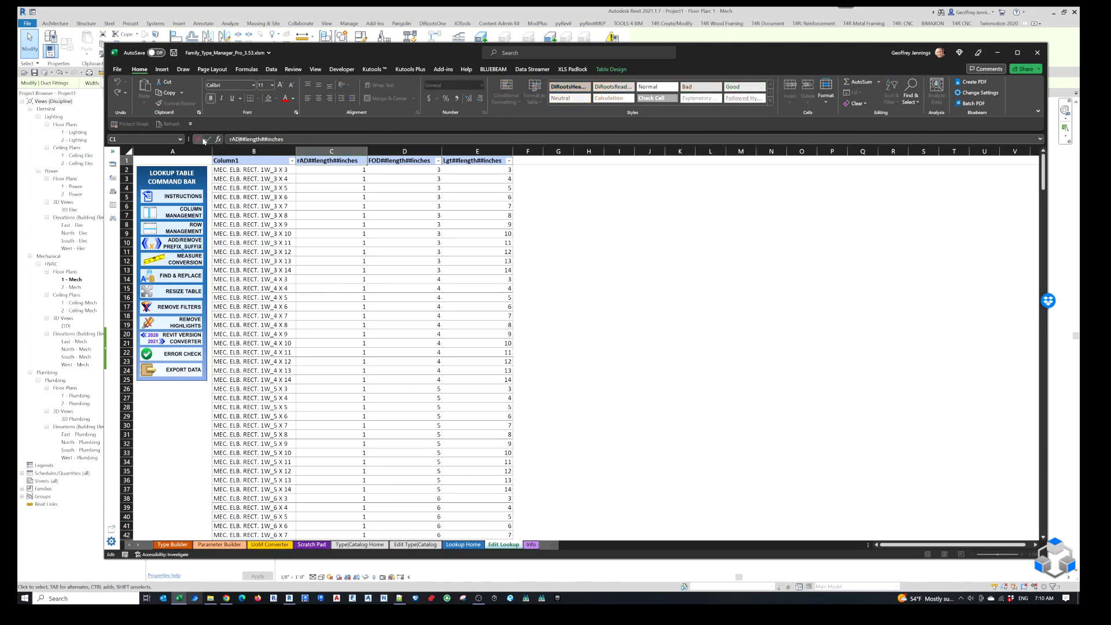
key("BackSpace")
key("BackSpace")
key("BackSpace")
key("BackSpace")
type("Radis")
key("BackSpace")
type("us")
key("Tab")
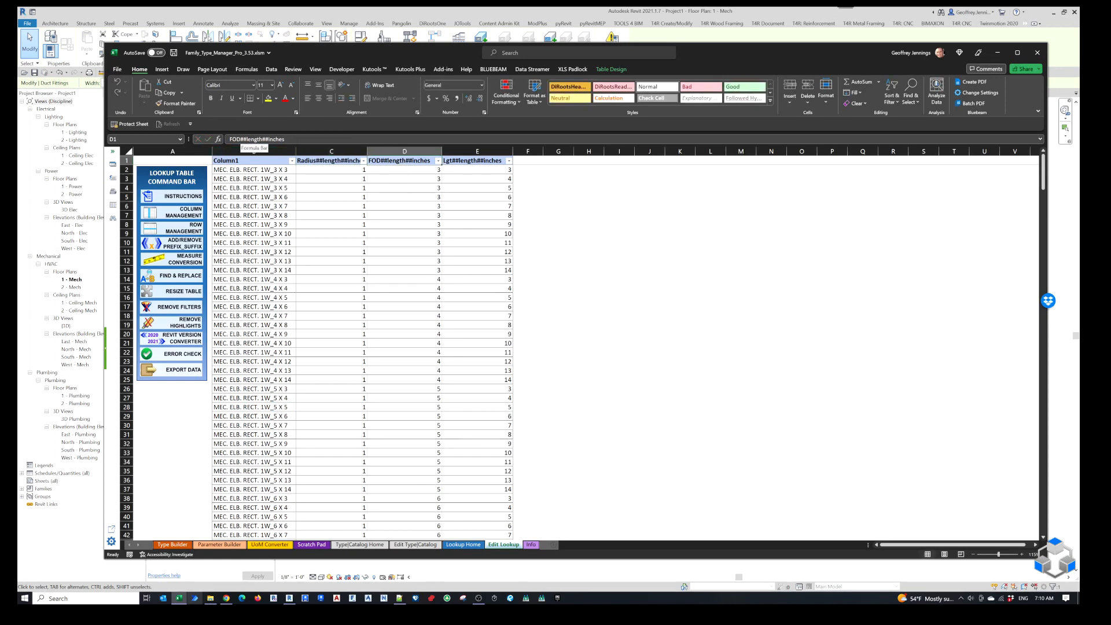
Change the Radius column's type and unit so its header reads Radius##NUMBER##GENERAL.
left_click_drag(240, 140, 211, 144)
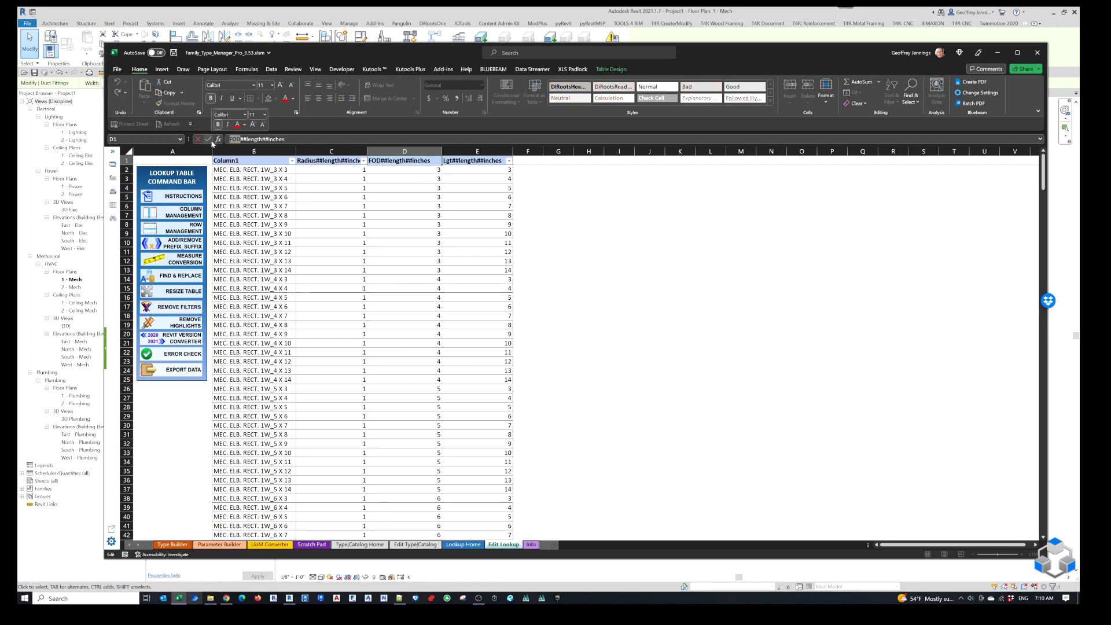
left_click(308, 156)
left_click(318, 162)
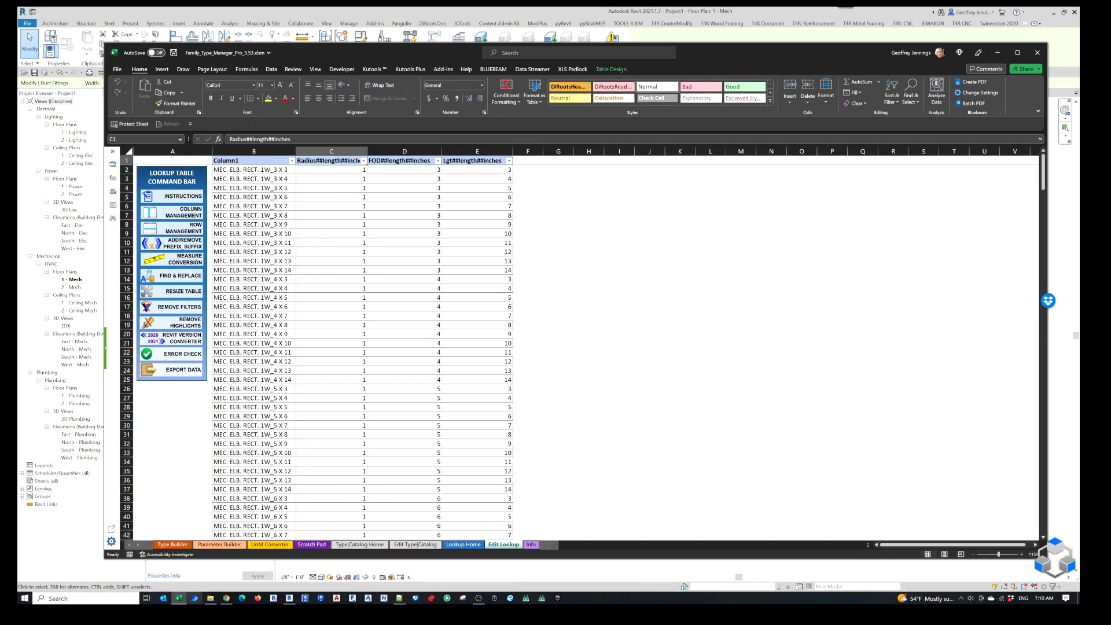
left_click_drag(252, 139, 270, 140)
type("NUM")
type("BER")
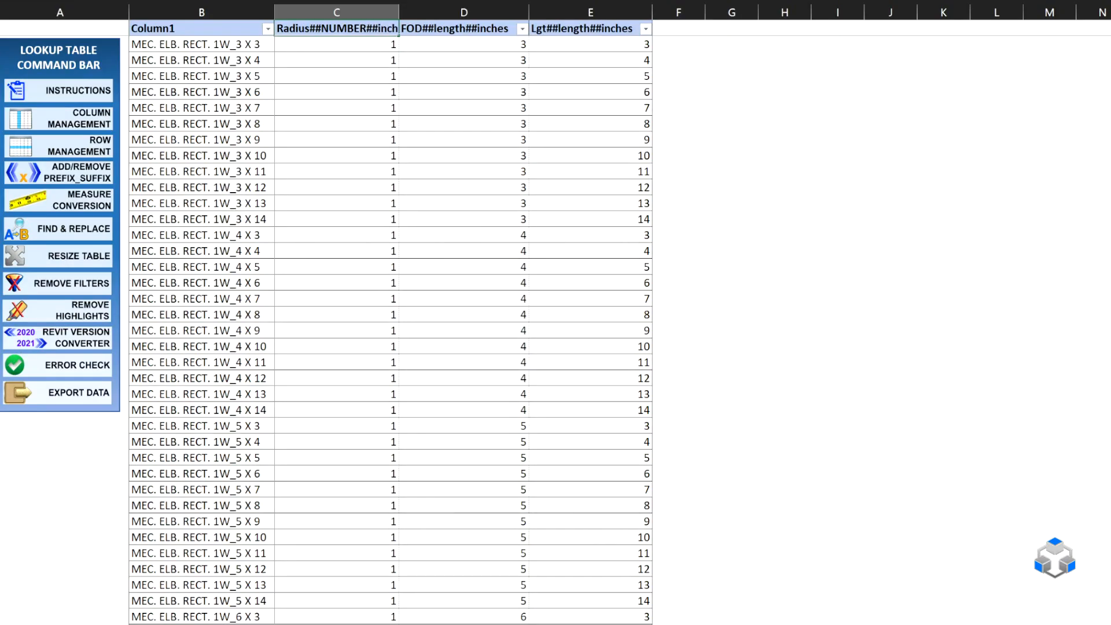
type("GENERAL")
Rename the FOD header to Width##length##inches and the Lgt header to Height##length##inches.
left_click(422, 27)
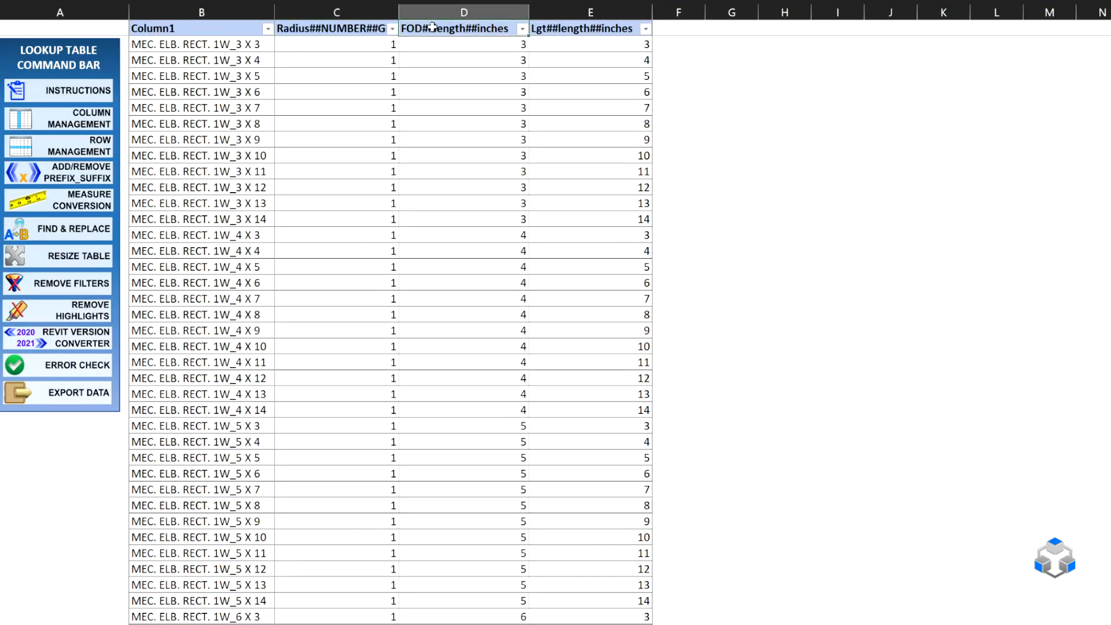
left_click(227, 1)
type("W")
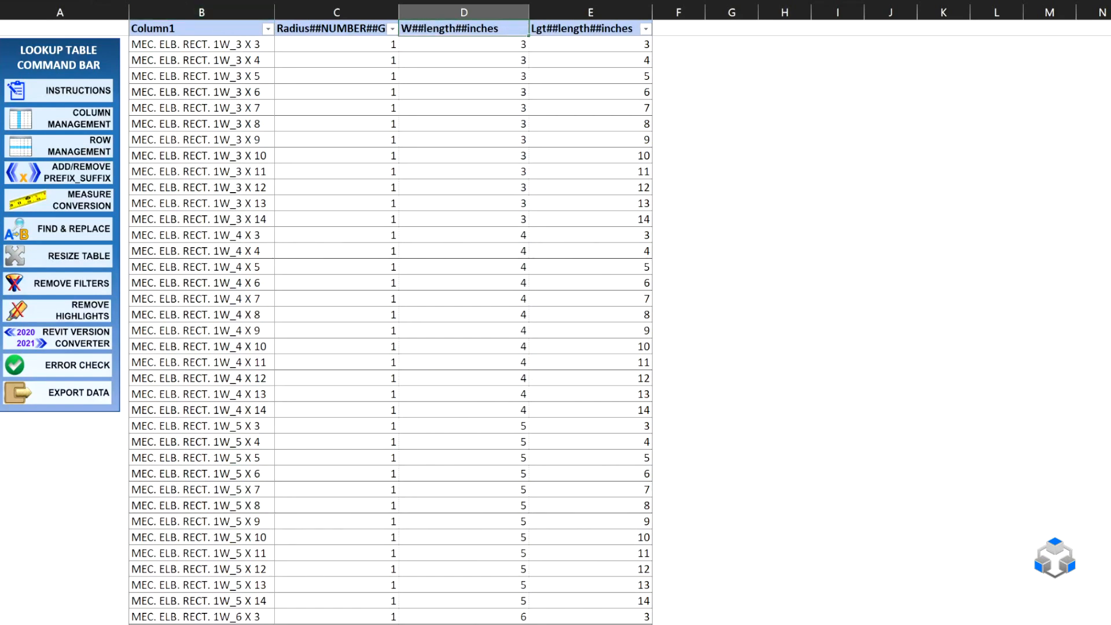
type("idth")
key("Tab")
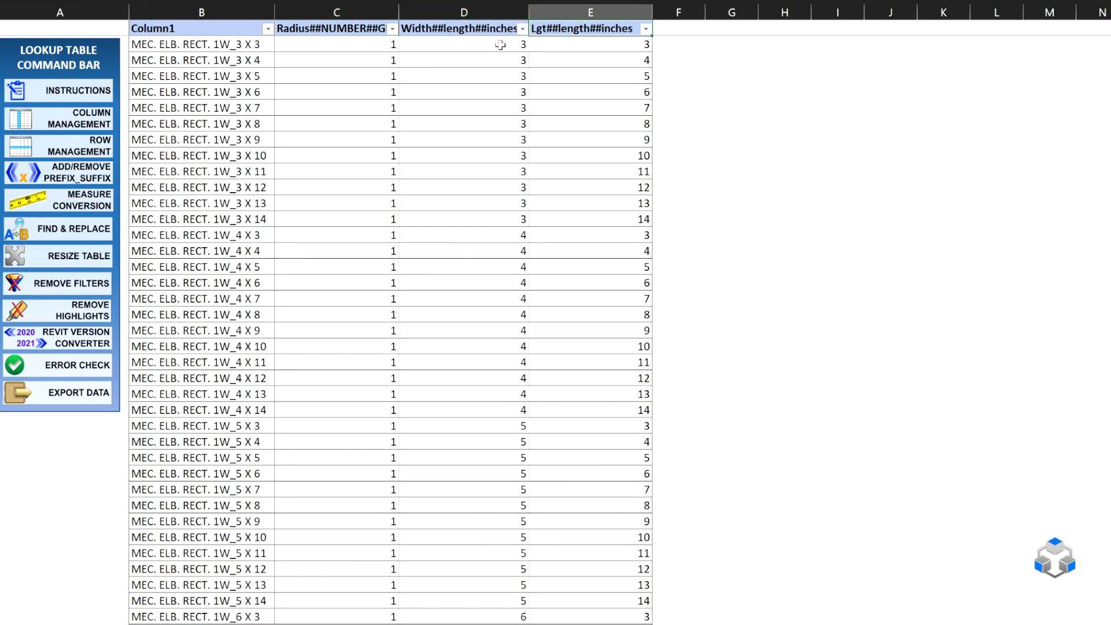
left_click_drag(168, 0, 118, 0)
type("Height")
key("Tab")
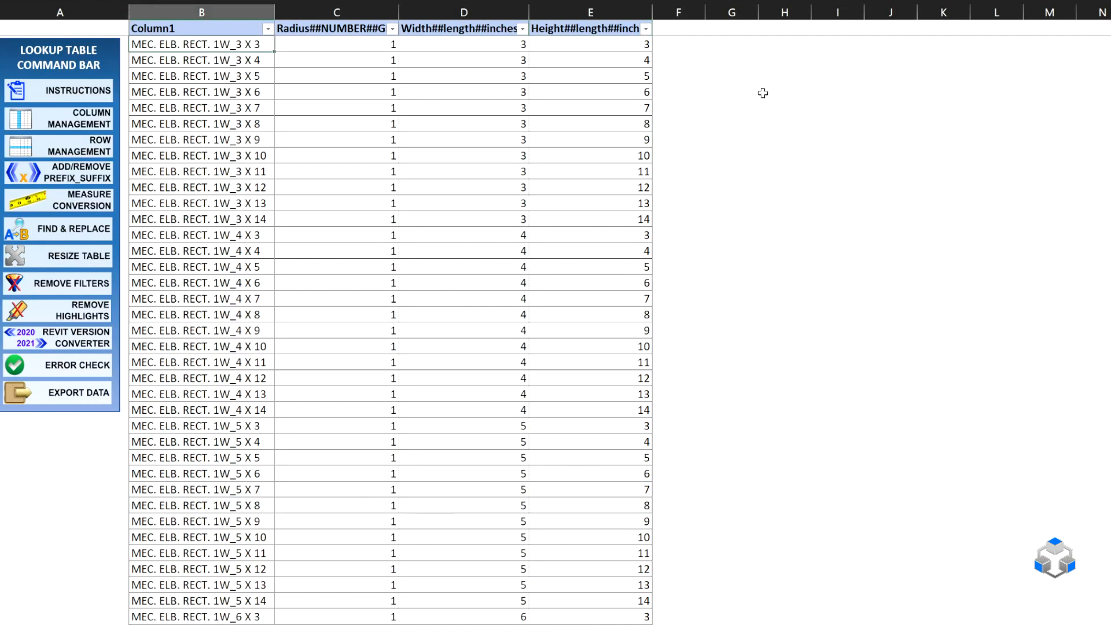
Add a DESCRIPTION##OTHER## column after Height and widen it to fit its header.
left_click(676, 29)
left_click_drag(706, 11, 1028, 11)
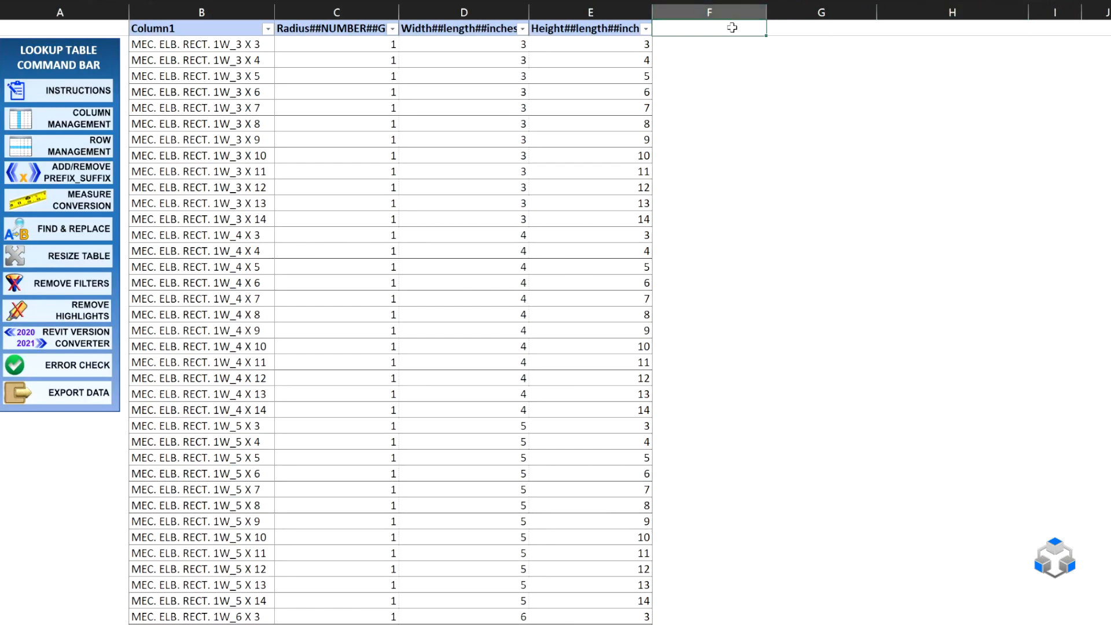
type("a")
key("BackSpace")
type("DESCRIPTION##OTHER")
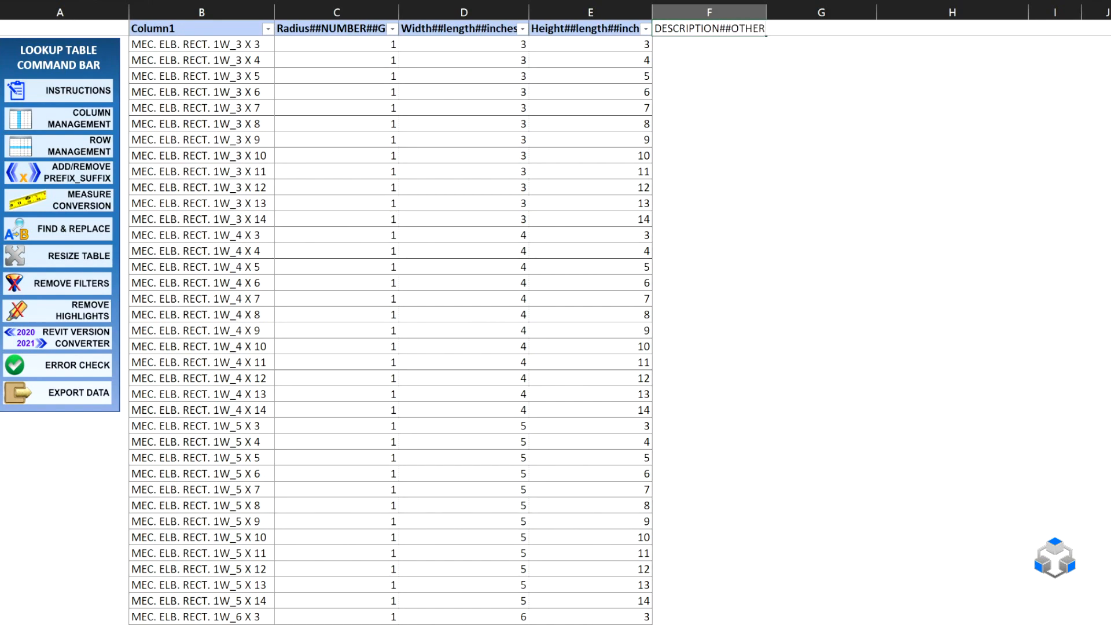
type("##")
key("Tab")
left_click_drag(766, 13, 804, 12)
Widen column G and add the header PART_ID##OTHER## to it.
left_click_drag(916, 13, 994, 13)
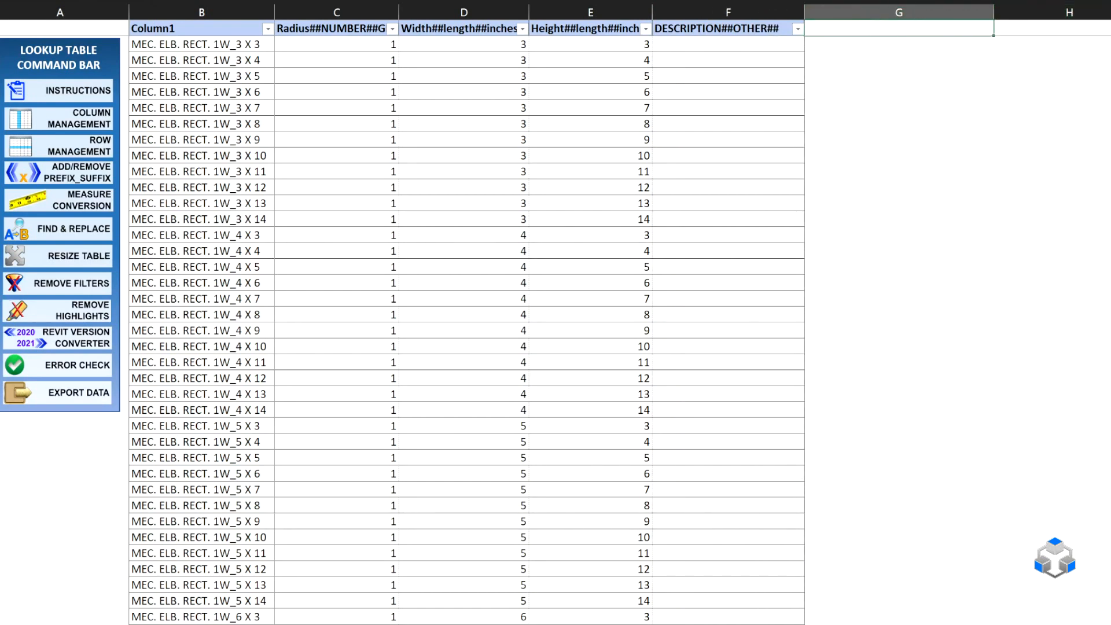
type("PART_ID##OTHER##")
key("Tab")
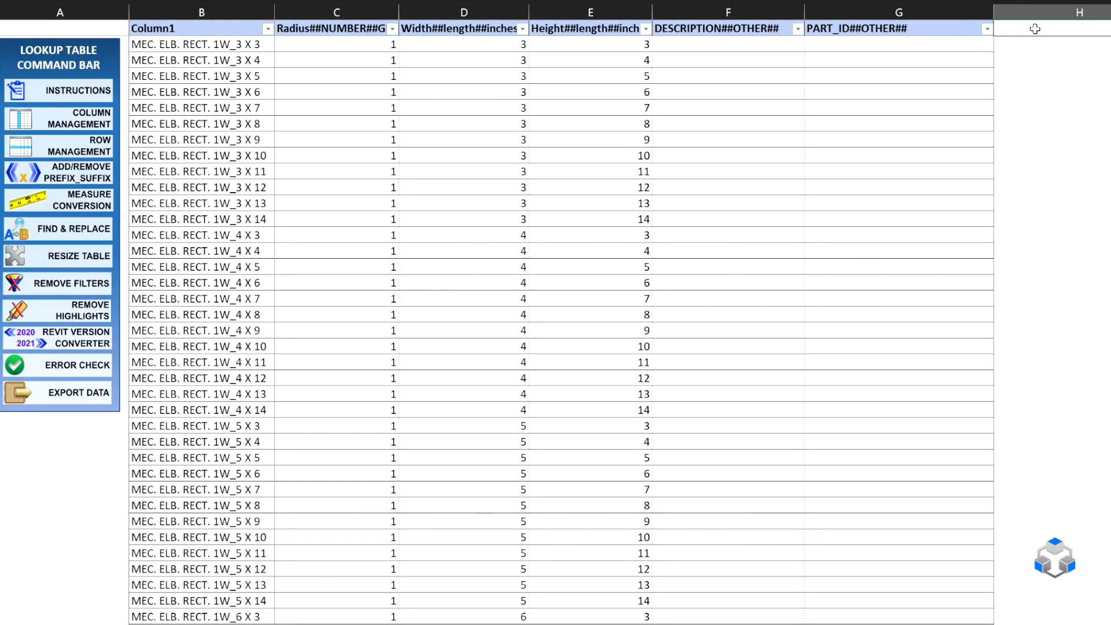
Add a DIMS##OTHER## column after the part ID column.
type("DIMS@##OTHER##")
key("Return")
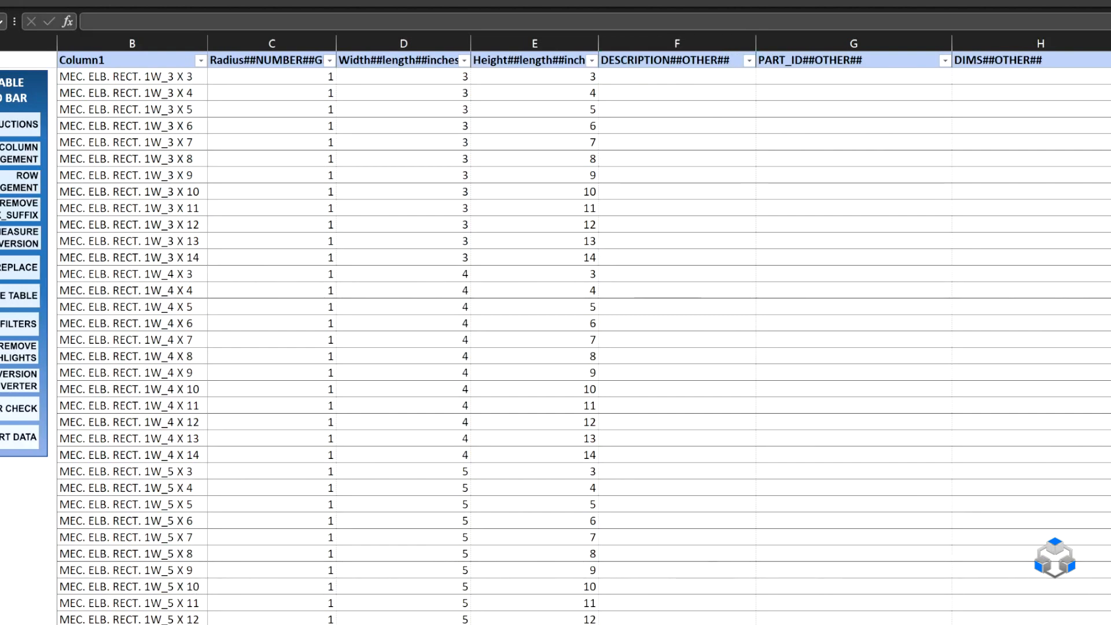
Start a CONCAT formula in the first DESCRIPTION cell with the text "MEC. RECT. ELB. " followed by the row's Radius value.
left_click(678, 60)
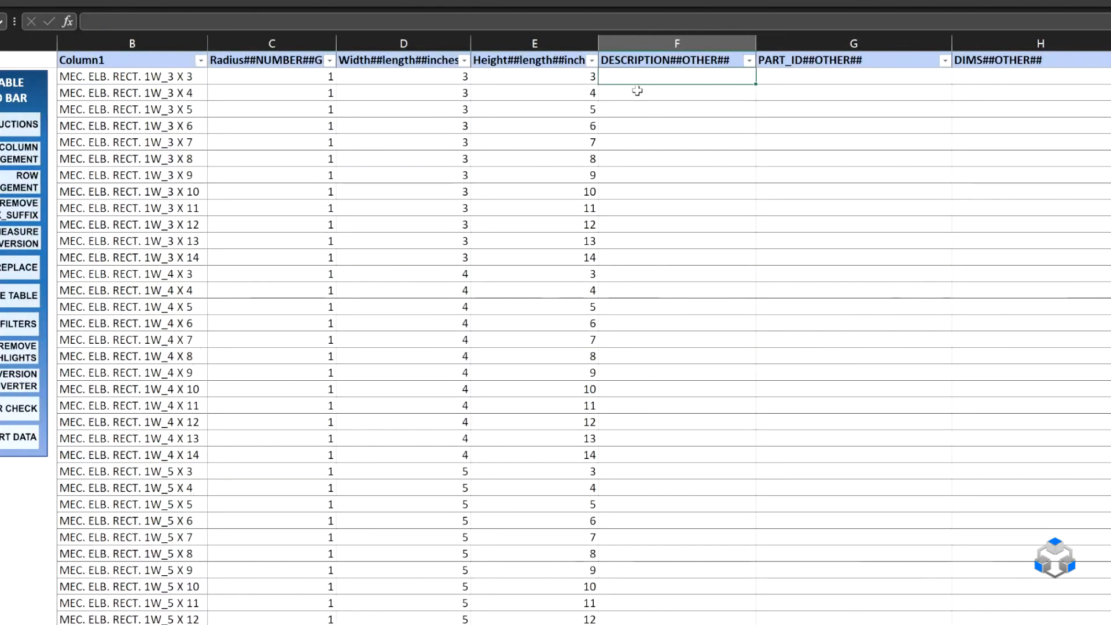
type("=")
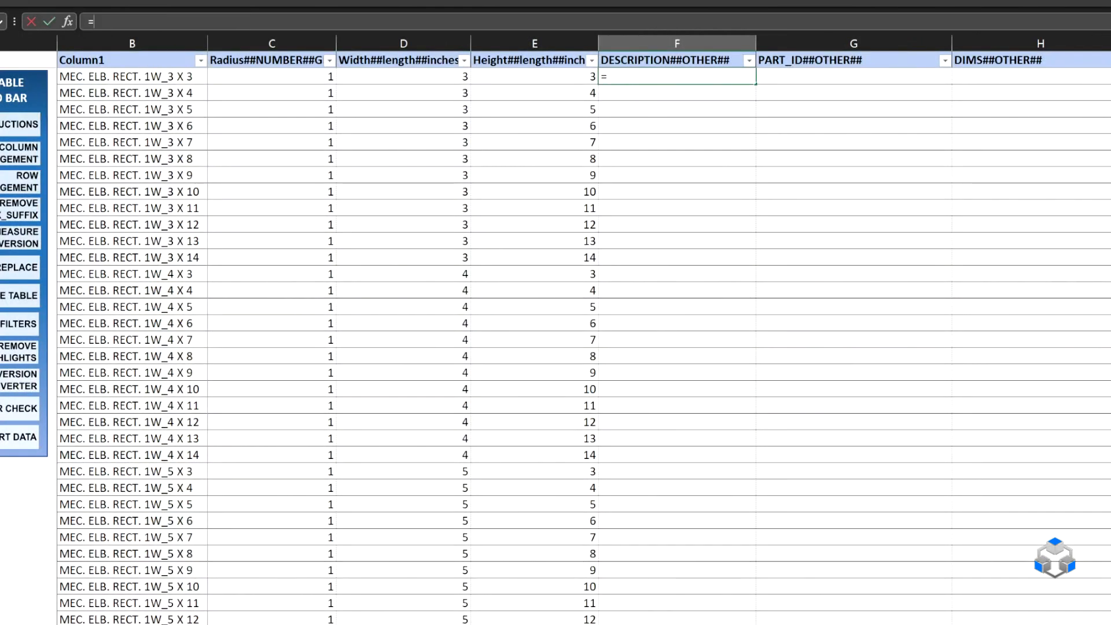
type("CONCAT(")
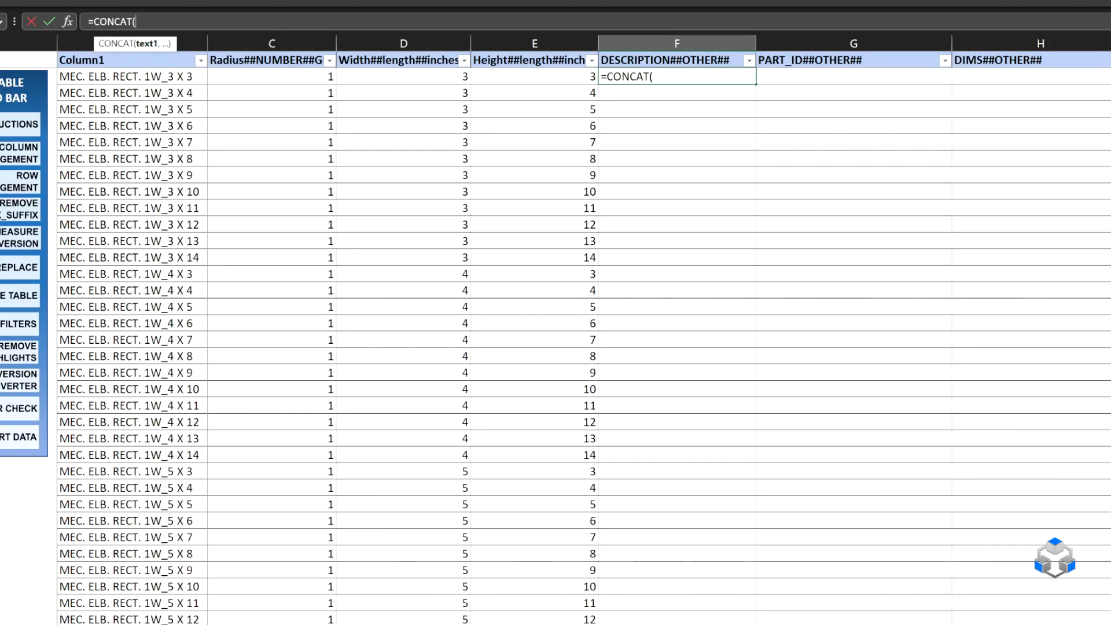
type("\"MEC. RECT. ELB. ")
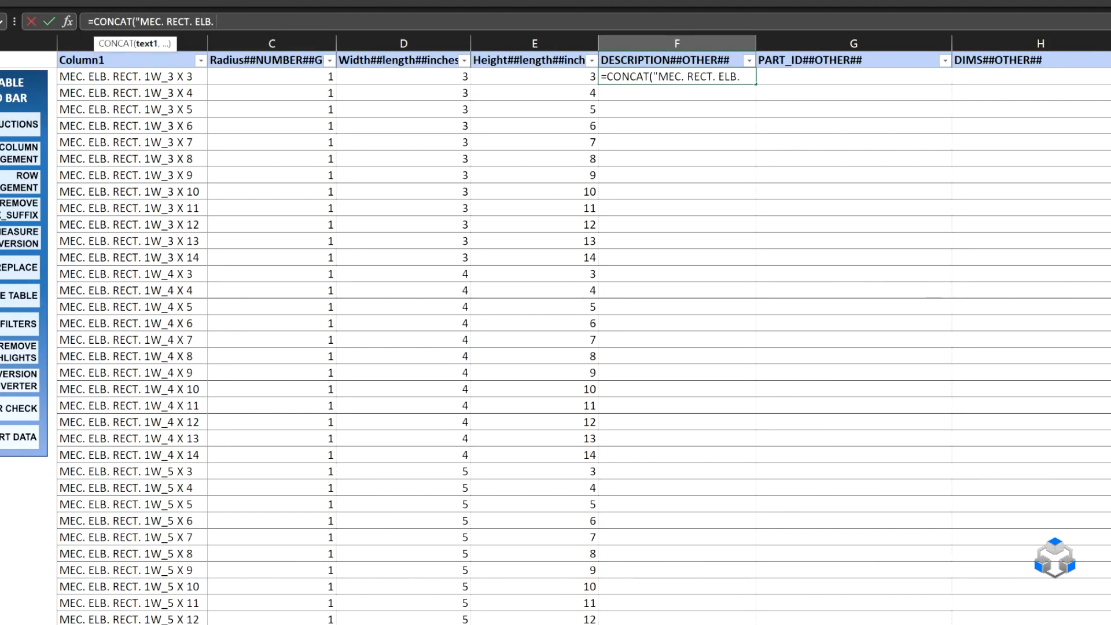
type("\",")
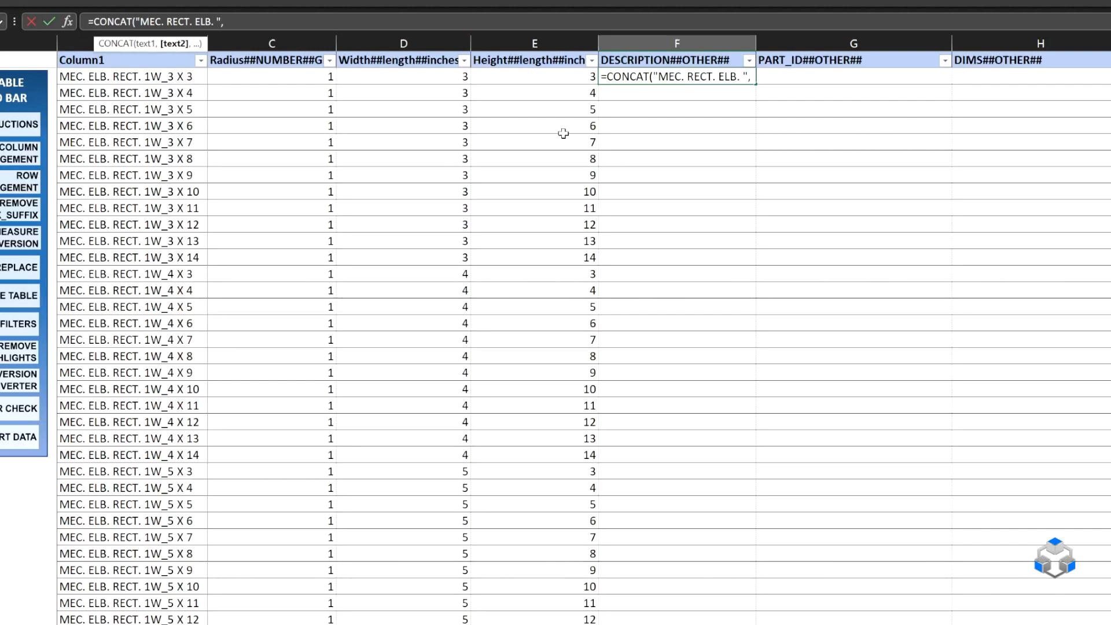
left_click(304, 73)
type(",")
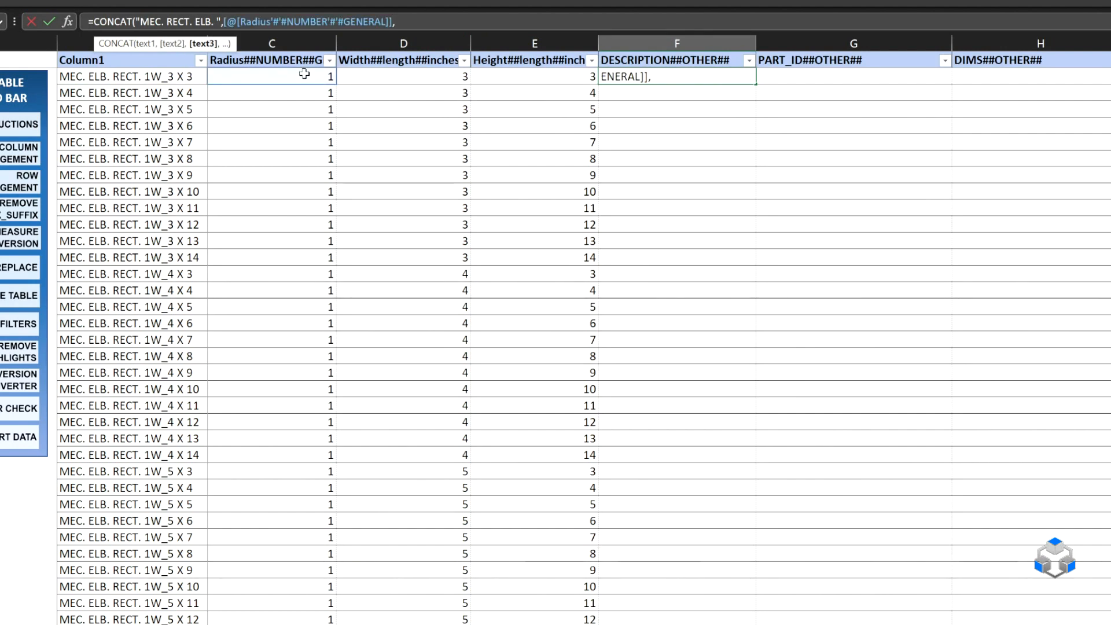
type("\"W_")
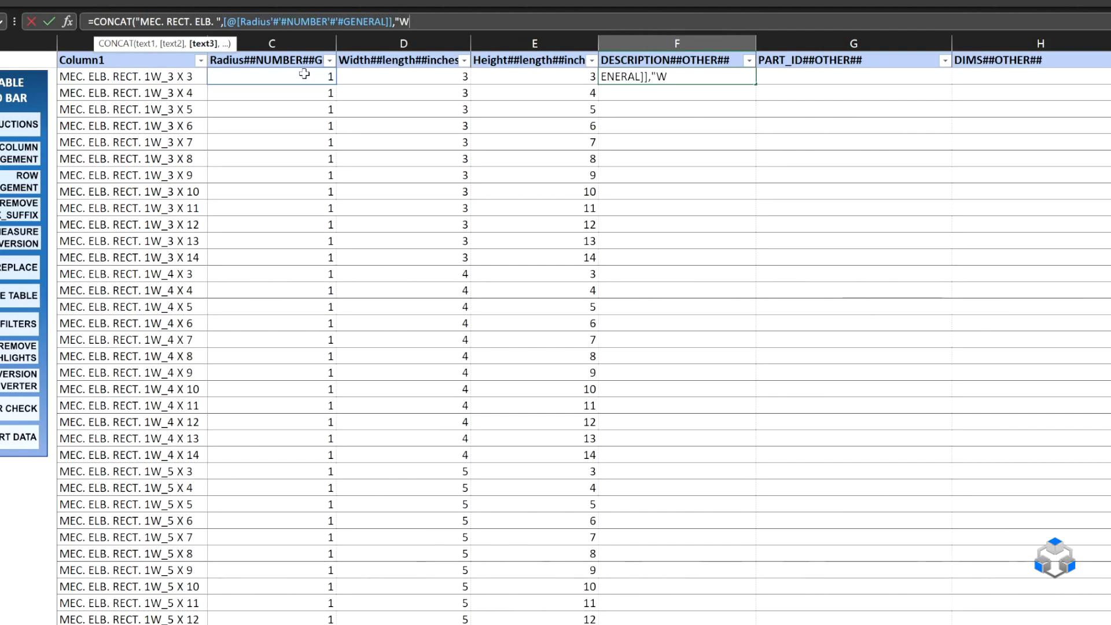
type("\",")
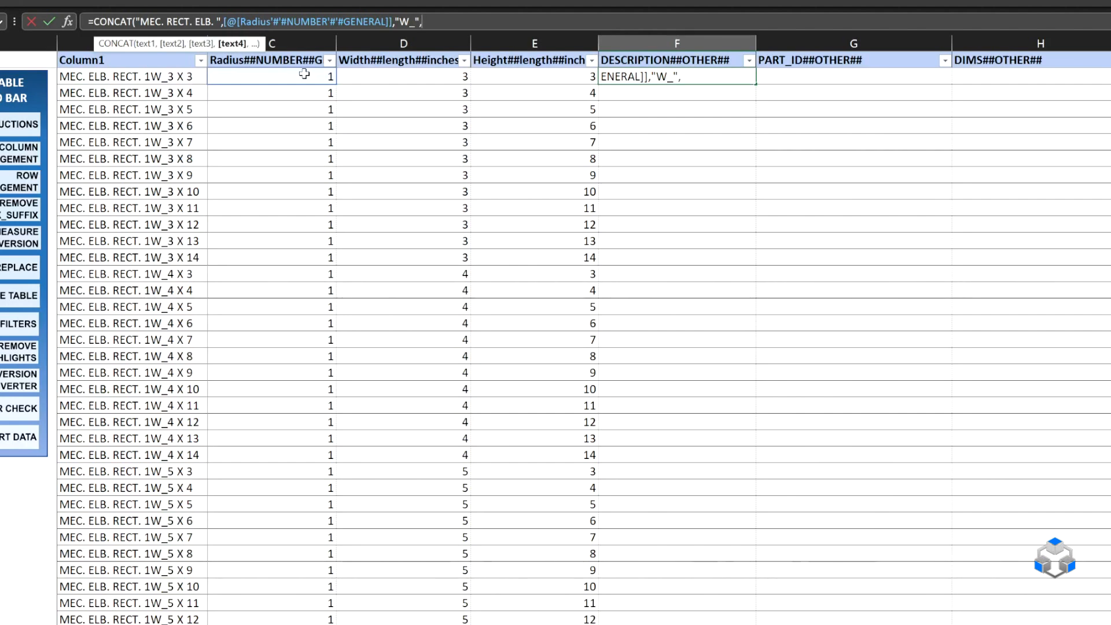
Extend the description formula with the text "W_" followed by the row's Width value.
left_click(447, 76)
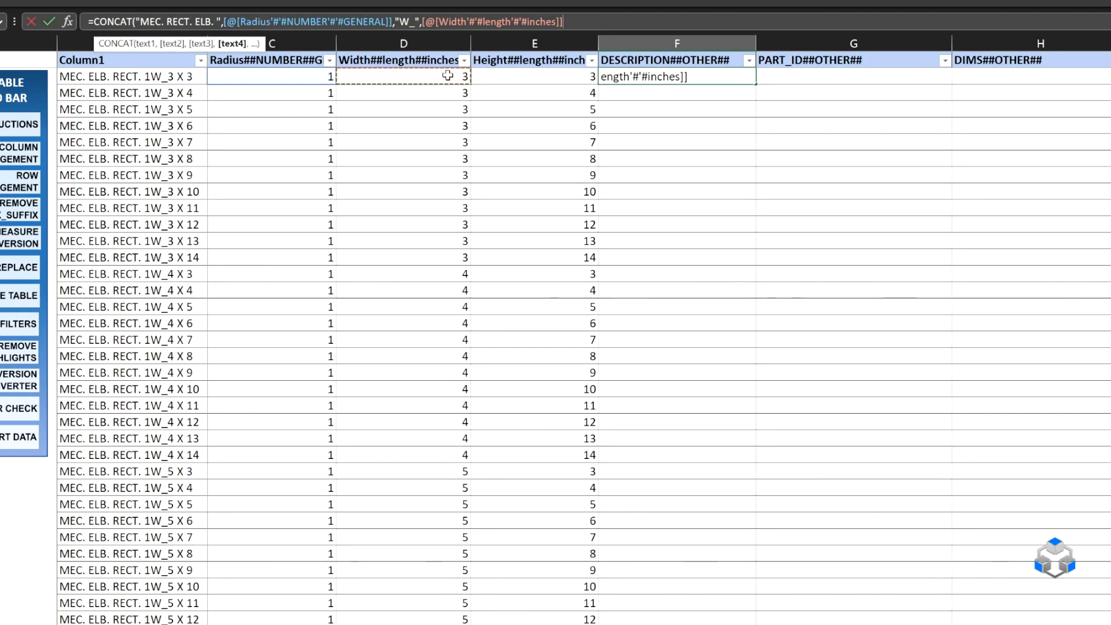
type(",")
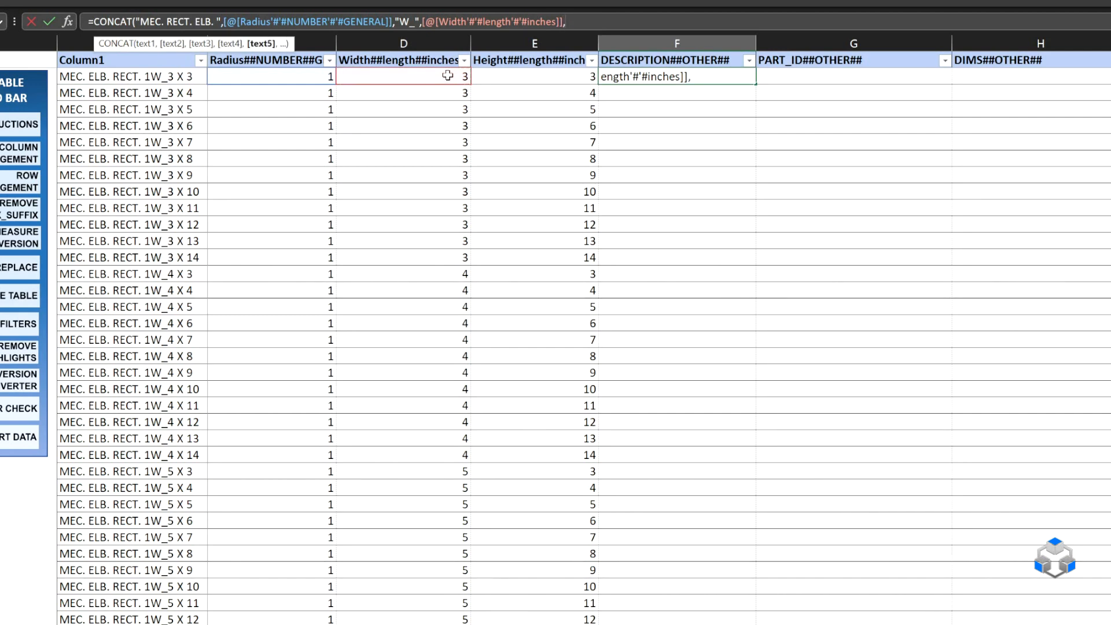
type("\"\"\"\"")
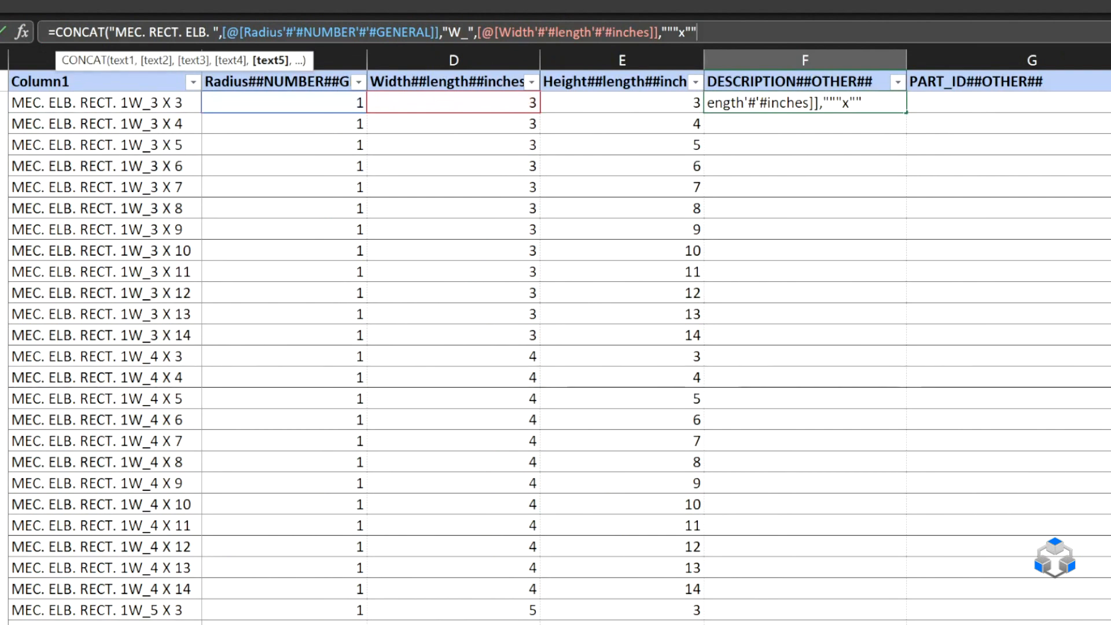
Add an inch mark and x as the next text piece of the description formula, followed by the row's Height value.
key("BackSpace")
type(")")
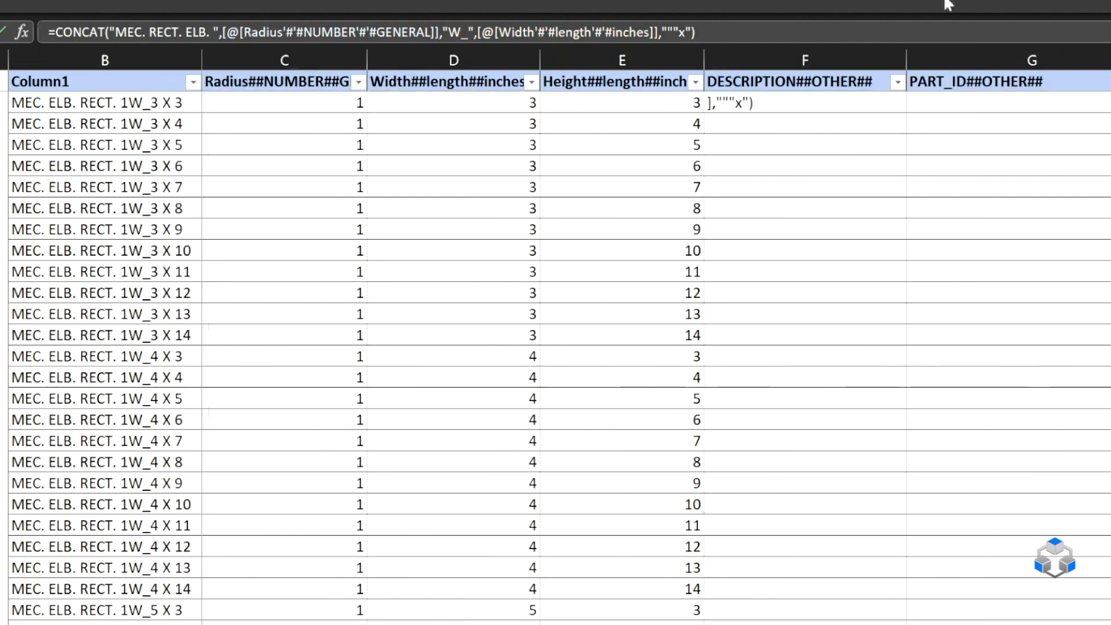
left_click(692, 32)
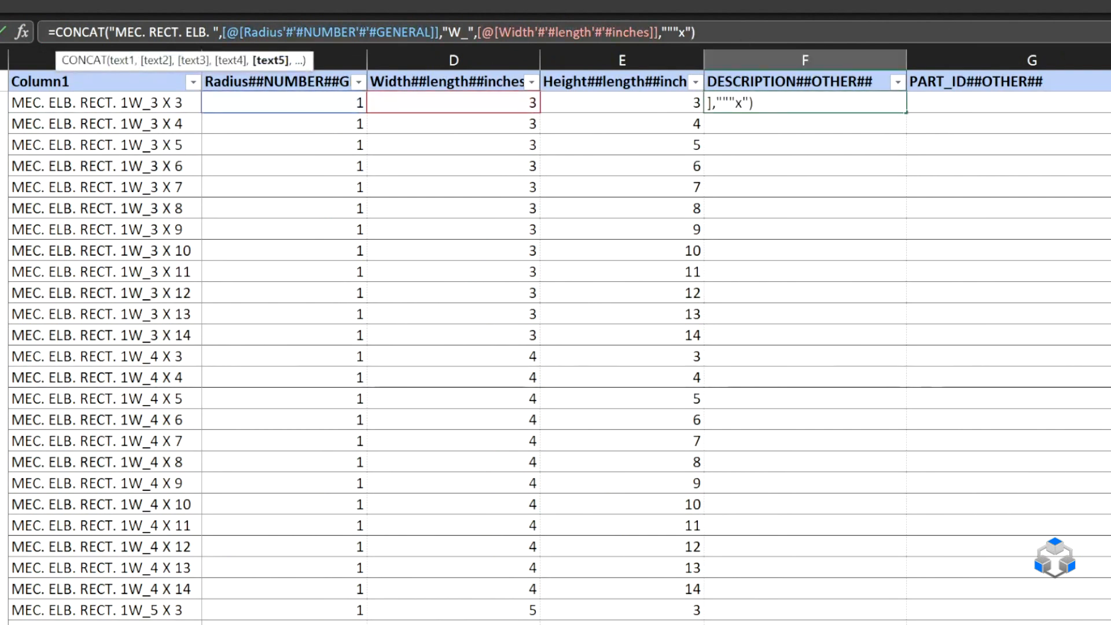
type(",")
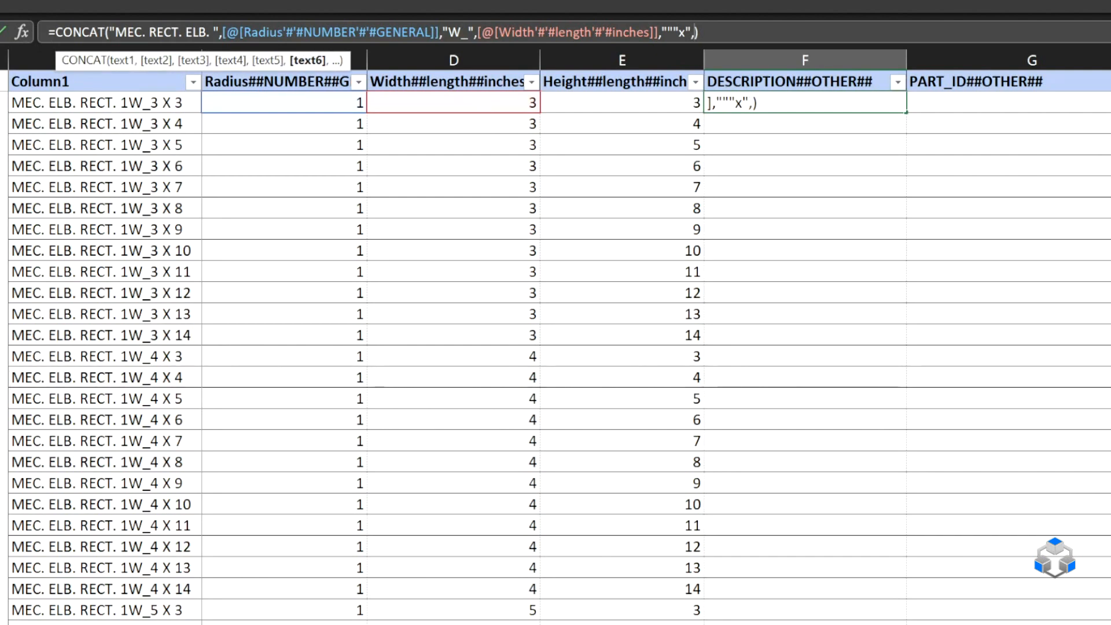
left_click(625, 102)
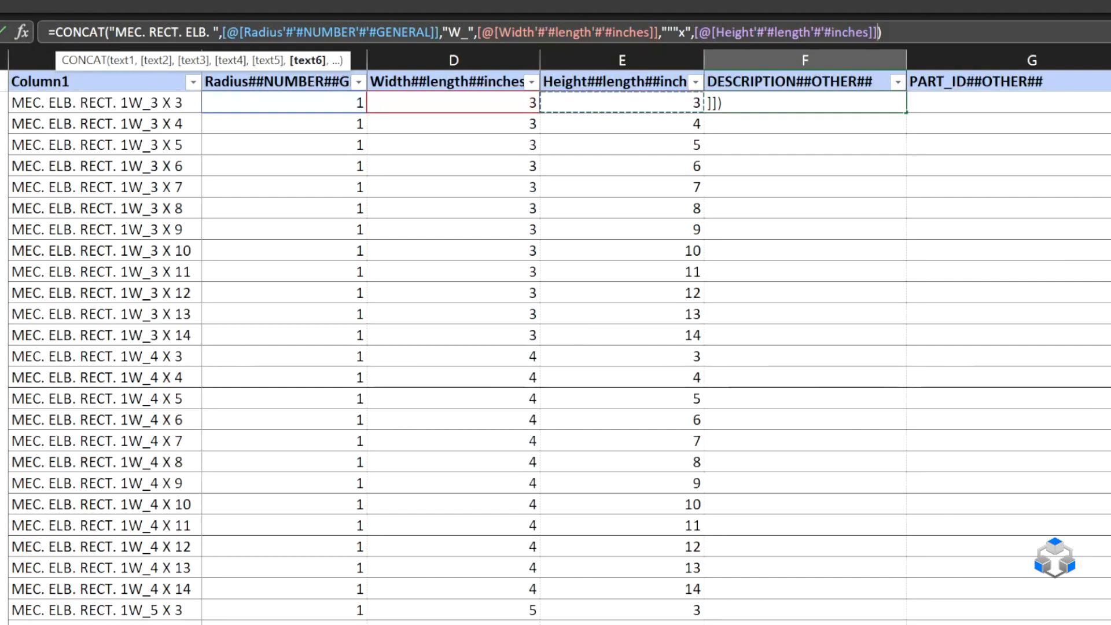
End the description formula with an inch mark and x after the Height value, and enter it in the cell.
type(",\"\"")
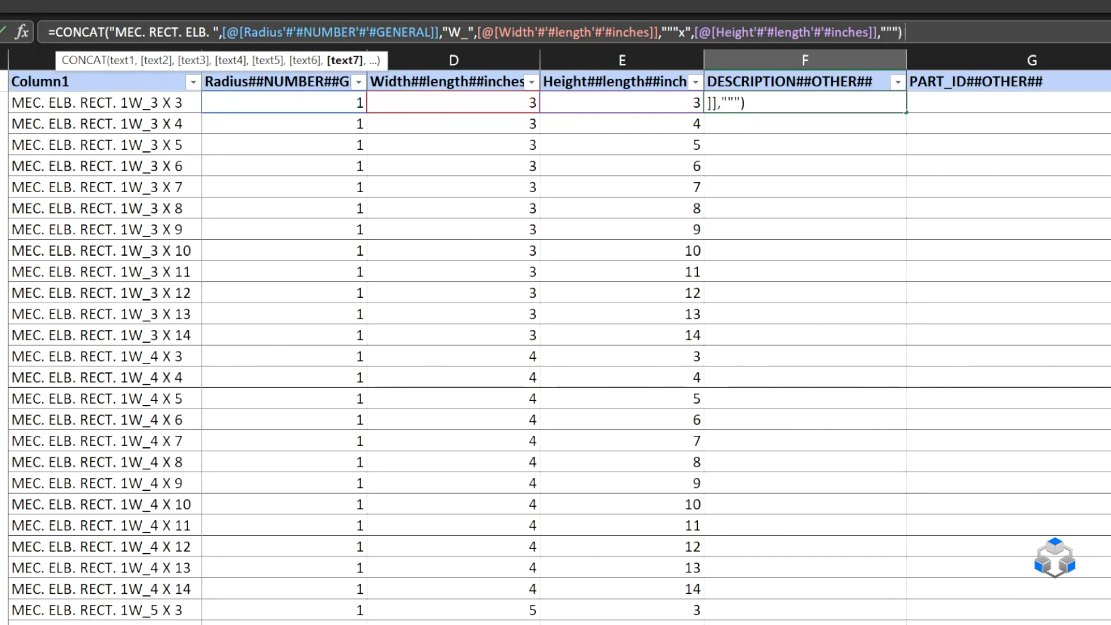
type("\"x\"")
key("Return")
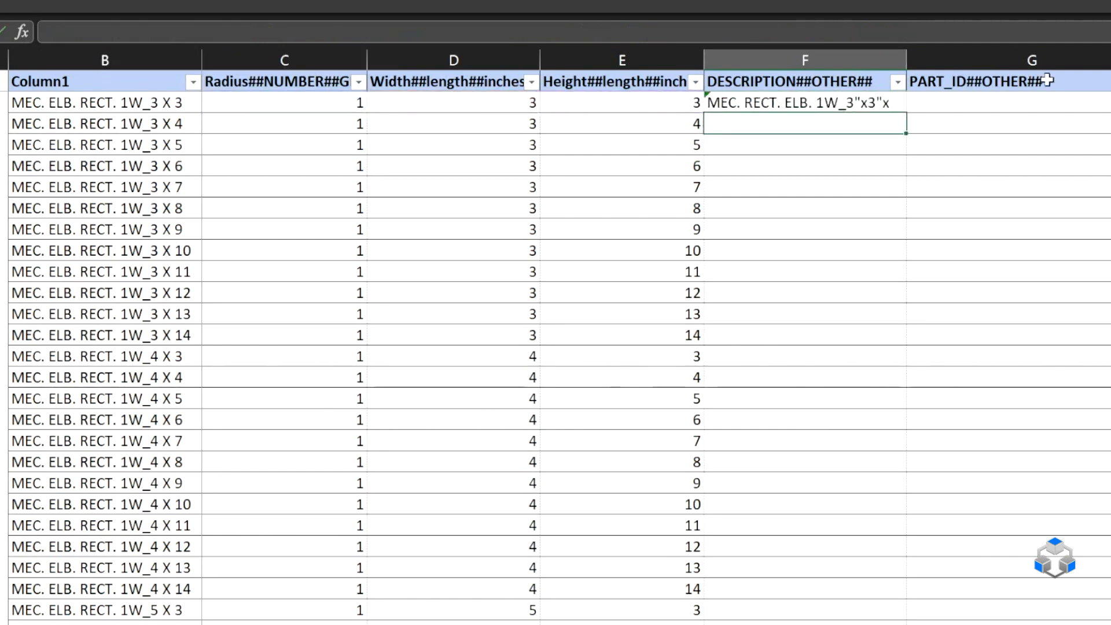
Fill the description formula down to row 18 and fit the DESCRIPTION column to its contents.
left_click(894, 102)
left_click_drag(906, 112, 896, 462)
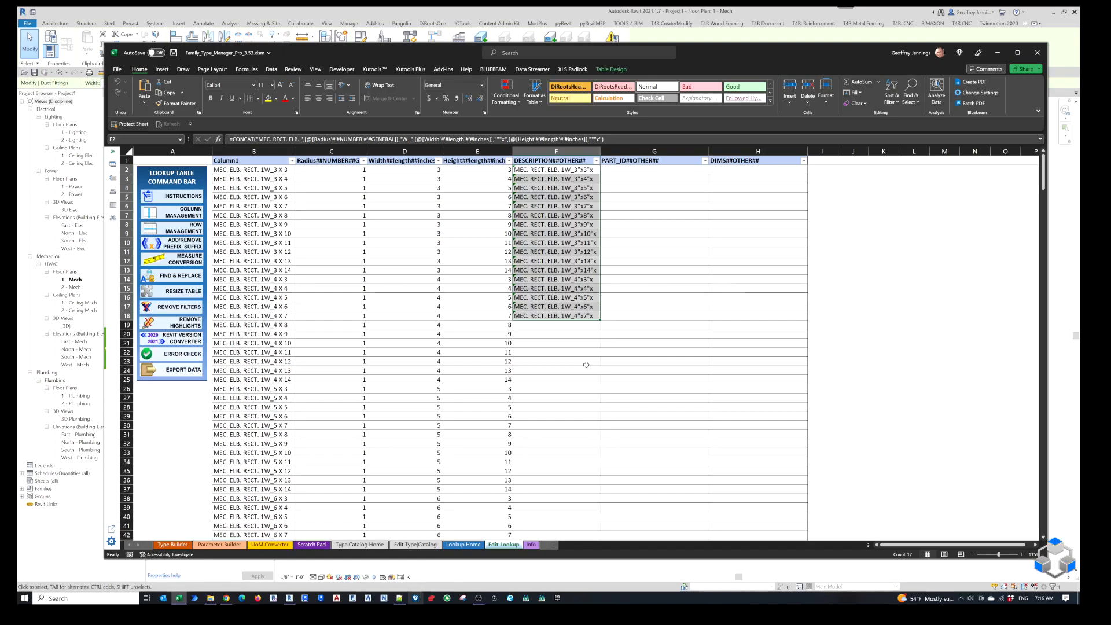
double_click(601, 151)
mouse_move(465, 54)
left_mouse_down()
mouse_move(484, 52)
mouse_move(470, 52)
left_mouse_up()
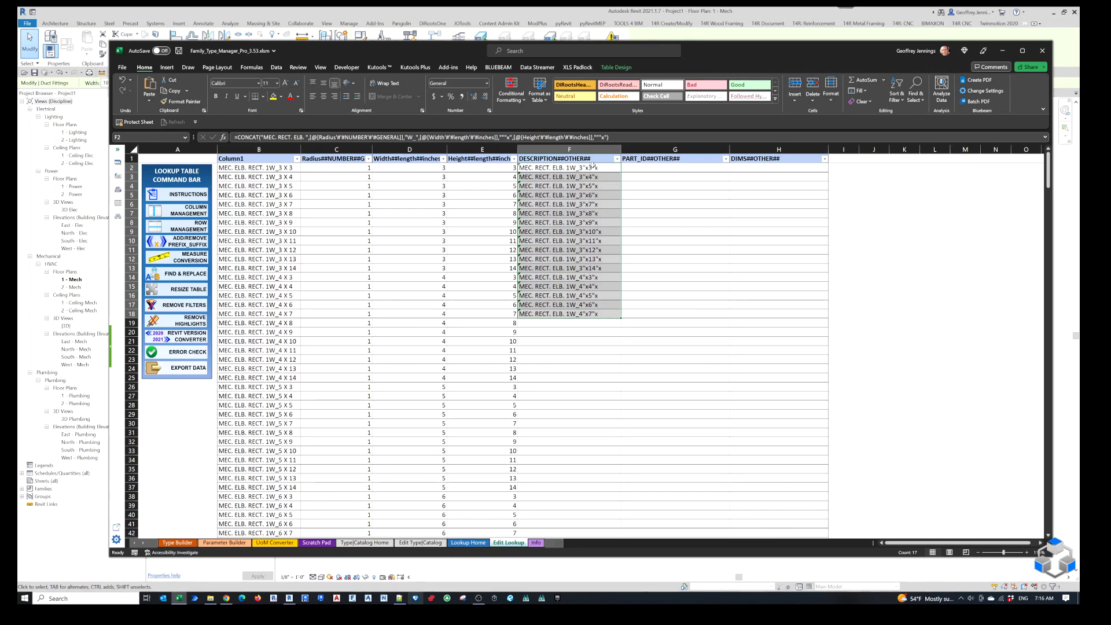
Change the trailing x in the F2 formula to a hyphen and append a copy of its Width-to-hyphen segment before the closing parenthesis.
left_click(604, 137)
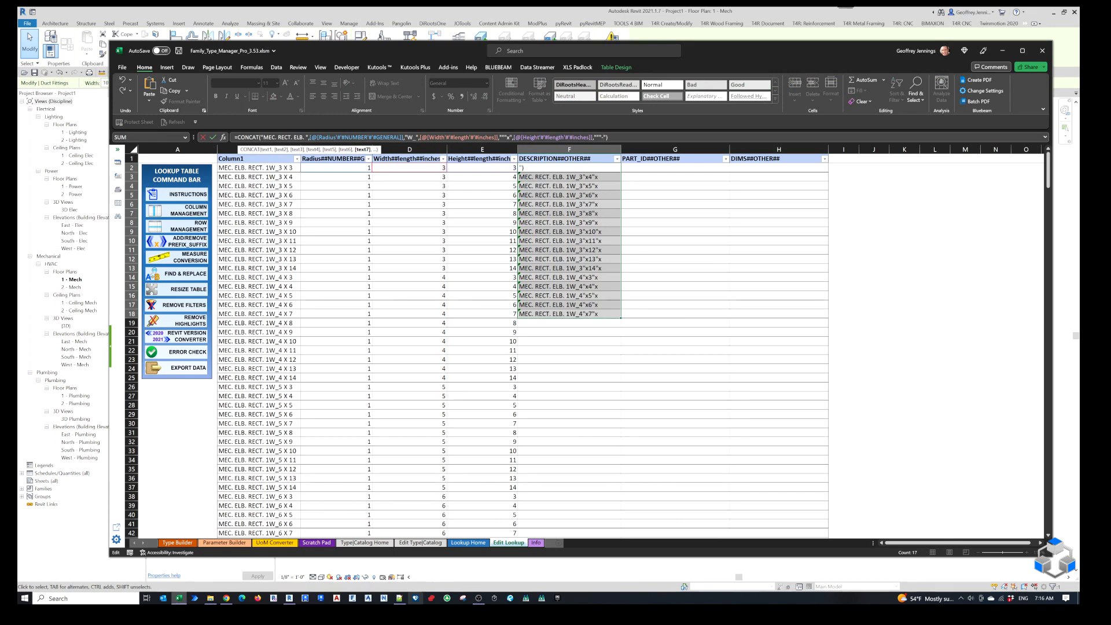
key("Return")
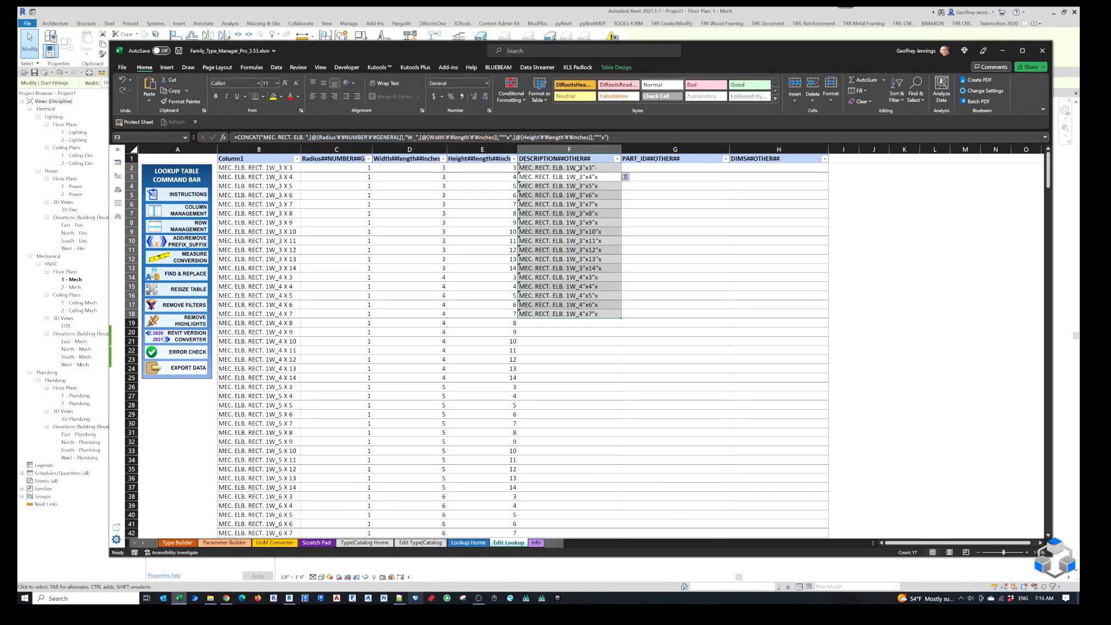
left_click(577, 168)
key("F2")
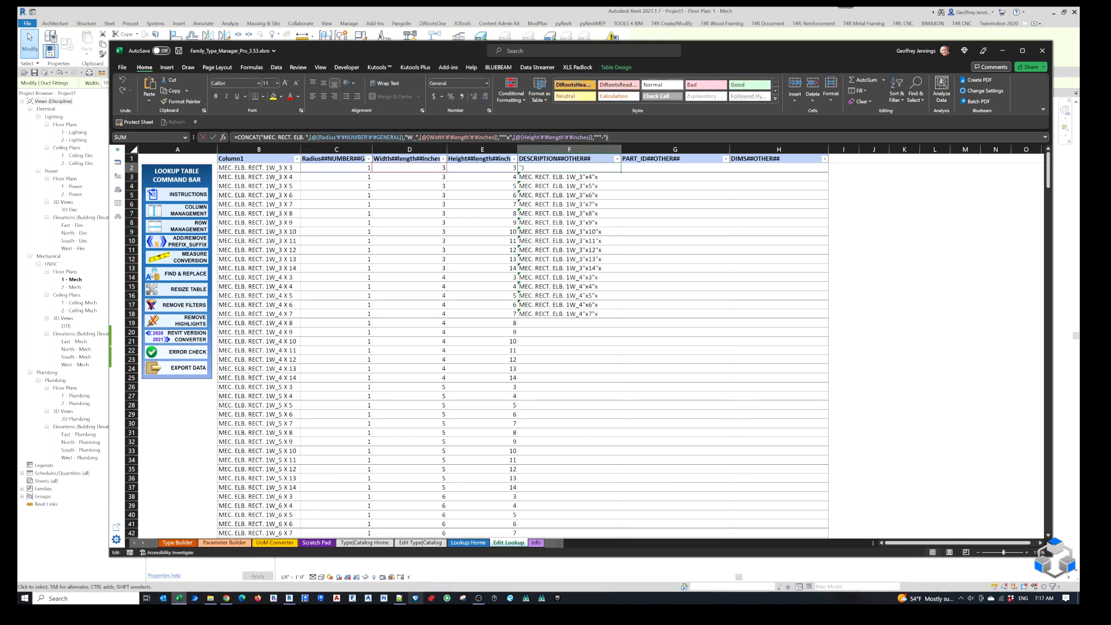
left_click_drag(606, 138, 422, 138)
left_click_drag(92, 36, 85, 35)
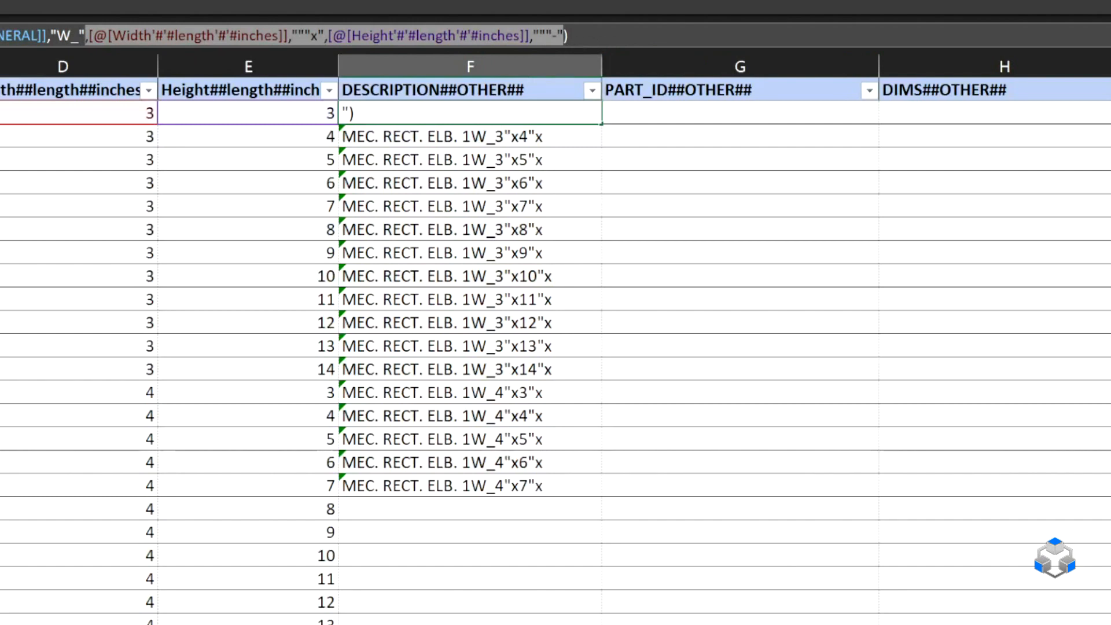
key("ctrl+c")
key("Right")
key("ctrl+v")
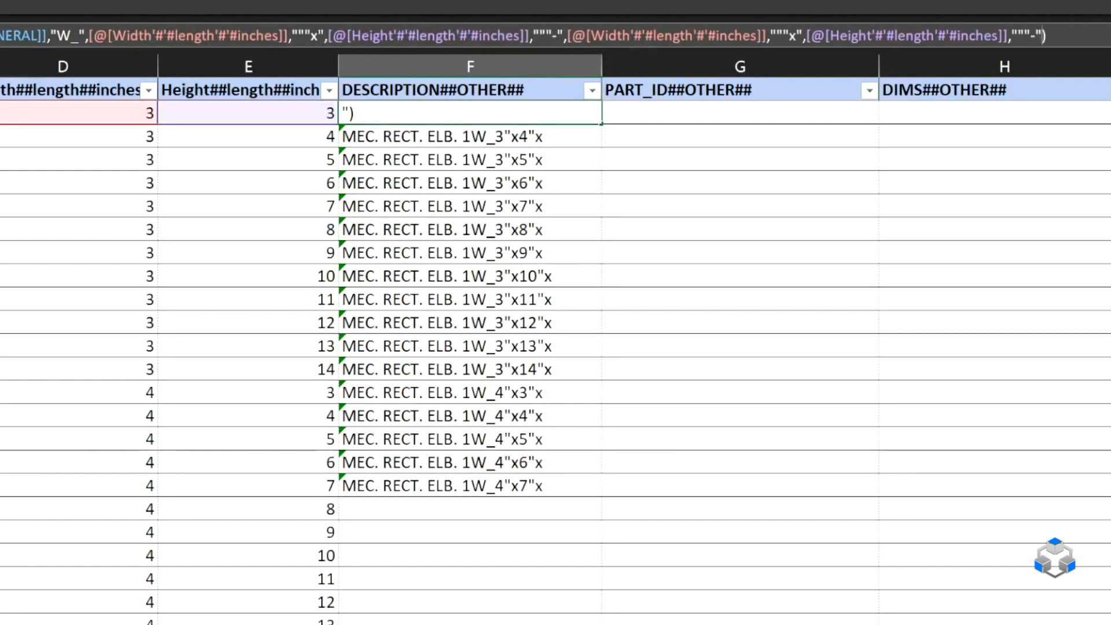
Replace the last inch mark and hyphen piece of the F2 formula with a closing inch mark only.
key("Left")
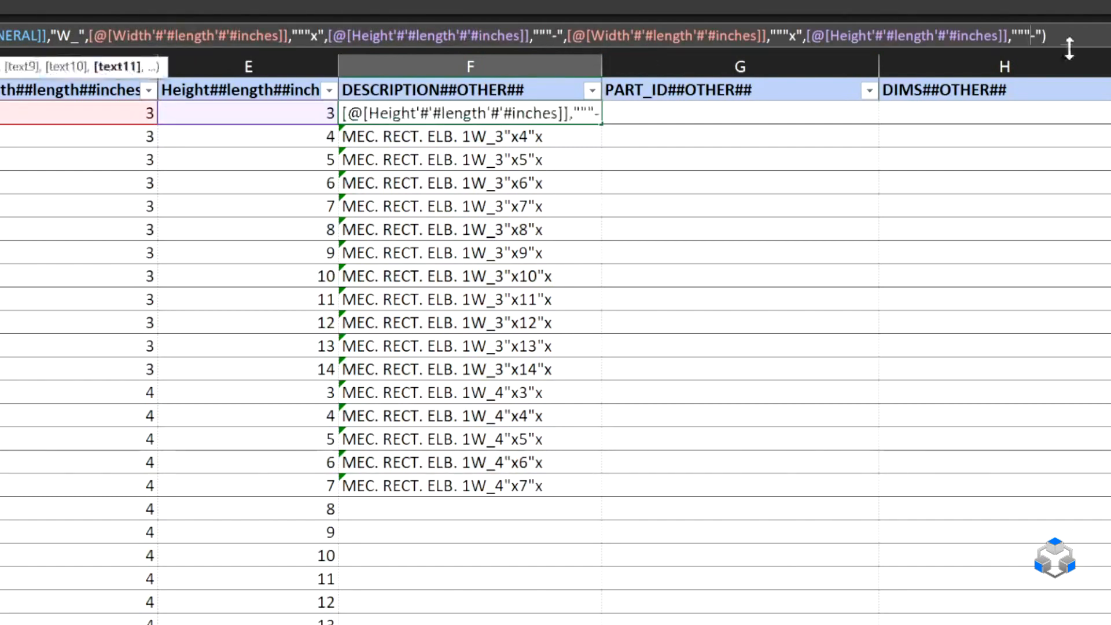
key("BackSpace")
key("BackSpace")
key("BackSpace")
key("BackSpace")
key("BackSpace")
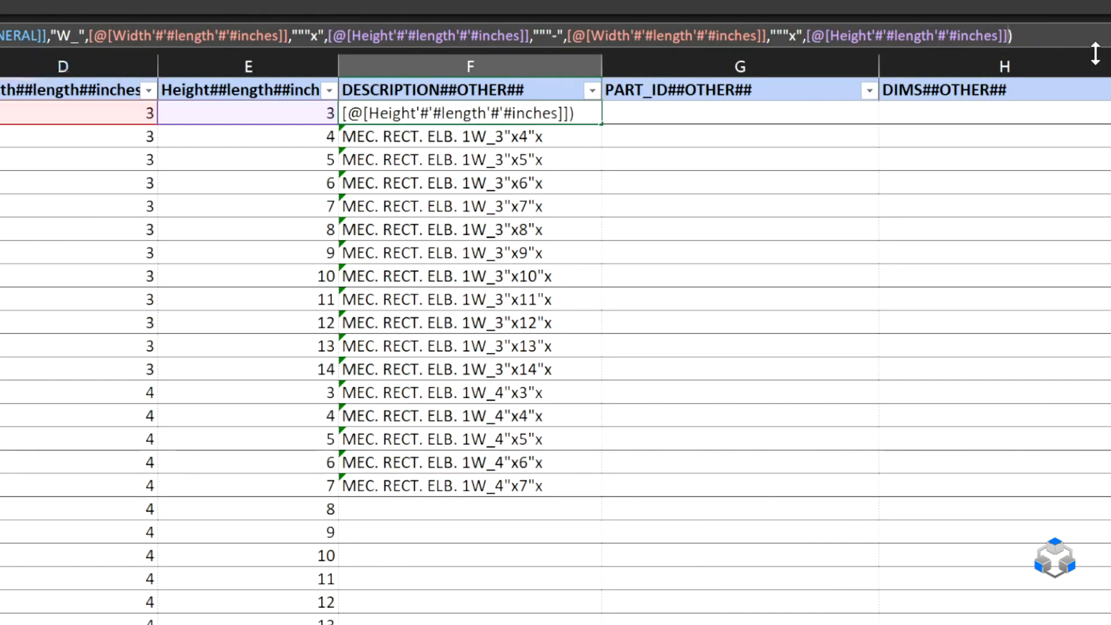
key("Return")
left_click(563, 107)
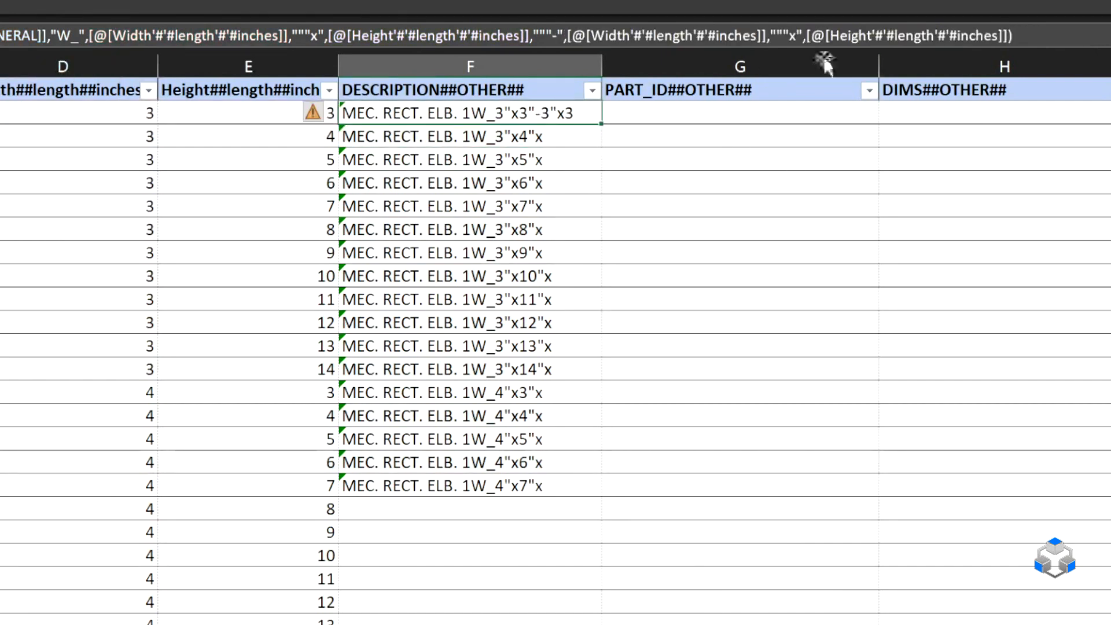
left_click(1018, 36)
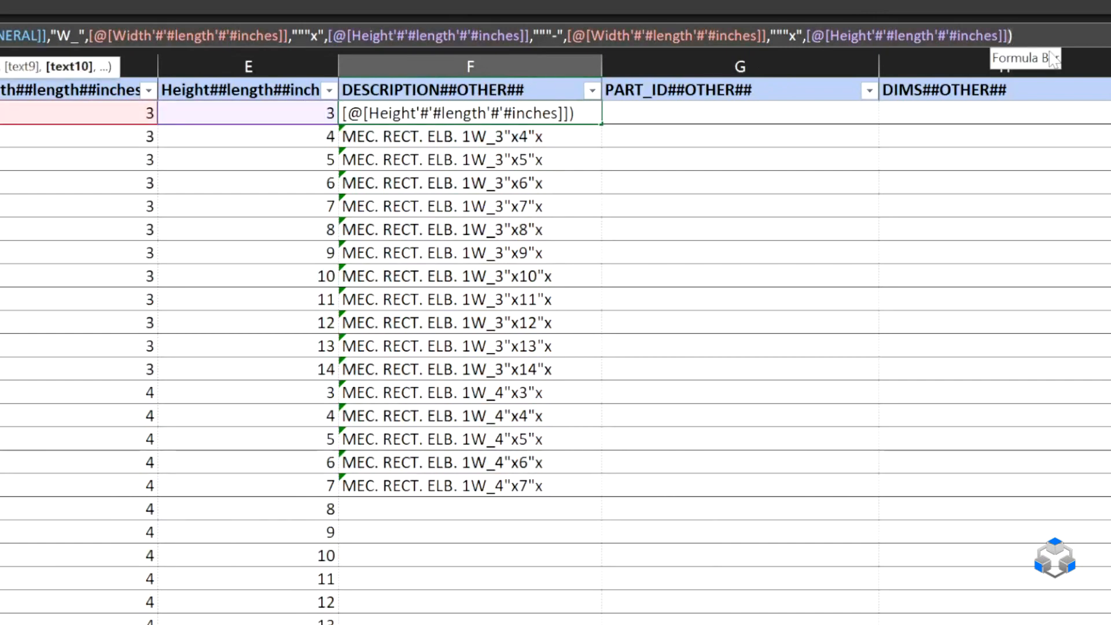
type(",\"\"\"\"")
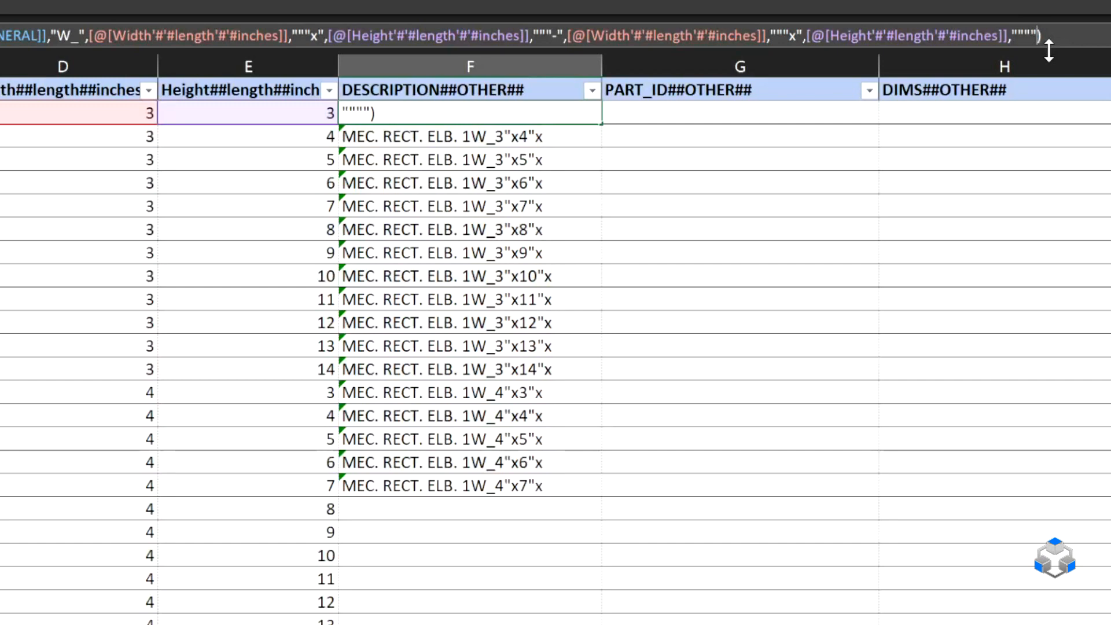
key("Return")
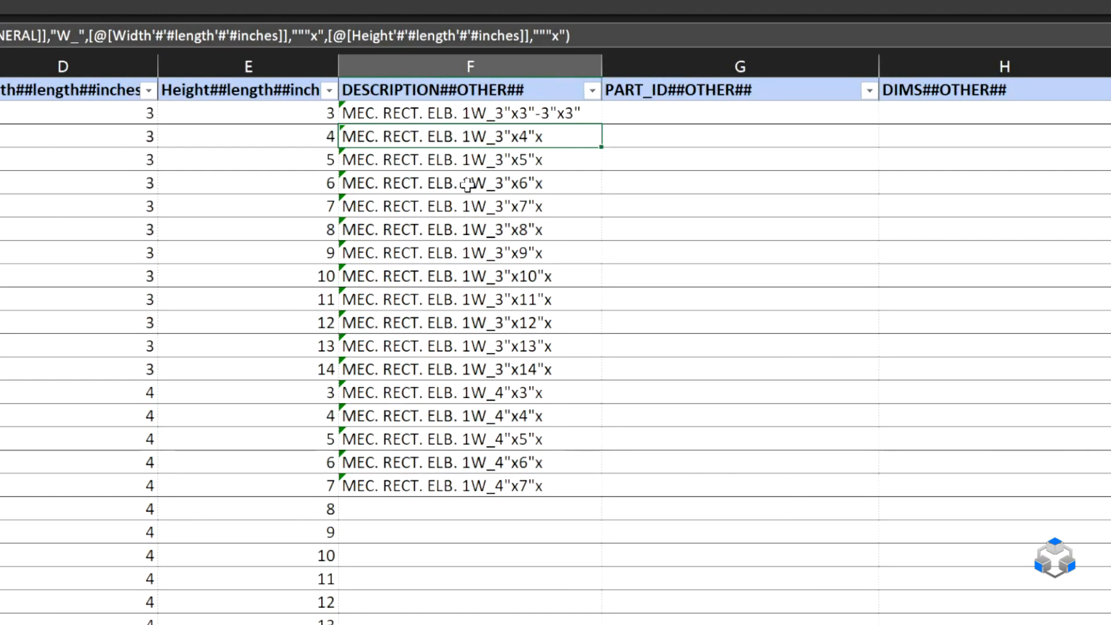
Fill the revised description formula from F2 down to row 18 and widen the DESCRIPTION column slightly.
left_click(598, 115)
left_click_drag(602, 123, 598, 492)
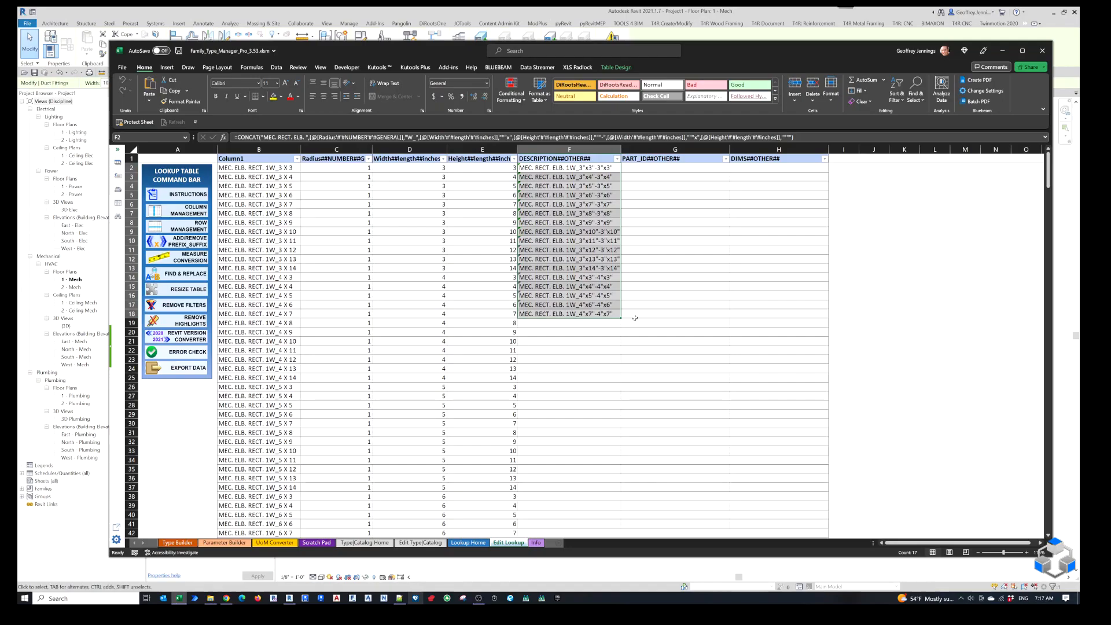
left_click_drag(624, 147, 635, 147)
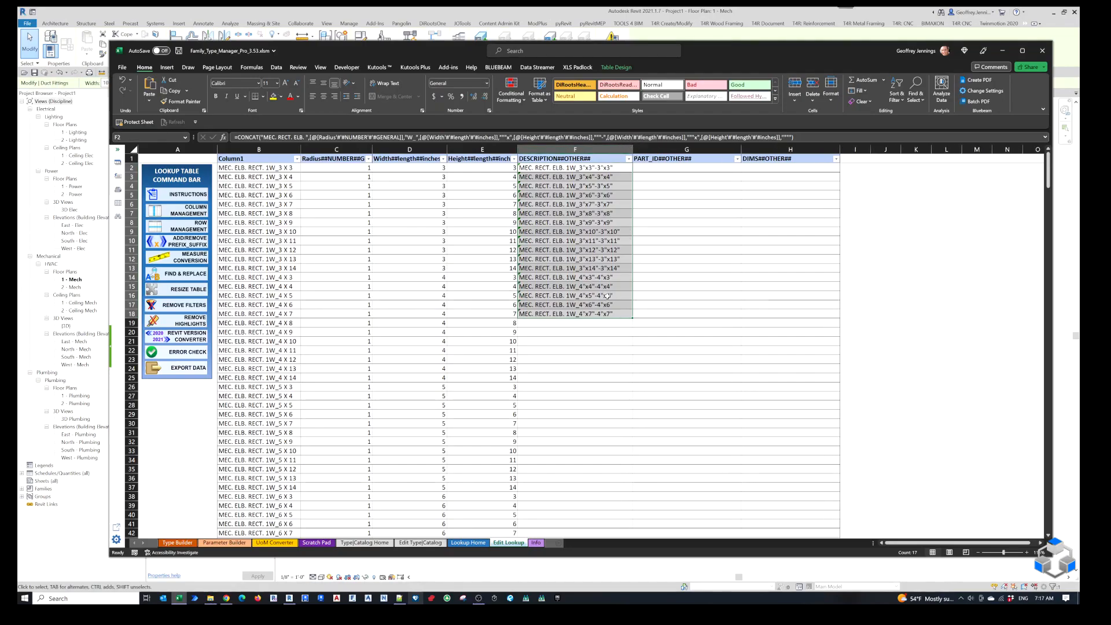
Fill the description formula from row 18 down through all remaining rows of the table and check the filled rows.
left_click(608, 295)
left_click(623, 313)
double_click(634, 317)
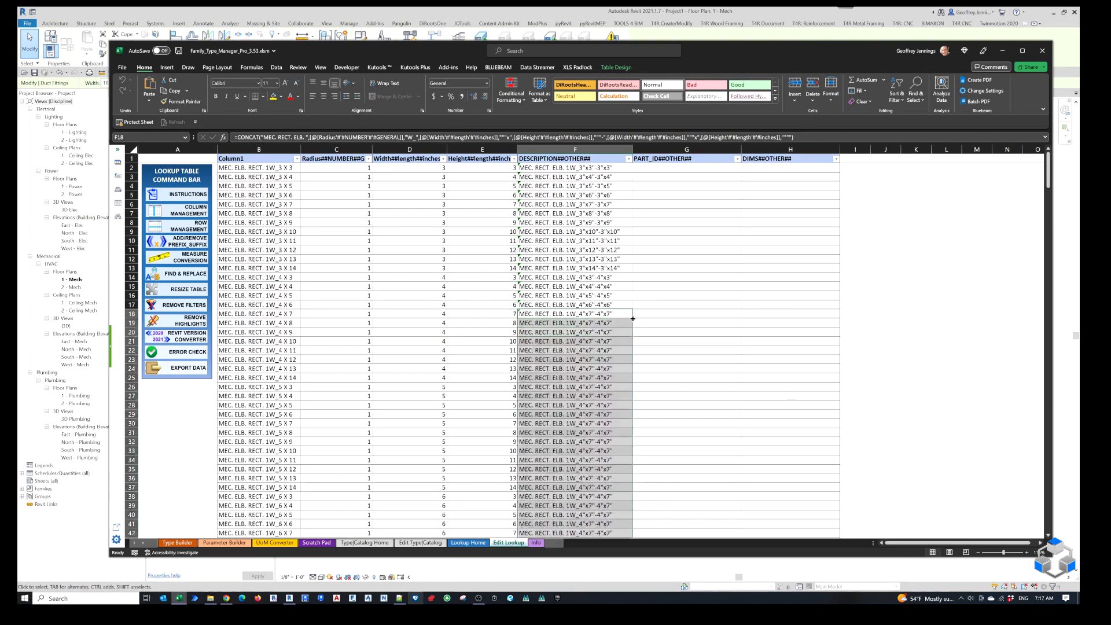
scroll(731, 359, "down", 20)
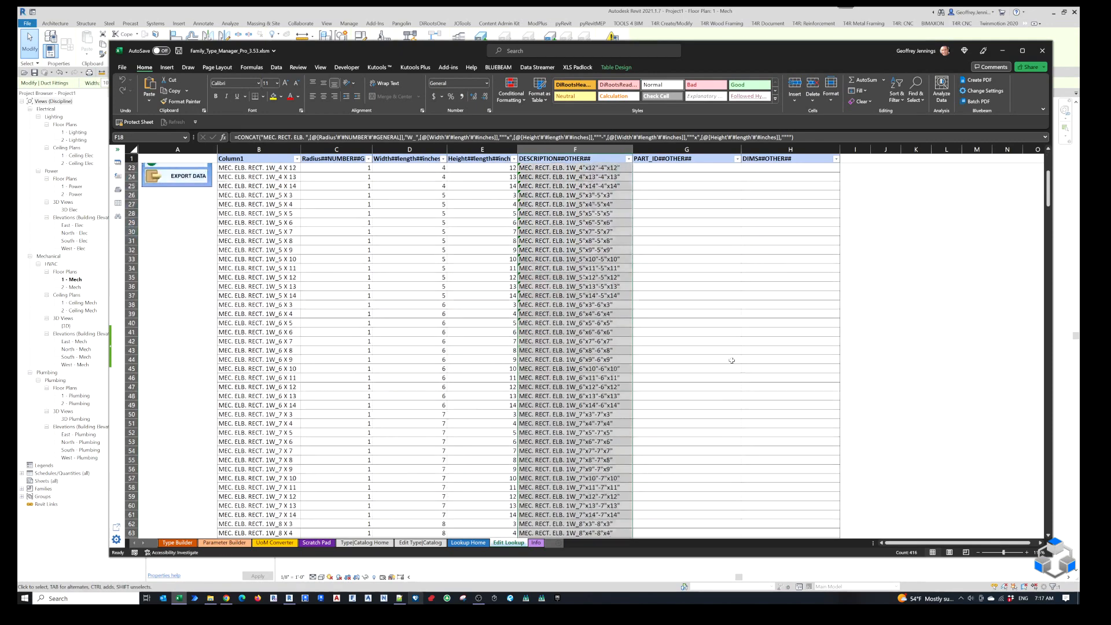
scroll(708, 394, "down", 11)
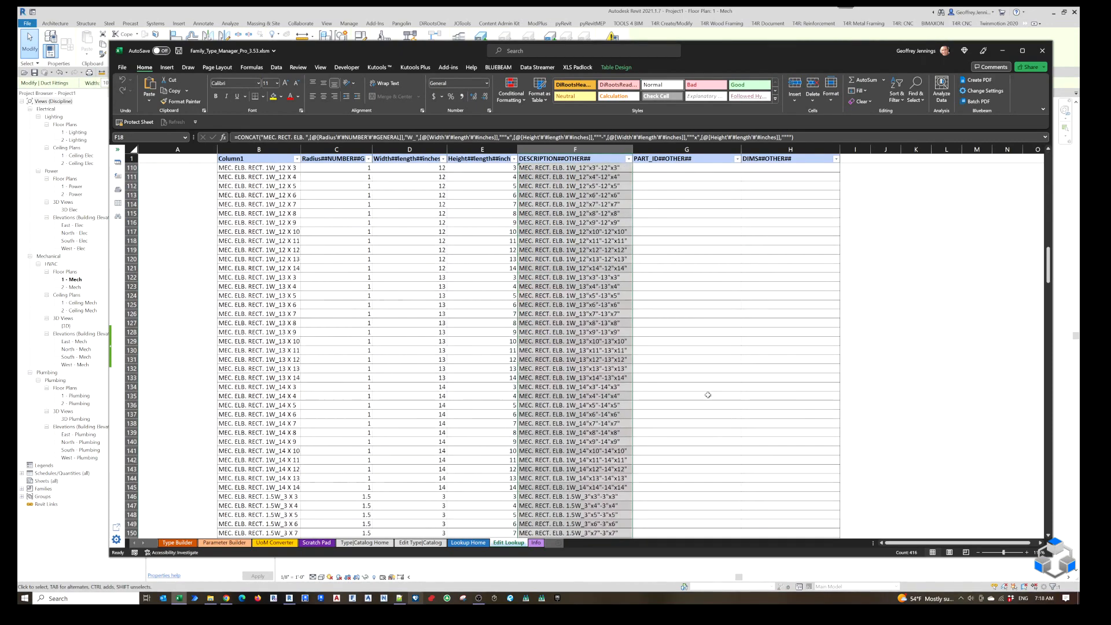
Review the remaining filled descriptions, and copy the M.ELB.REC.1 prefix of the sample part ID in Scratch Pad cell H12.
scroll(552, 435, "down", 20)
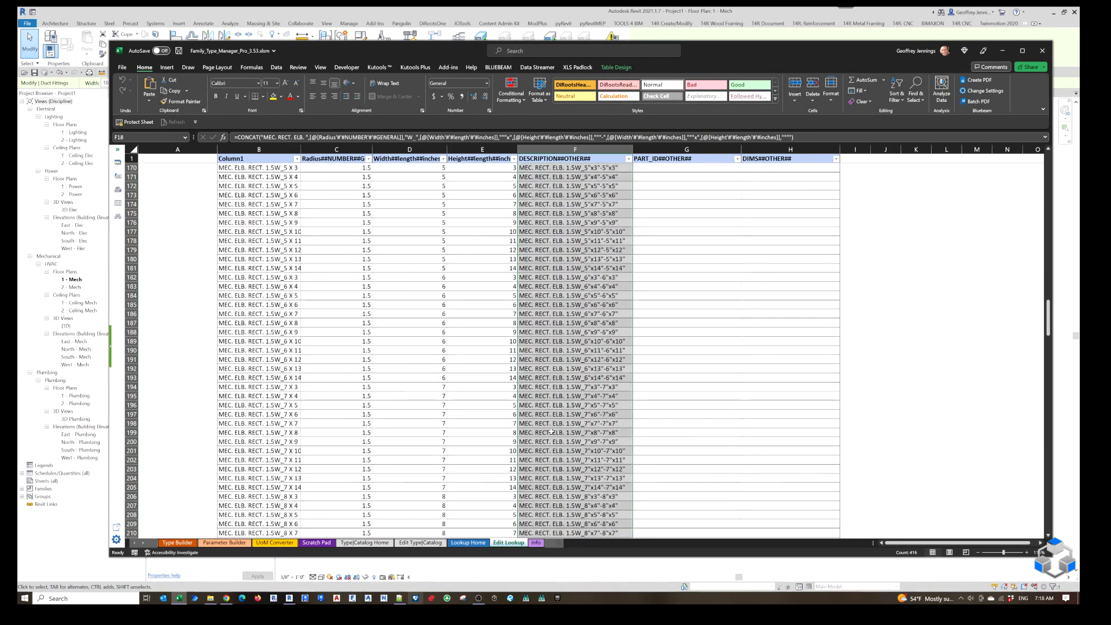
scroll(552, 431, "down", 20)
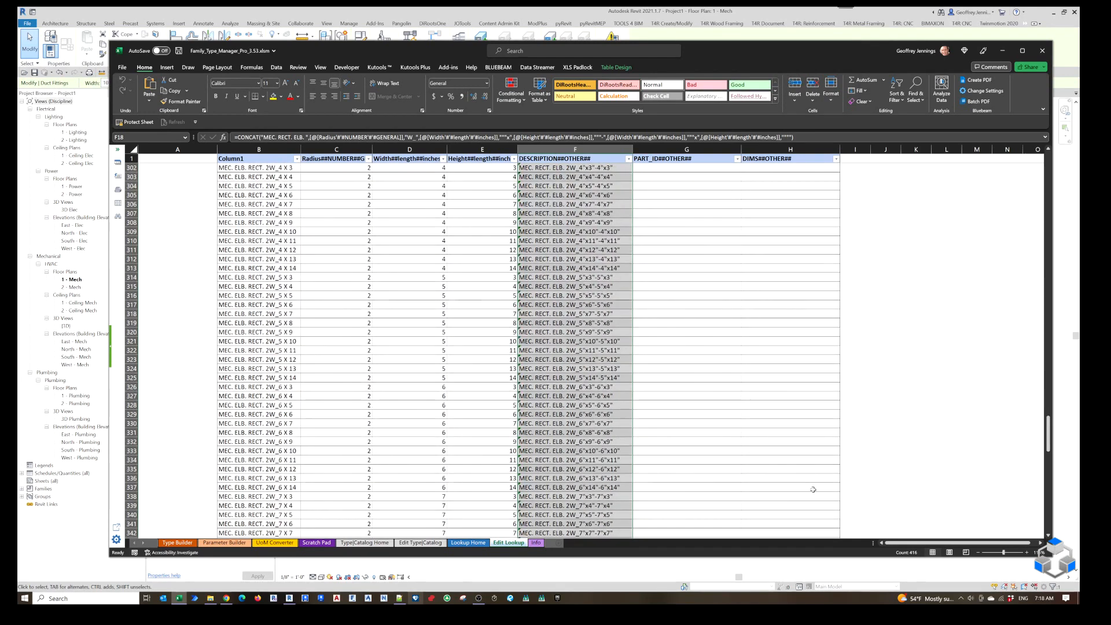
left_click_drag(1048, 440, 1032, 168)
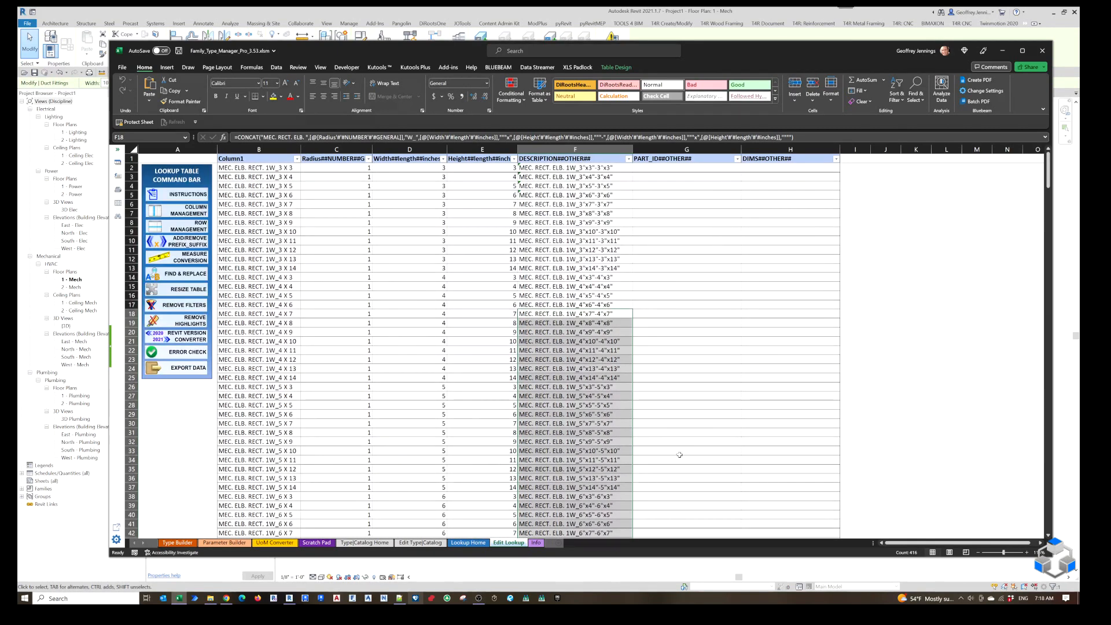
left_click(317, 543)
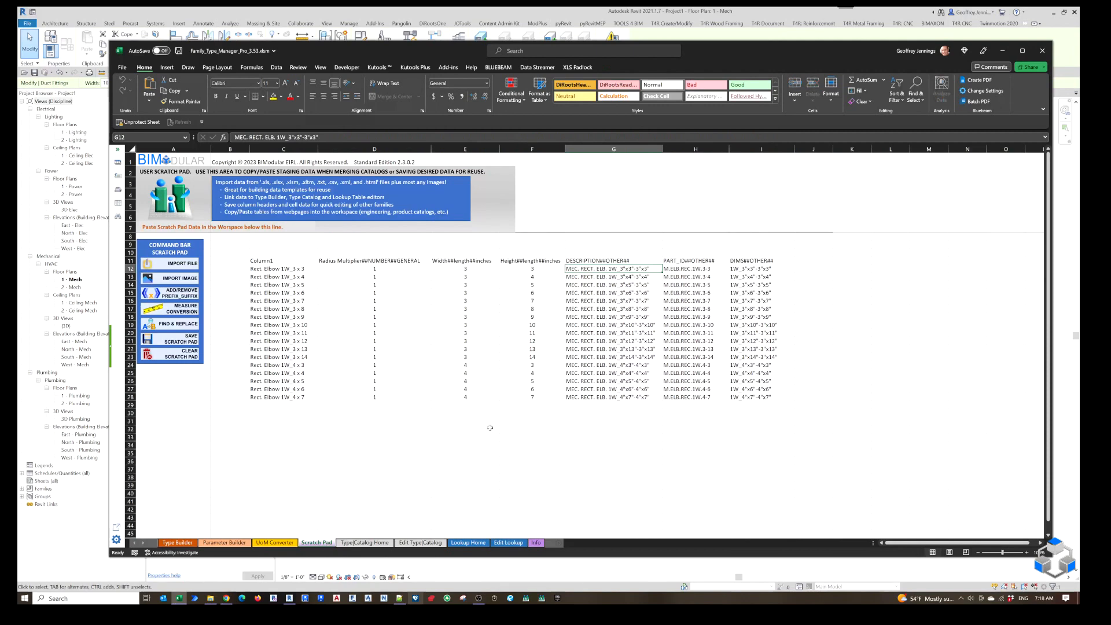
left_click(702, 267)
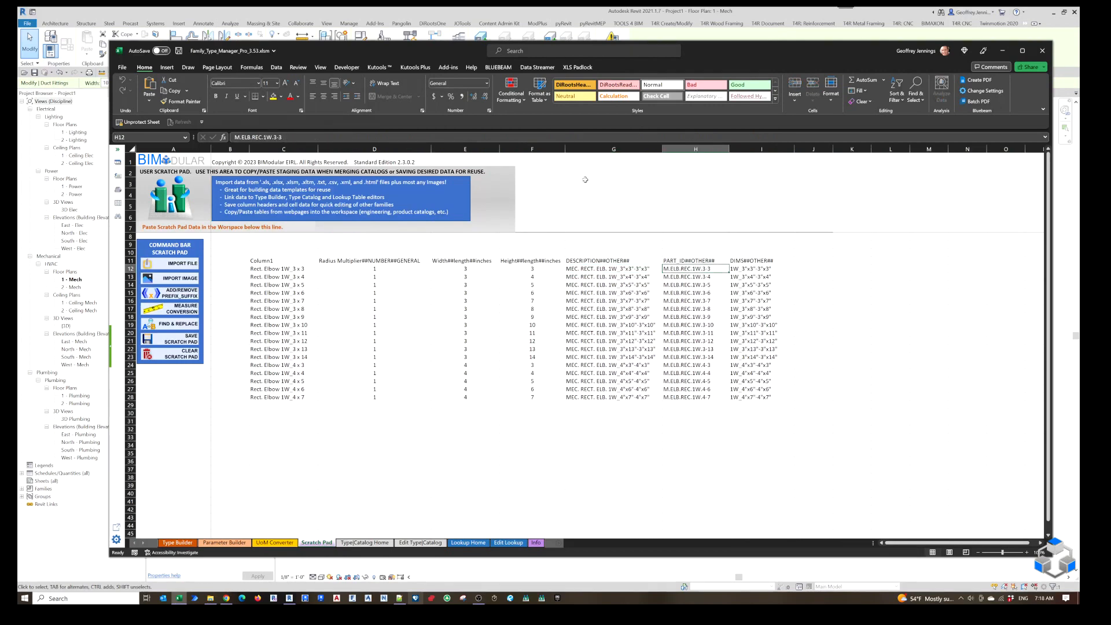
left_click_drag(265, 137, 234, 137)
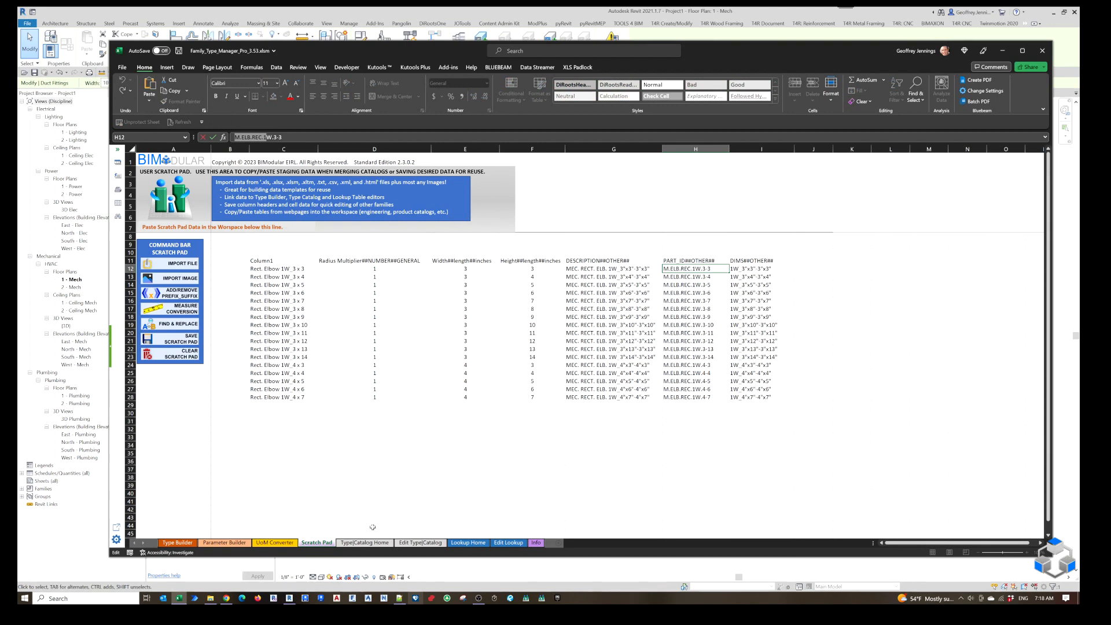
left_click(508, 543)
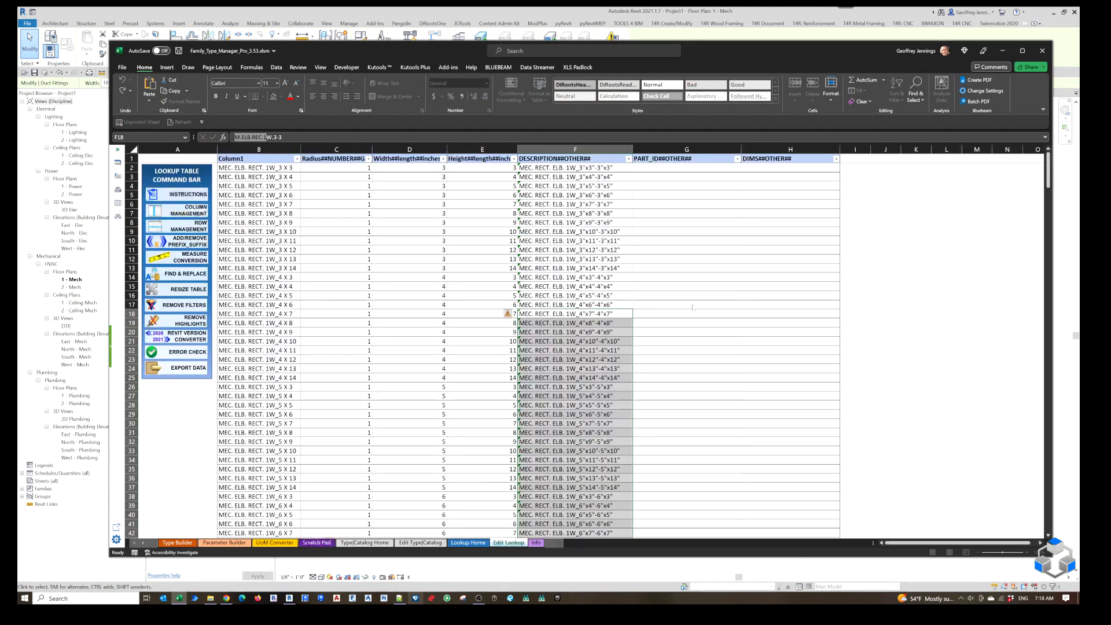
Start a CONCAT formula in PART_ID cell G2 of the lookup table with the quoted text "M.ELB.REC." as its first argument.
left_click(682, 167)
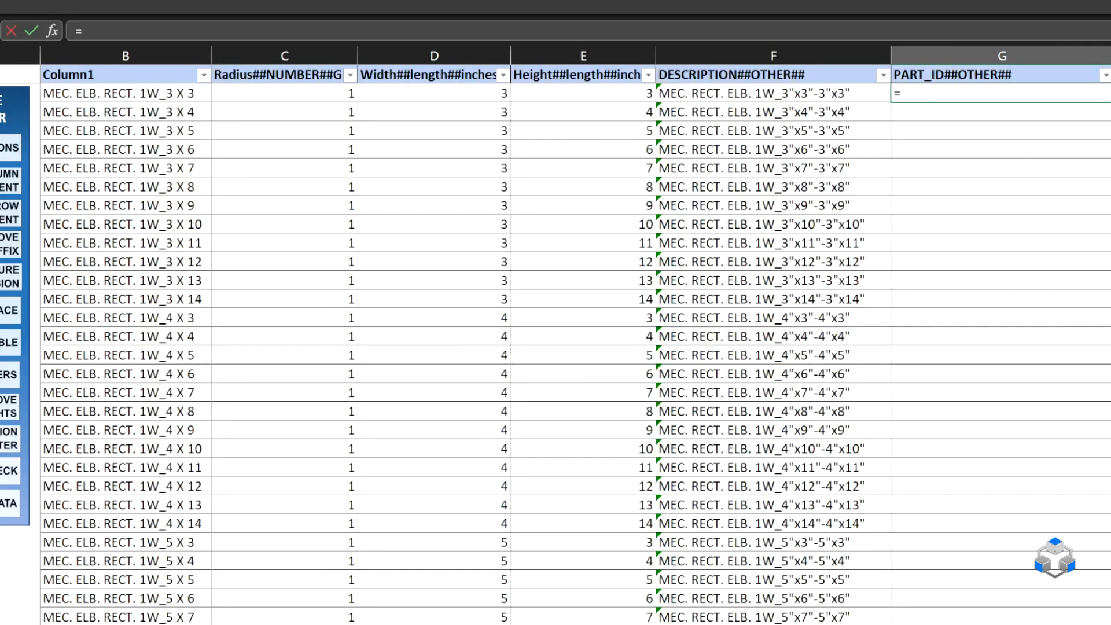
type("=CONCAT(M.ELB.REC.1")
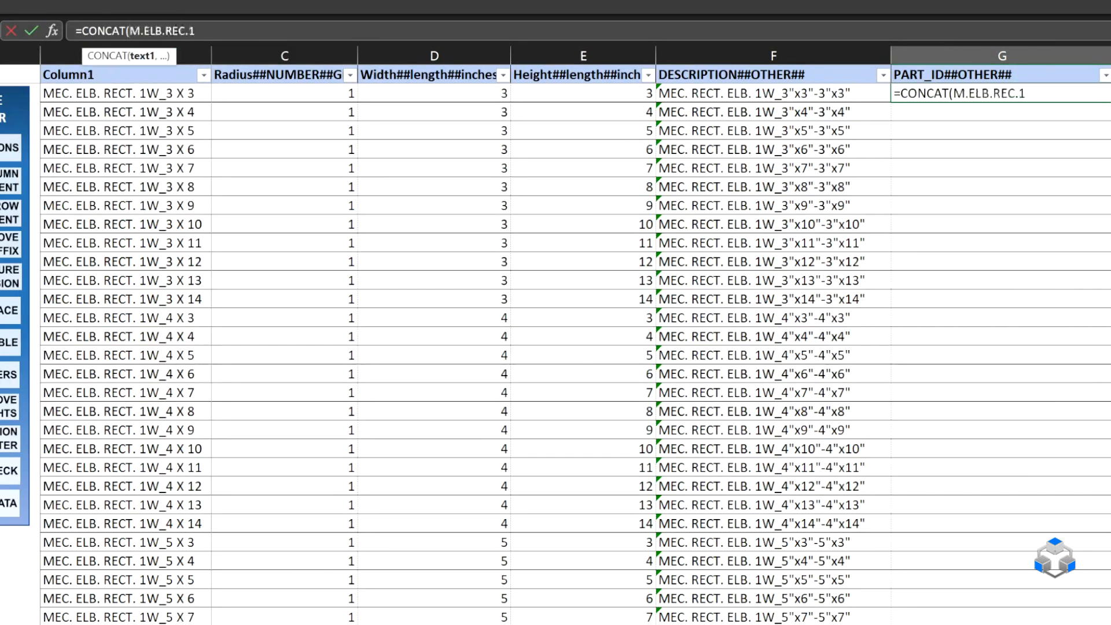
key("BackSpace")
type("\"")
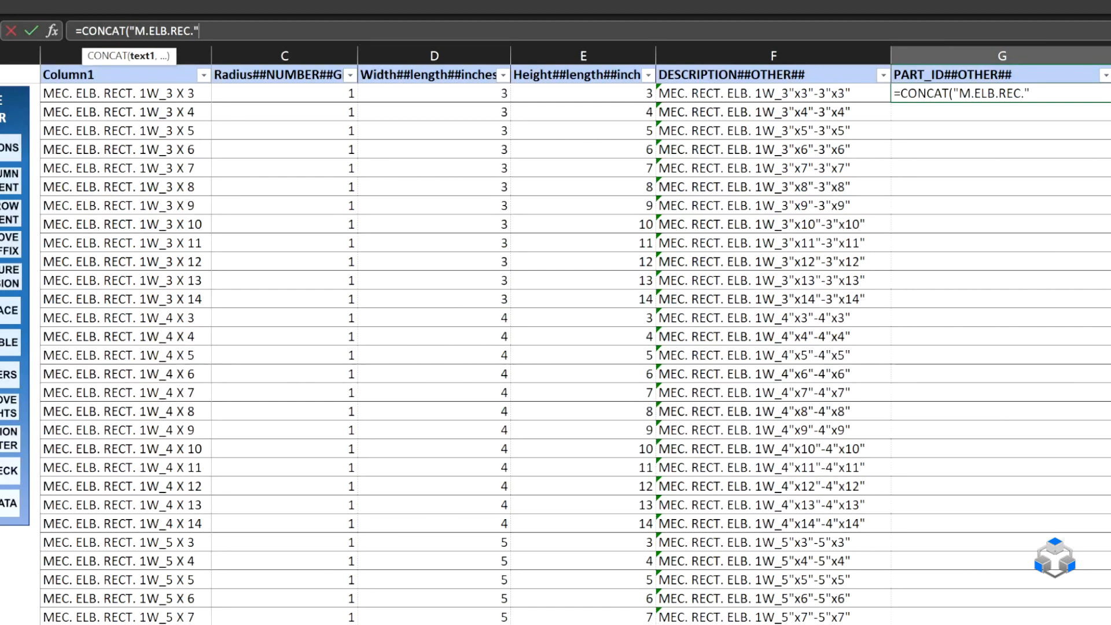
type(",")
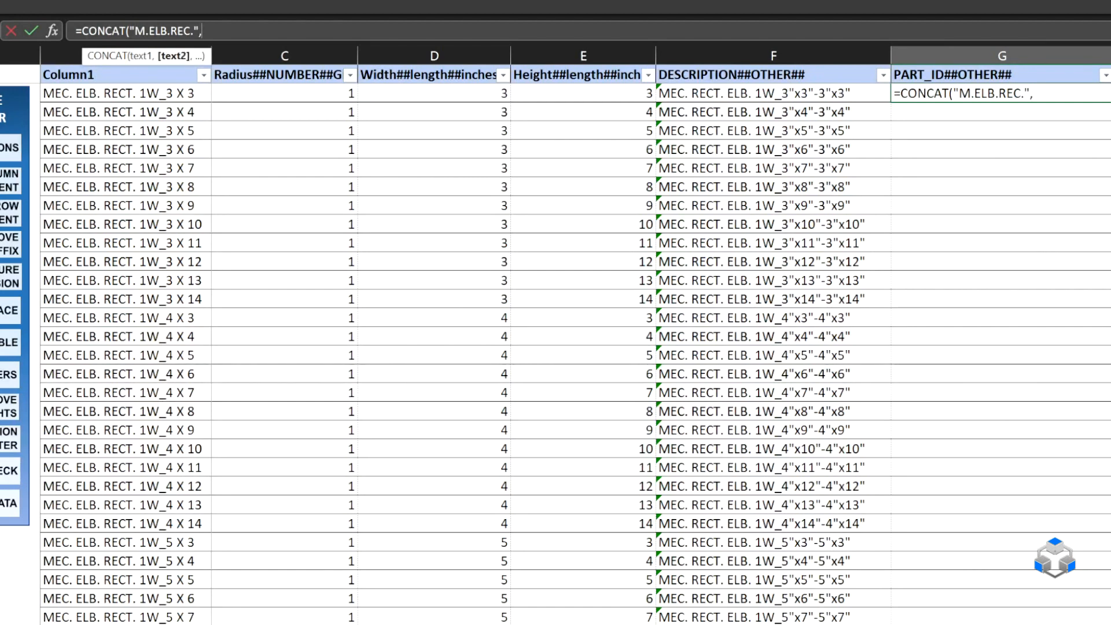
Add the row's Radius reference and the quoted text "W." as the following arguments of the G2 formula.
left_click(312, 94)
type(".")
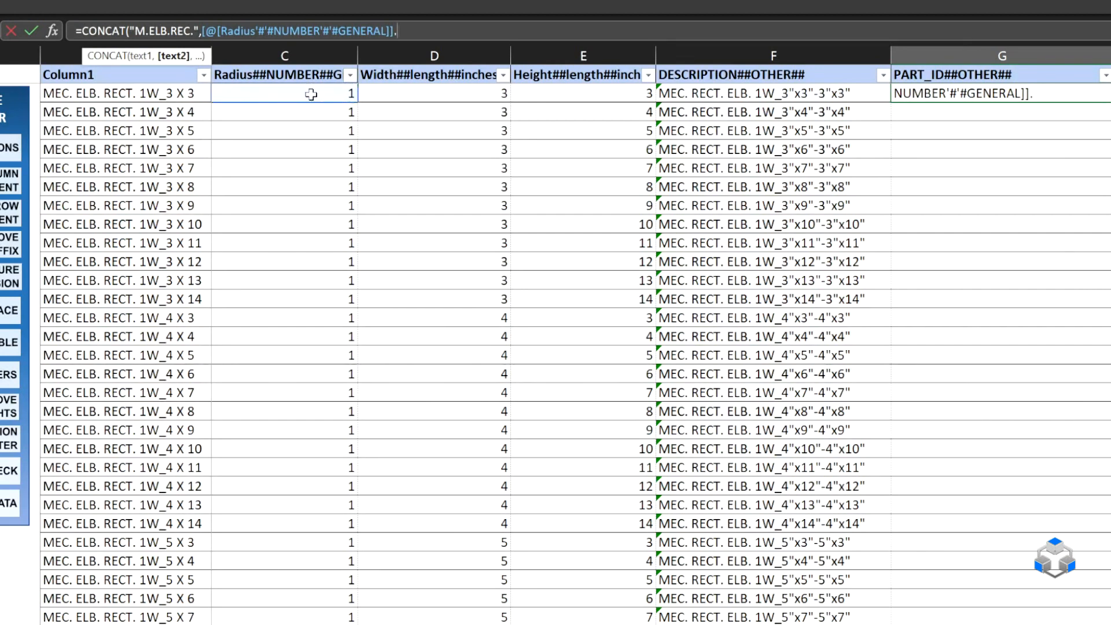
type(", ")
type("w")
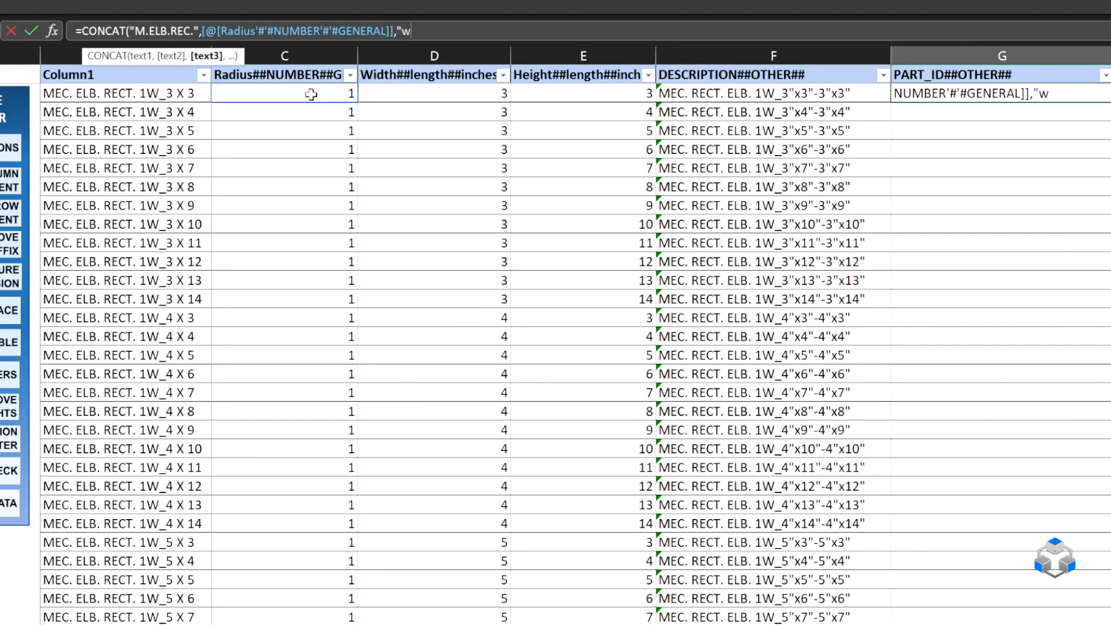
key("BackSpace")
type("W\",")
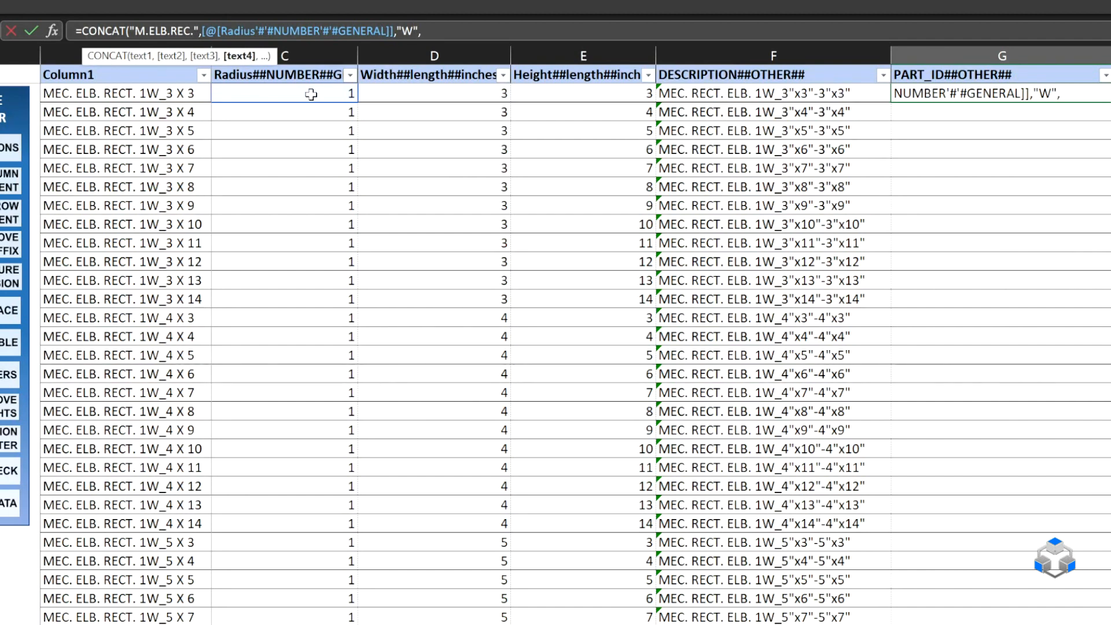
left_click(414, 31)
type(".")
left_click(425, 31)
Complete the G2 formula with the Width reference, a quoted hyphen, the Height reference and the closing parenthesis.
left_click(469, 94)
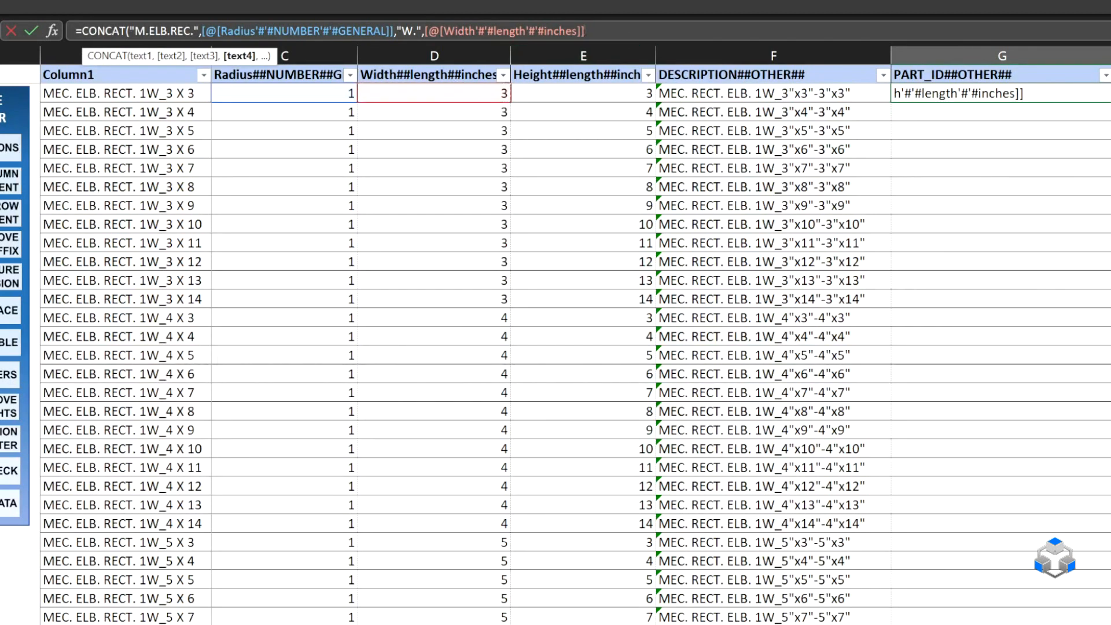
type(",\"-")
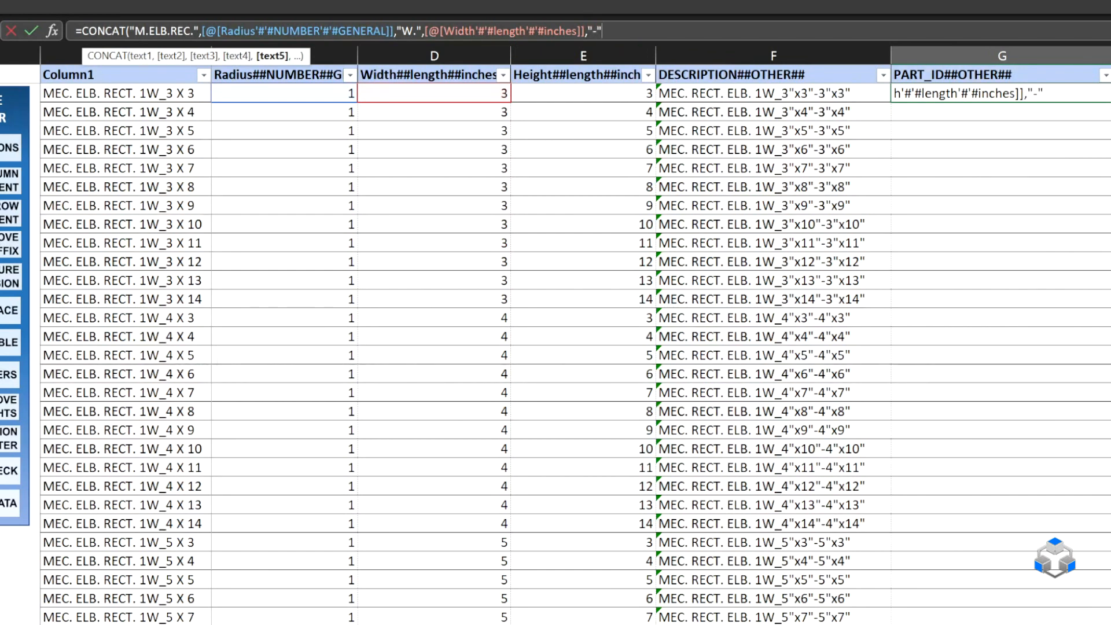
type("\",")
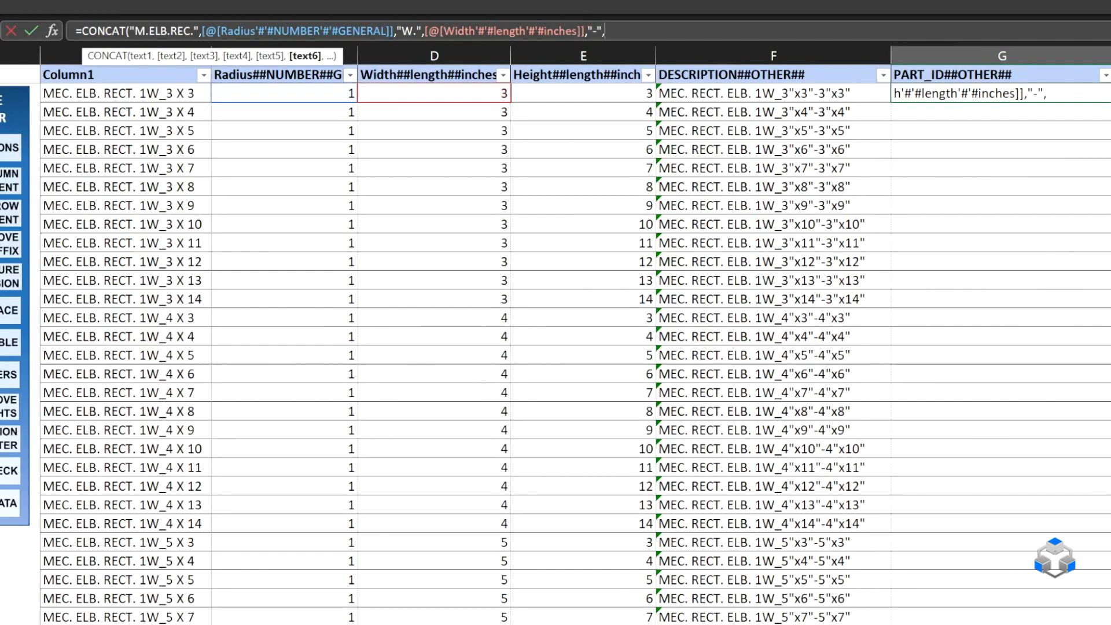
left_click(595, 98)
type(")")
key("Return")
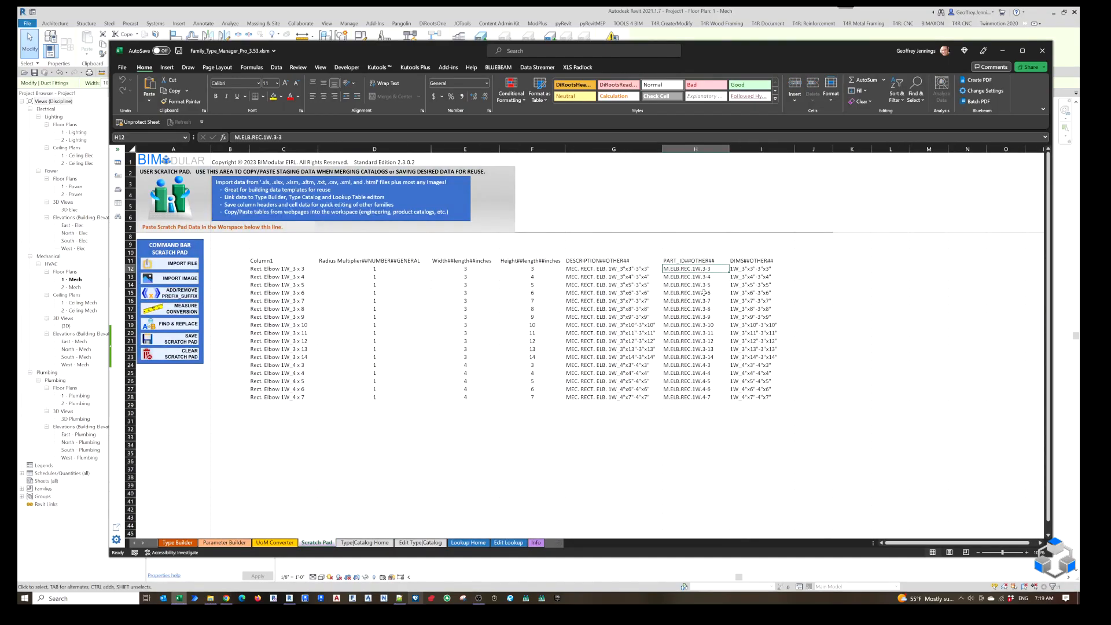
Fill the part ID formula from G2 down the whole PART_ID column and check the filled rows.
left_click(508, 543)
left_click(724, 167)
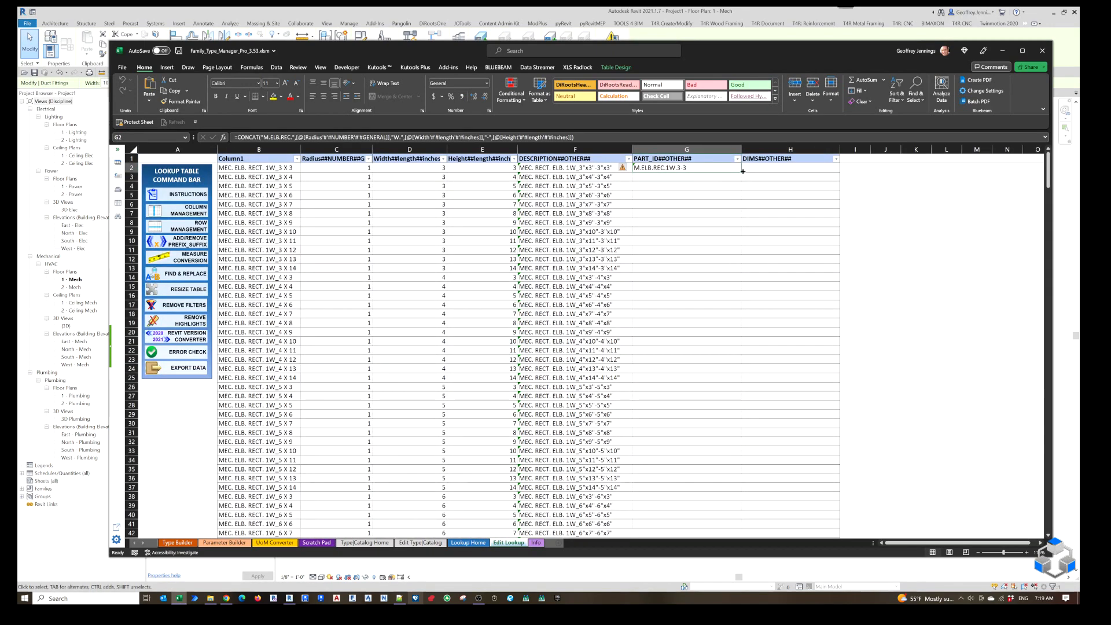
double_click(741, 172)
scroll(730, 225, "down", 20)
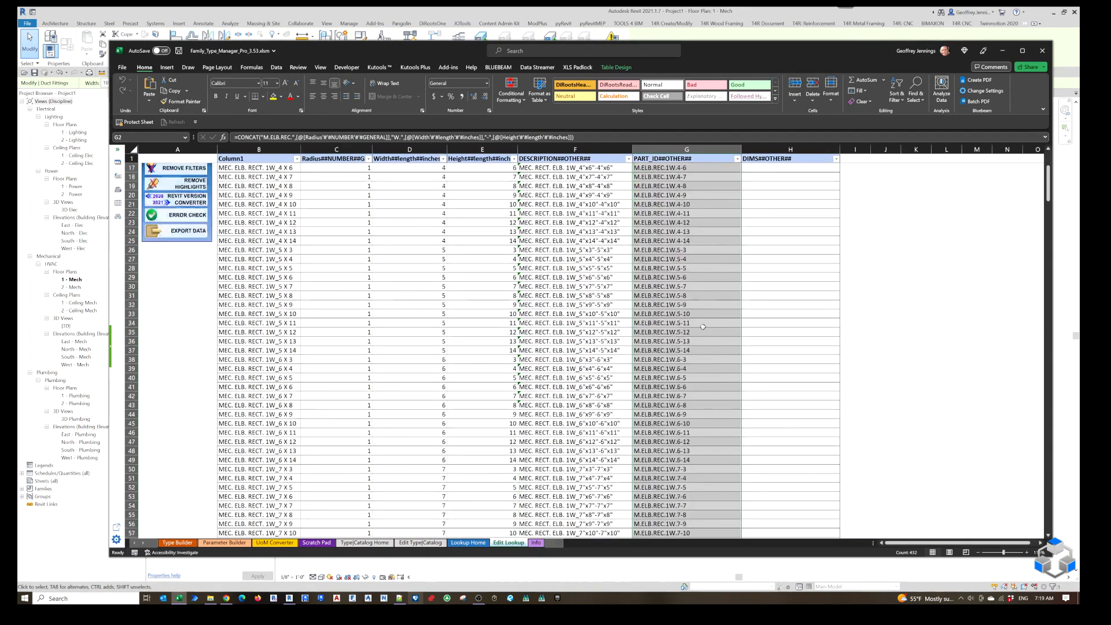
scroll(710, 356, "down", 20)
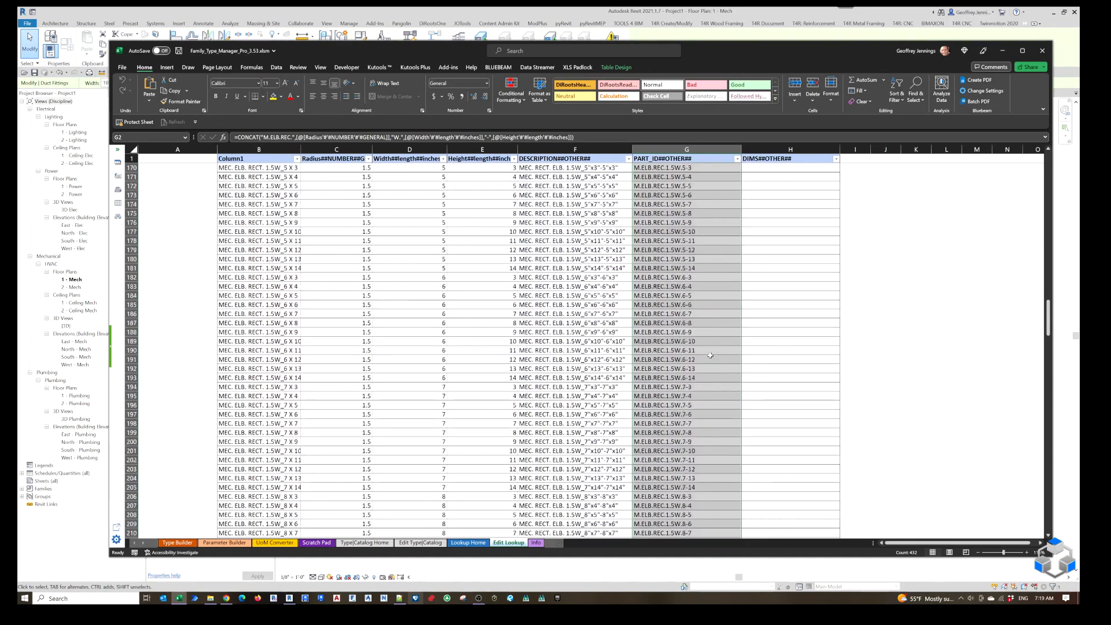
scroll(710, 355, "down", 13)
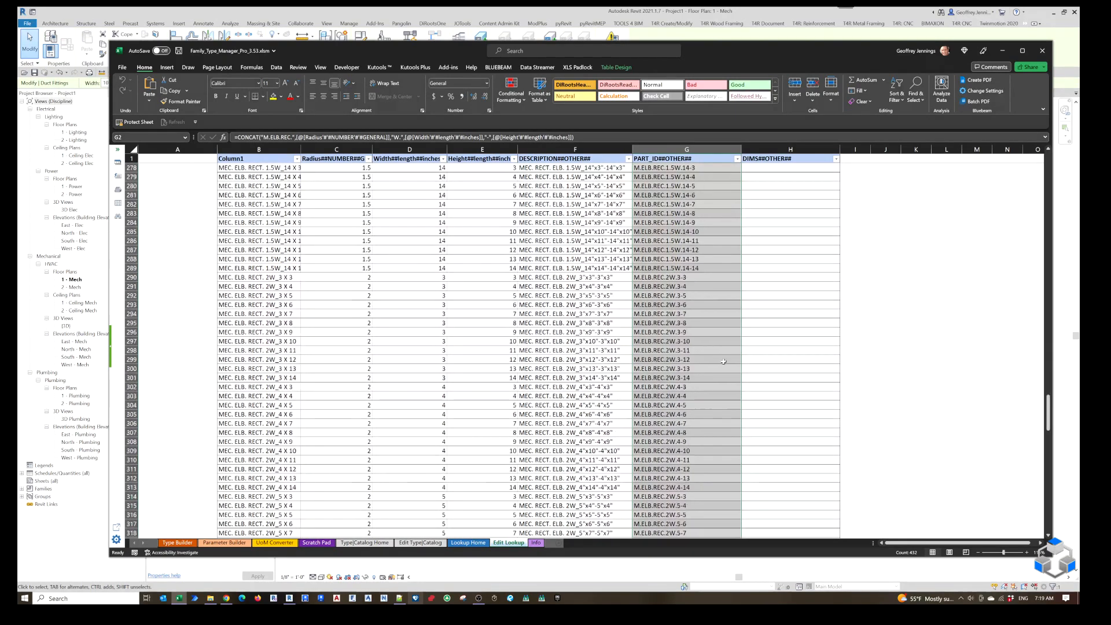
left_click_drag(1051, 422, 1051, 174)
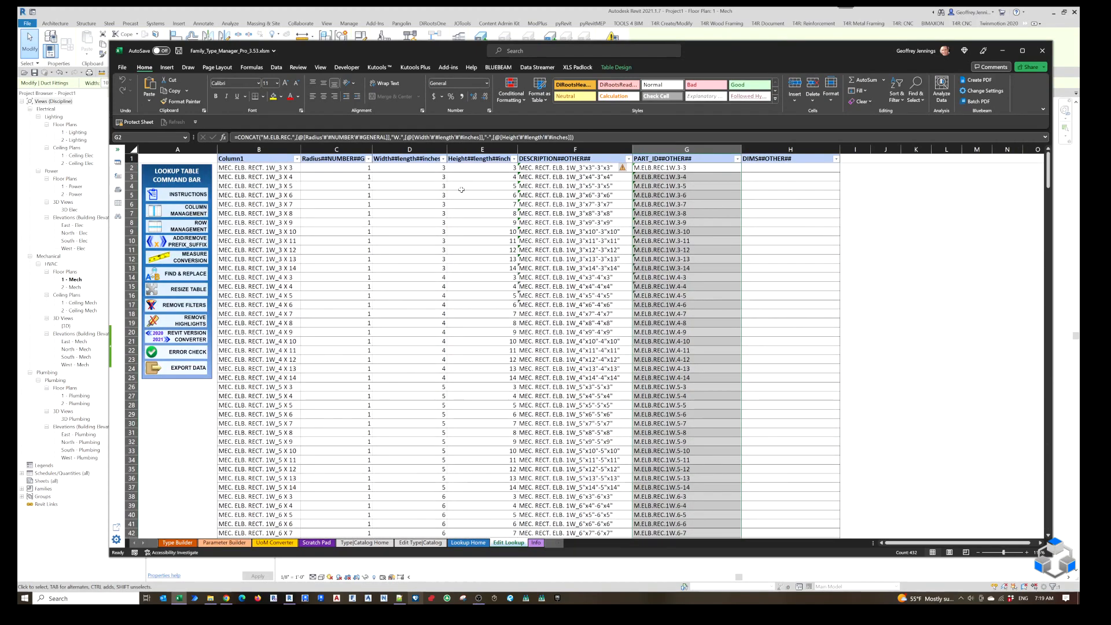
Consult the sample DIMS value in Scratch Pad cell I12, and copy the full description formula from F2 into DIMS cell H2 of Edit Lookup.
left_click(323, 543)
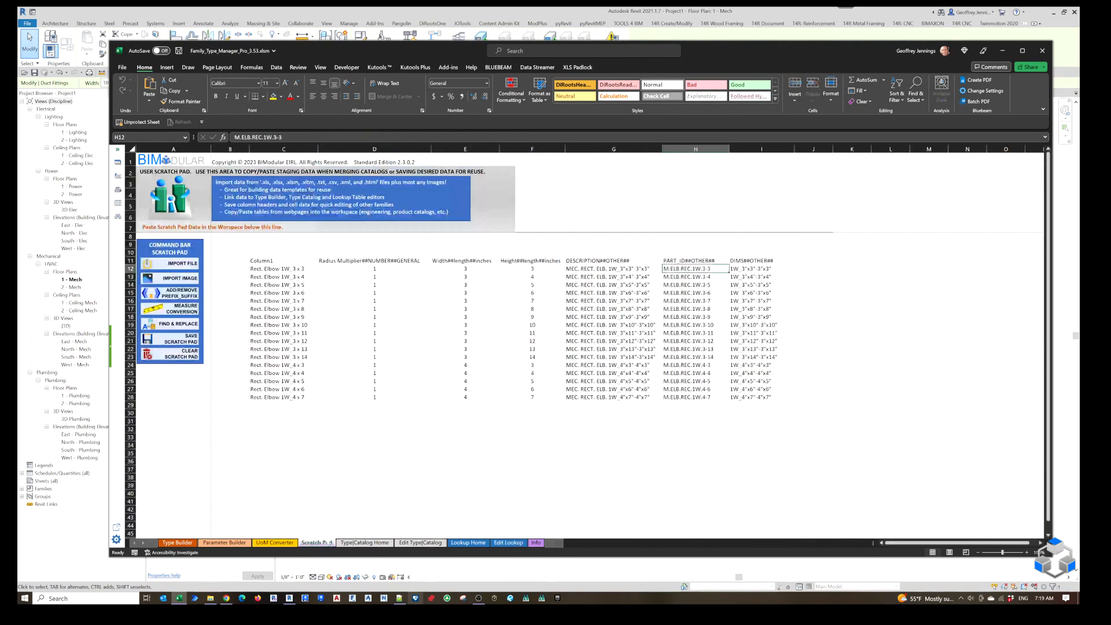
left_click(763, 269)
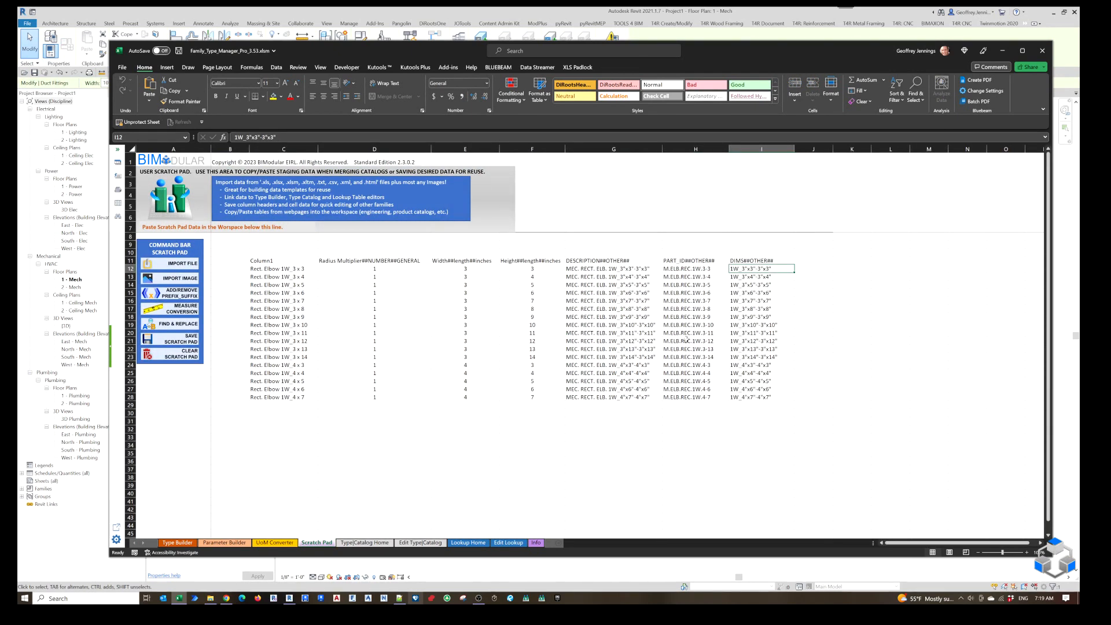
left_click(513, 544)
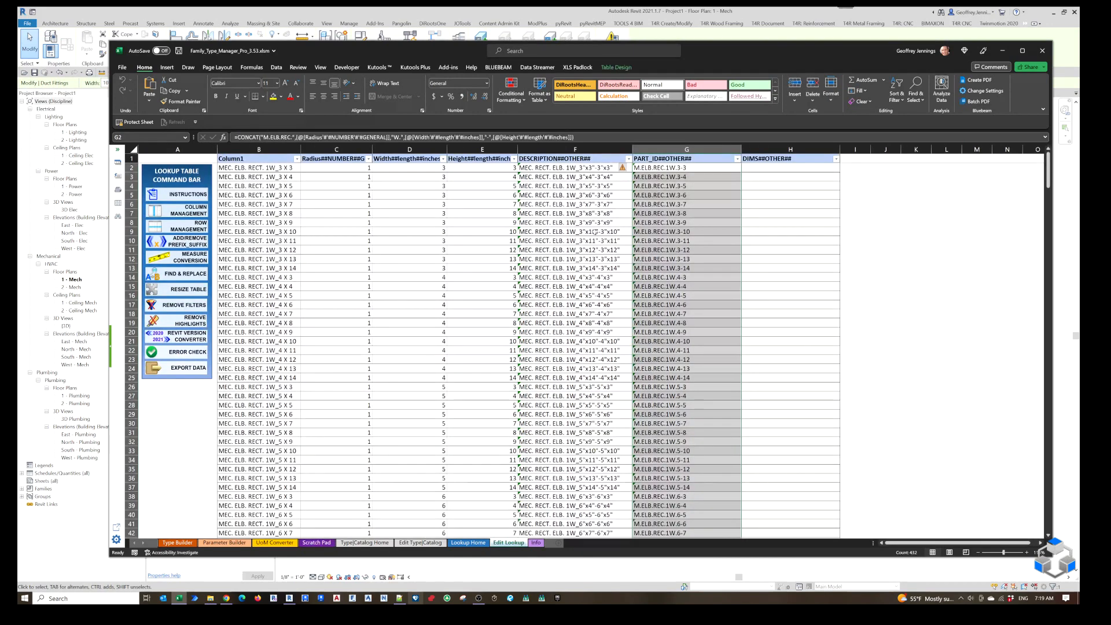
left_click_drag(794, 137, 309, 138)
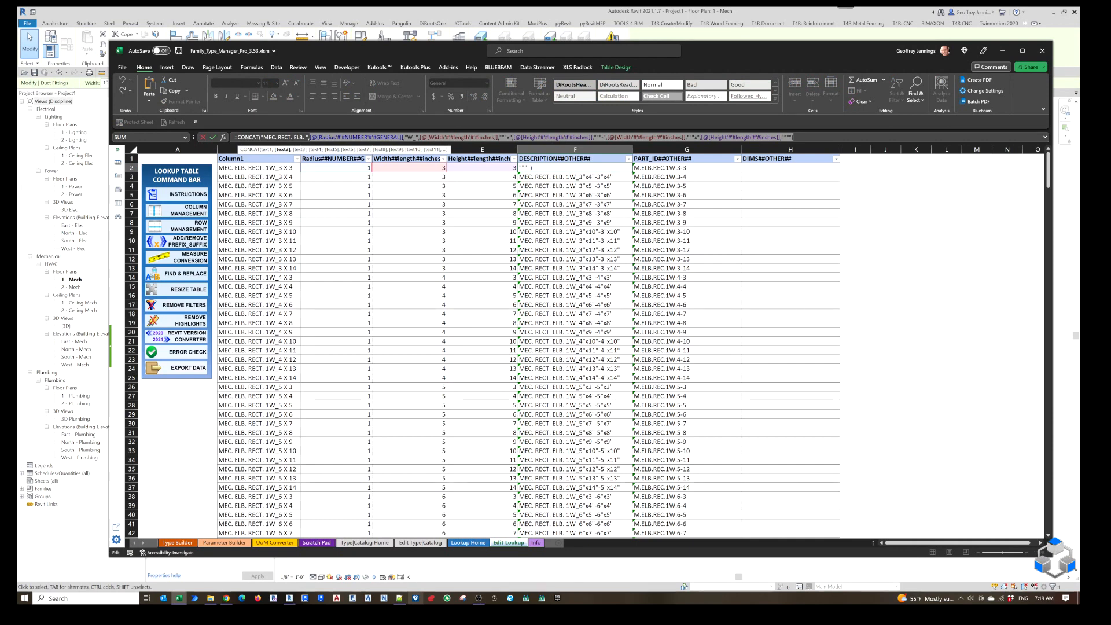
left_click_drag(795, 138, 234, 138)
key("ctrl+c")
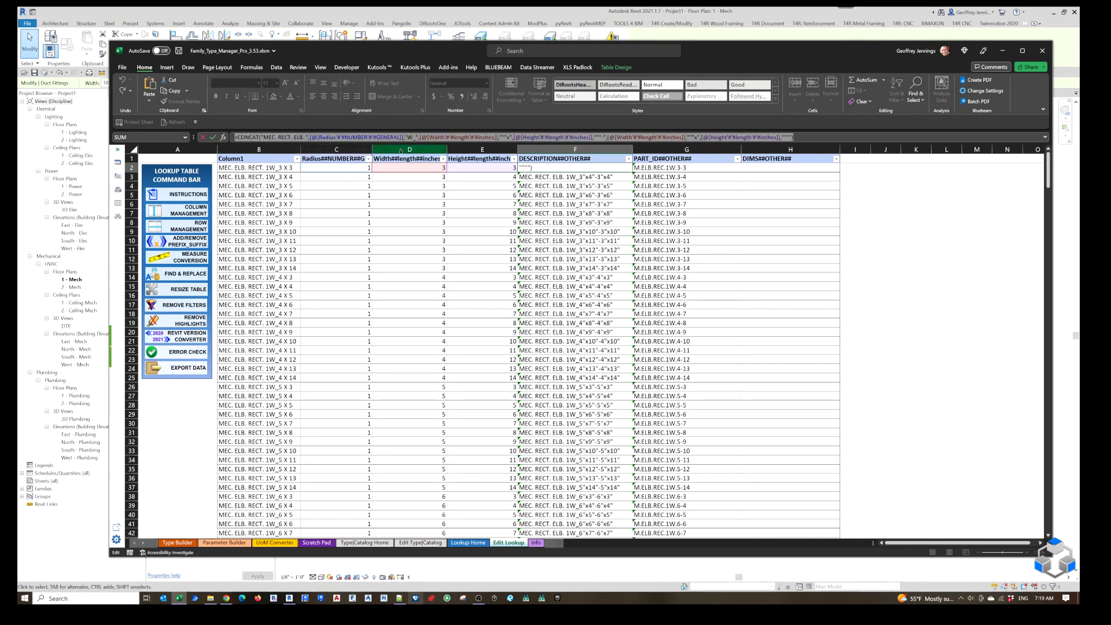
key("Escape")
left_click(790, 167)
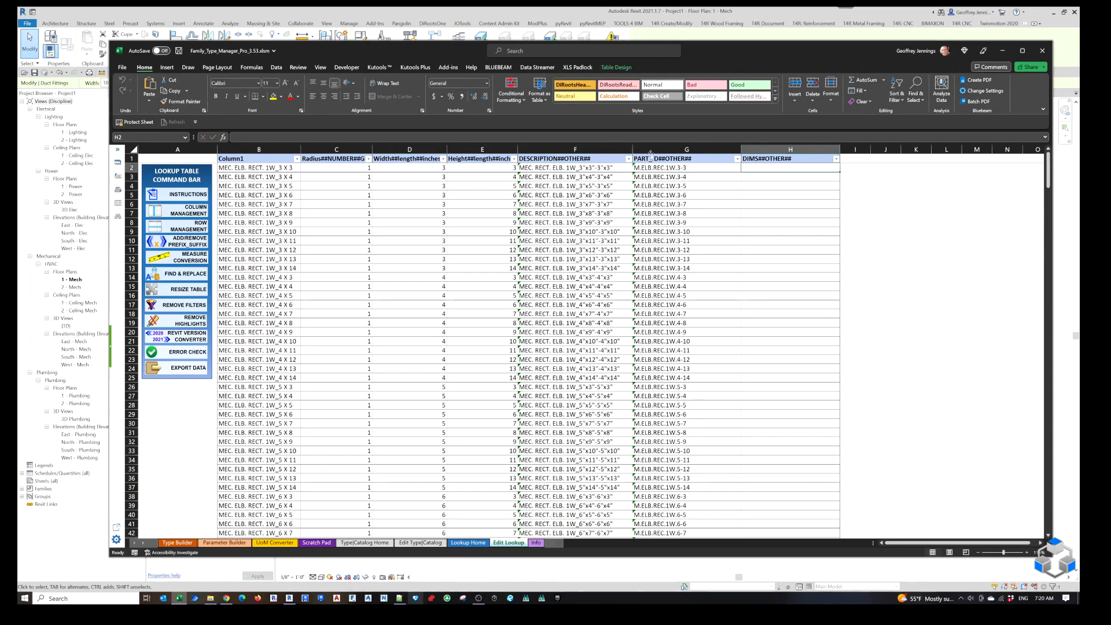
key("F2")
key("ctrl+v")
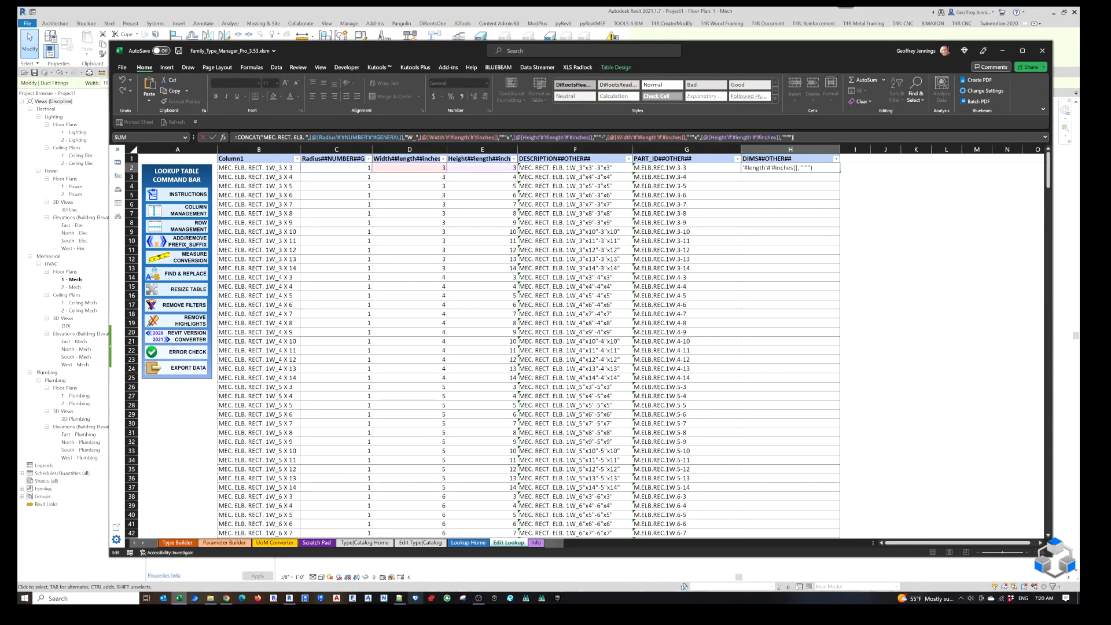
Remove the "MEC. RECT. ELB. " text argument from the H2 formula and fill the formula down the whole DIMS column.
left_click_drag(305, 138, 263, 137)
key("BackSpace")
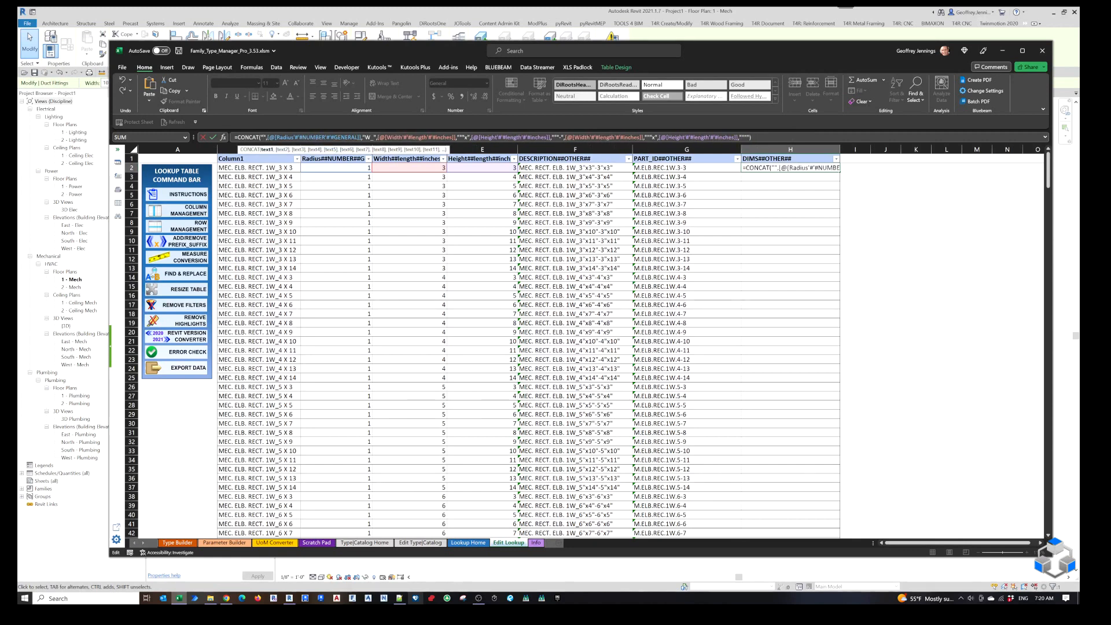
key("BackSpace")
key("Delete")
key("Delete")
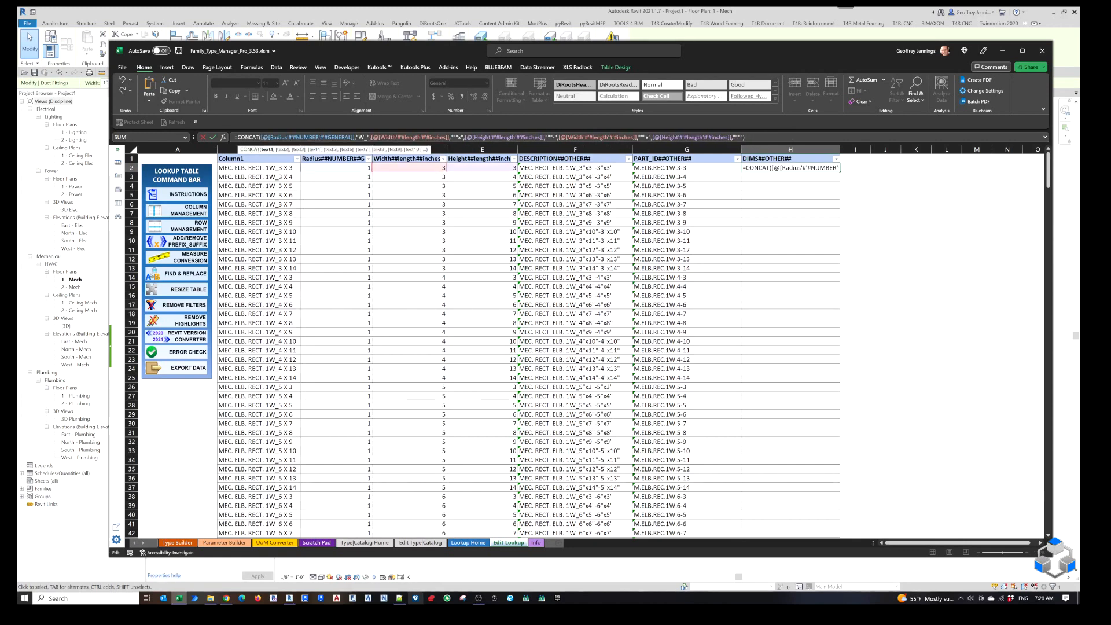
key("Return")
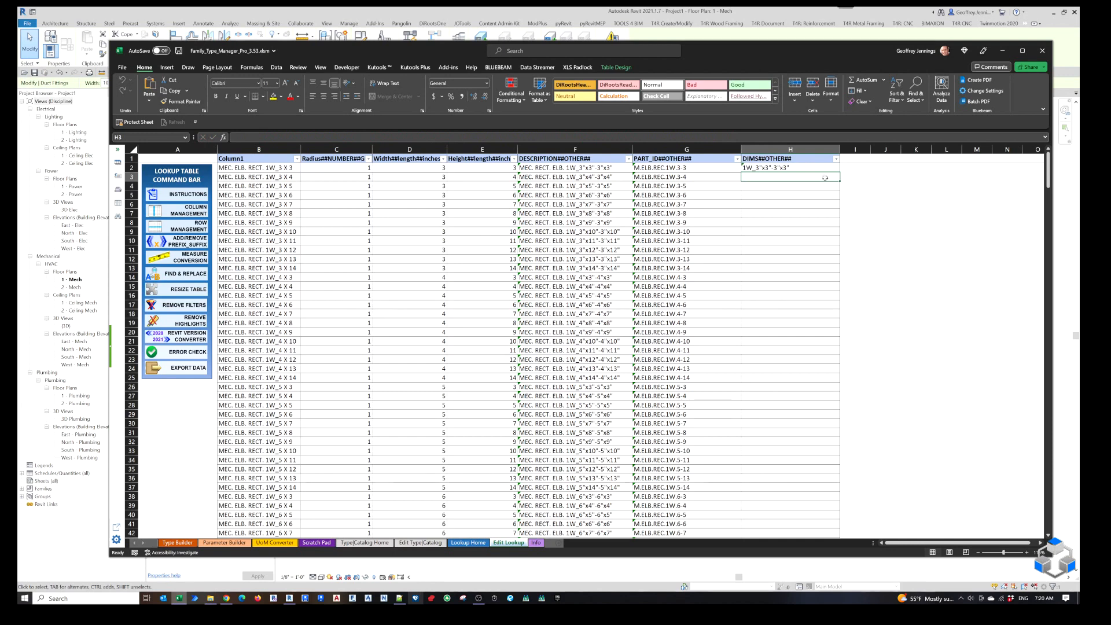
left_click(824, 168)
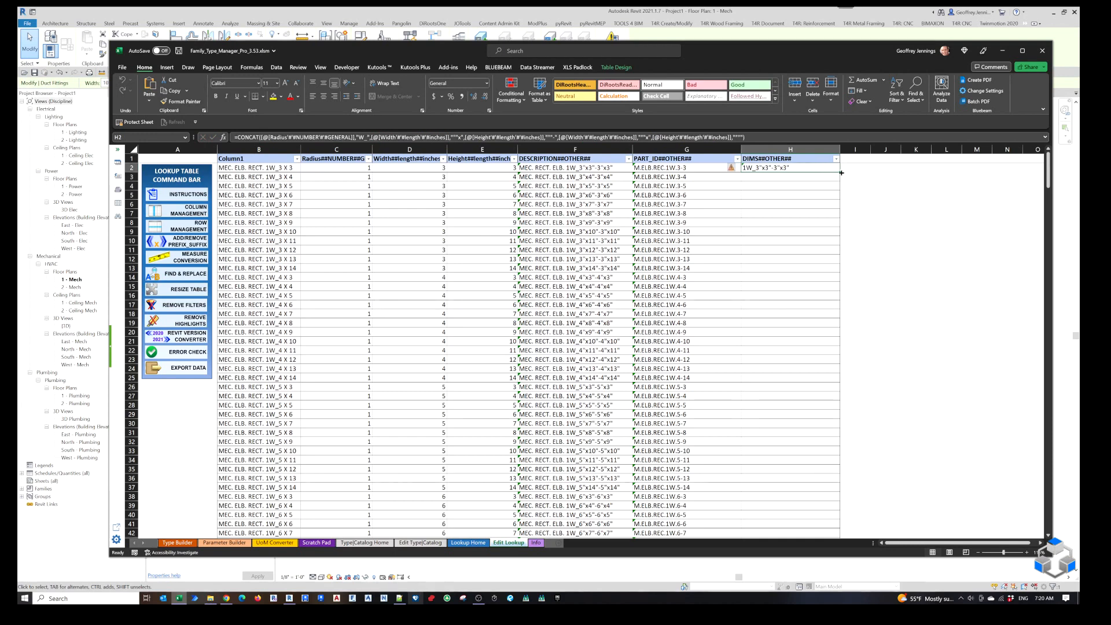
double_click(842, 173)
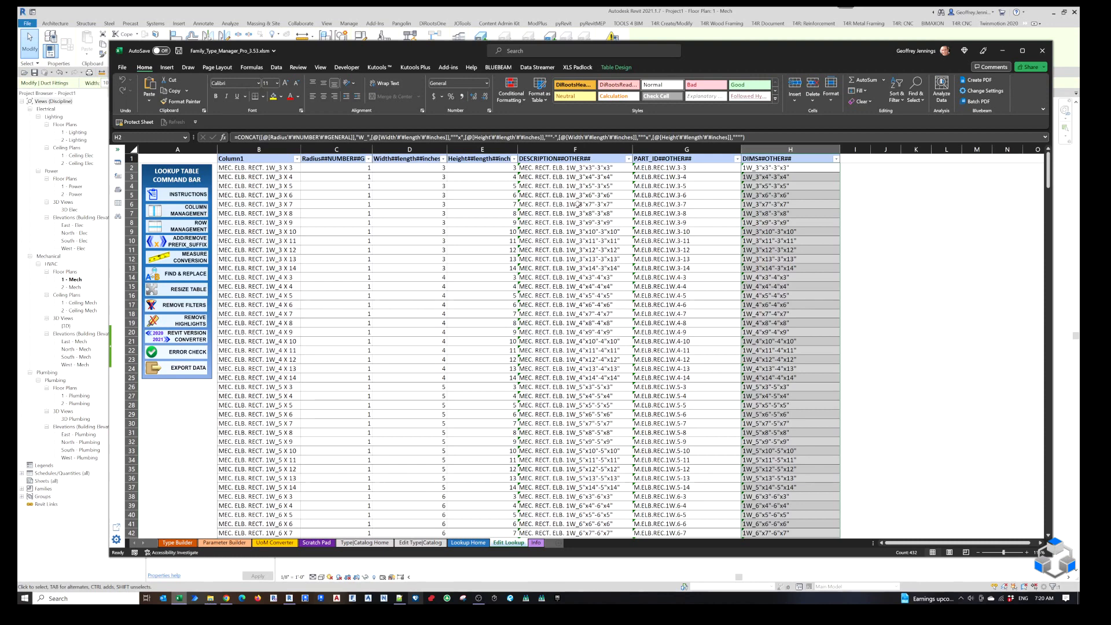
Go to the lookup table export page and enable the option for a new lookup file.
left_click(185, 369)
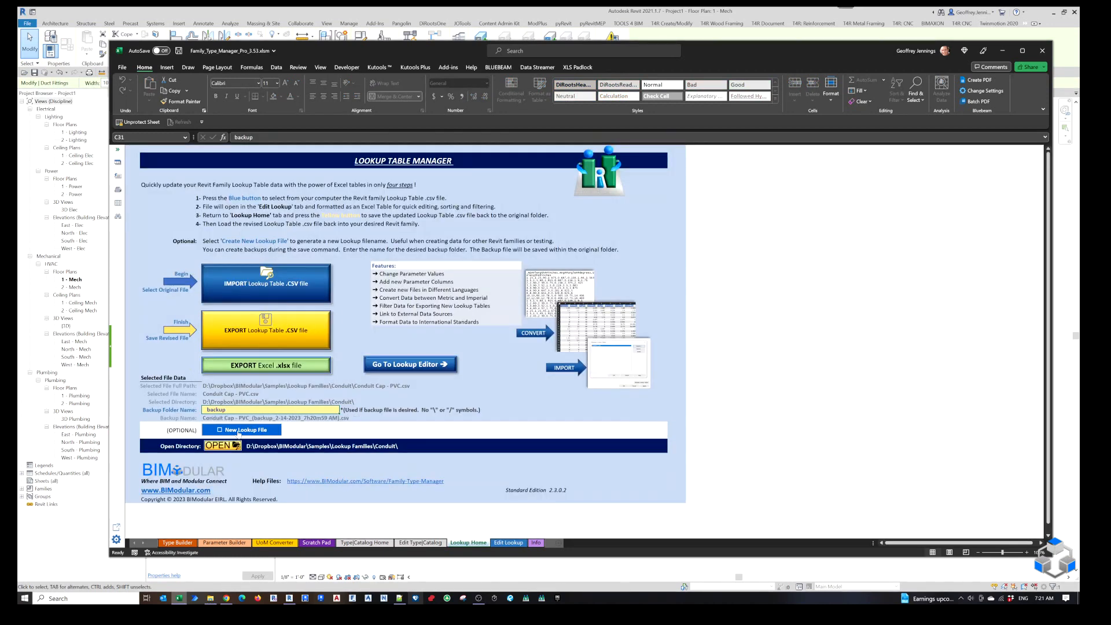
left_click(239, 432)
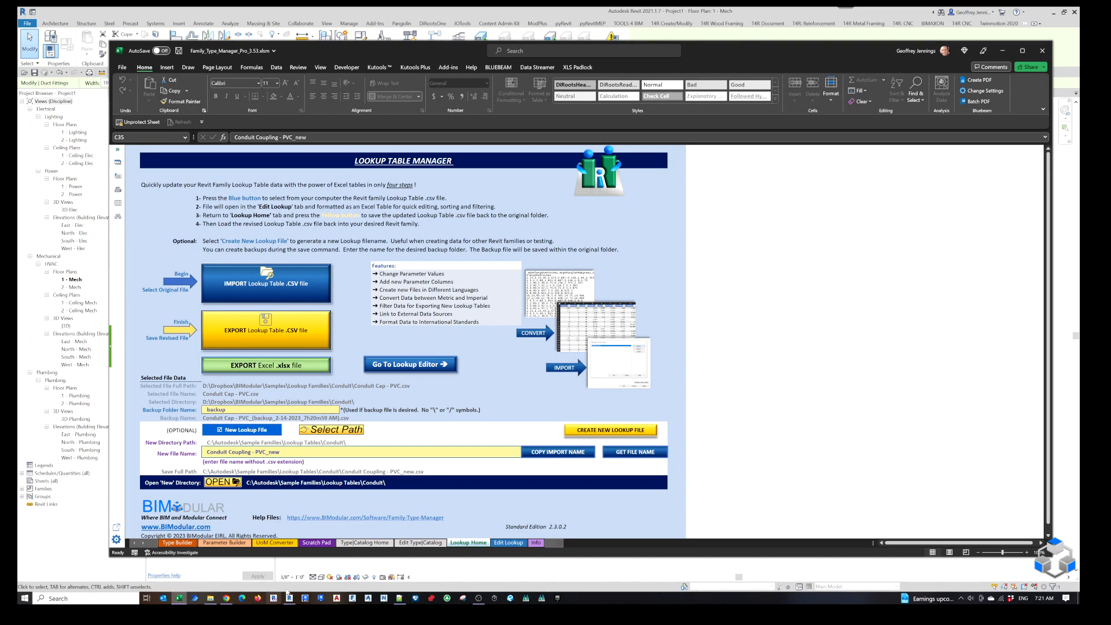
Check the elbow family's name in its Revit view, and set the new lookup file name in Excel to "Rectangular Elbow - Radius".
left_click_drag(702, 43, 671, 140)
left_click(417, 95)
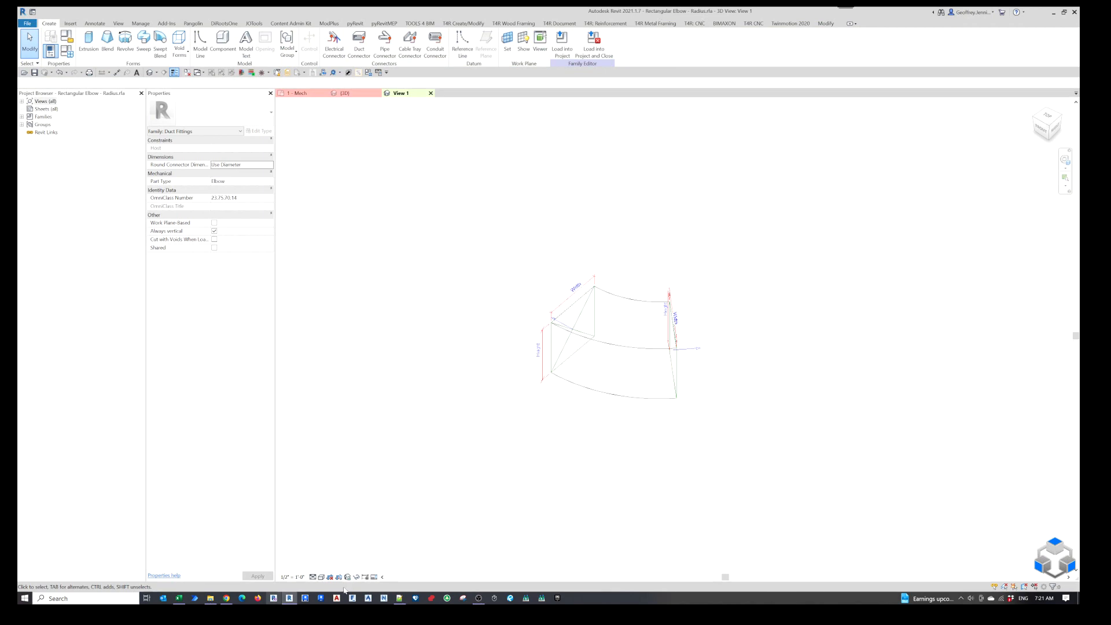
left_click(178, 599)
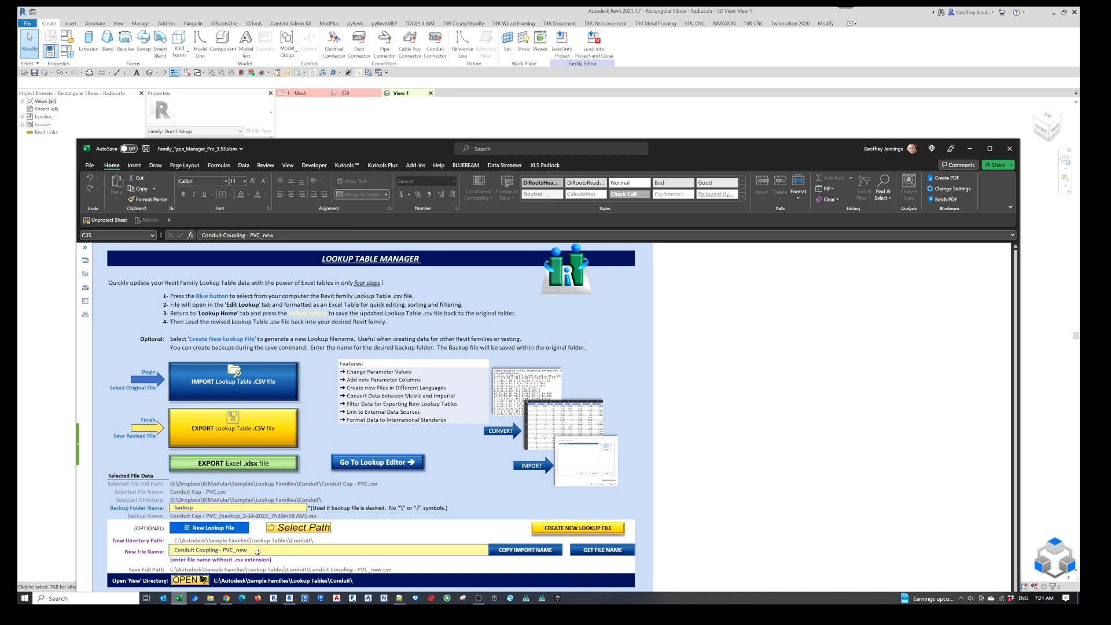
type("rECT")
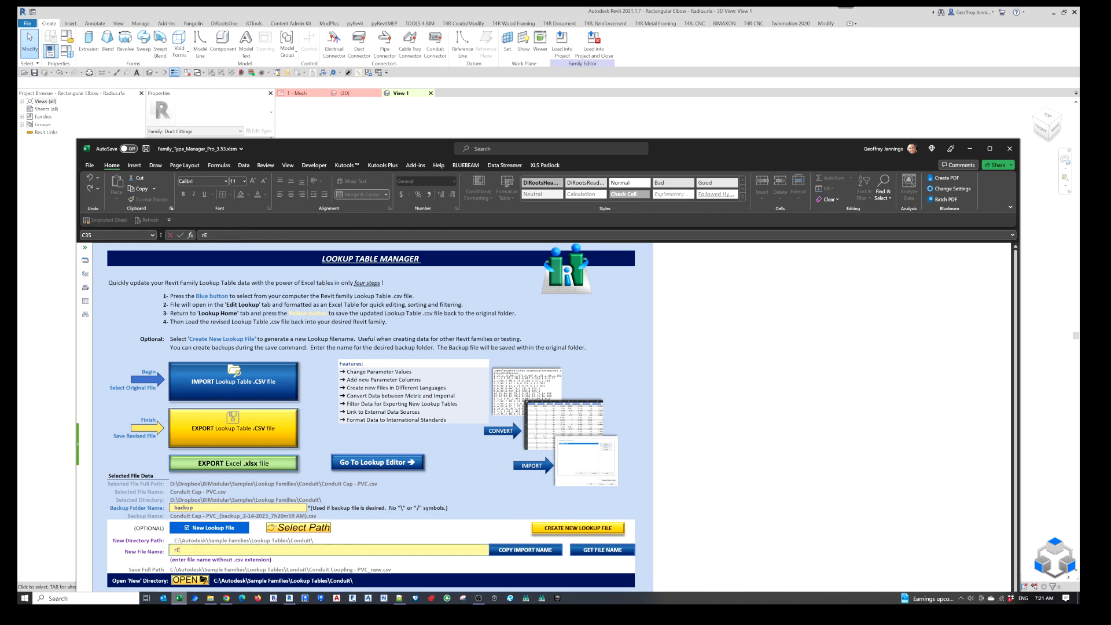
type("angular")
type(" Elbow")
type(" - Radius")
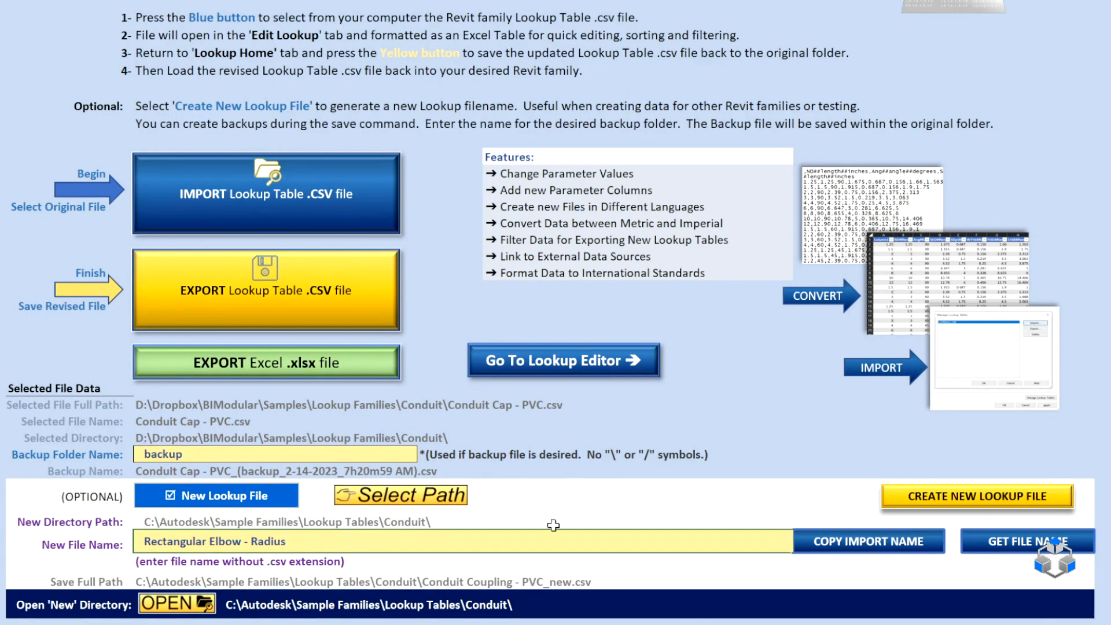
key("Return")
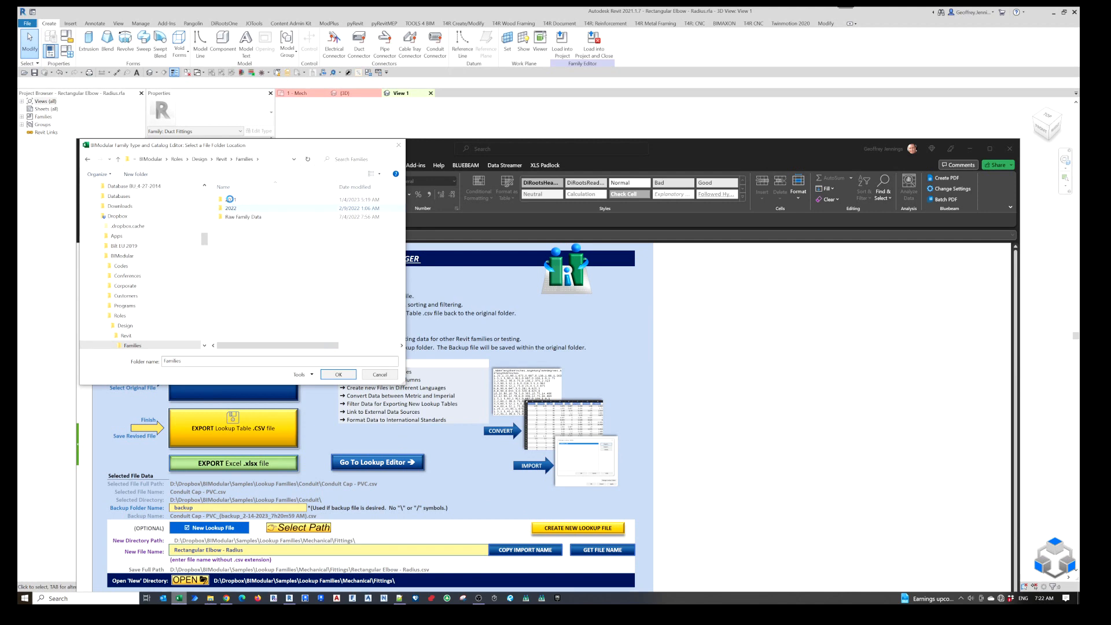
Set the new lookup file's directory to the Mechanical Fittings folder under Families\2021\Imperial.
double_click(232, 200)
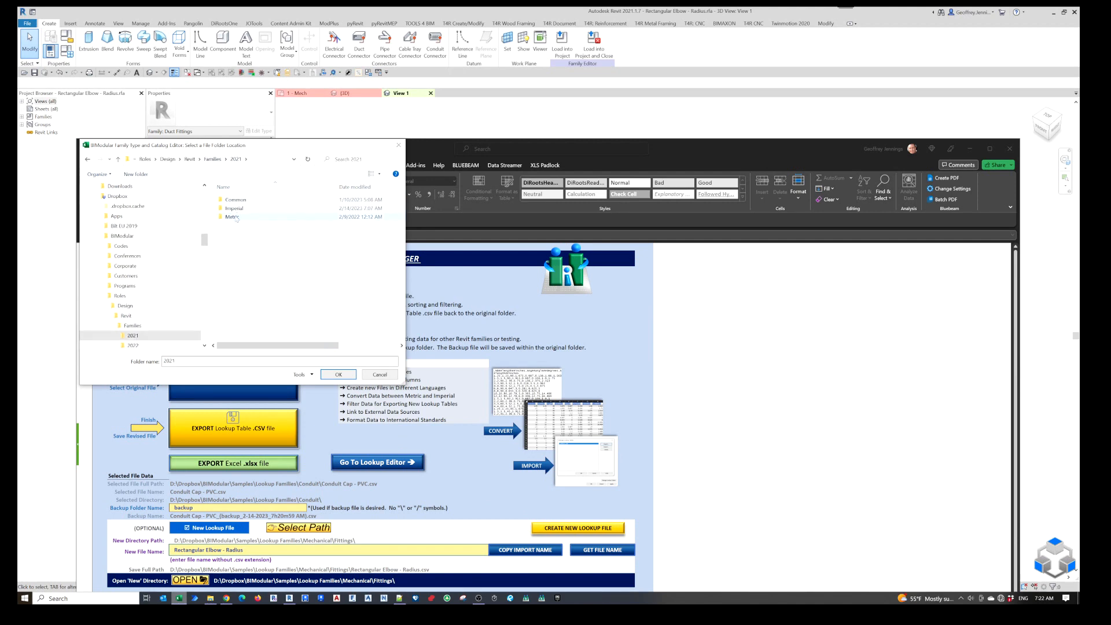
double_click(235, 208)
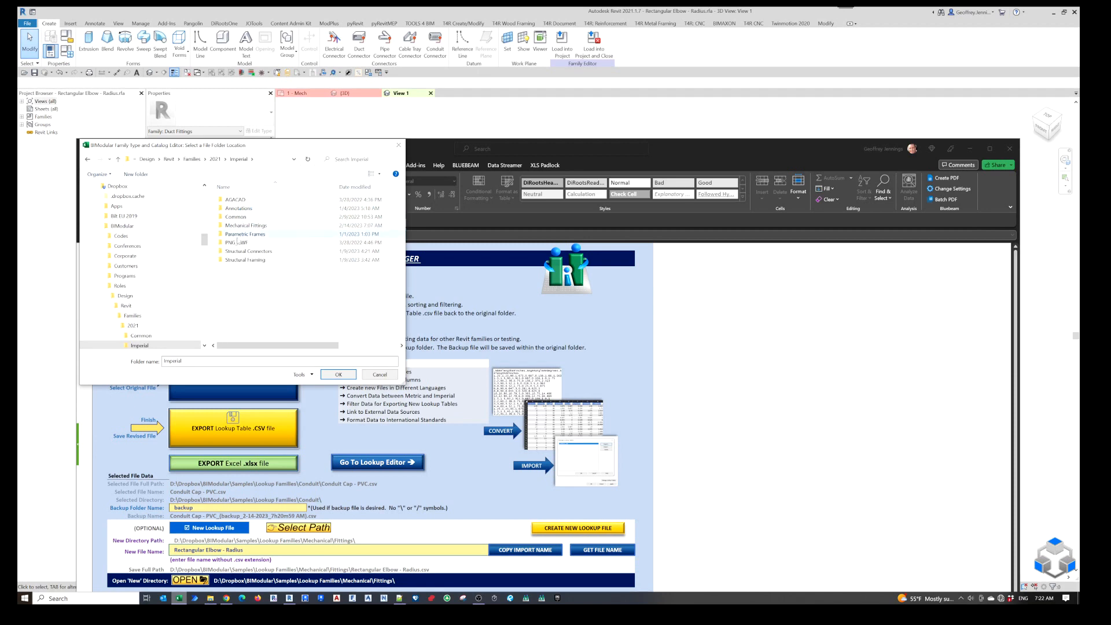
double_click(239, 226)
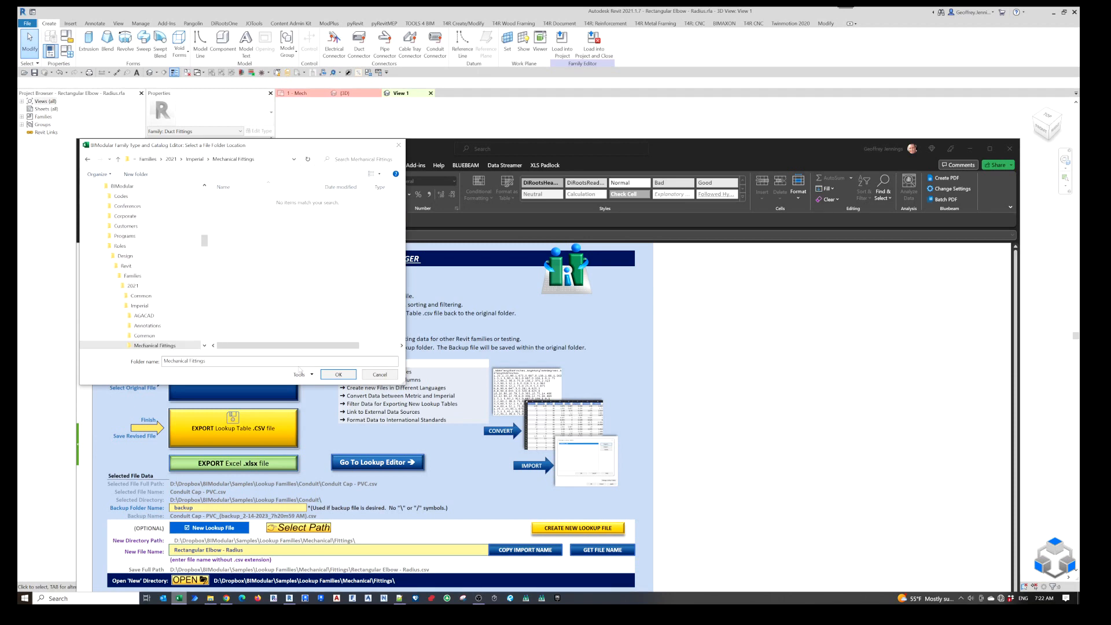
left_click(339, 375)
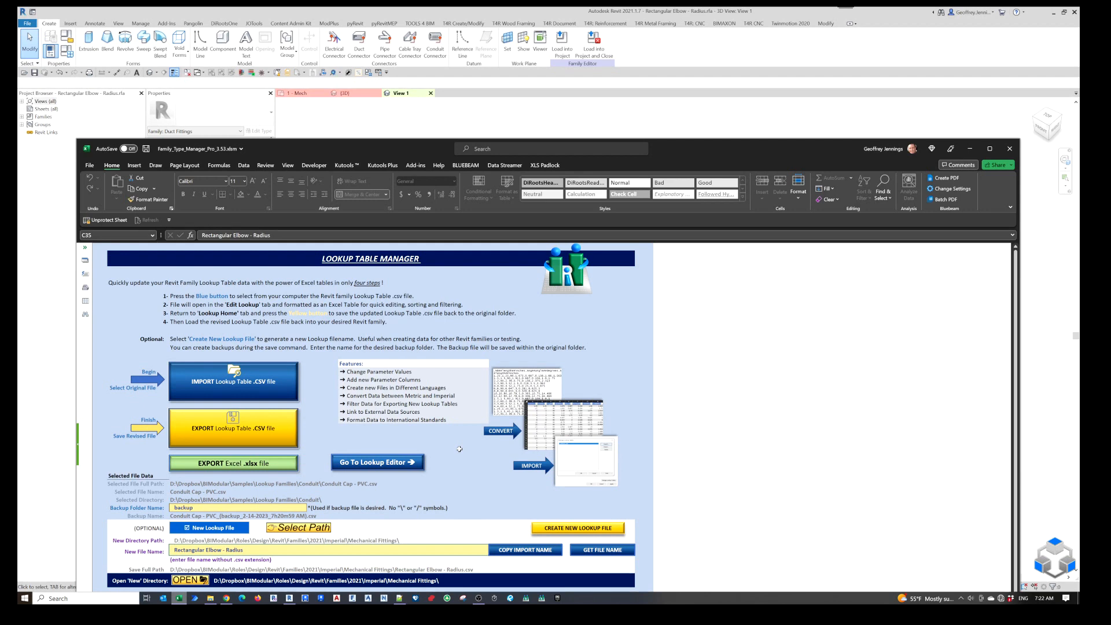
Open the new directory and check it for the Rectangular Elbow - Radius.rfa family file.
left_click(196, 582)
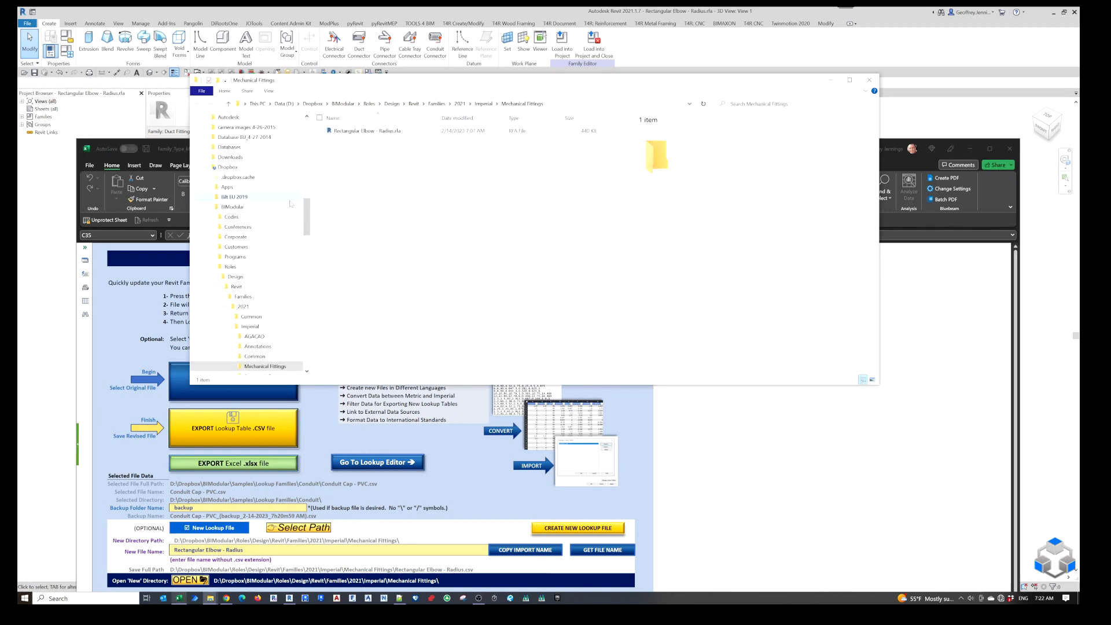
left_click(385, 132)
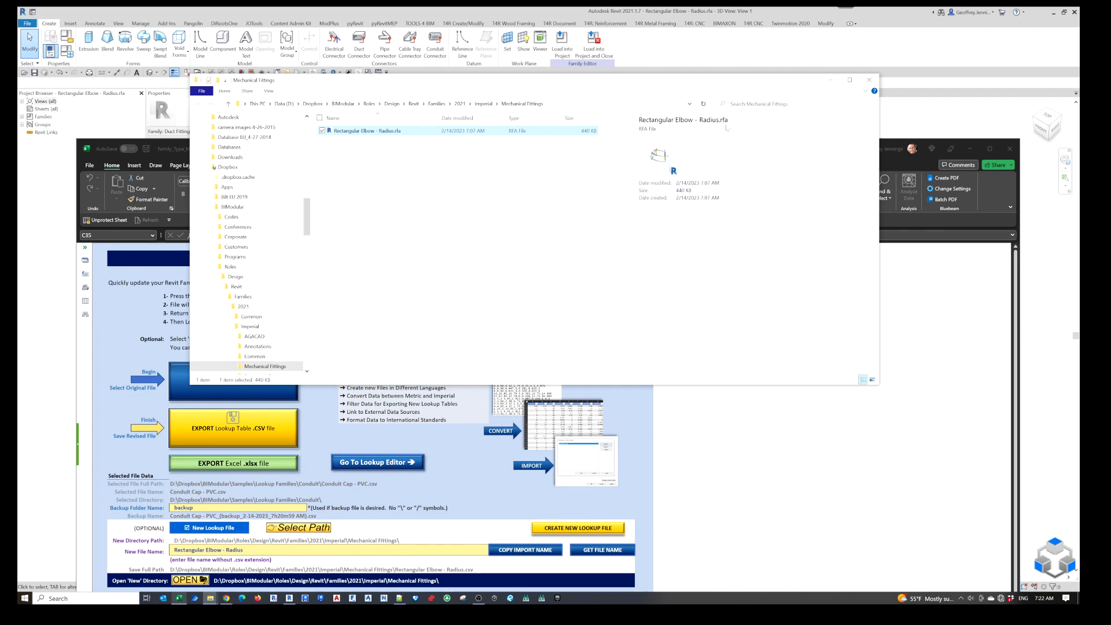
left_click(869, 80)
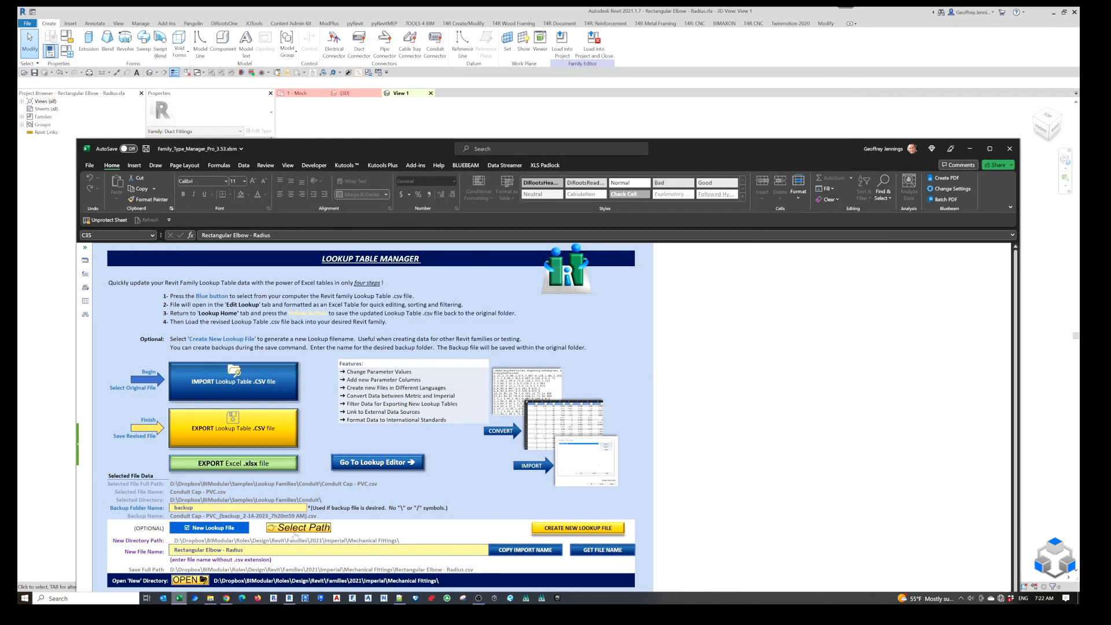
Create the new lookup file and check the Mechanical Fittings directory for the exported CSV.
scroll(316, 529, "down", 3)
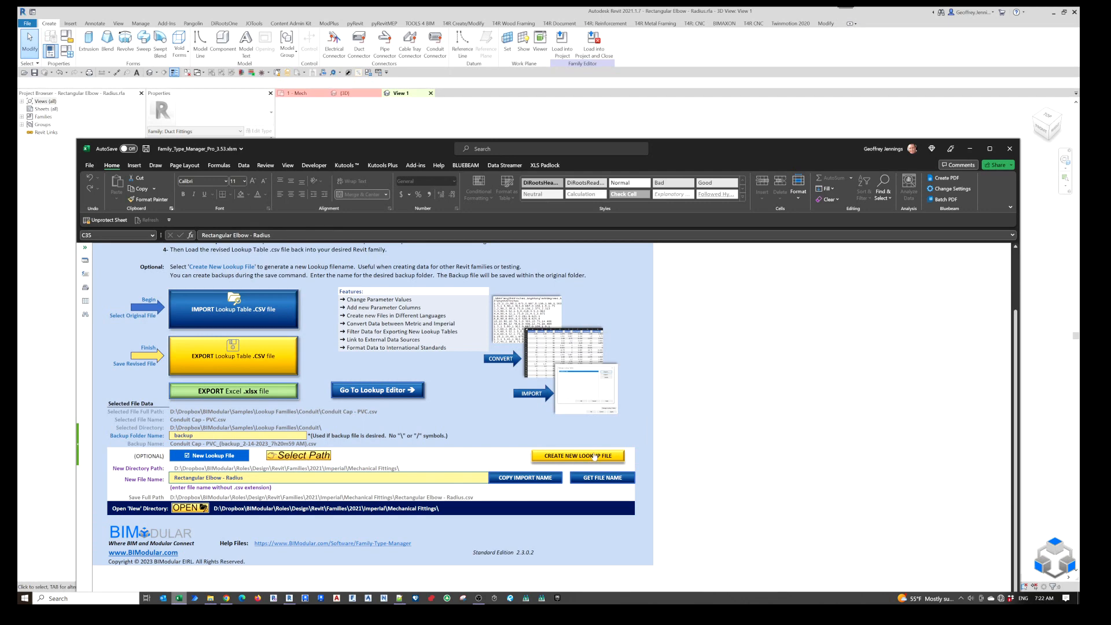
left_click(594, 457)
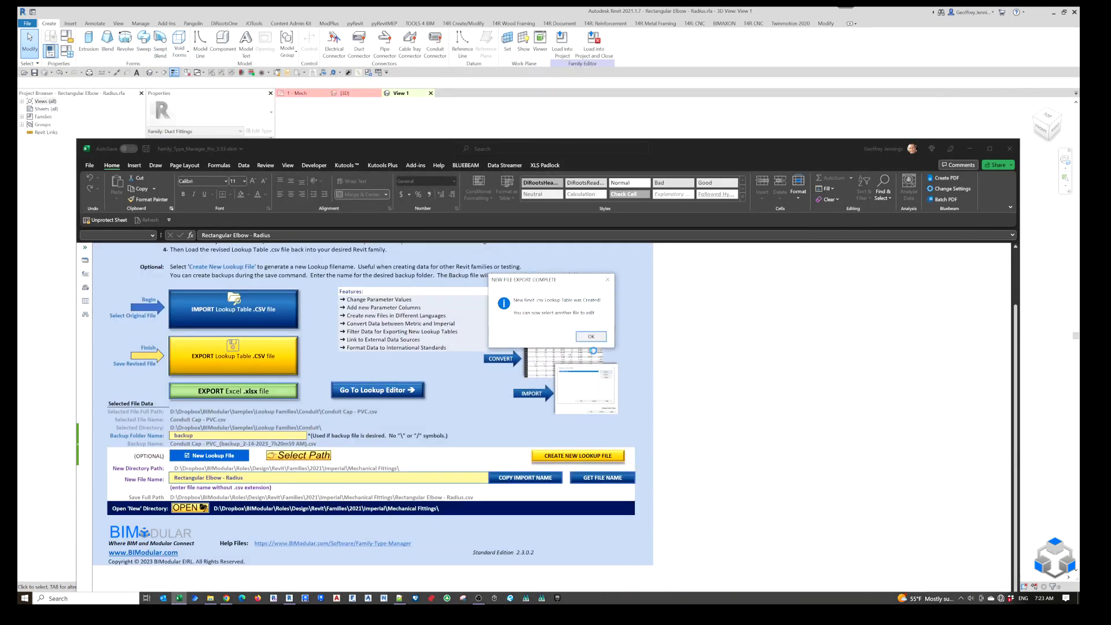
left_click(600, 341)
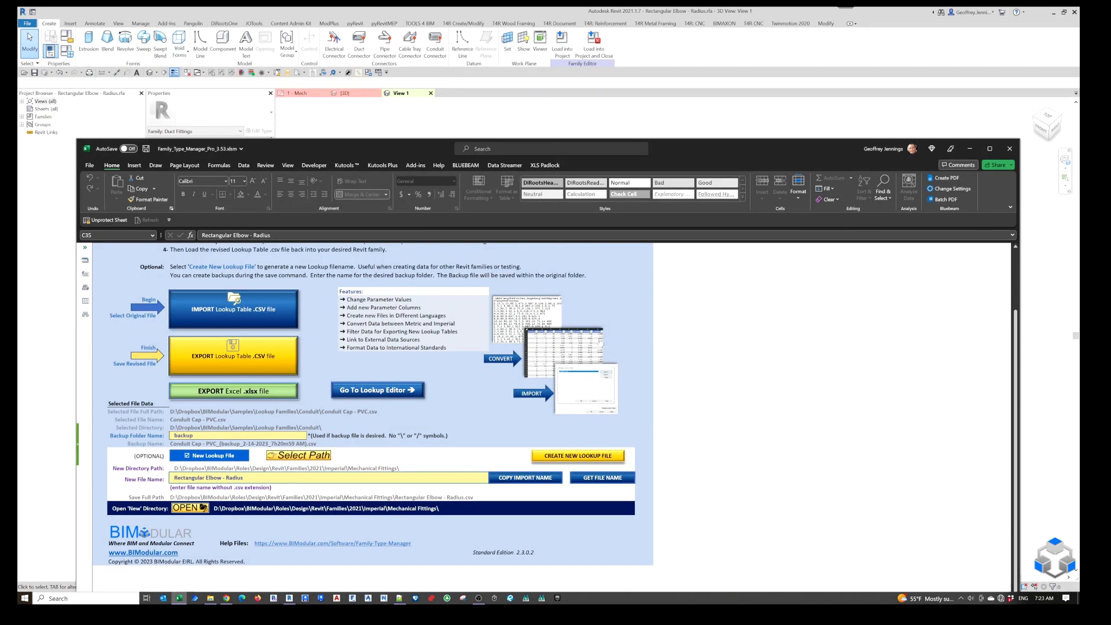
left_click(189, 508)
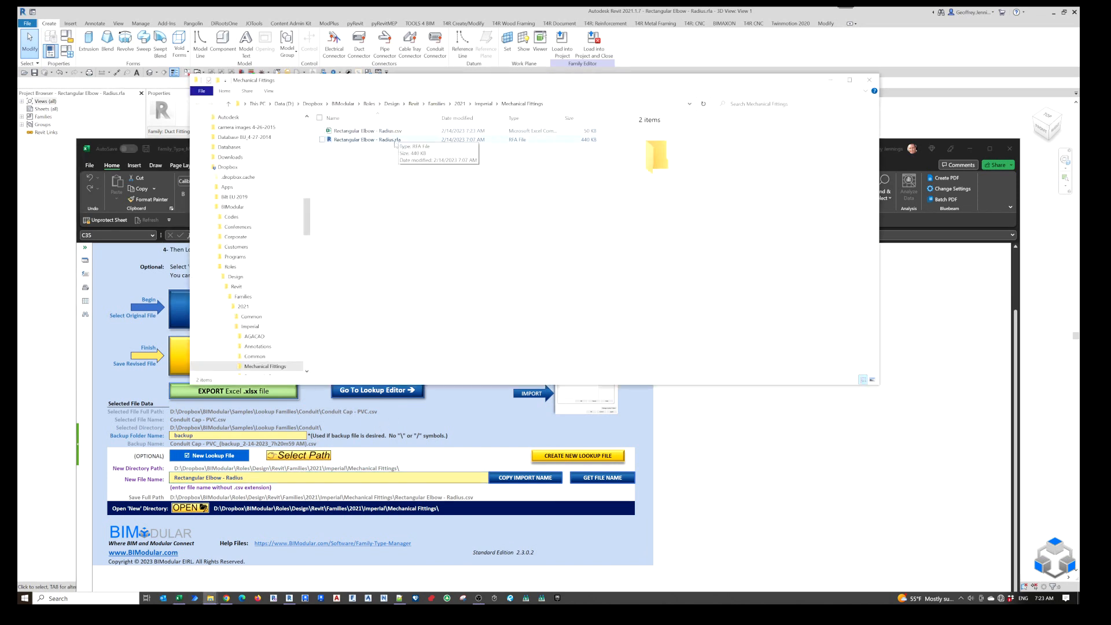
left_click(831, 80)
Switch to Revit and import Rectangular Elbow - Radius.csv from the Mechanical Fittings folder as a lookup table of the elbow family.
left_click(970, 148)
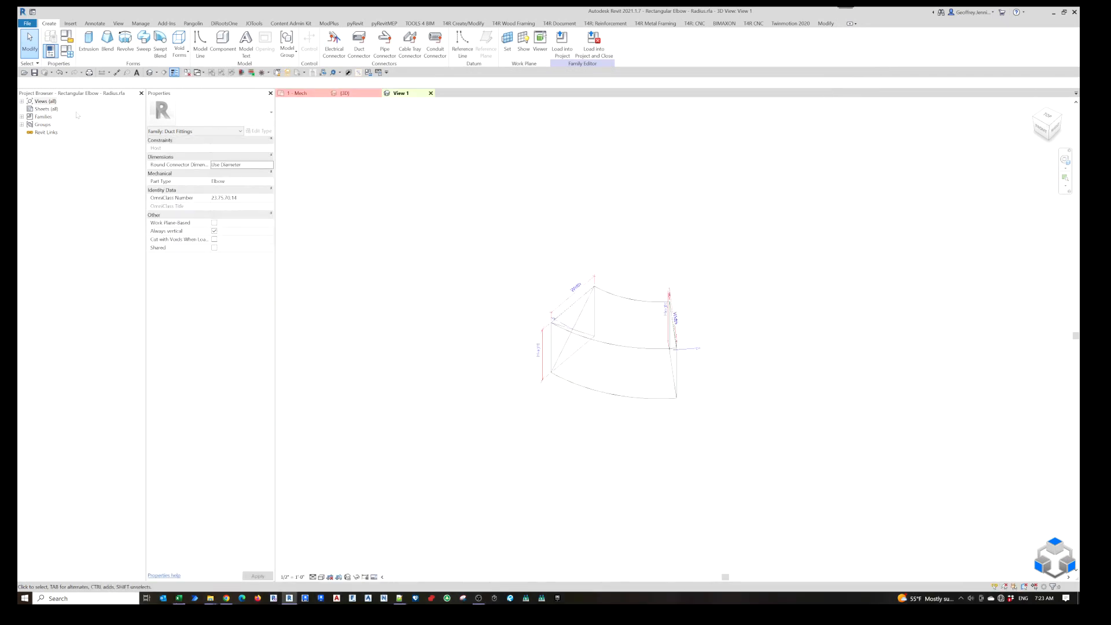
left_click(51, 51)
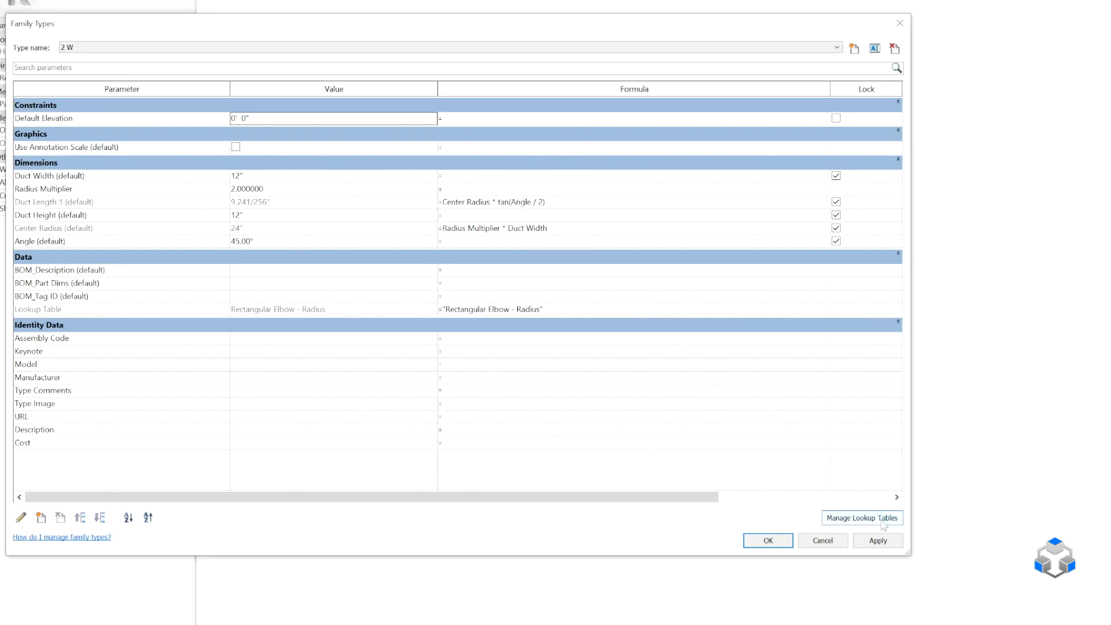
left_click(886, 518)
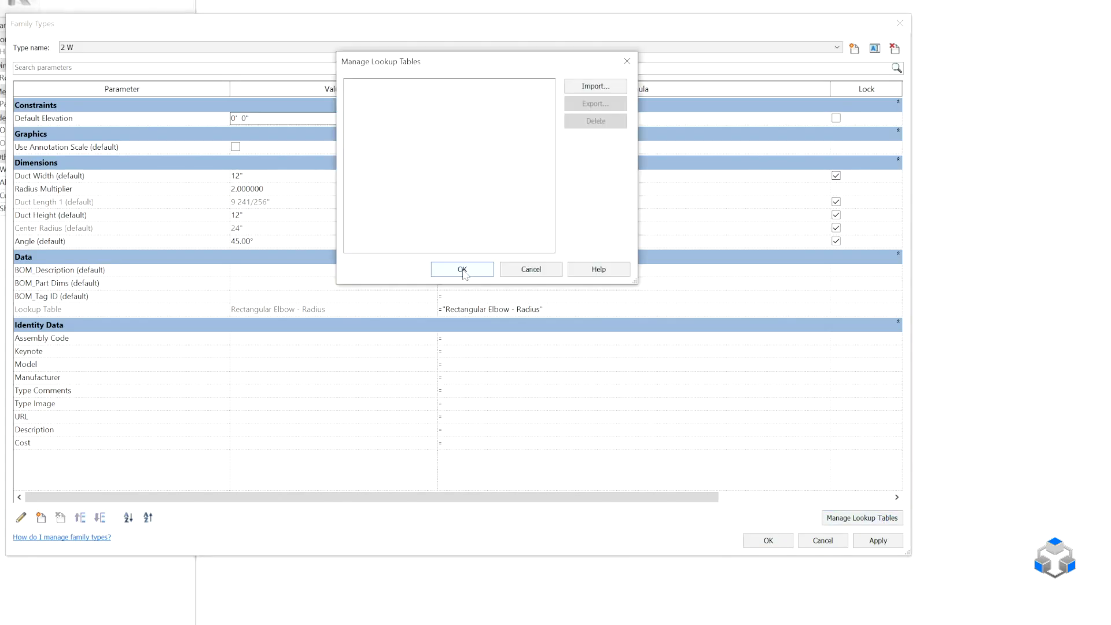
left_click(611, 93)
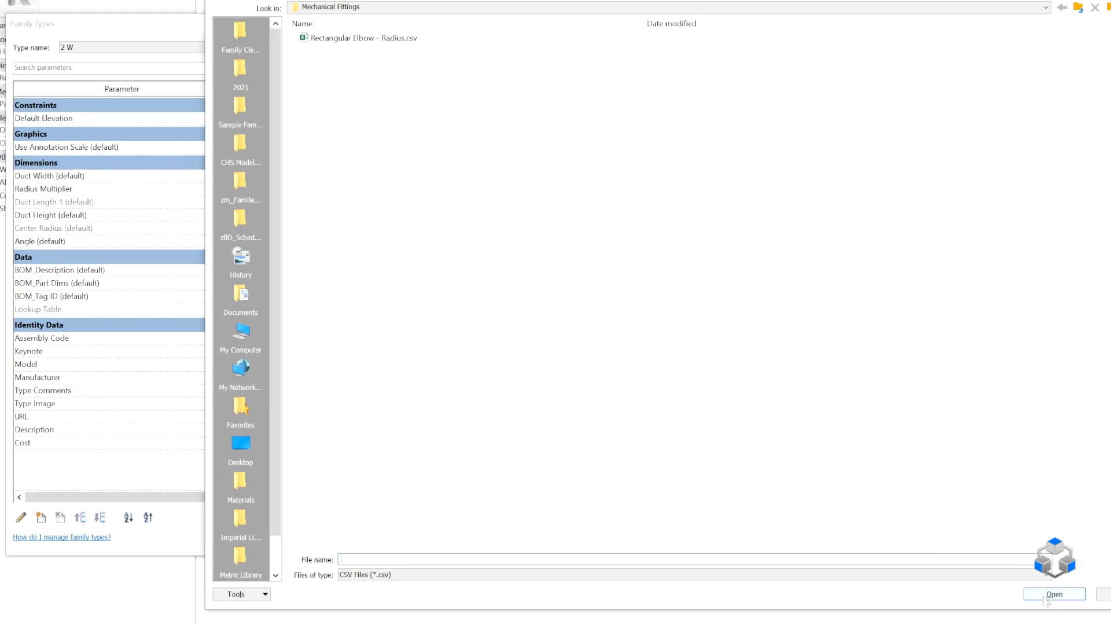
left_click(398, 11)
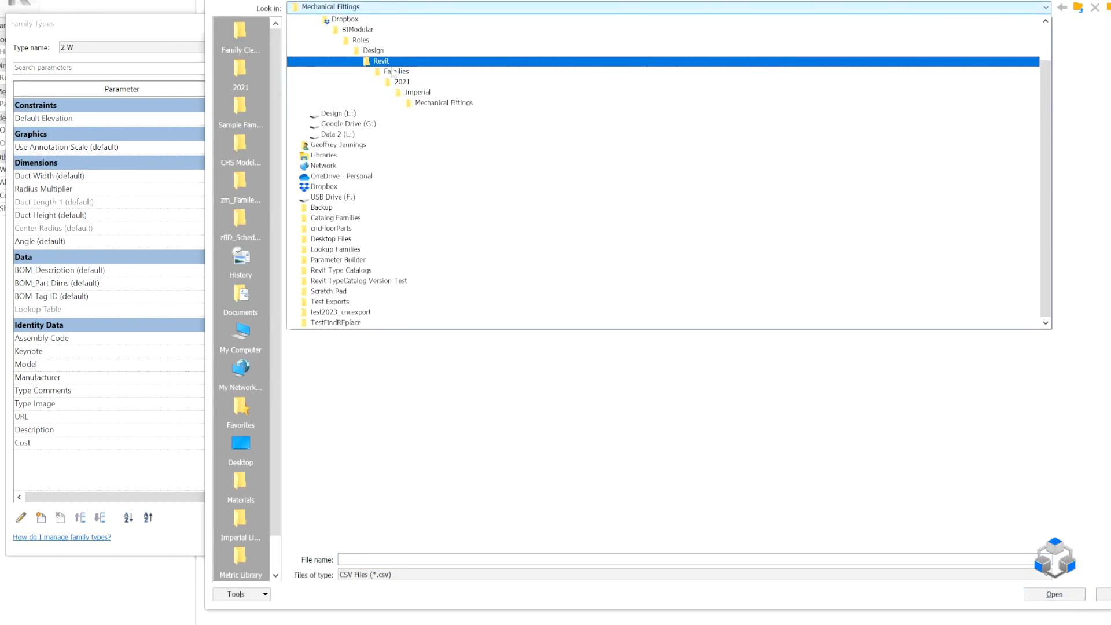
left_click(433, 103)
left_click(390, 40)
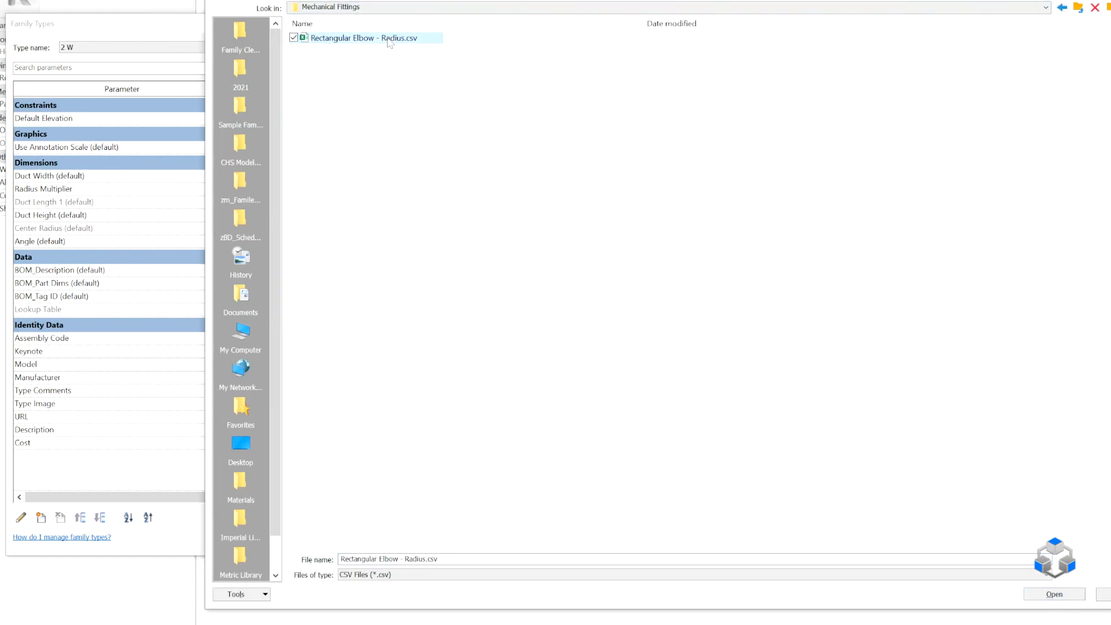
left_click(1054, 595)
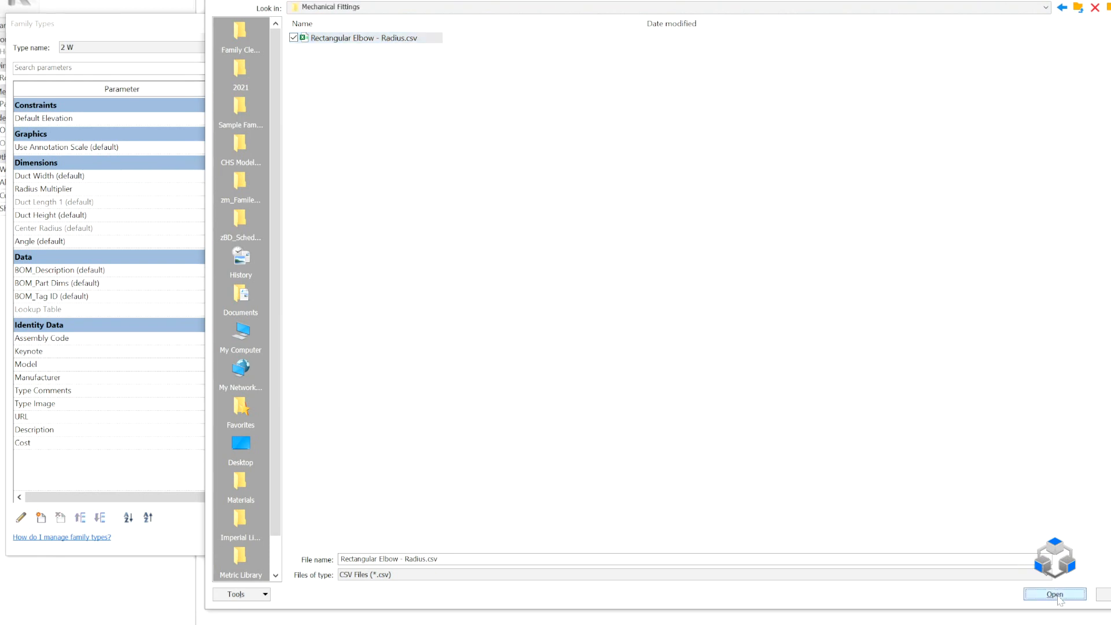
left_click(471, 272)
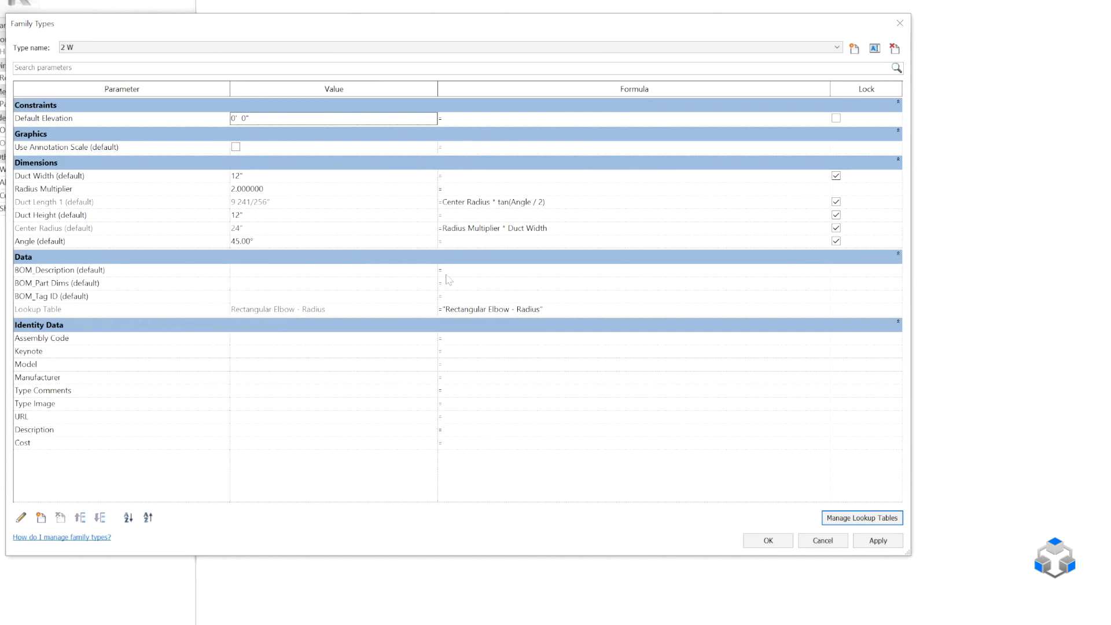
Begin the BOM_Description formula with size_lookup(Lookup Table, "Description.
left_click(483, 271)
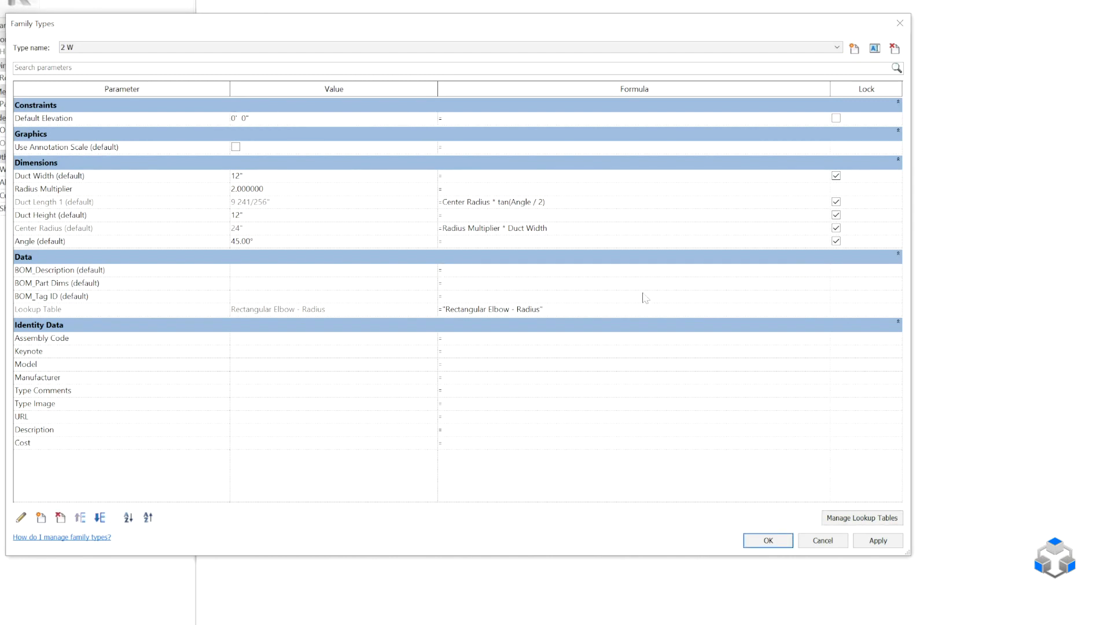
type("size_lookup(")
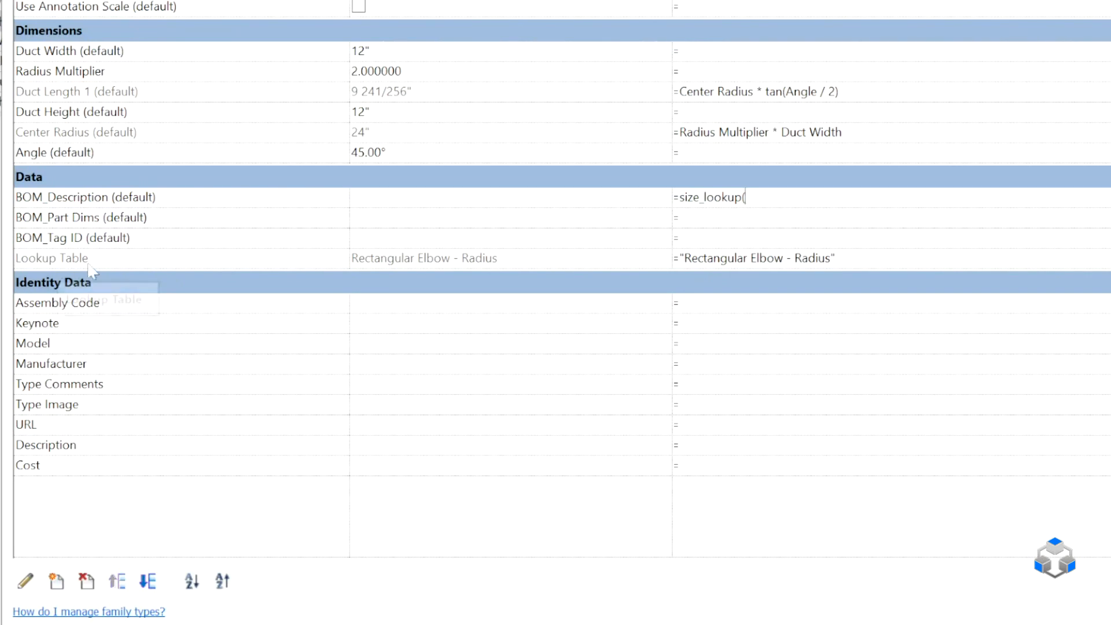
type("kup Table")
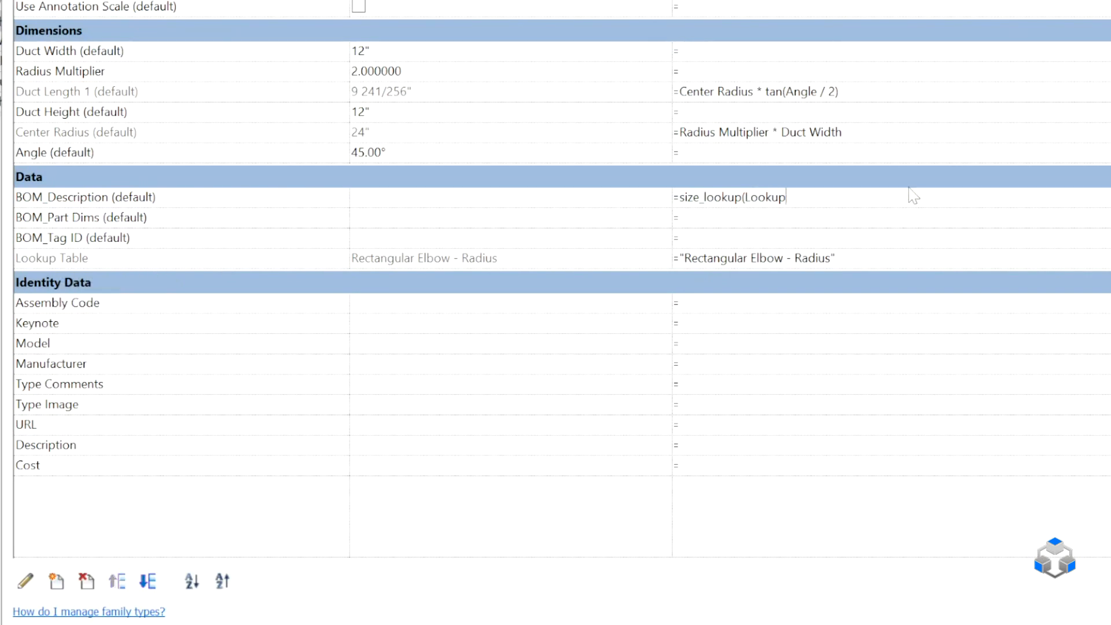
type(", \"Descrription")
Check the description column's heading in the Edit Lookup sheet in Excel, and change the column name in Revit's BOM_Description formula to DESCRIPTION.
left_click(179, 597)
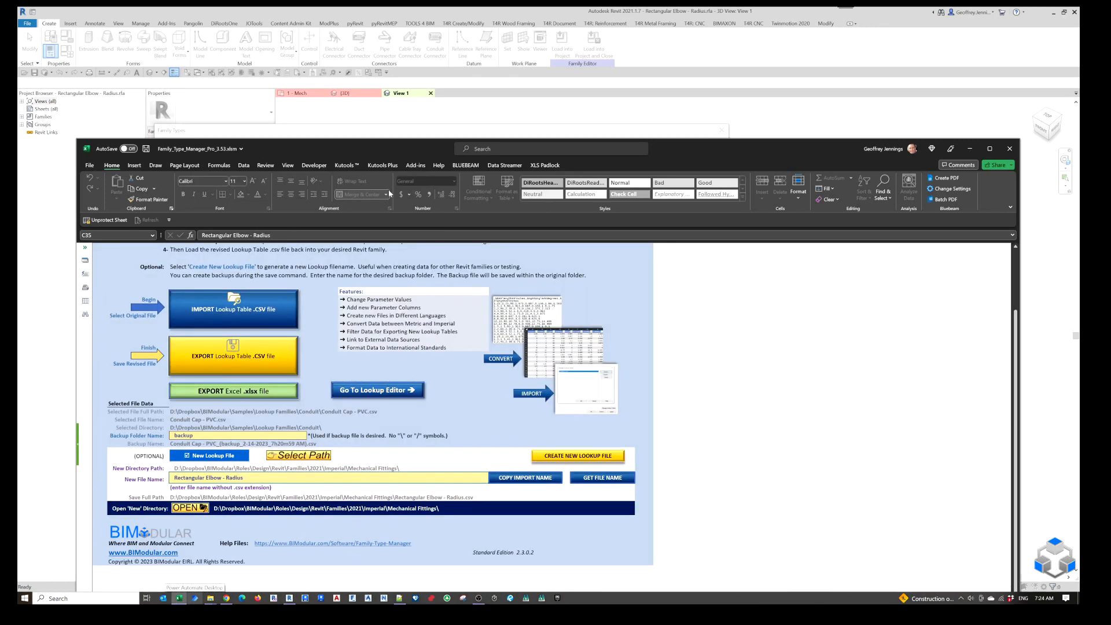
left_click_drag(396, 149, 375, 94)
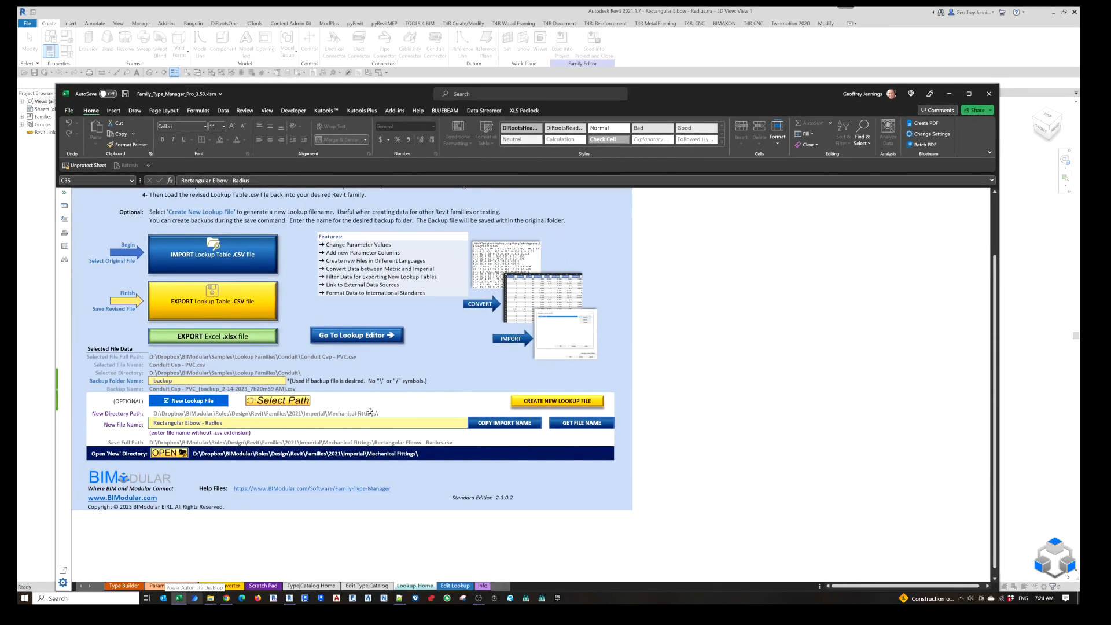
left_click(370, 335)
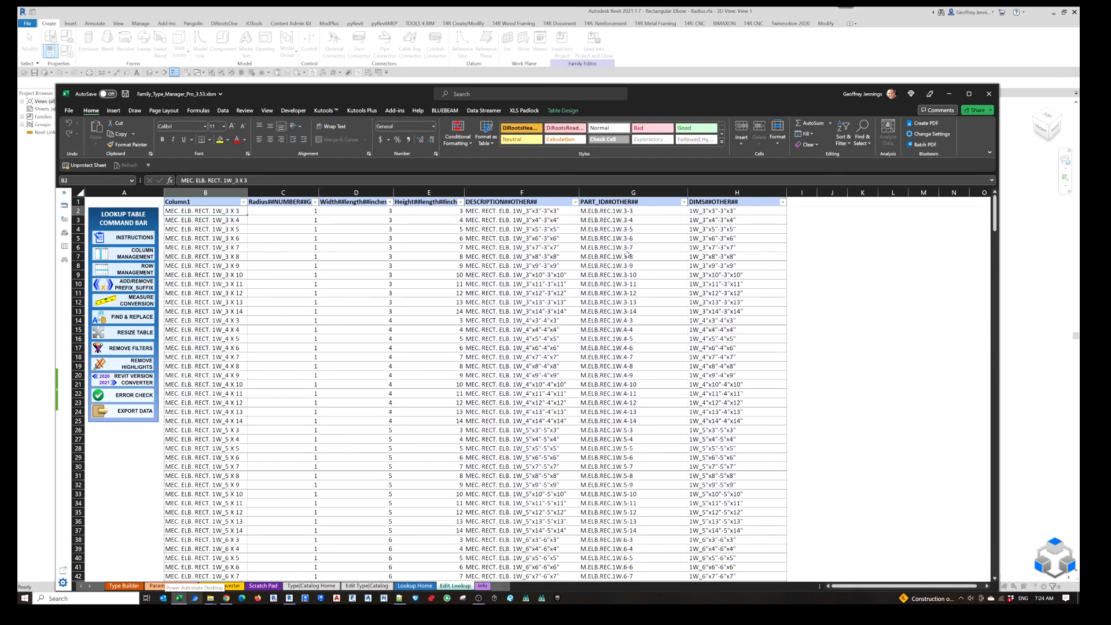
left_click_drag(605, 96, 653, 351)
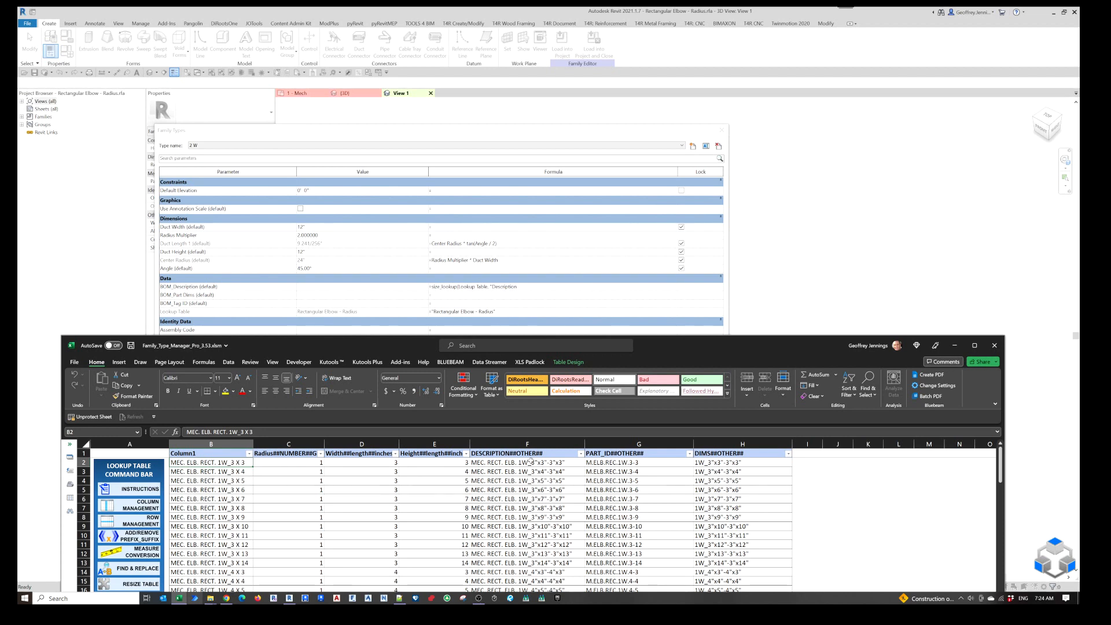
left_click_drag(522, 289, 492, 286)
type("DES")
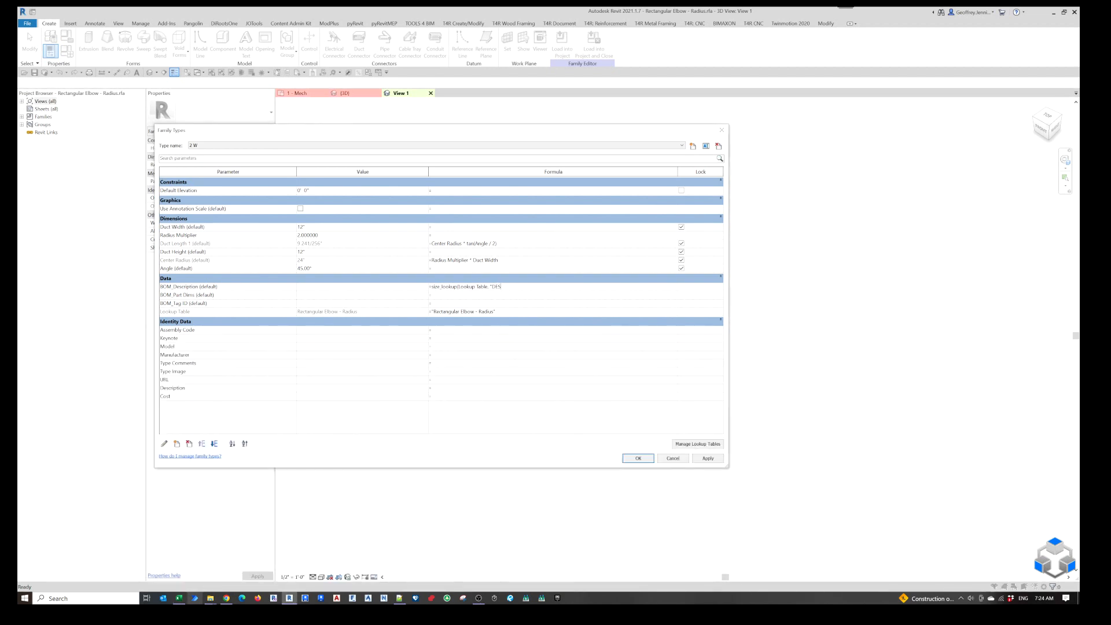
type("CRIPTION")
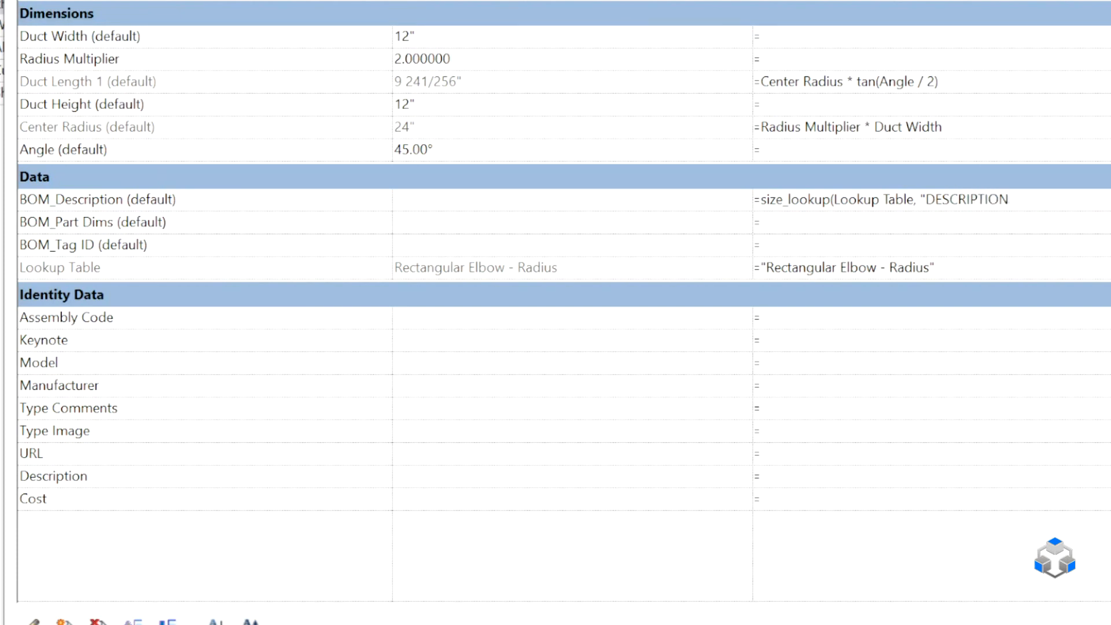
type("\",\"N/A\",")
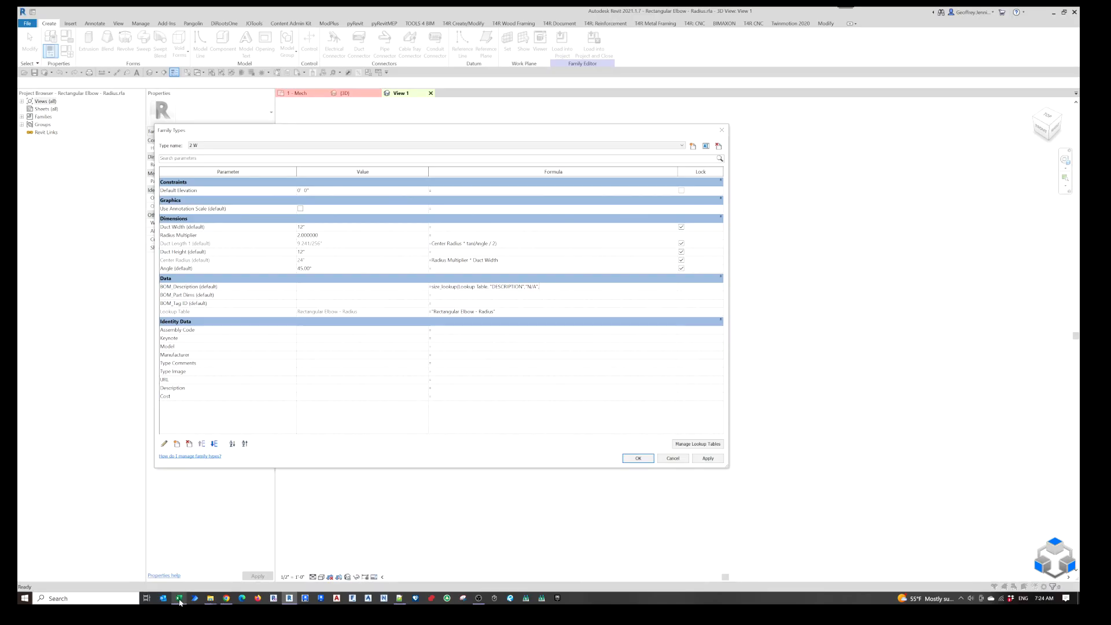
Check the radius, width and height column headings of the lookup table in Excel and return to Revit's family types.
left_click(180, 598)
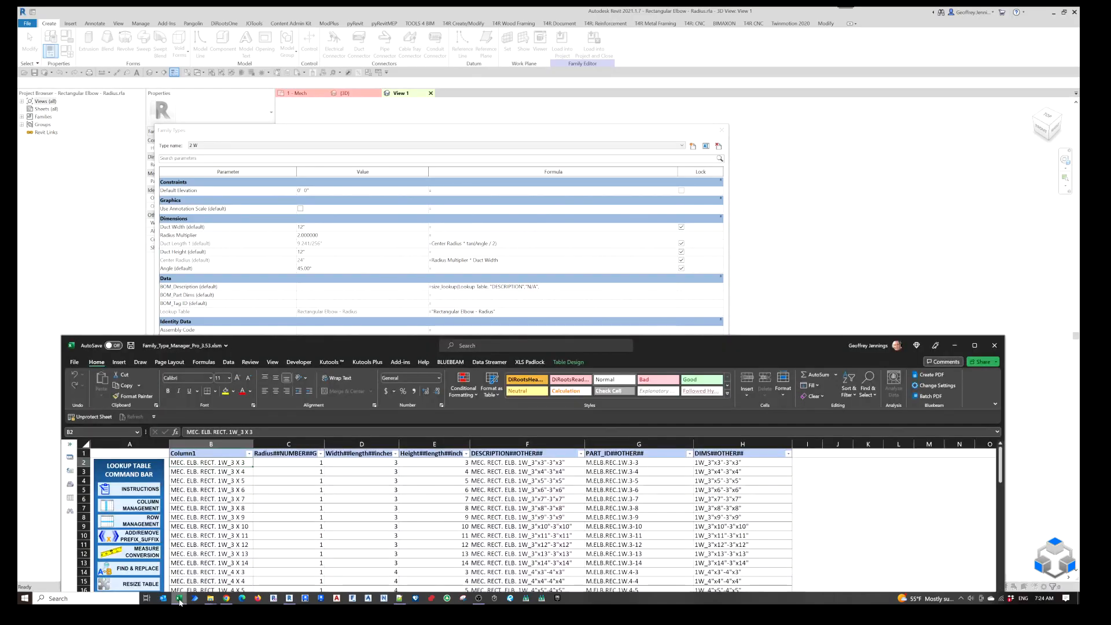
left_click_drag(344, 349, 342, 316)
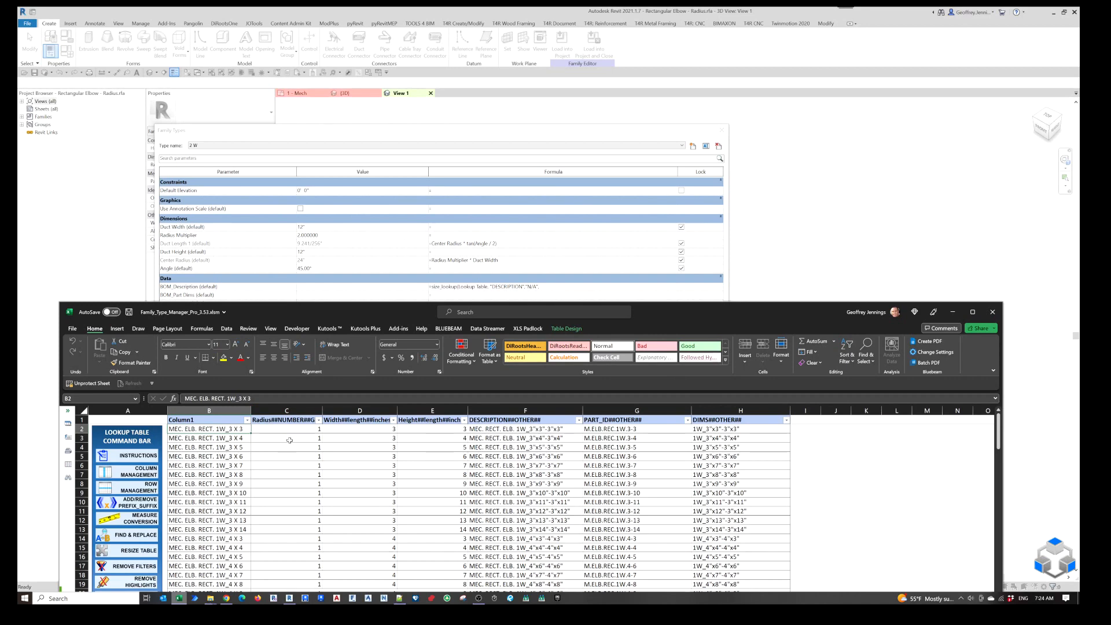
left_click_drag(297, 420, 298, 557)
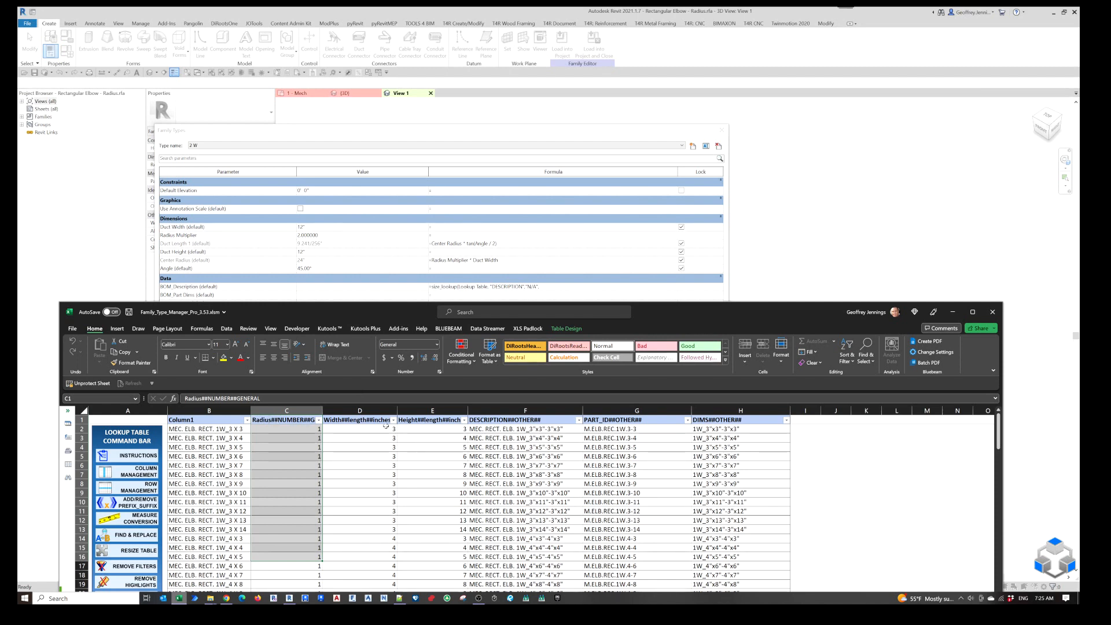
left_click(270, 420)
left_click(342, 423)
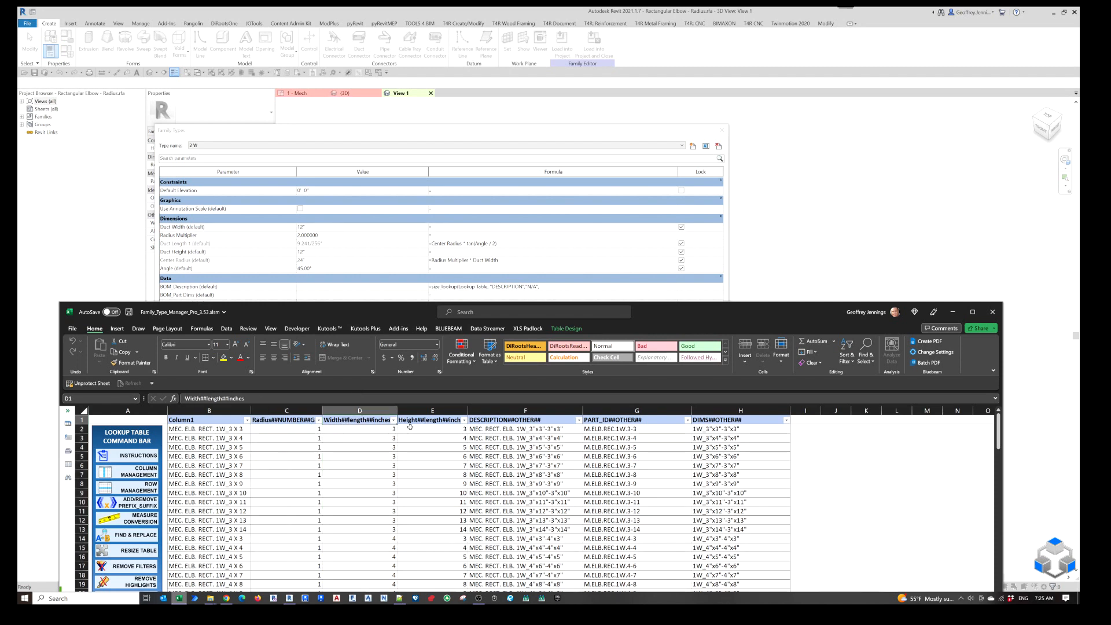
left_click(427, 420)
left_click(490, 270)
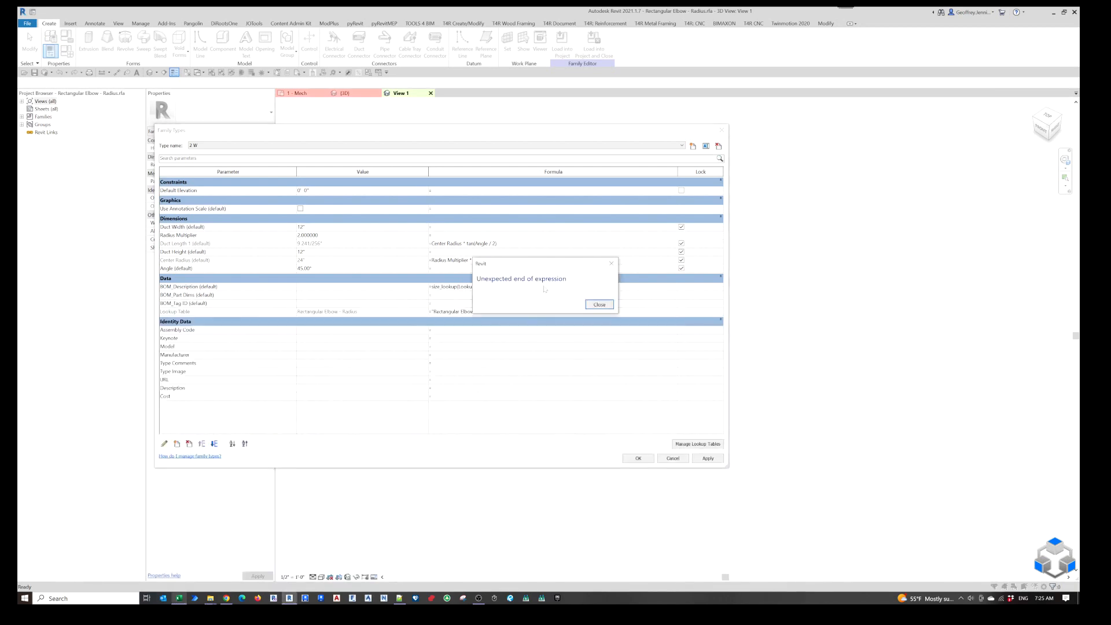
left_click(592, 301)
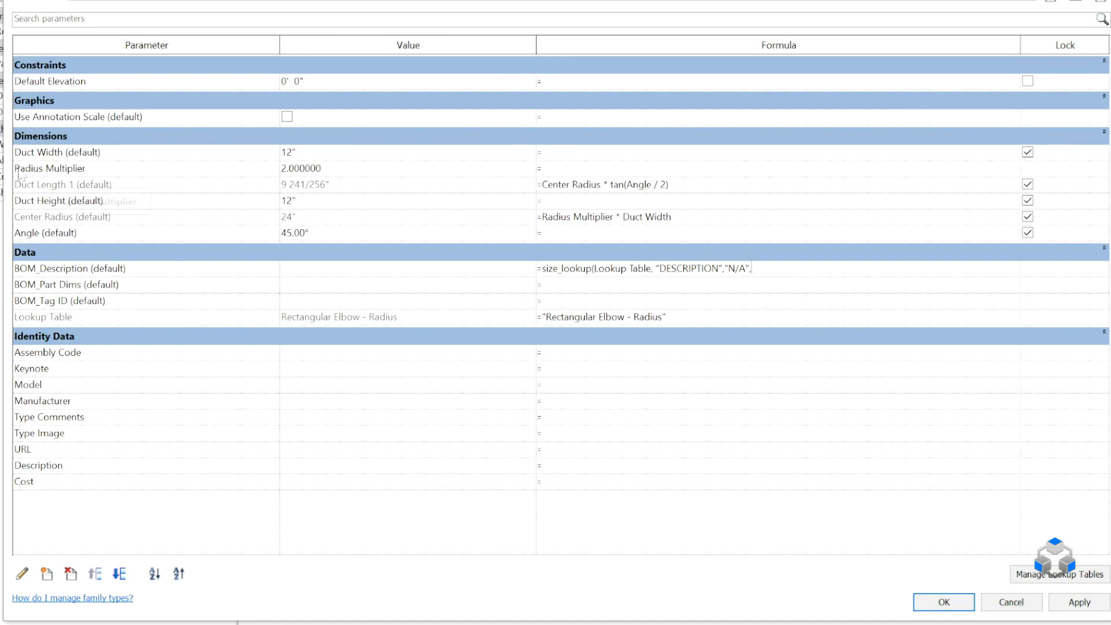
Complete the BOM_Description formula with Radius Multiplier, Duct Width and Duct Height as the lookup arguments.
type("Radius Multiplier, ")
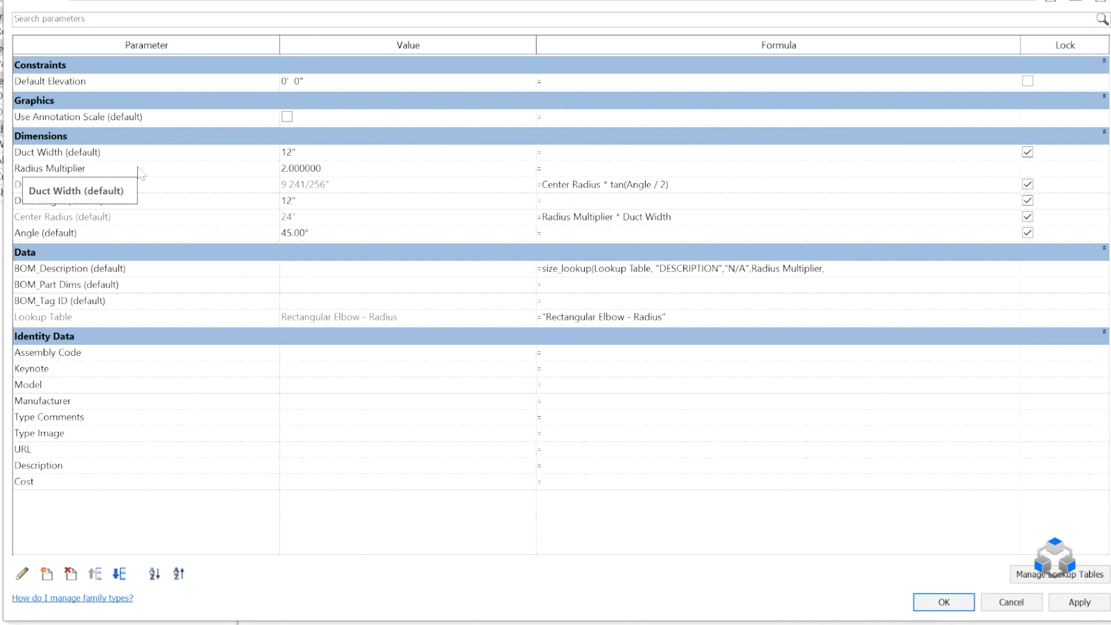
type("Duct Width")
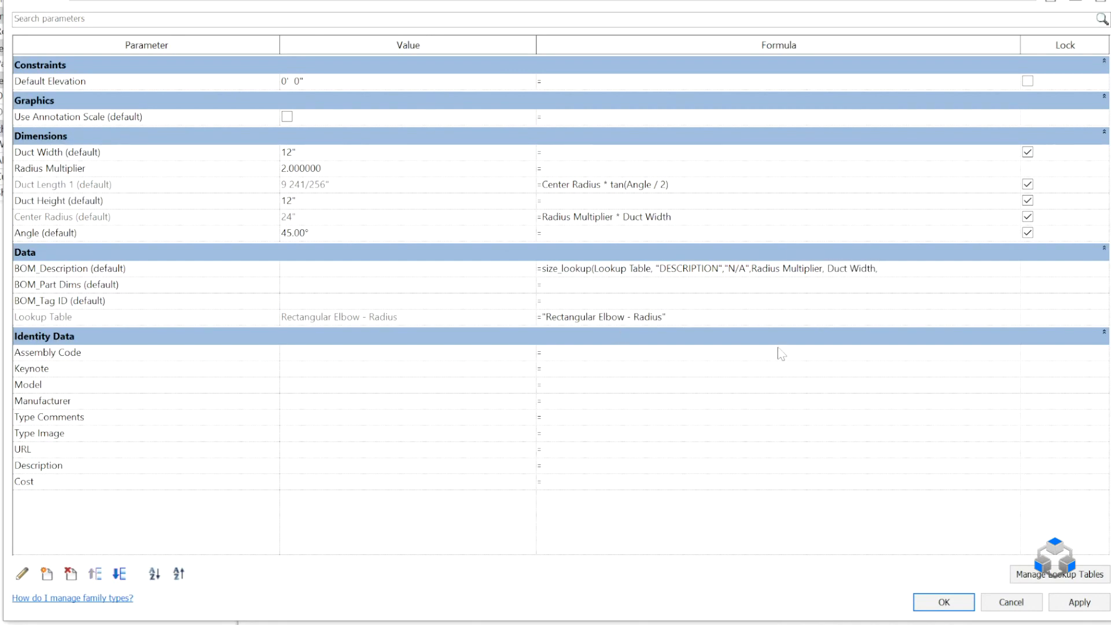
type(", Duct Height")
key("Return")
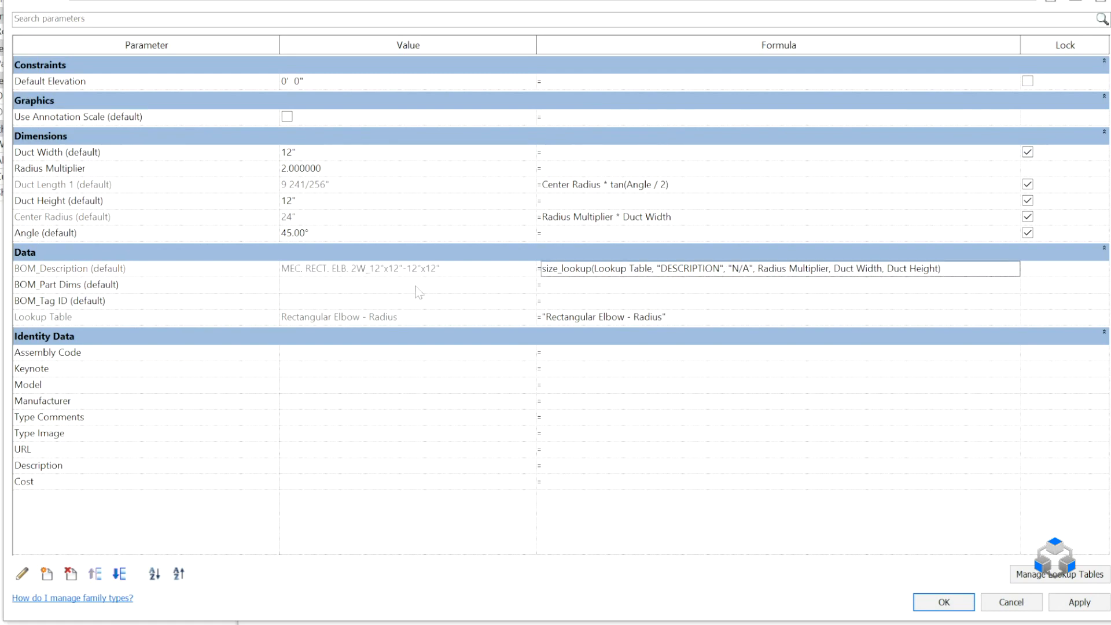
Copy the BOM_Description formula into the BOM_Part Dims and BOM_Tag ID formulas.
left_click(966, 271)
key("ctrl+c")
left_click(813, 285)
key("ctrl+v")
left_click(798, 304)
key("ctrl+v")
Check the dimensions column heading in Excel and change the column name in Revit's BOM_Part Dims formula to DIMS.
left_click(807, 284)
left_click_drag(720, 284, 660, 284)
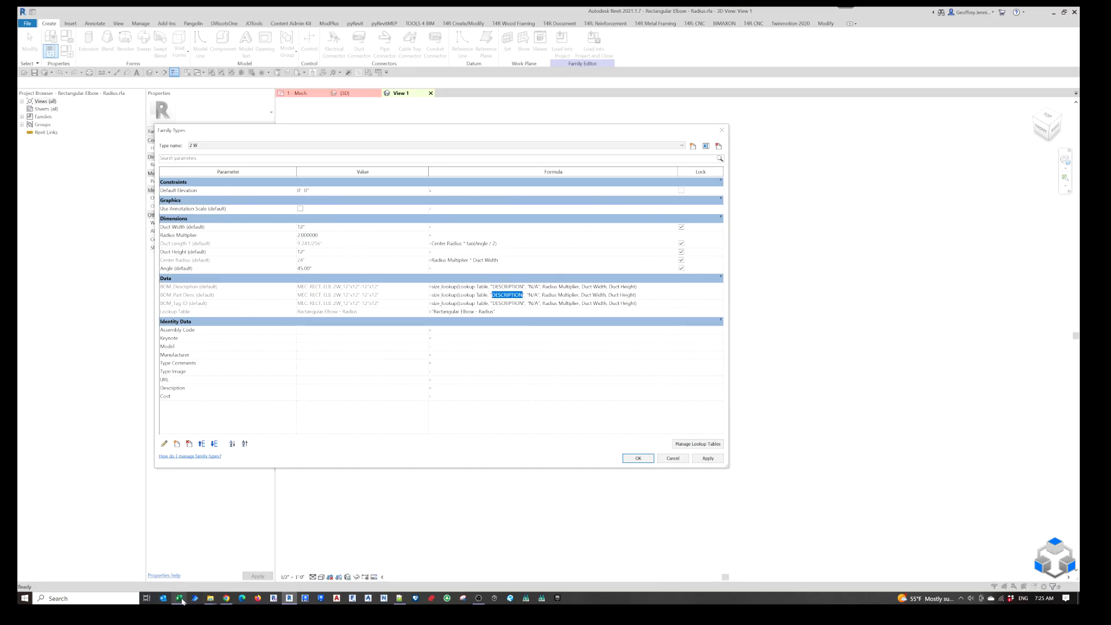
left_click(179, 599)
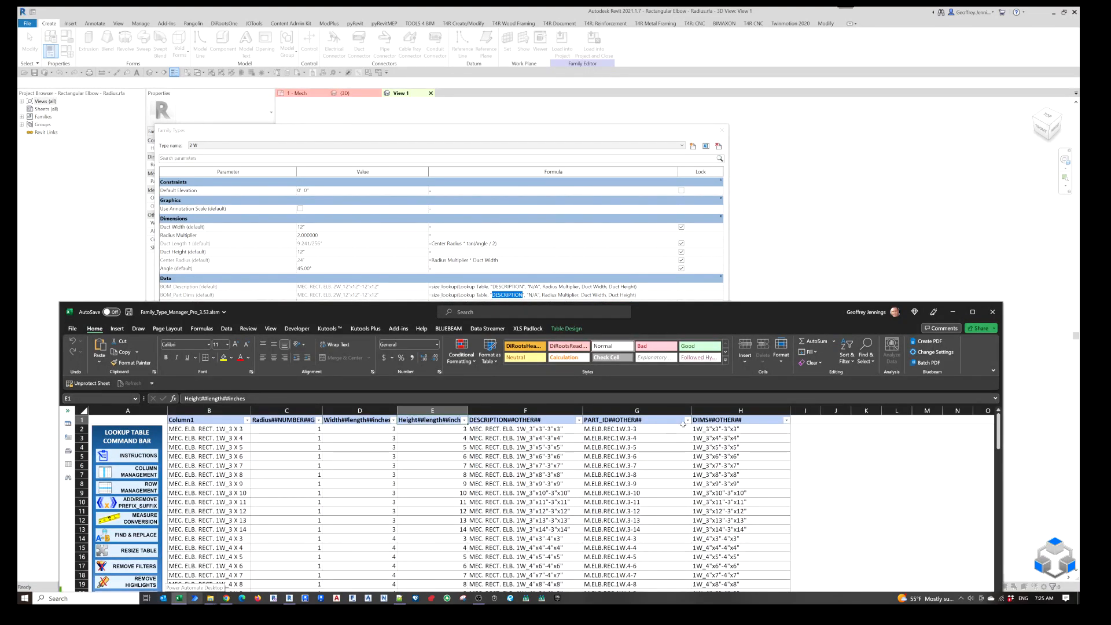
left_click(524, 295)
left_click_drag(523, 295, 499, 295)
key("BackSpace")
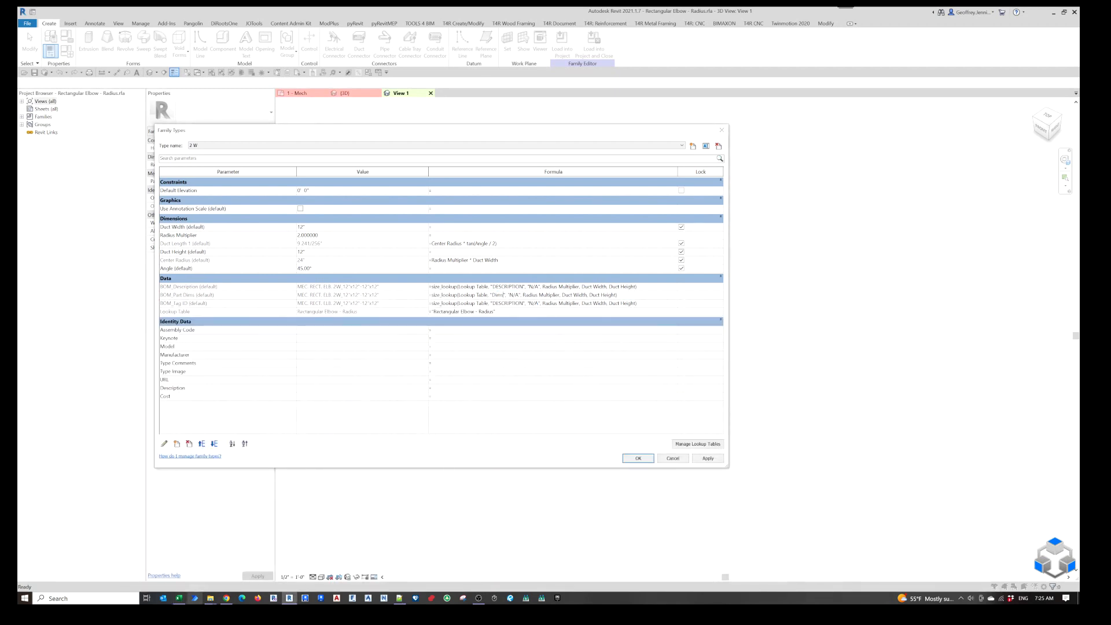
type("IMS")
key("Return")
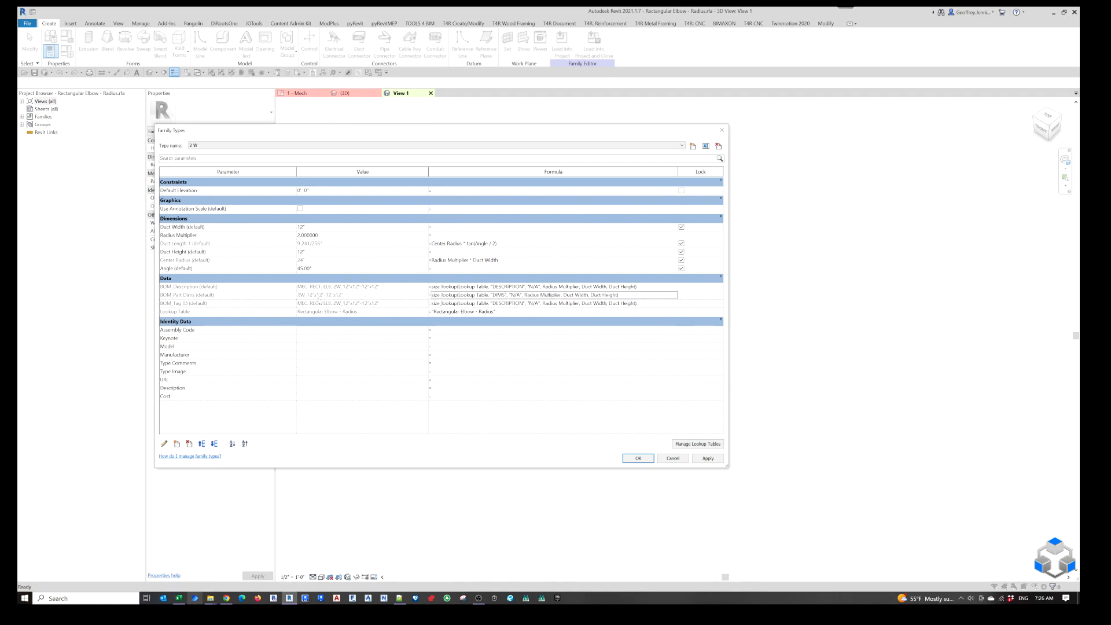
Check the part ID column heading in Excel and change the column name in Revit's BOM_Tag ID formula to PART_ID.
left_click(180, 599)
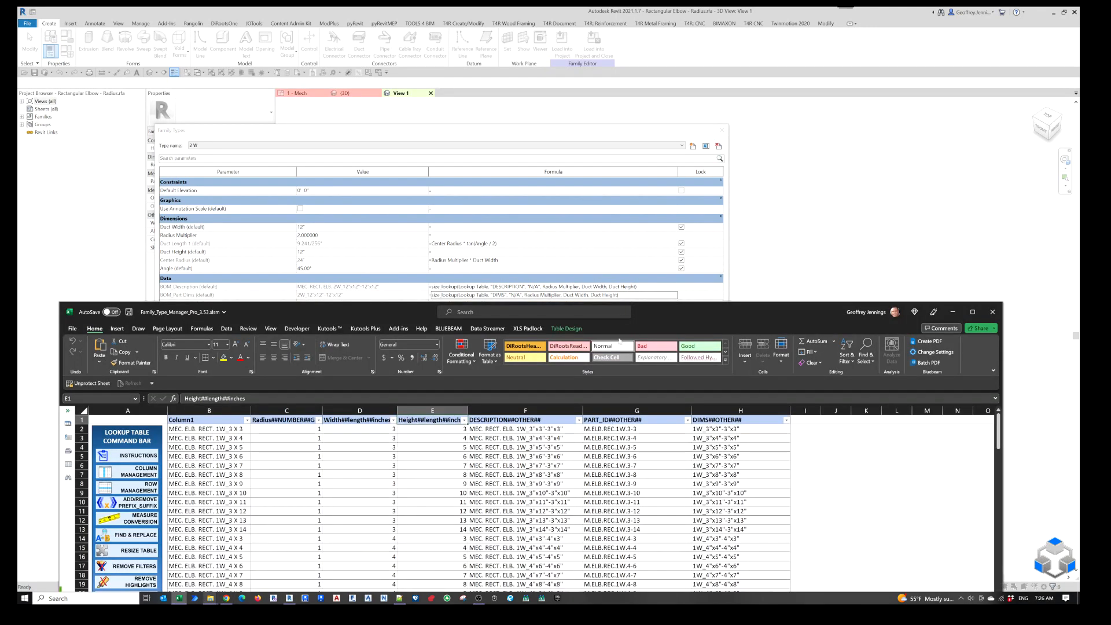
left_click(558, 252)
left_click(498, 303)
double_click(497, 303)
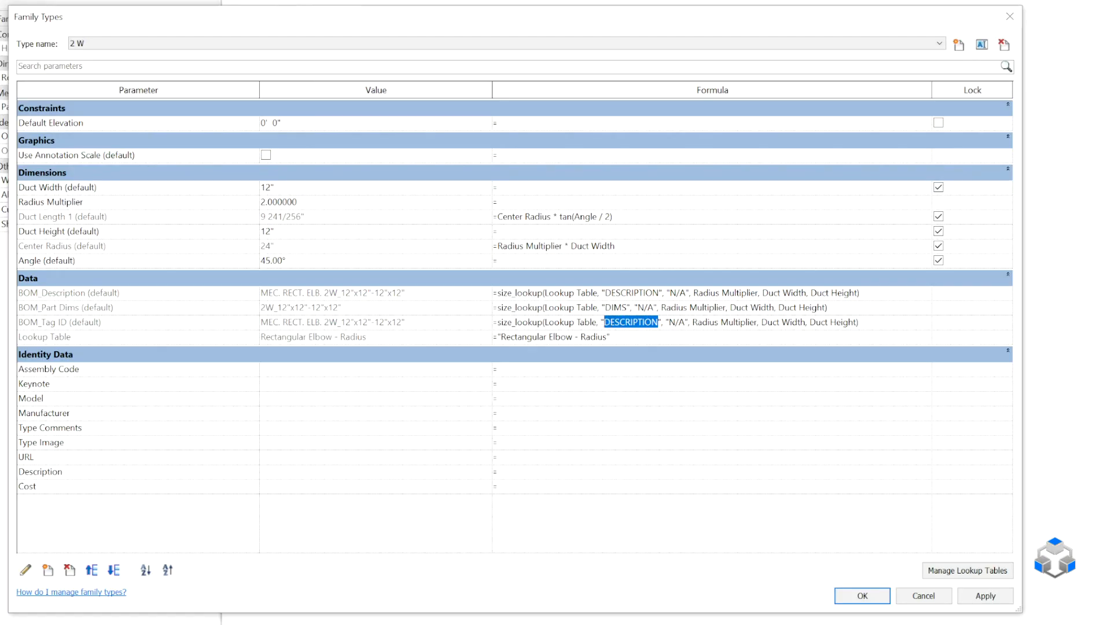
type("PART_ID")
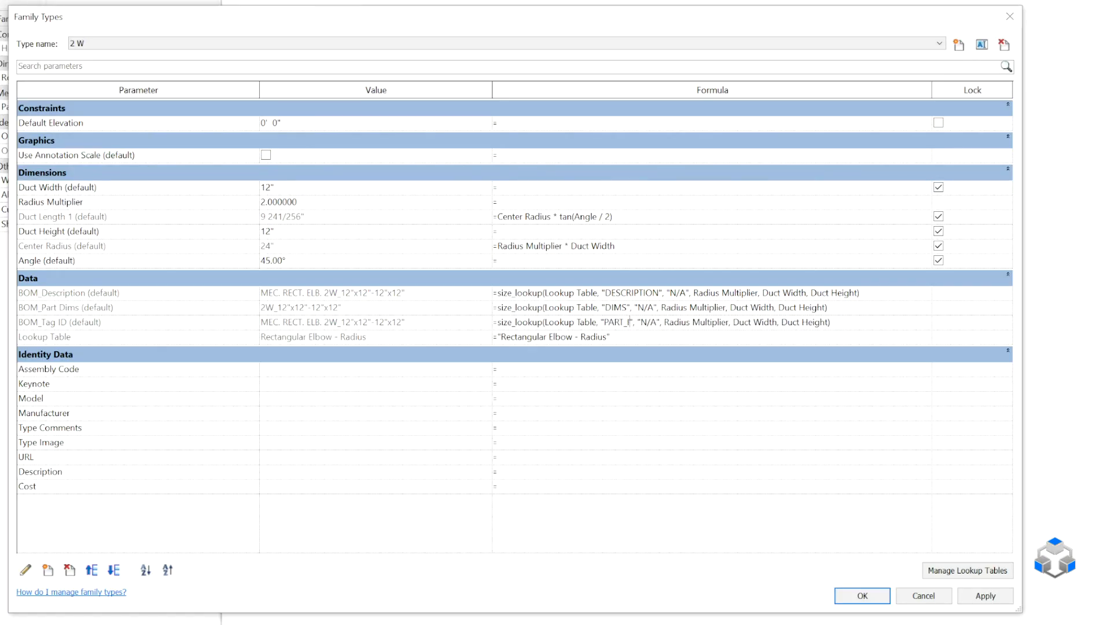
key("Return")
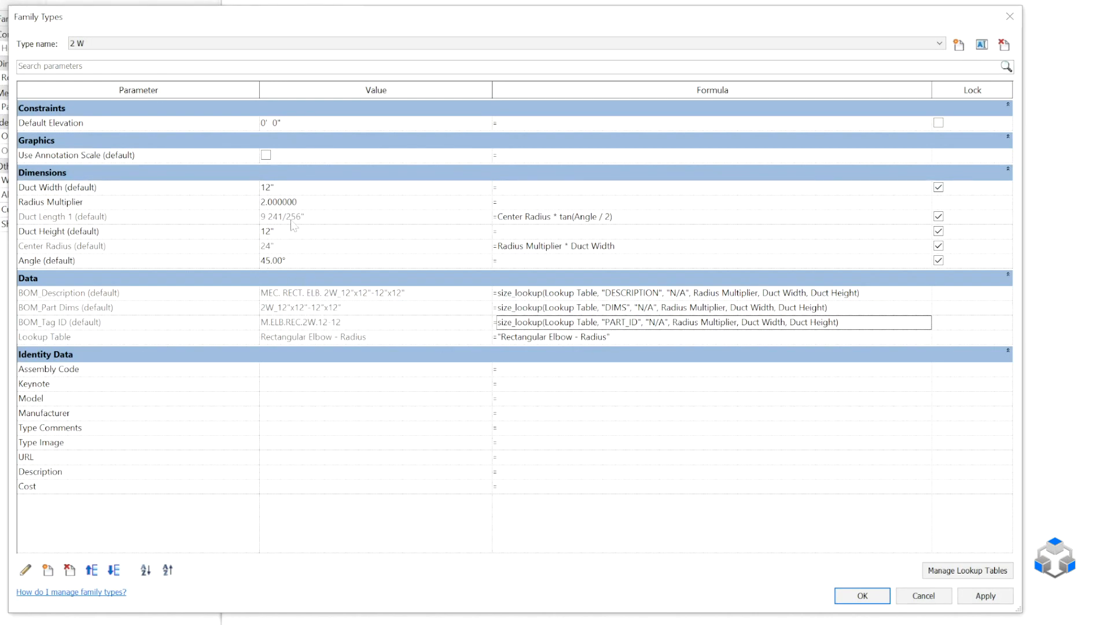
Check the BOM values of the 1 W type and make 1.5 W the current family type.
left_click(213, 47)
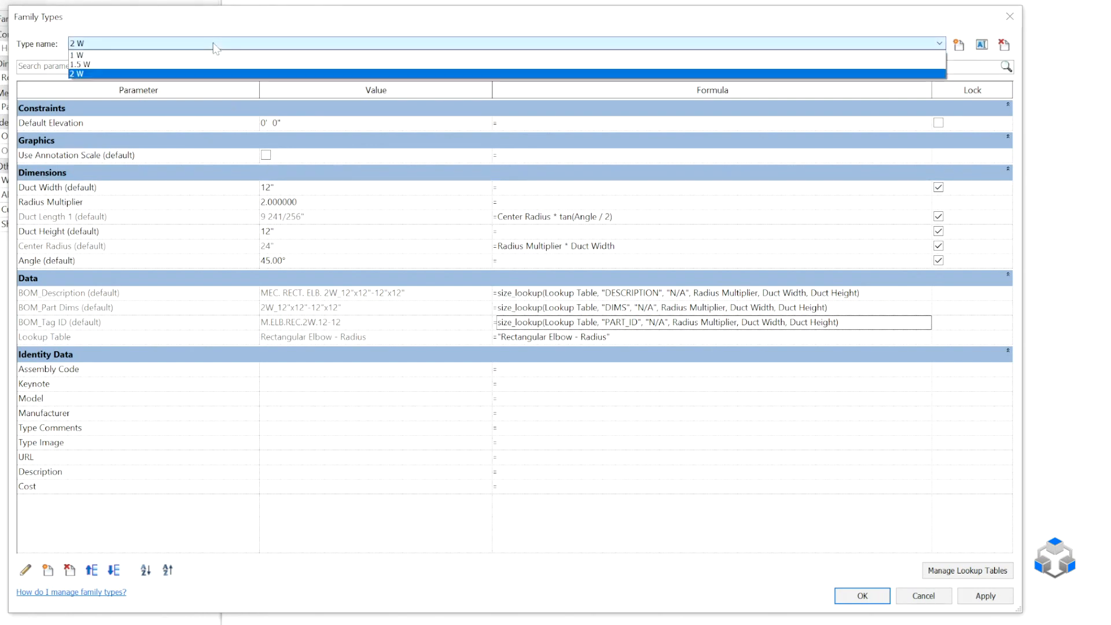
left_click(210, 55)
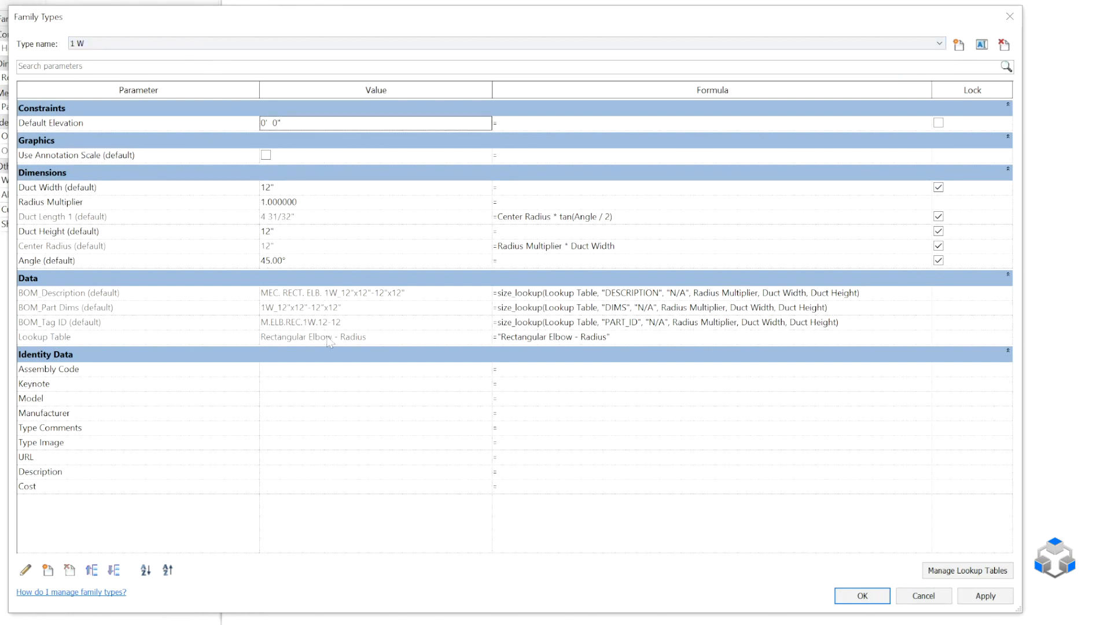
left_click(131, 43)
left_click(135, 62)
Test the 1.5 W elbow with Duct Width 8" and Duct Height 3", applying the sizes and shrinking the dialog to uncover the model.
left_click(267, 187)
type("8\"")
key("Tab")
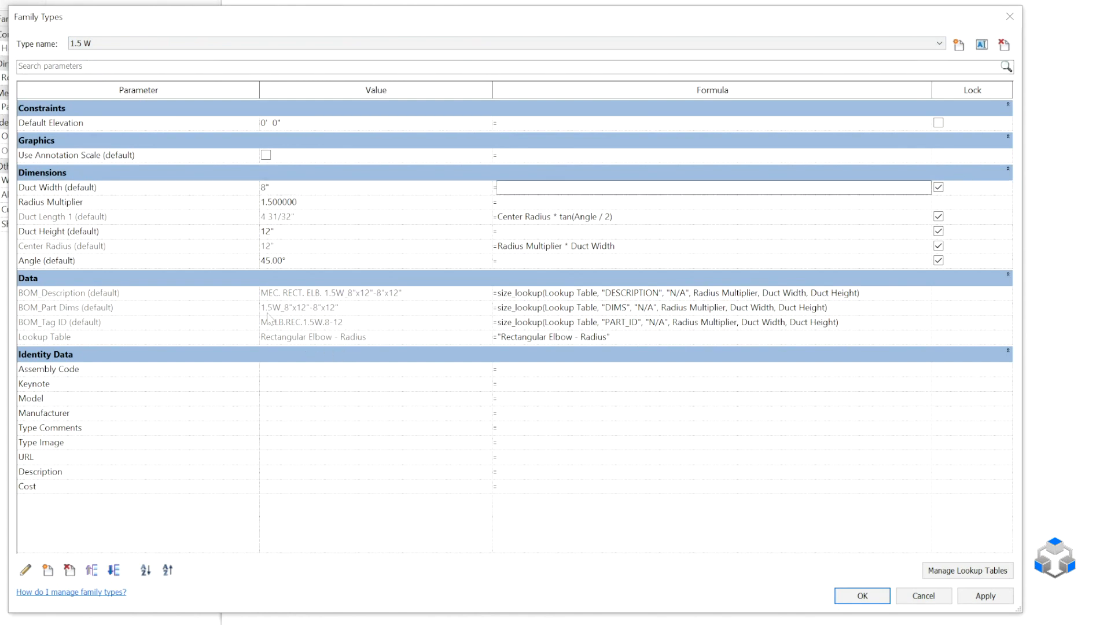
left_click(296, 234)
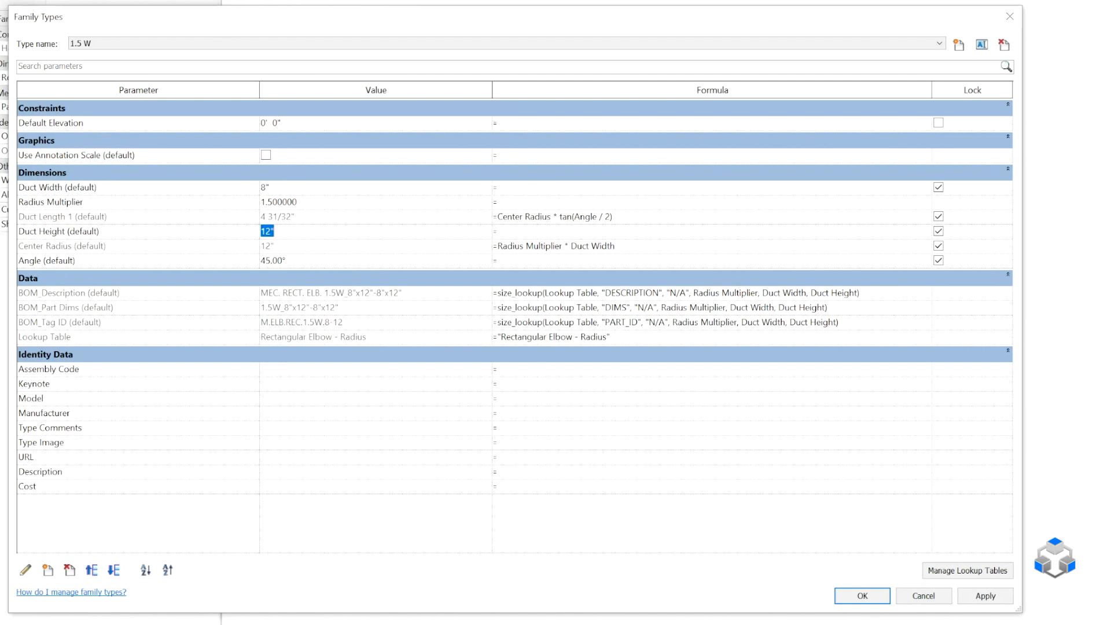
type("3\"")
key("Tab")
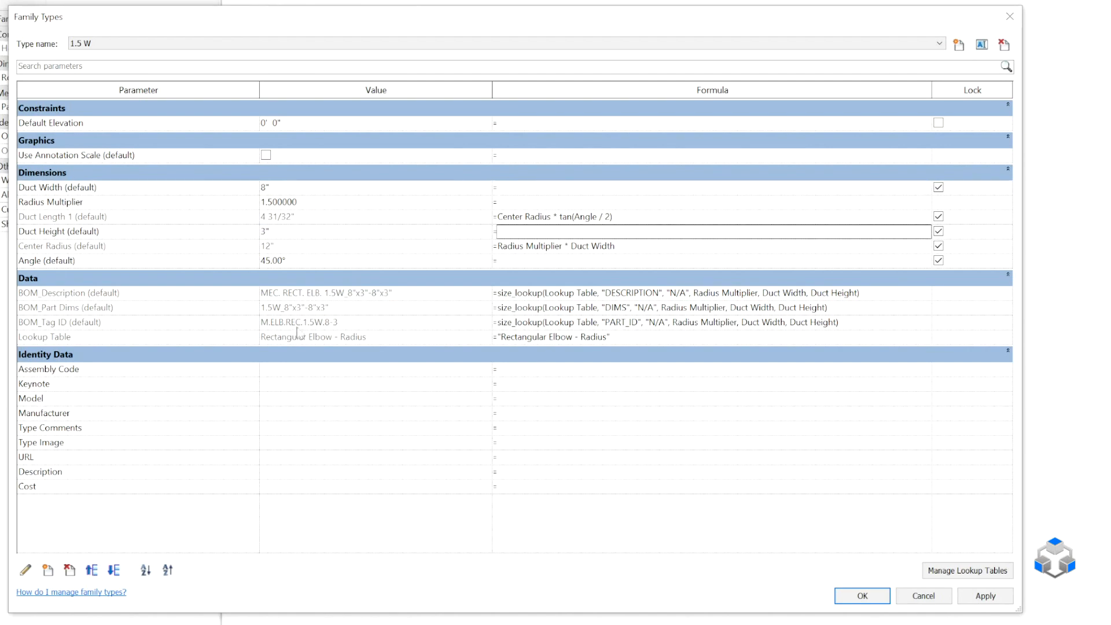
left_click_drag(335, 17, 266, 125)
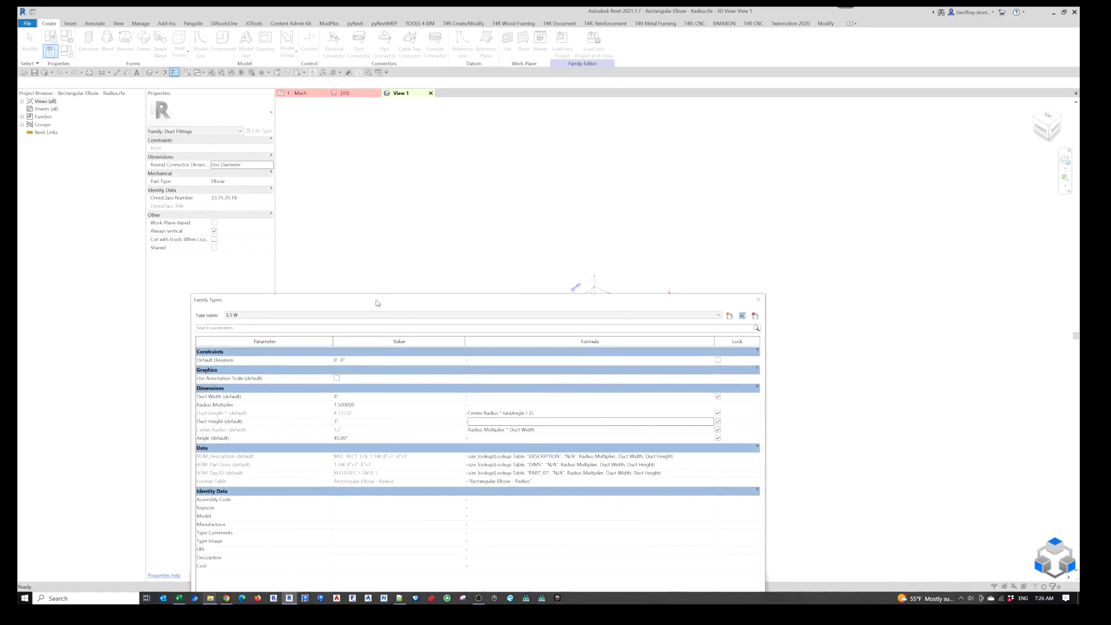
left_click(637, 451)
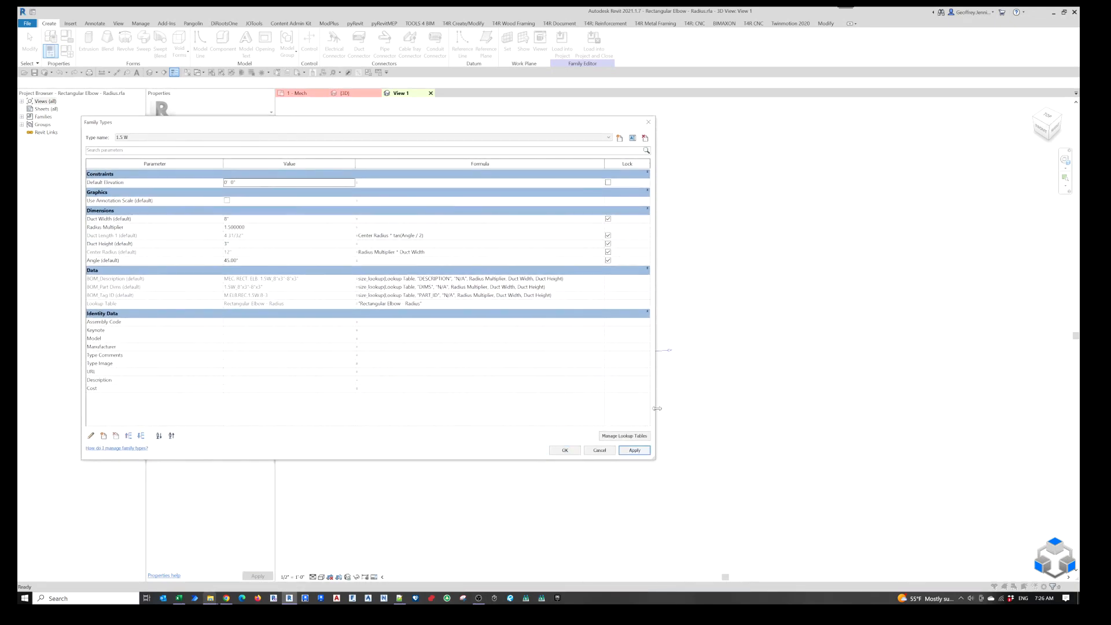
left_click_drag(655, 409, 485, 397)
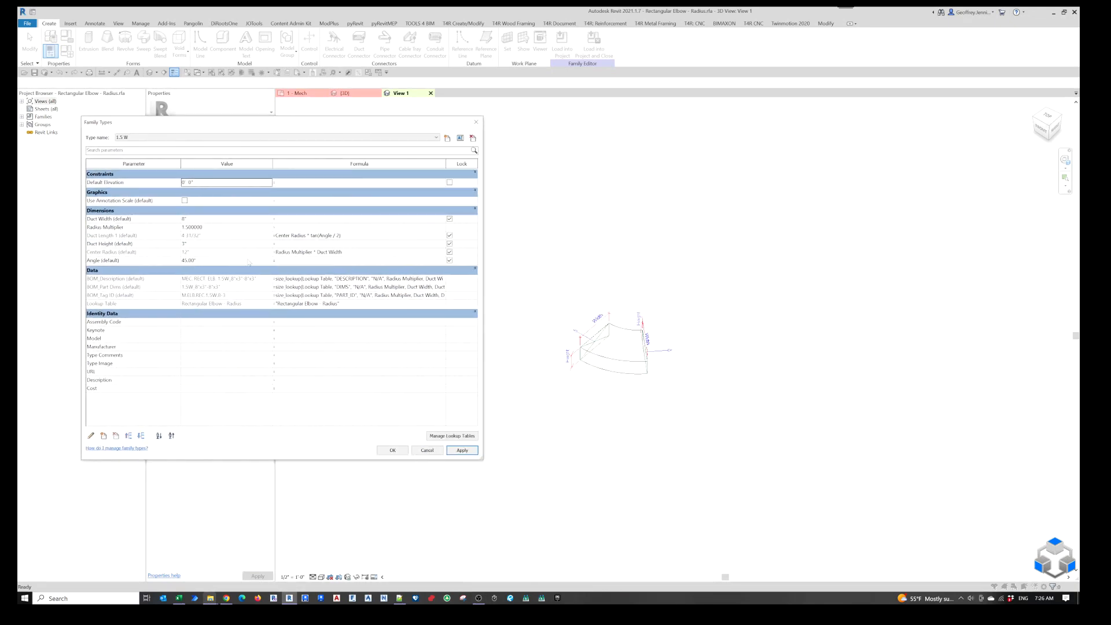
Set Duct Width and Duct Height of the 1.5 W type to 12" and apply the change.
left_click(183, 219)
type("12")
key("Tab")
double_click(186, 244)
type("12")
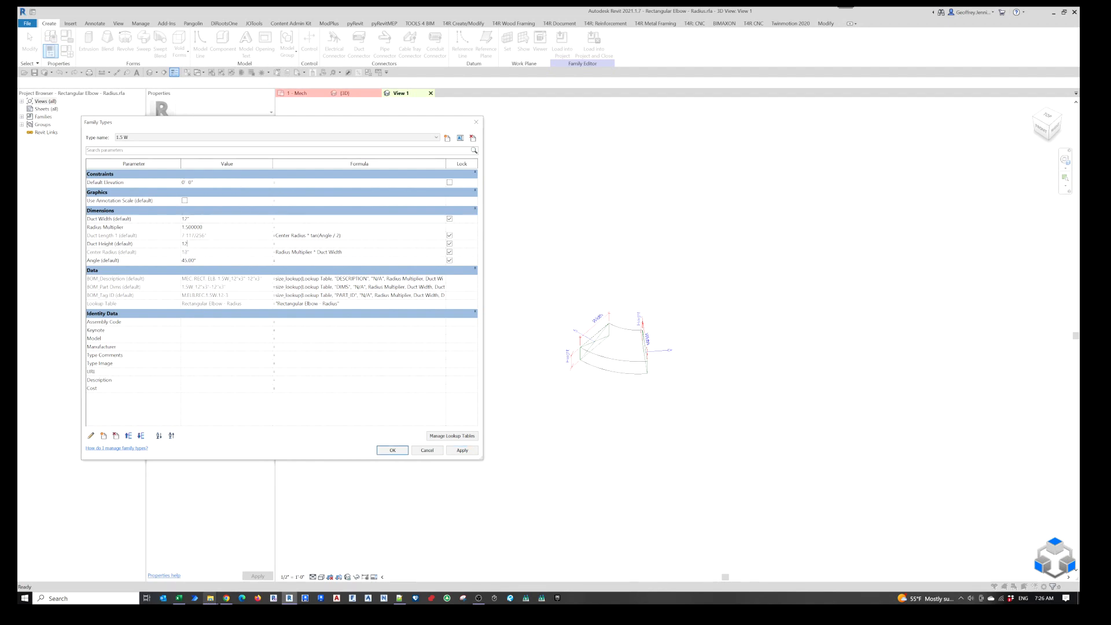
key("Tab")
left_click(463, 450)
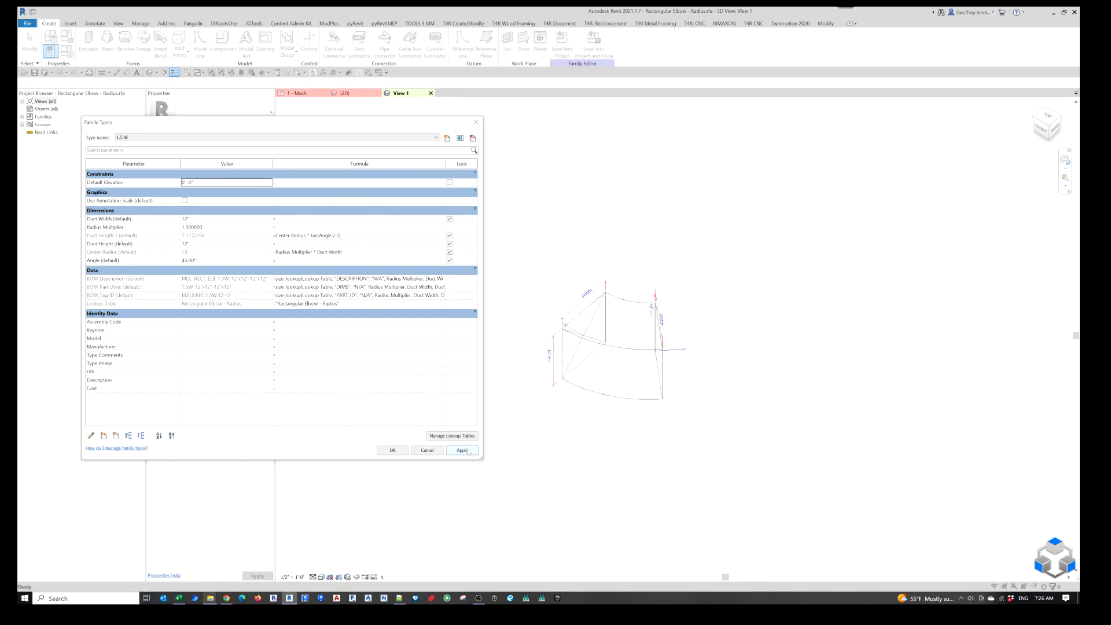
Accept the family types and load the elbow family into the project, overwriting the existing version and its parameter values.
left_click(393, 451)
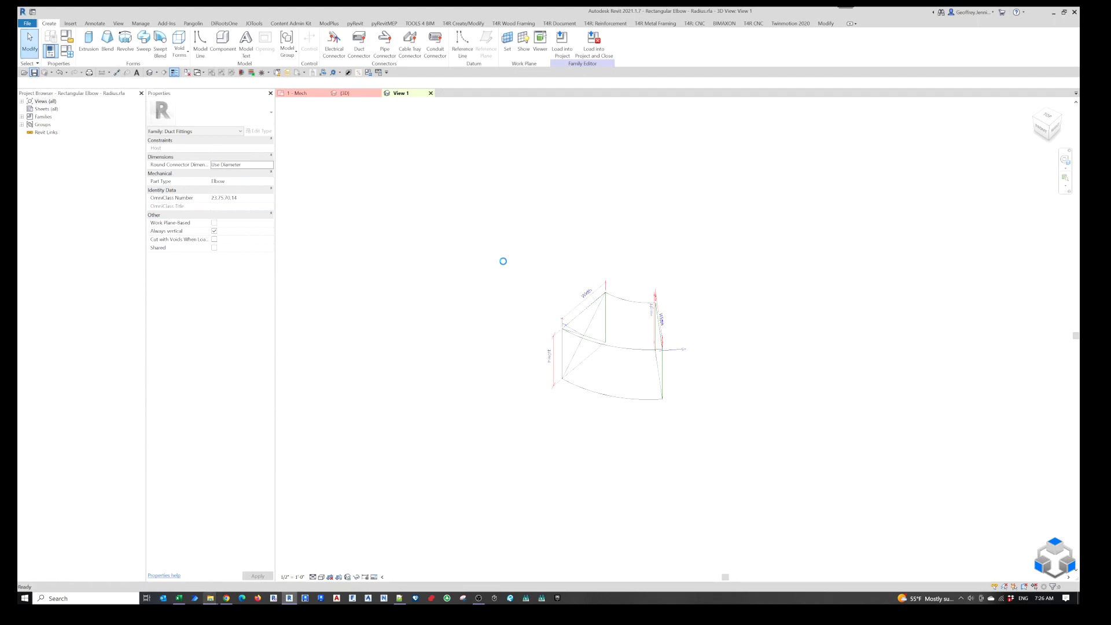
left_click(562, 52)
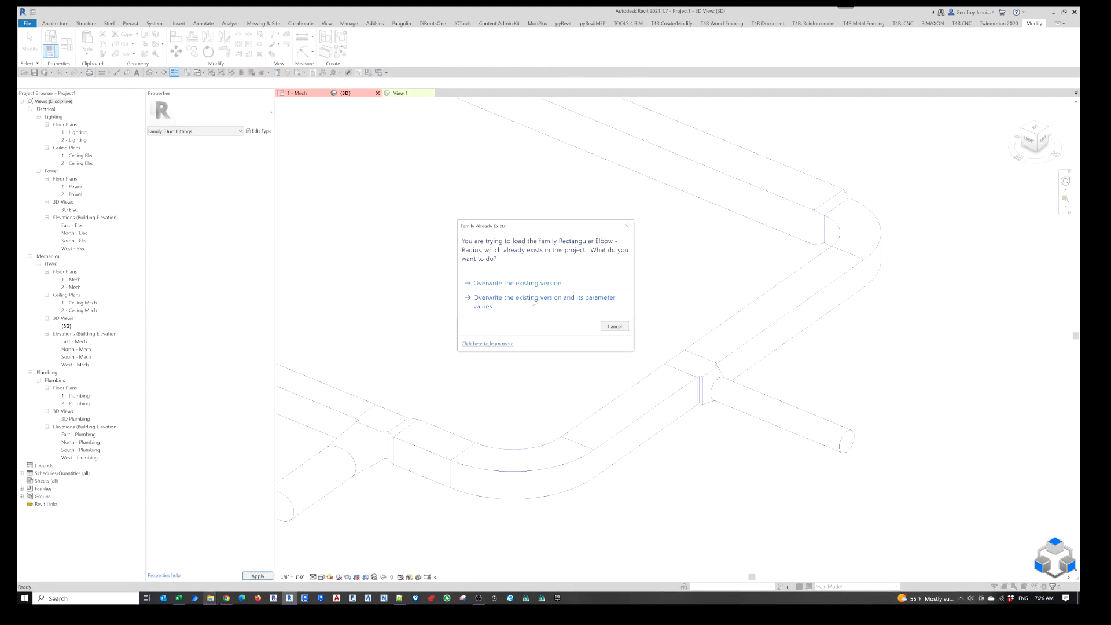
left_click(553, 302)
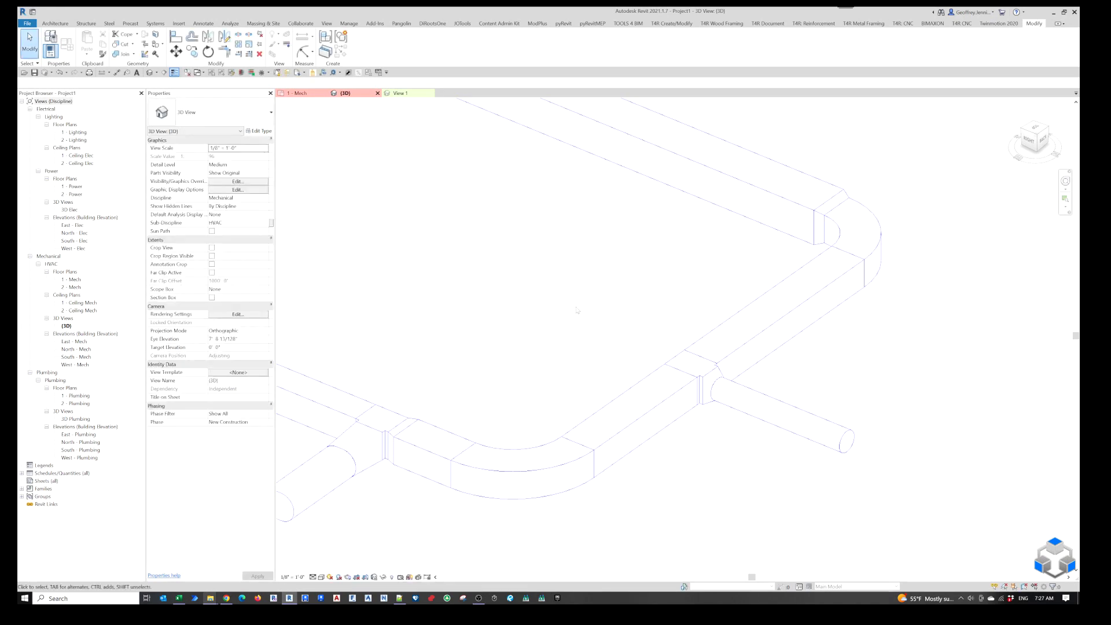
Resize the 10" x 8" radius elbow in the 3D view to a width of 8" and a height of 12".
left_click(530, 452)
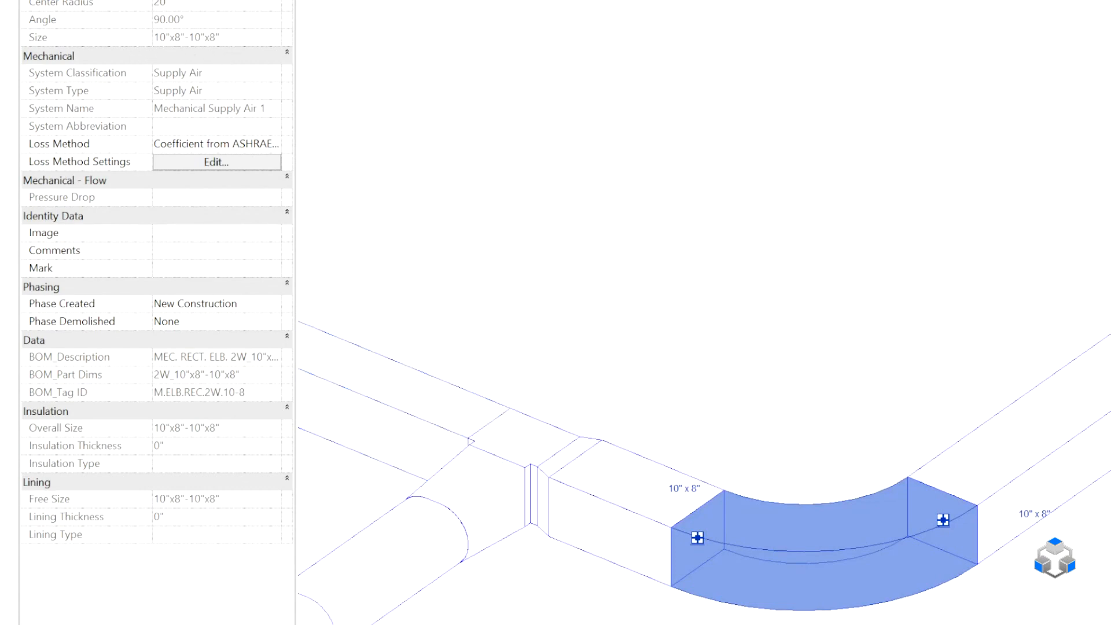
left_click(134, 82)
scroll(119, 93, "up", 4)
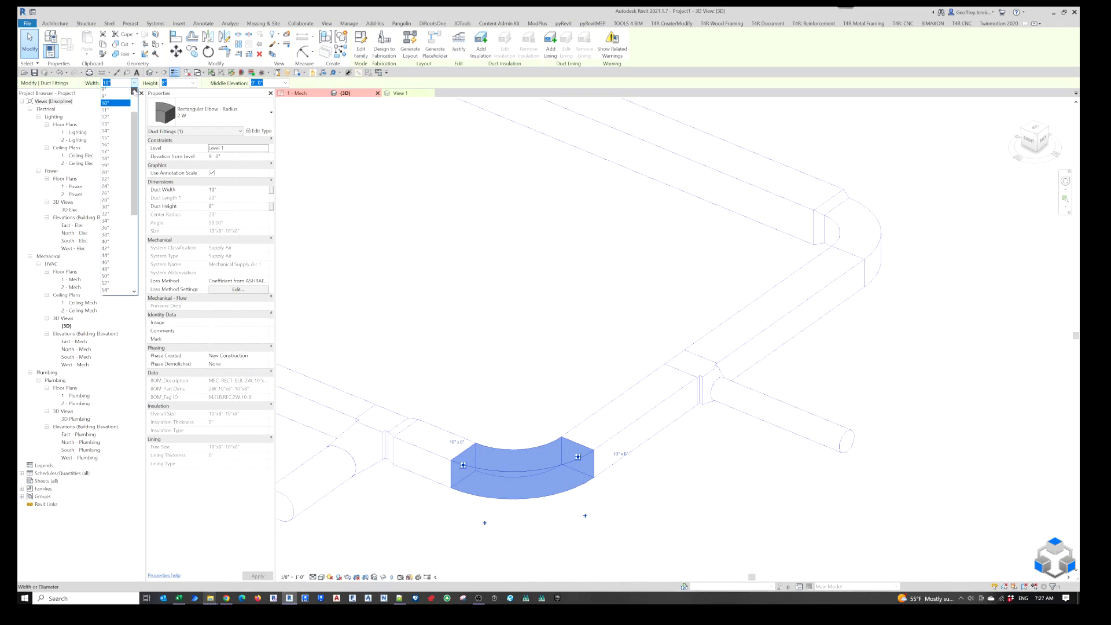
left_click(113, 105)
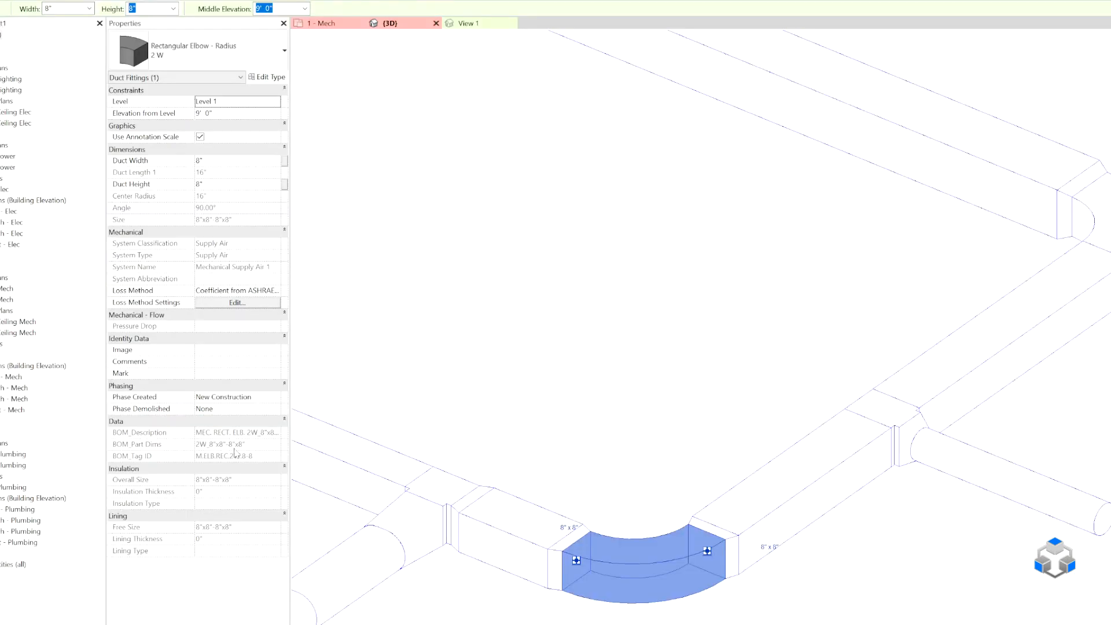
left_click(173, 8)
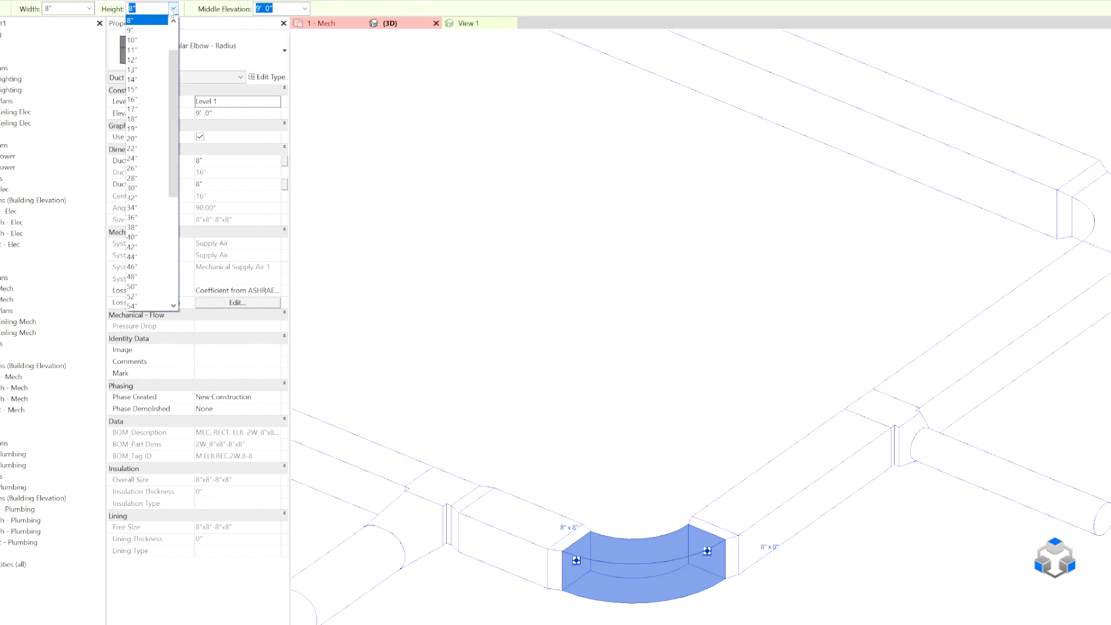
left_click(146, 60)
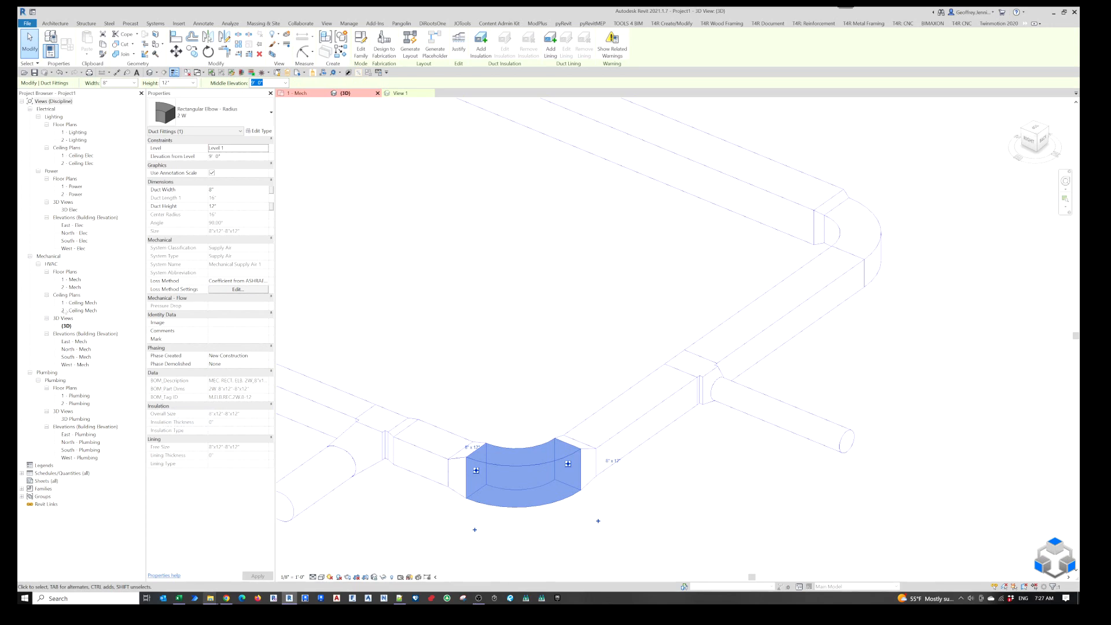
Start a new schedule of building components for the Duct Fittings category, keeping the name Duct Fitting Schedule and the New Construction phase.
left_click(58, 473)
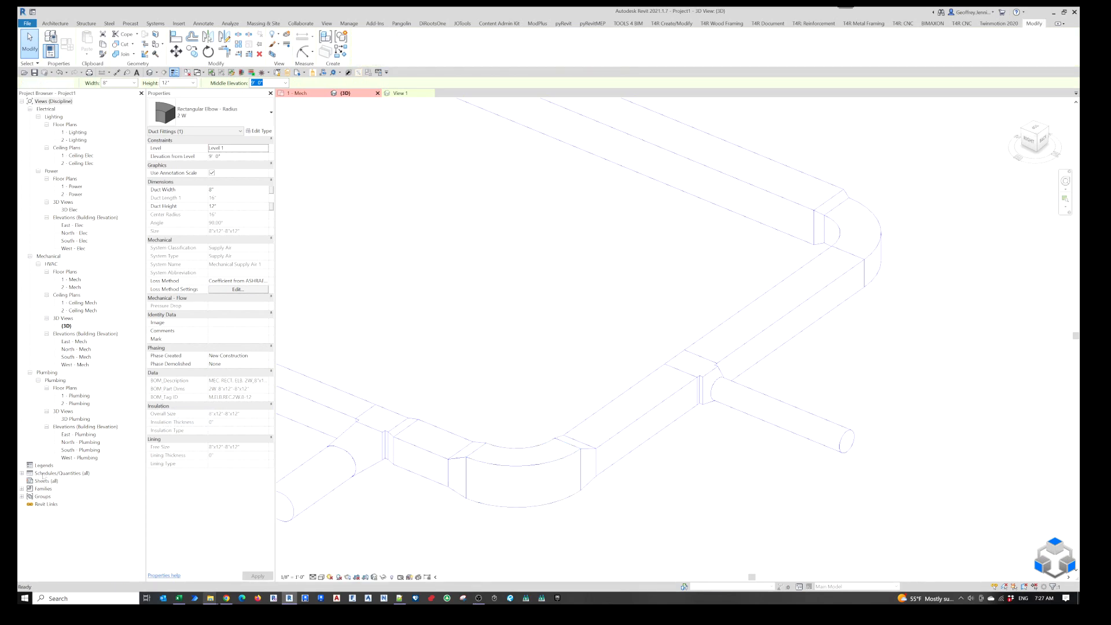
right_click(50, 473)
left_click(81, 480)
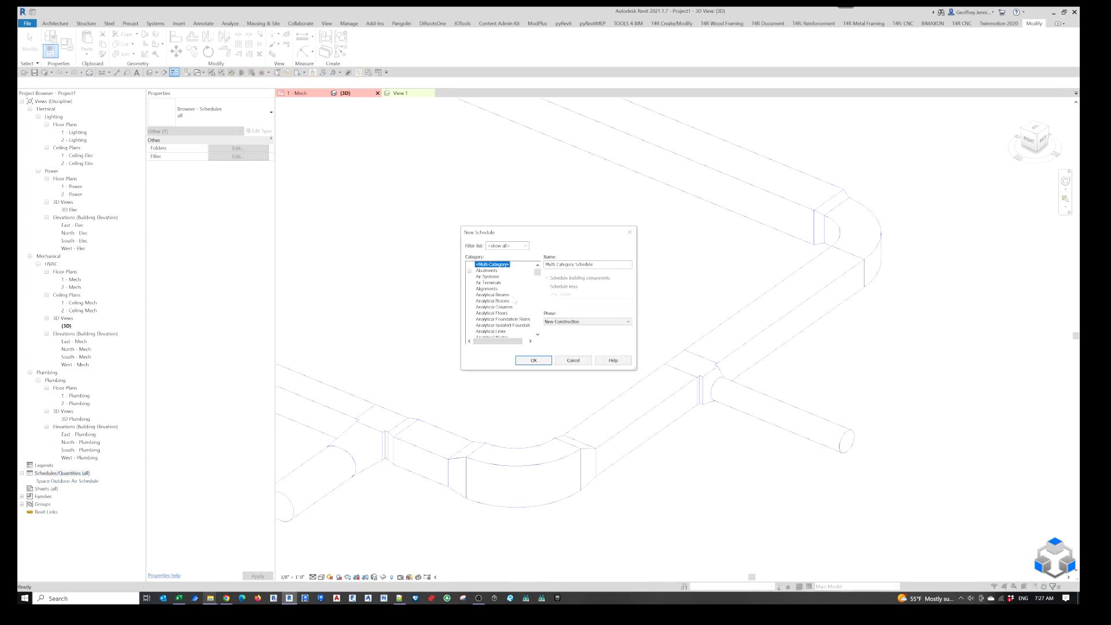
left_click(492, 314)
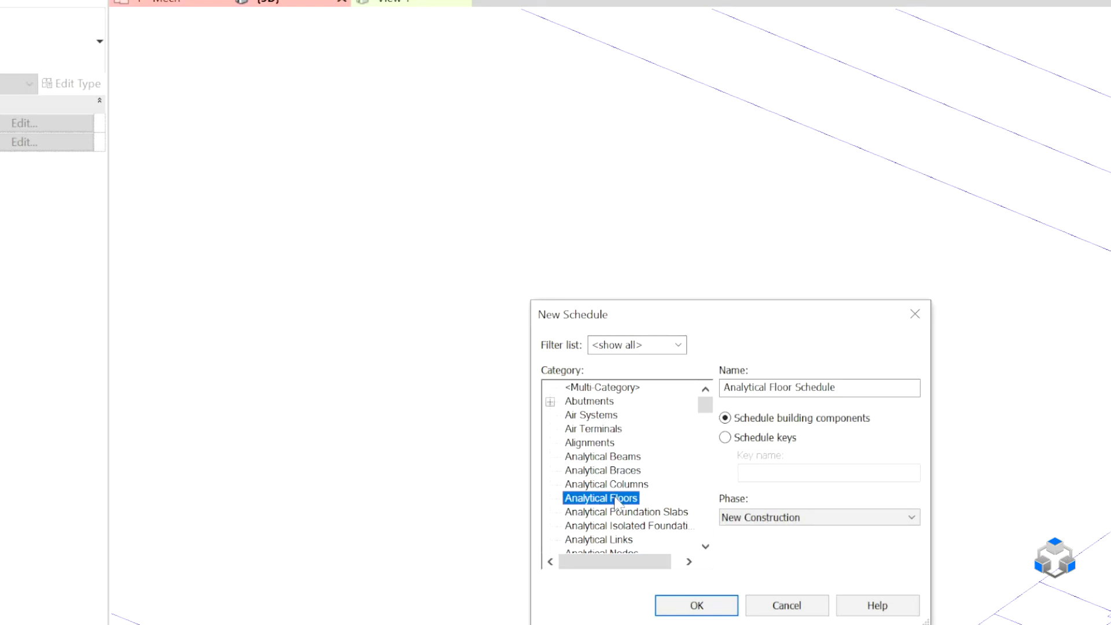
key("d")
scroll(622, 515, "down", 2)
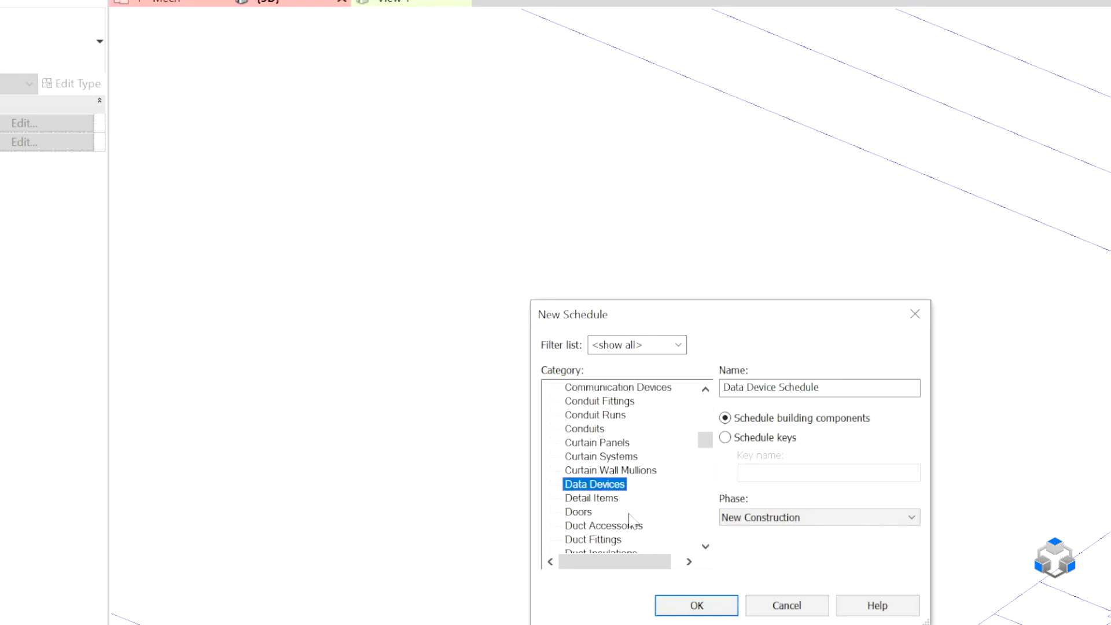
left_click(605, 512)
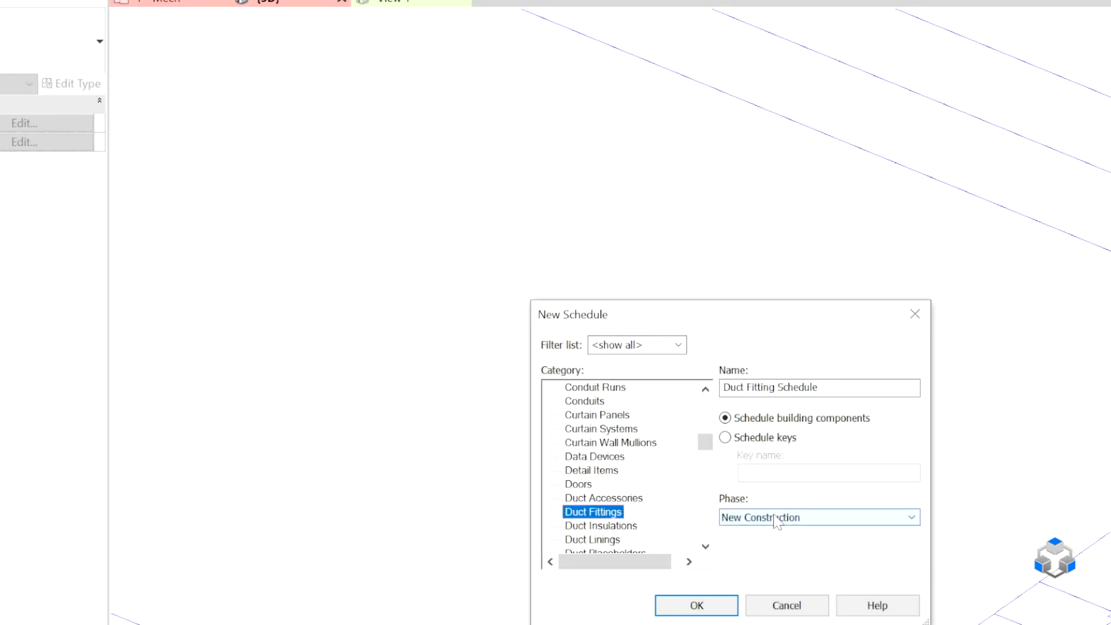
left_click(692, 612)
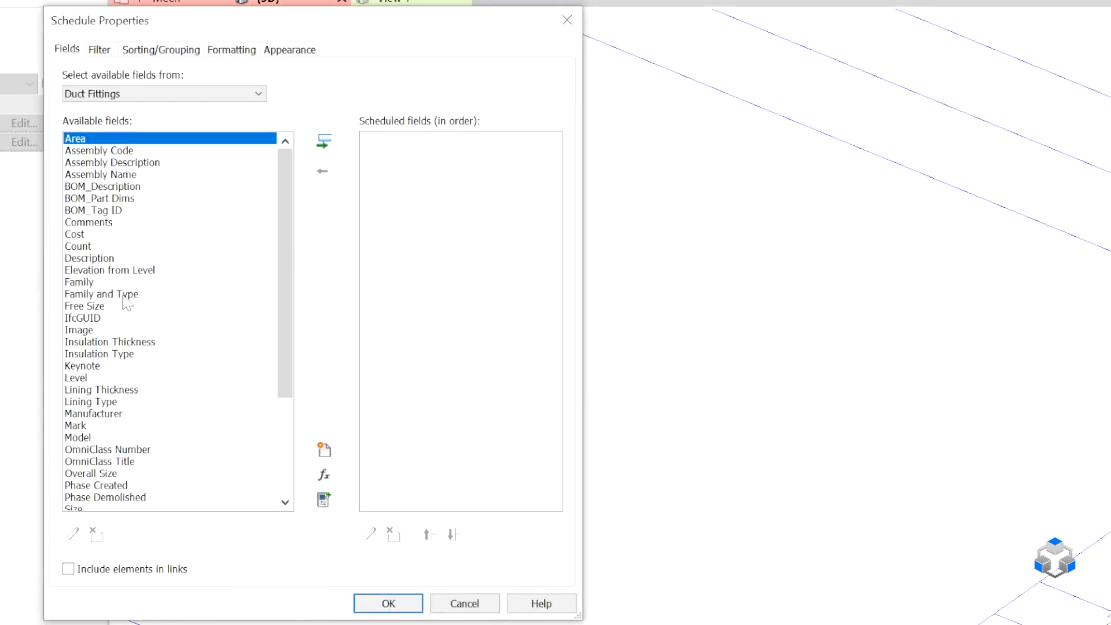
Add the fields BOM_Description, BOM_Part Dims, BOM_Tag ID, Type and Size to the duct fitting schedule.
left_click(104, 186)
left_click(104, 210, "shift")
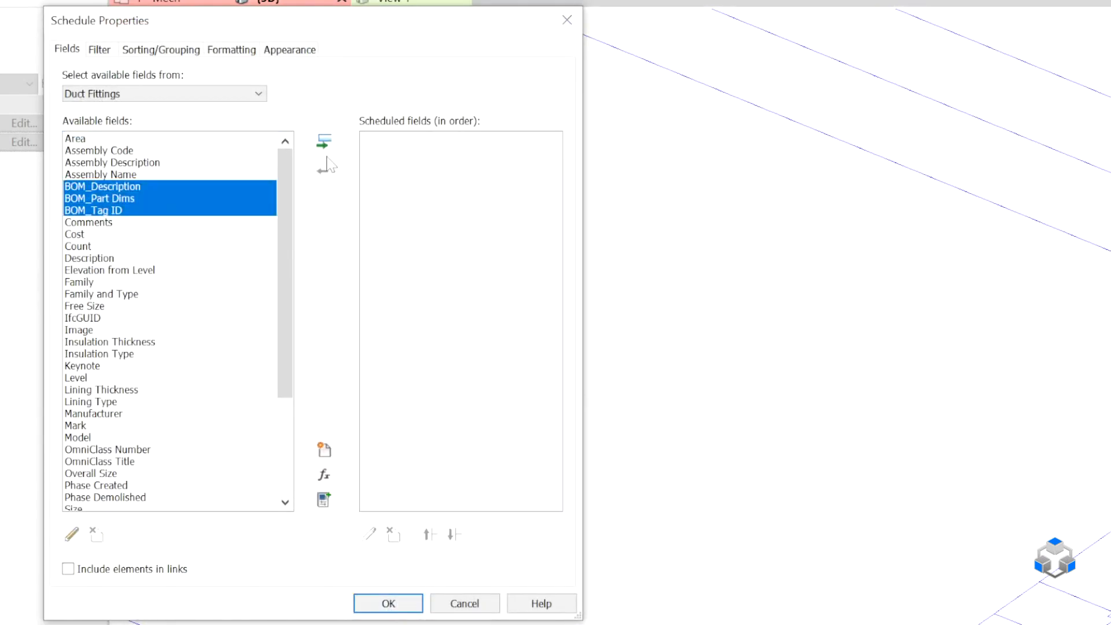
left_click(324, 143)
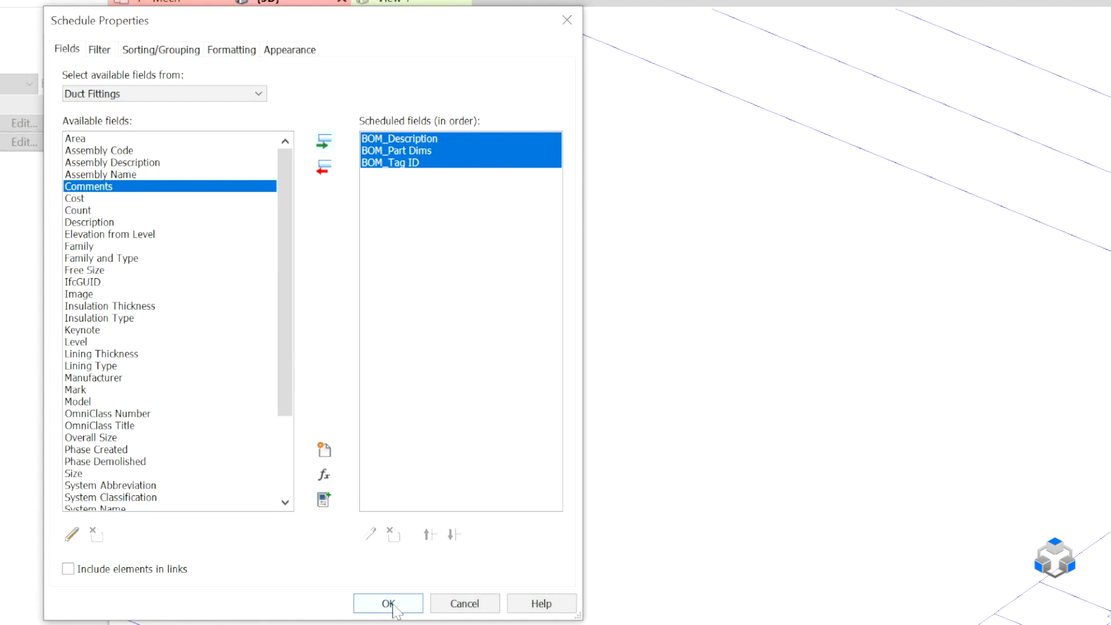
scroll(111, 438, "down", 3)
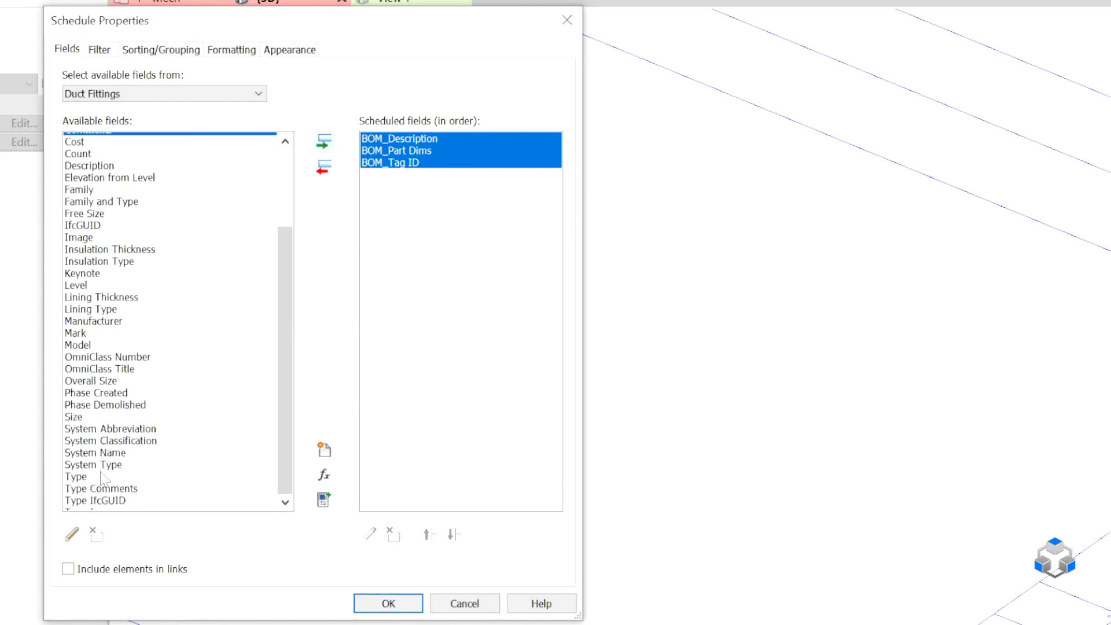
left_click(81, 426)
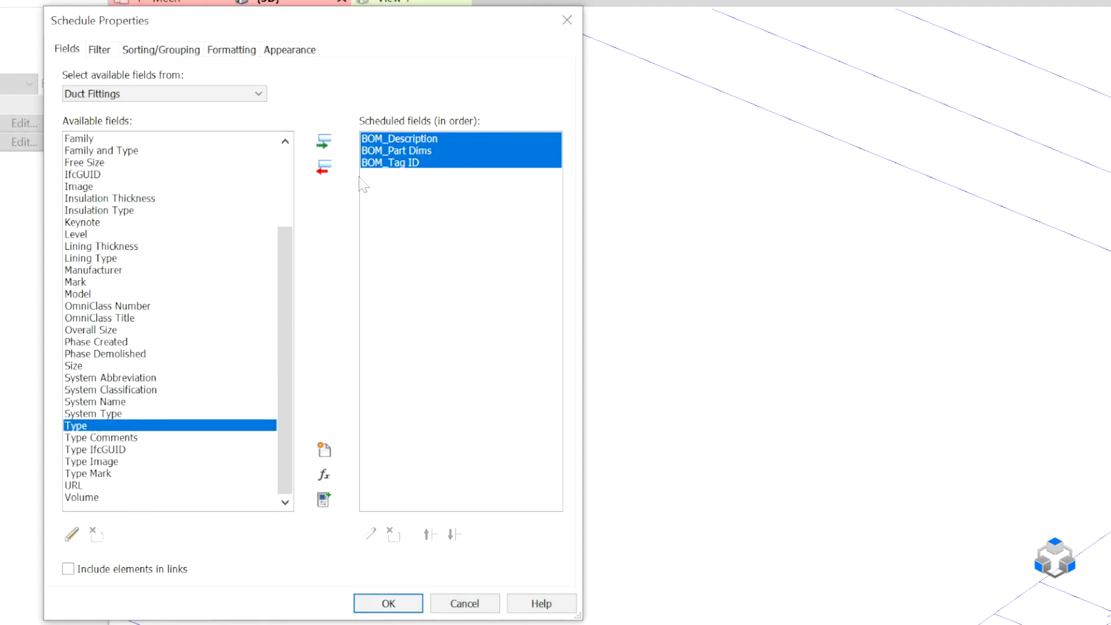
left_click(327, 143)
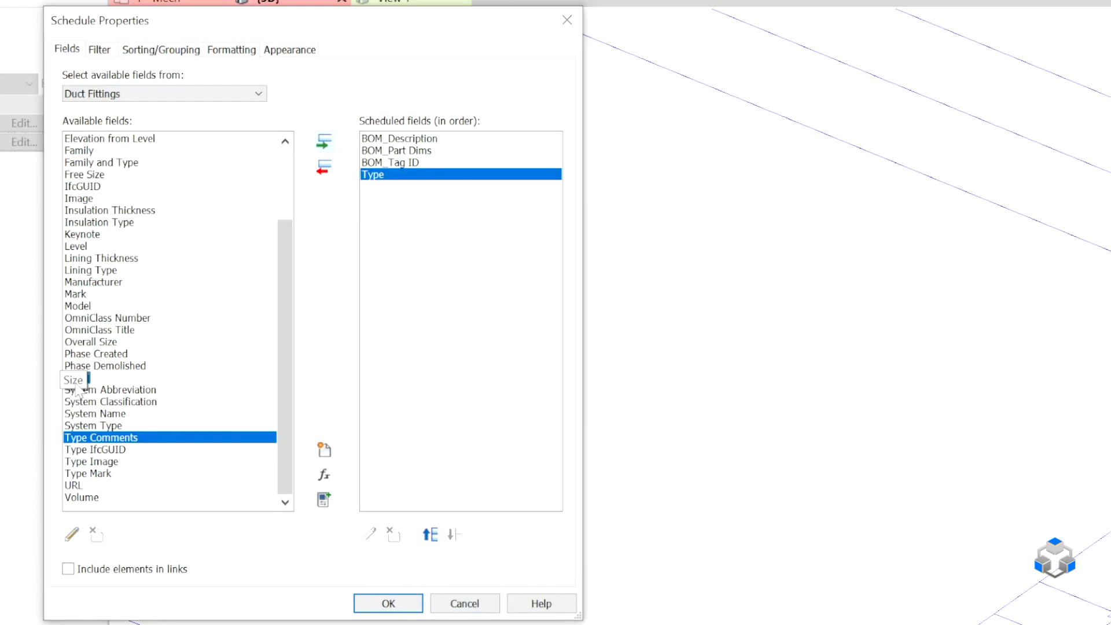
left_click(73, 379)
left_click(323, 142)
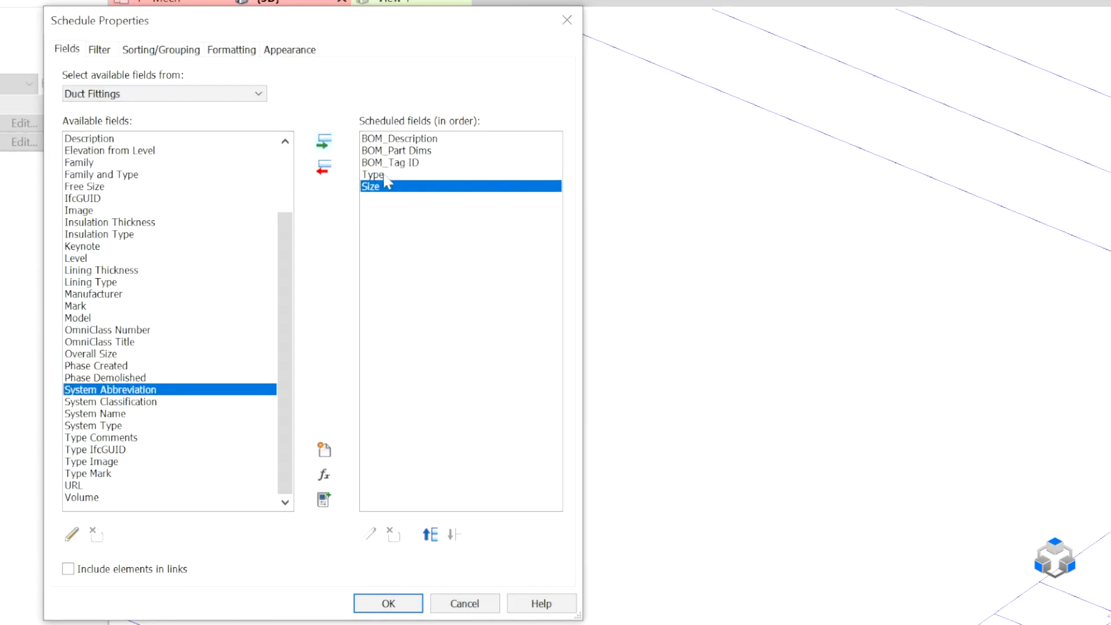
Move the Type and Size fields ahead of the BOM fields and create the duct fitting schedule.
left_click(385, 175, "shift")
left_click(430, 534)
left_click(429, 534)
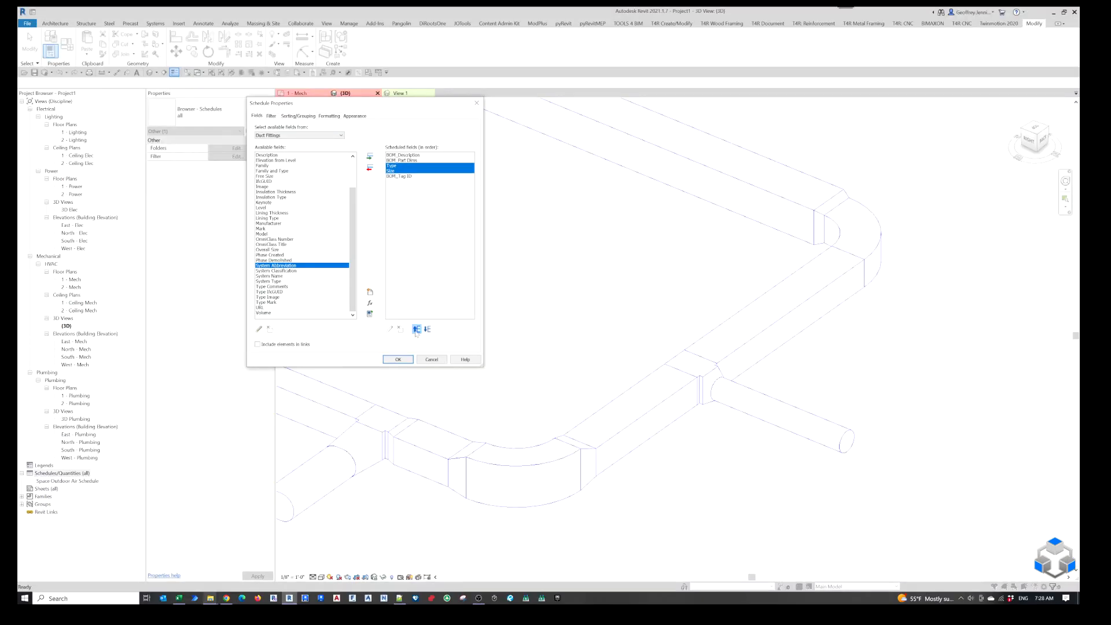
left_click(416, 331)
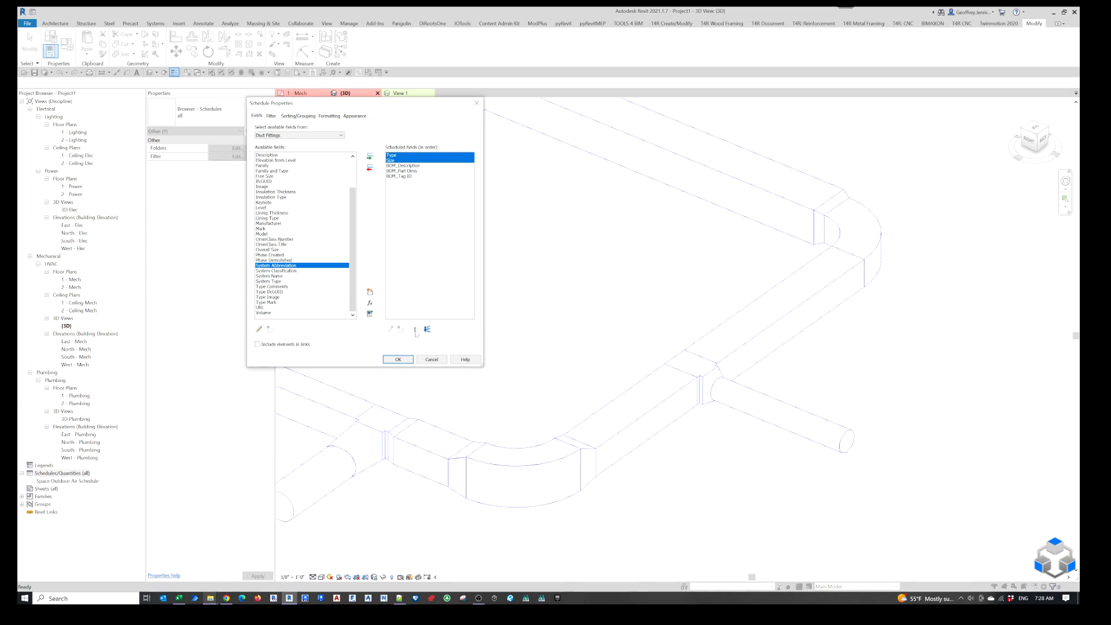
left_click(401, 361)
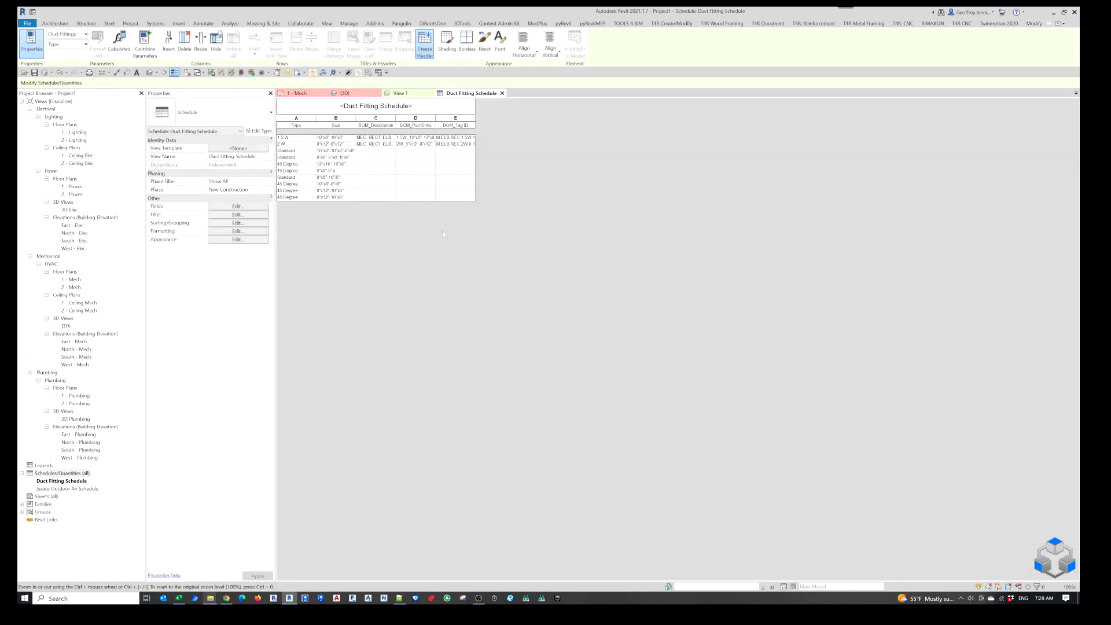
Widen the BOM_Description, BOM_Part Dims and BOM_Tag ID columns of the Duct Fitting Schedule so their full values fit.
left_click_drag(396, 117, 449, 116)
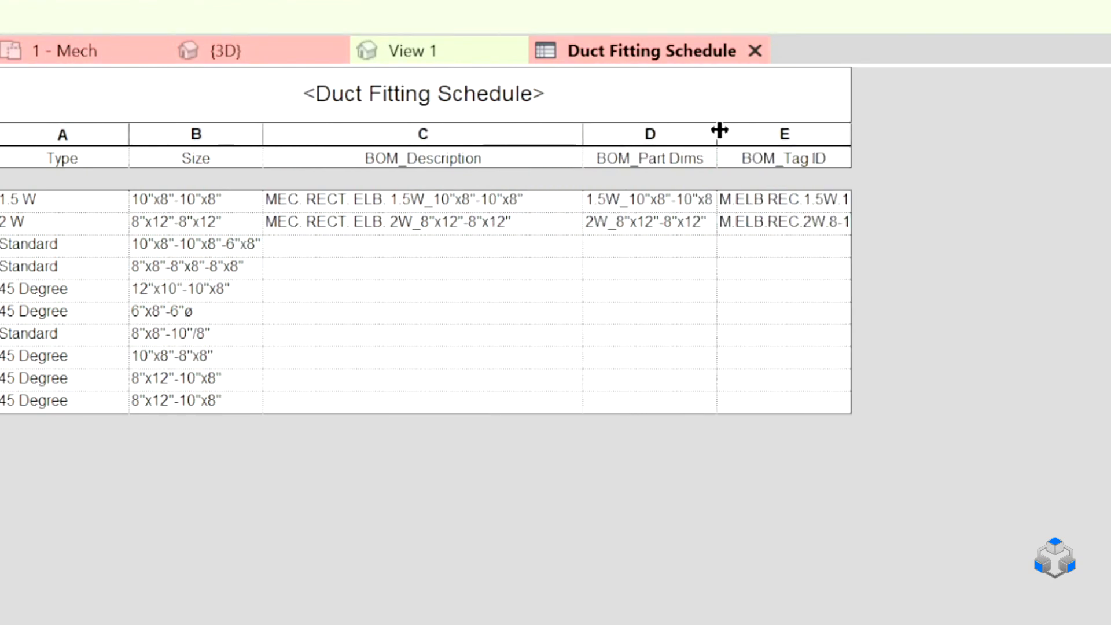
left_click_drag(718, 126, 779, 124)
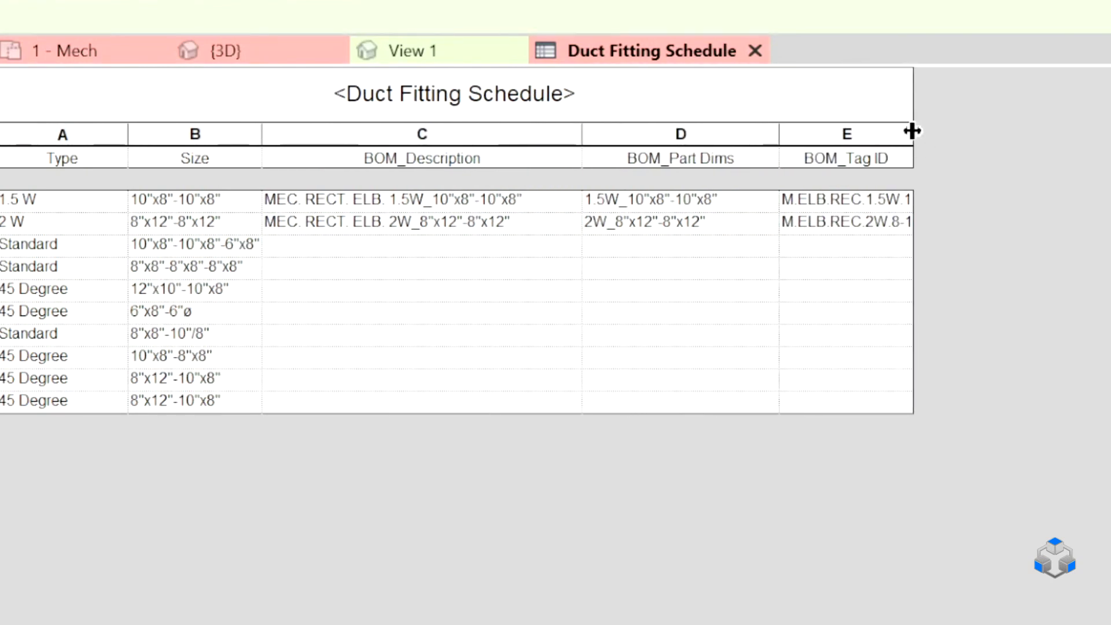
left_click_drag(912, 131, 1071, 121)
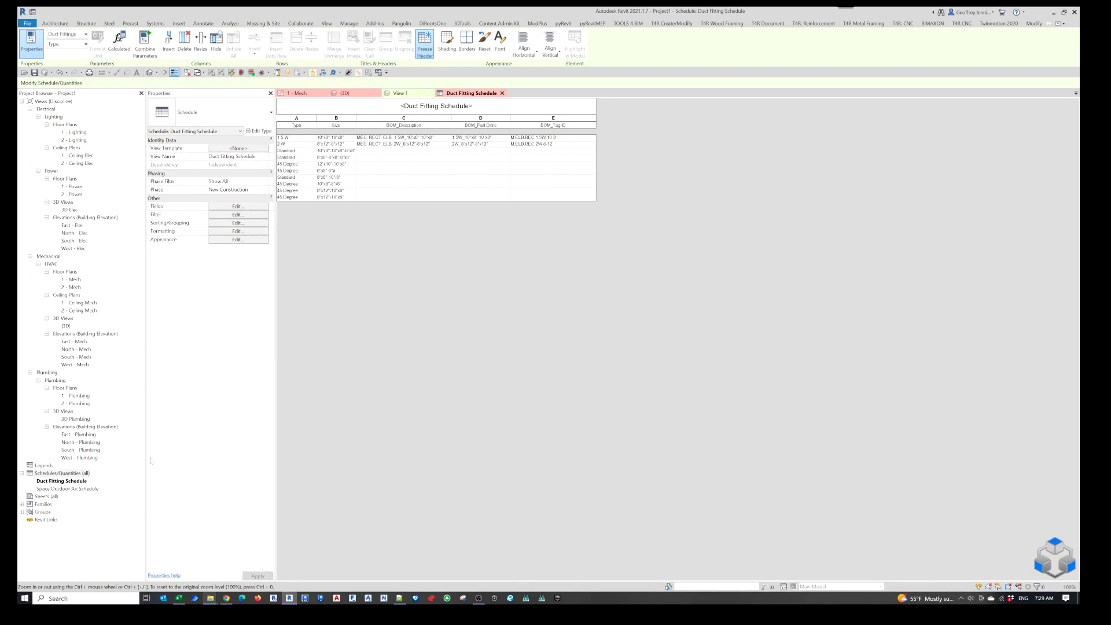
Create a Multi-Category Schedule with the fields BOM_Description, BOM_Part Dims and BOM_Tag ID.
right_click(57, 474)
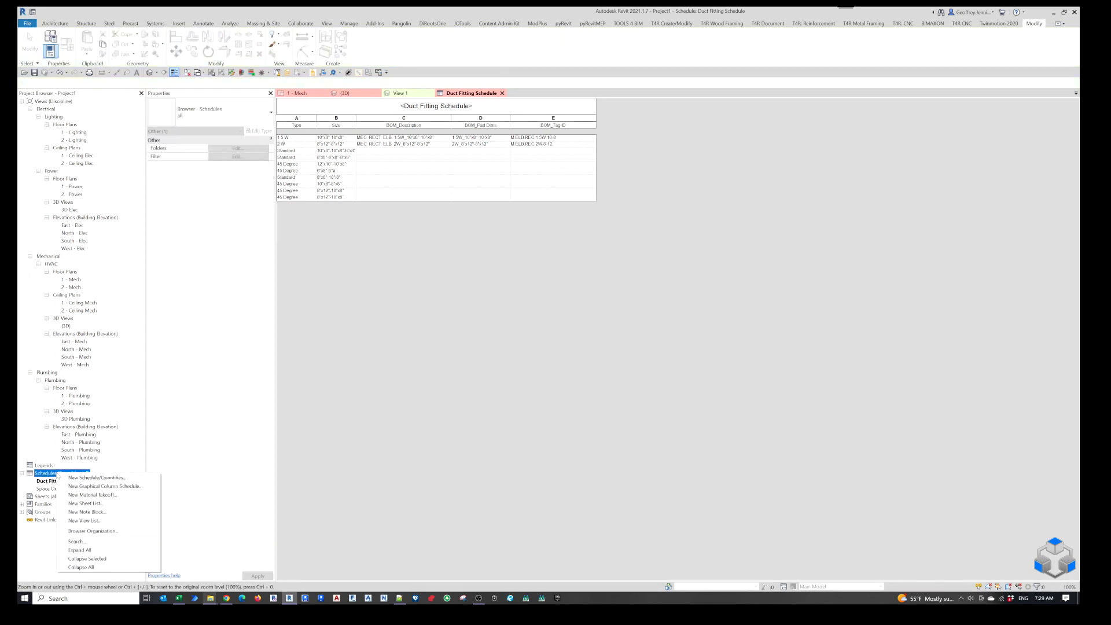
left_click(93, 480)
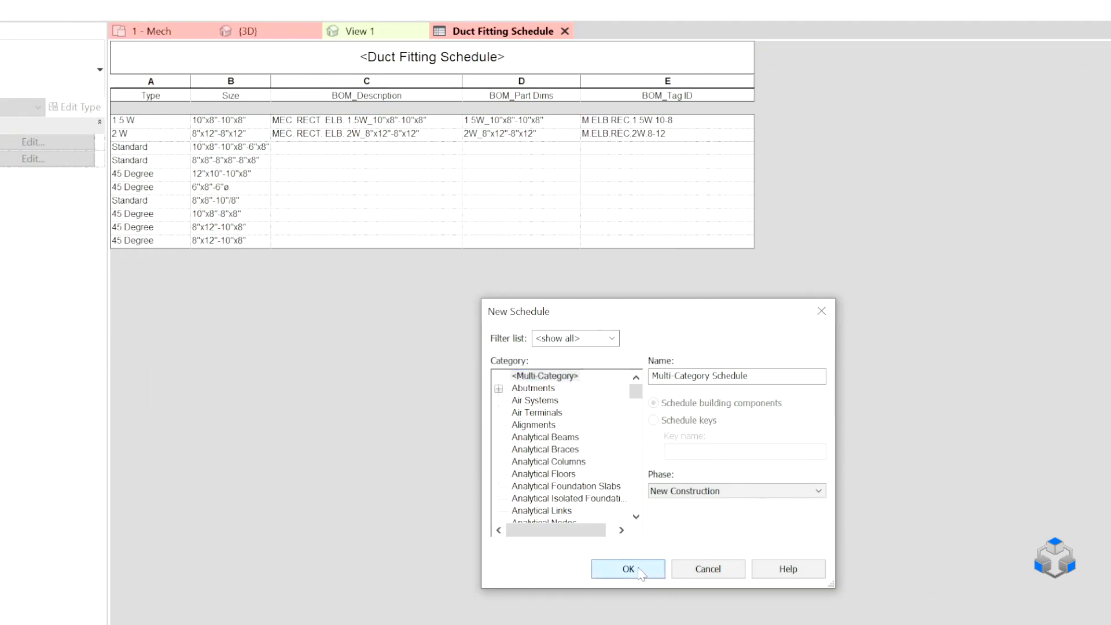
left_click(544, 362)
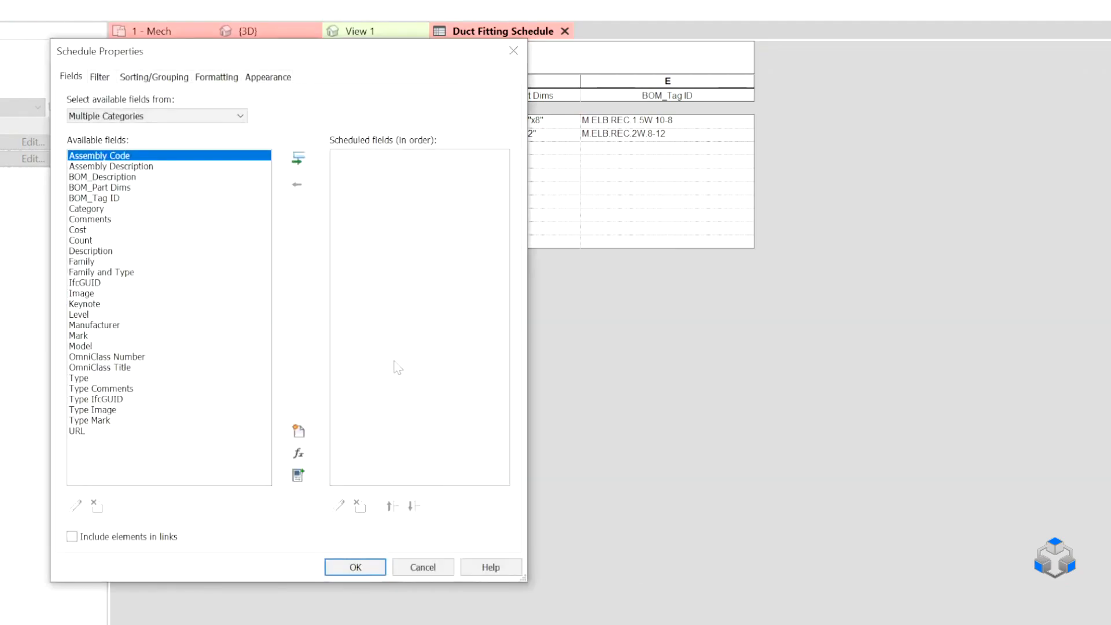
left_click_drag(107, 176, 140, 198)
left_click(298, 158)
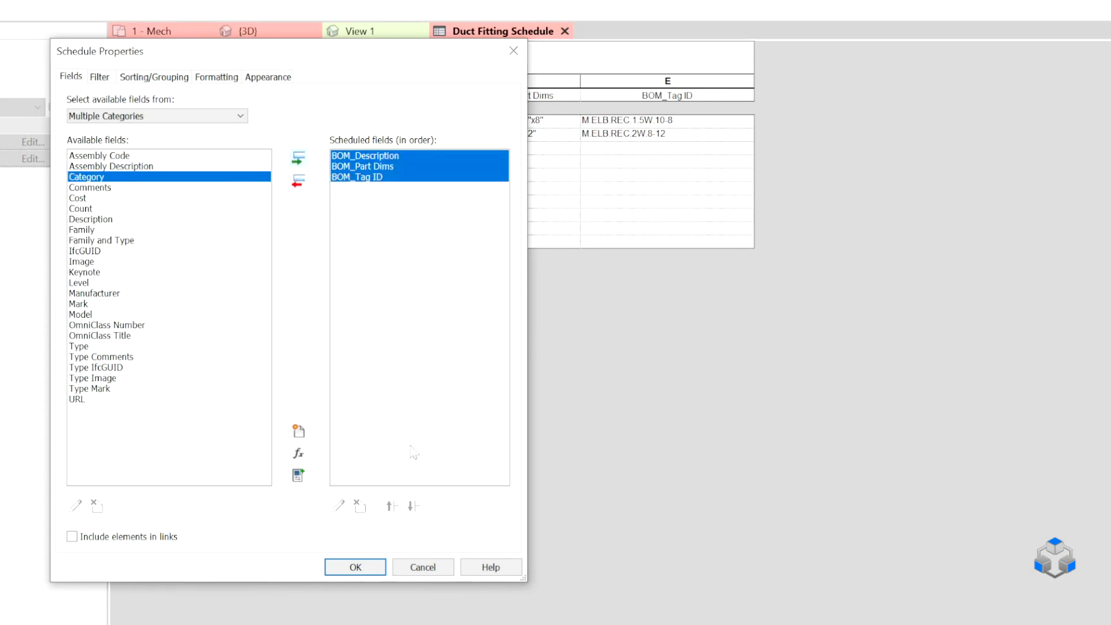
left_click(359, 567)
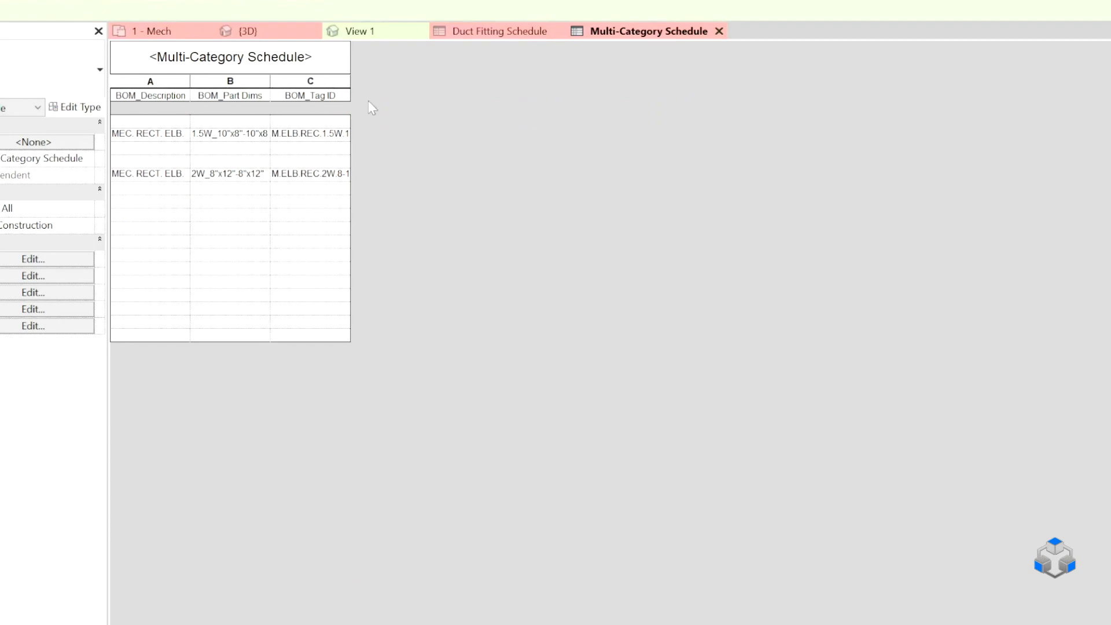
Widen the BOM_Tag ID, BOM_Description and BOM_Part Dims columns of the Multi-Category Schedule.
left_click_drag(350, 88, 421, 89)
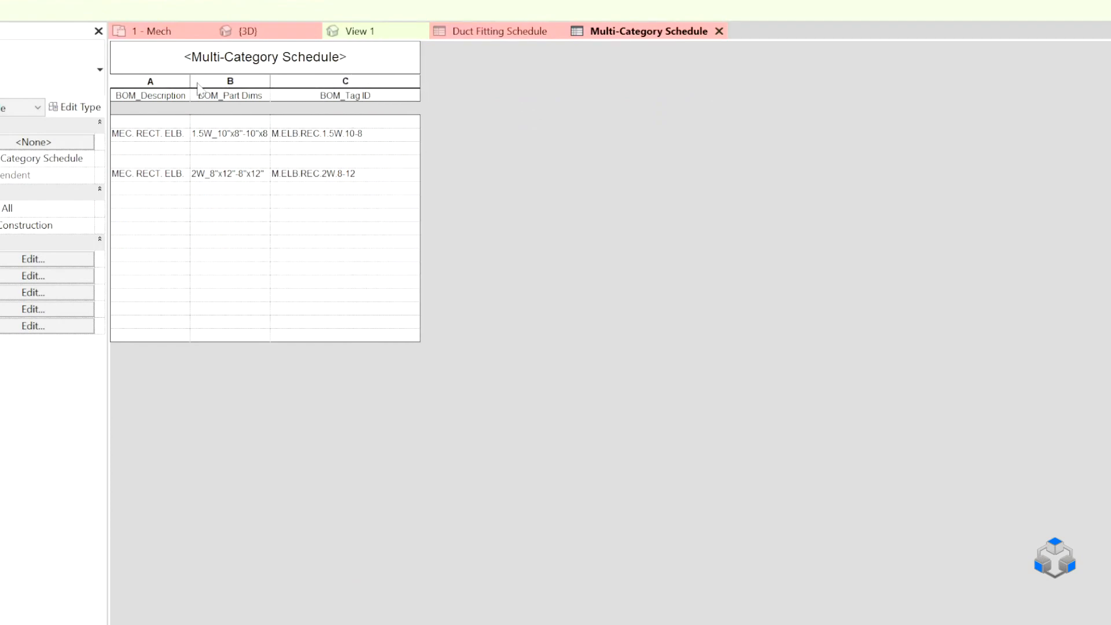
left_click_drag(190, 81, 222, 80)
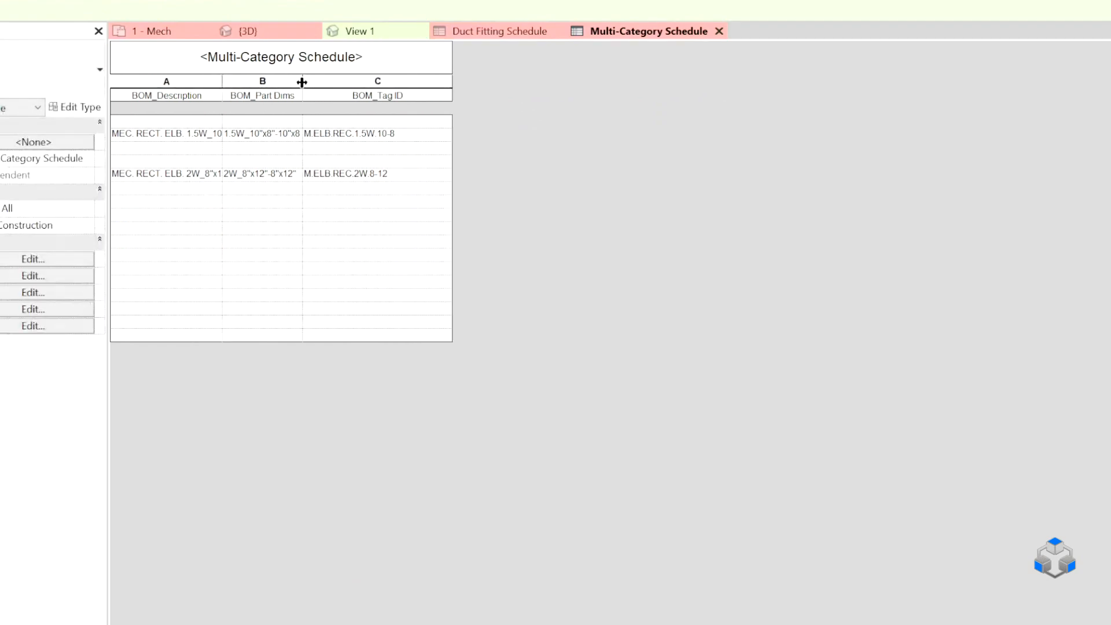
left_click_drag(302, 82, 365, 81)
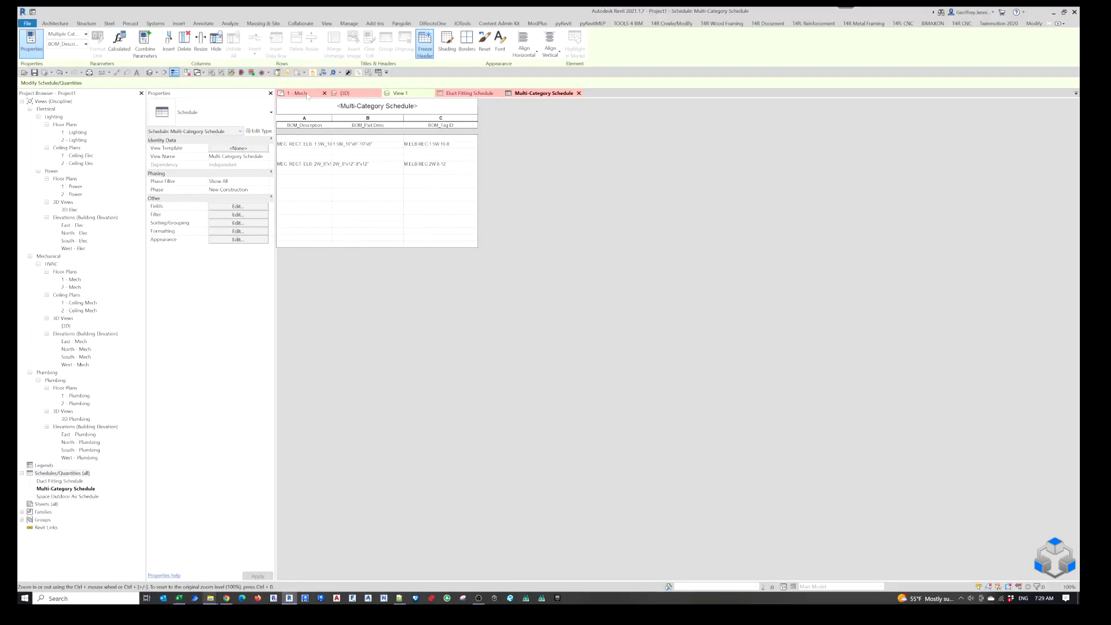
Check the properties of the 2 W and 1.5 W radius elbows in the 1 - Mech floor plan, and return to the Multi-Category Schedule.
left_click(307, 94)
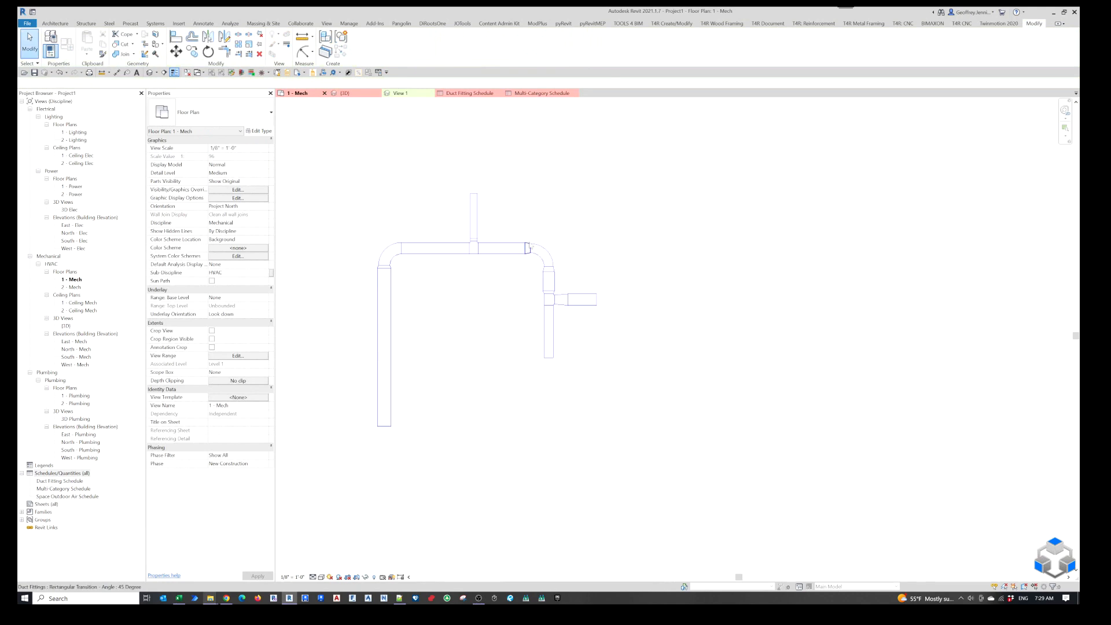
left_click(542, 253)
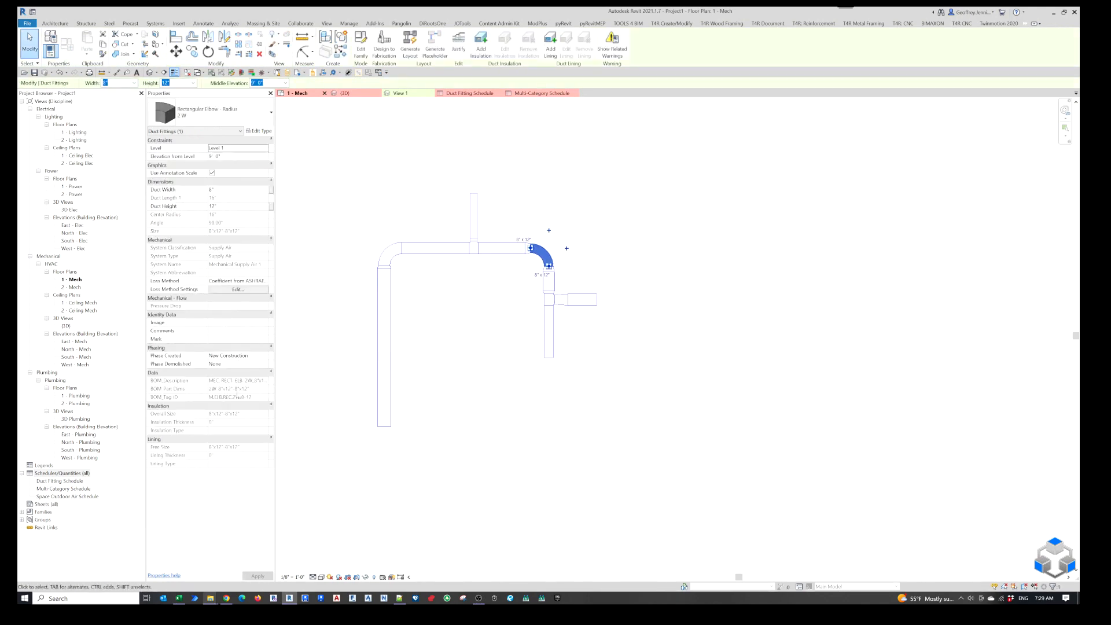
left_click(386, 254)
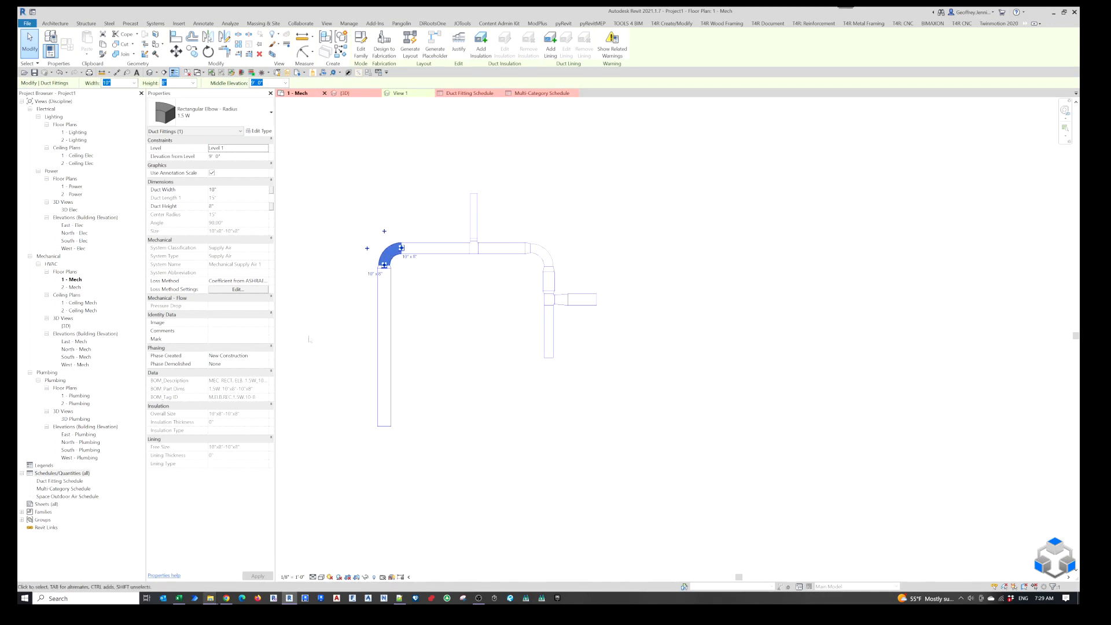
left_click(541, 94)
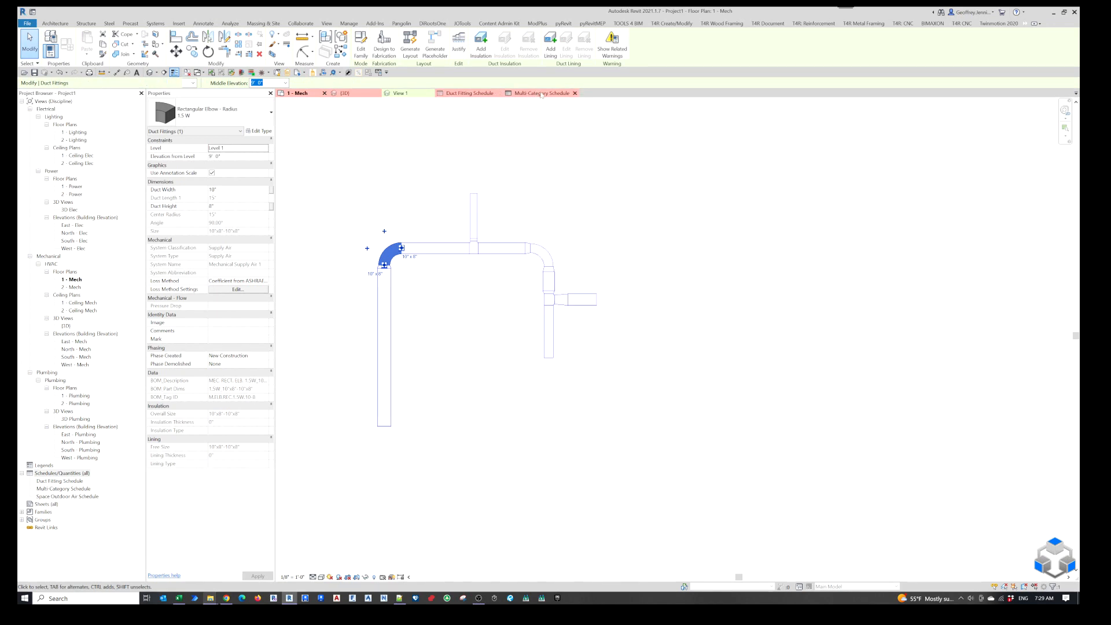